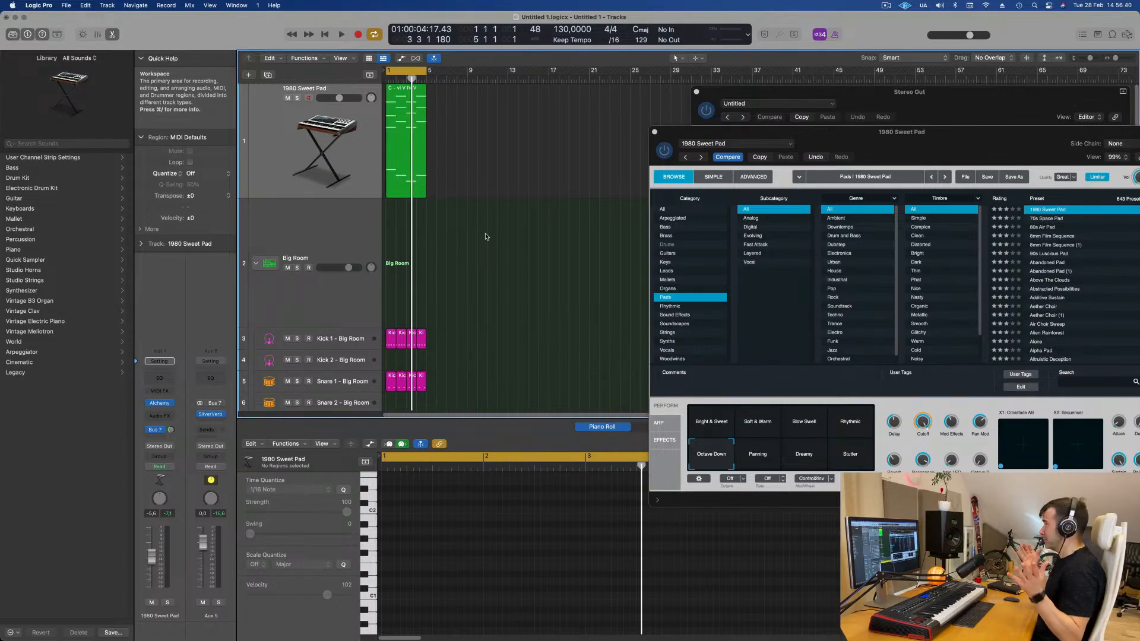
- Select all regions in the project and rename them after their tracks
click(400, 126)
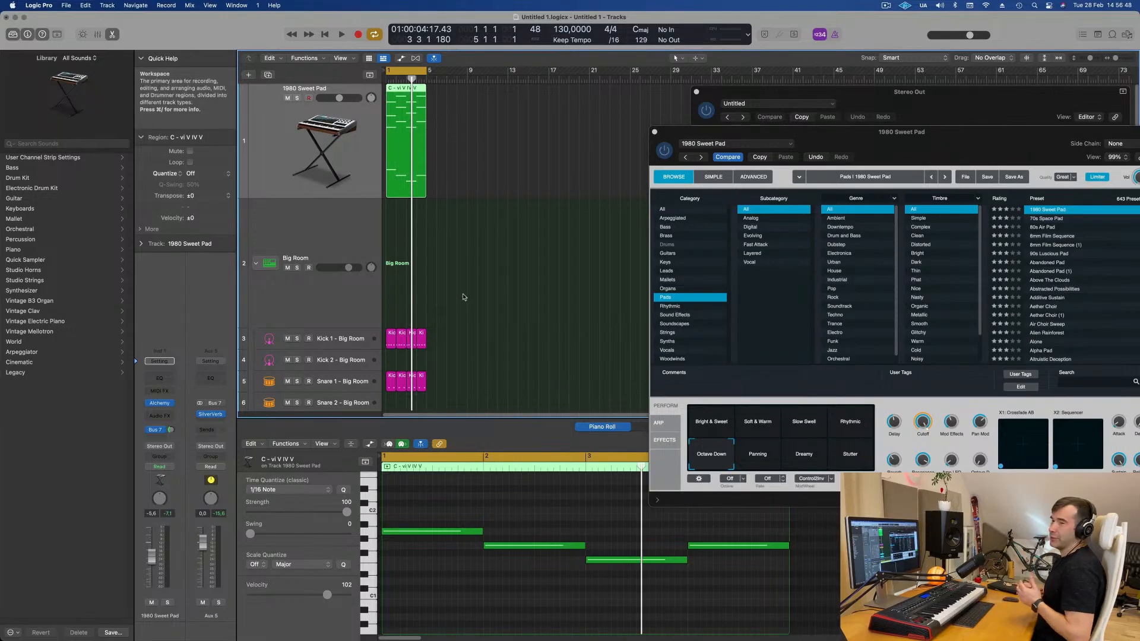
scroll(475, 279, down, 5)
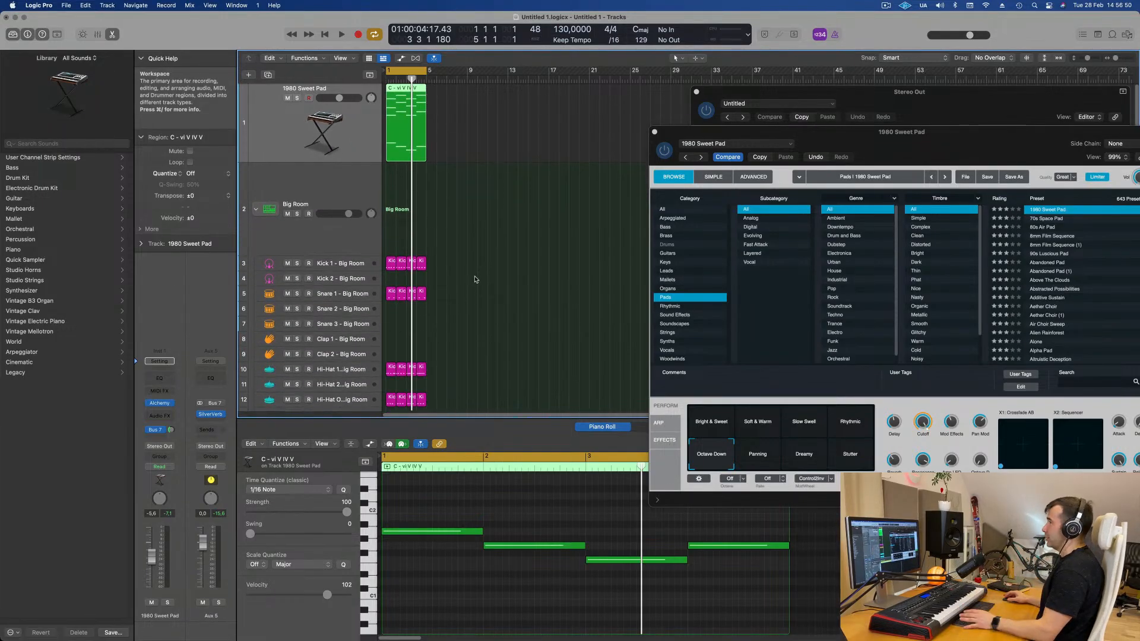
key(super+a)
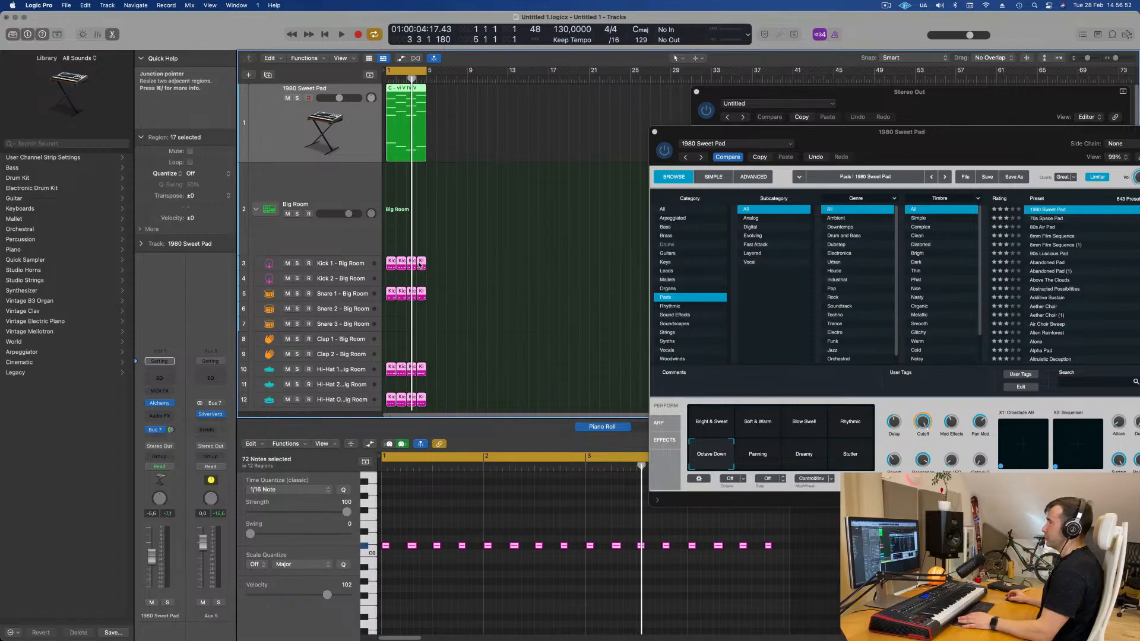
right_click(421, 263)
click(425, 265)
right_click(424, 257)
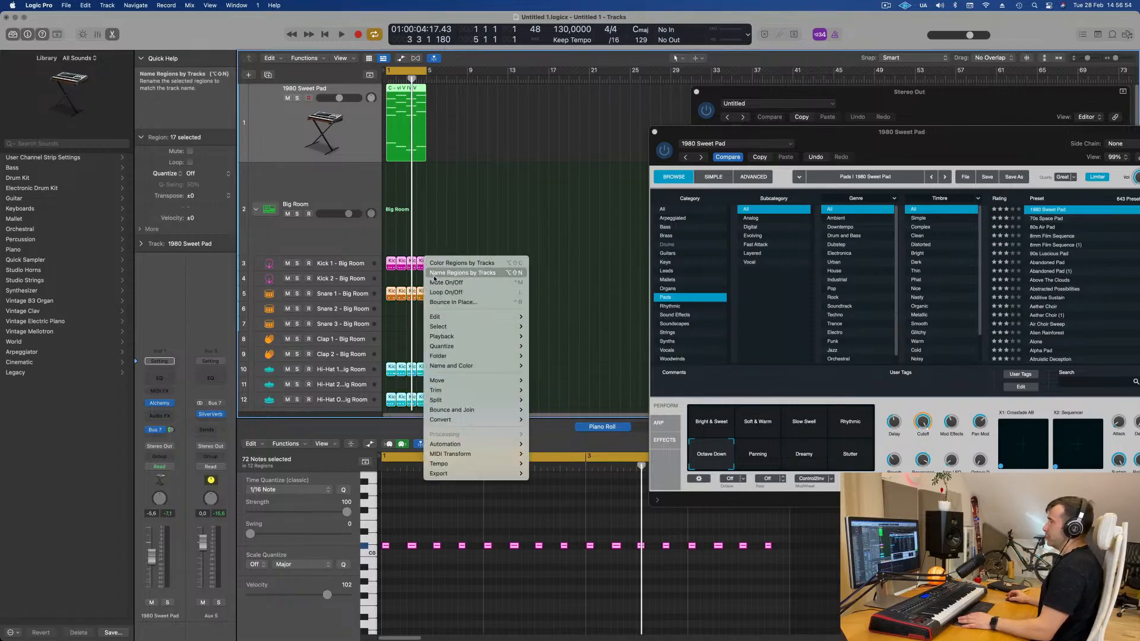
click(464, 272)
- Play the project and audition the 1980 Sweet Pad track solo
key(super+Right)
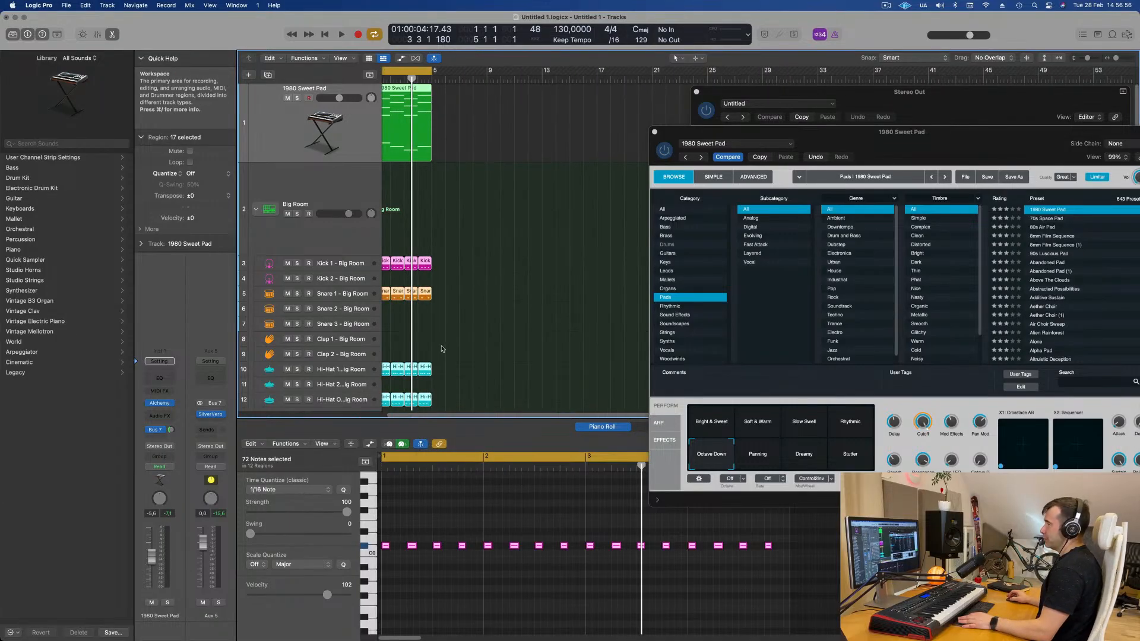
scroll(409, 316, down, 2)
scroll(504, 321, left, 2)
scroll(558, 315, up, 2)
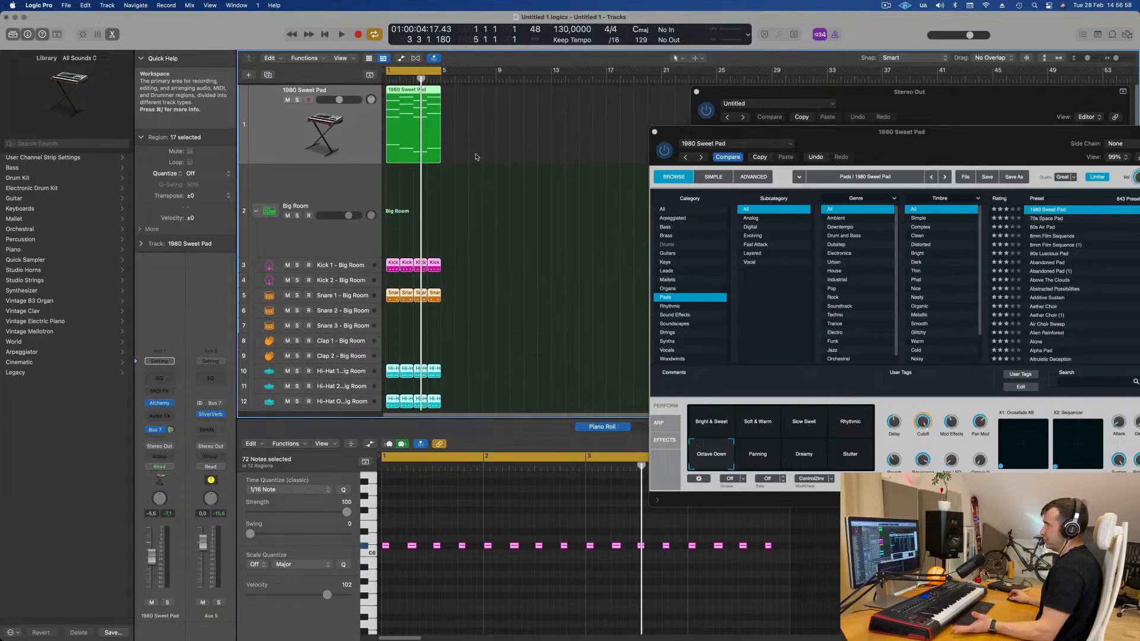
click(368, 141)
key(space)
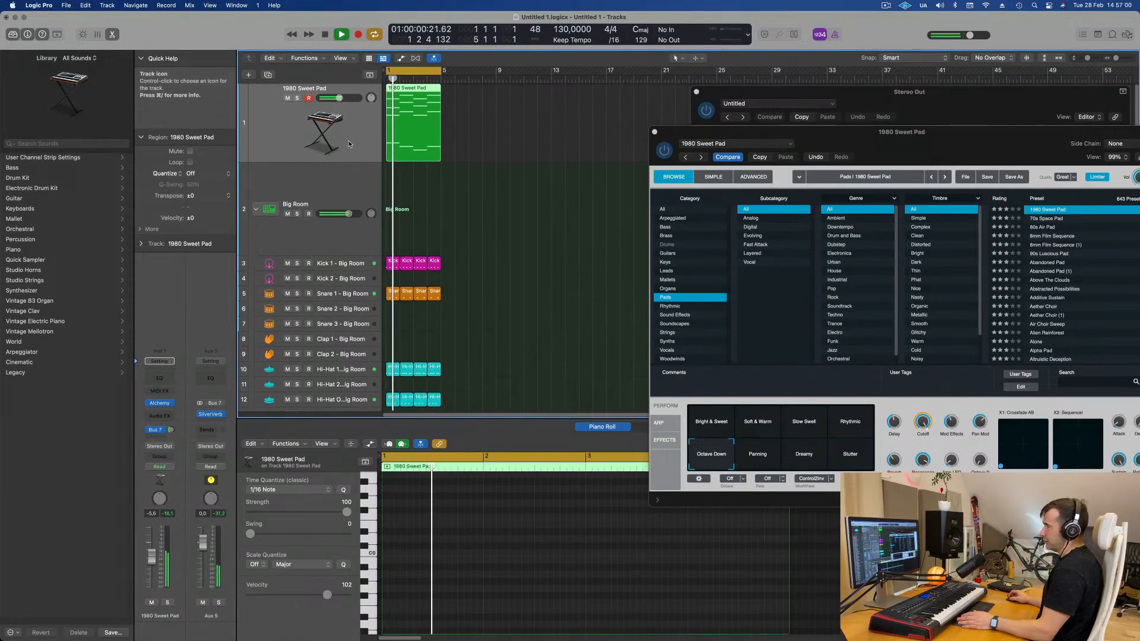
click(297, 98)
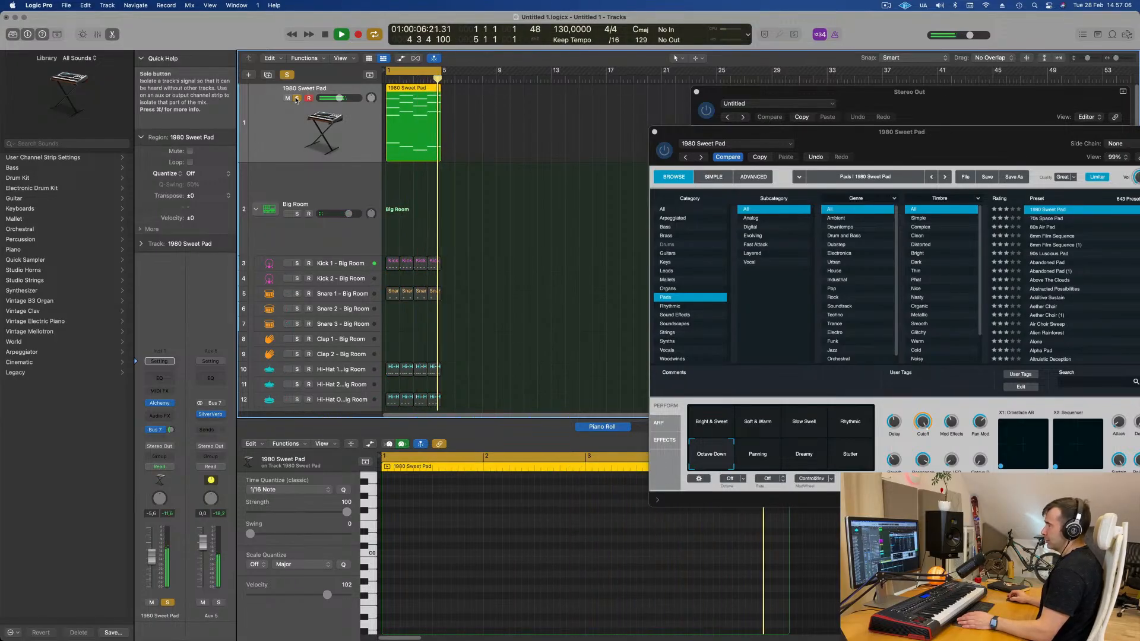
drag(949, 164, 864, 148)
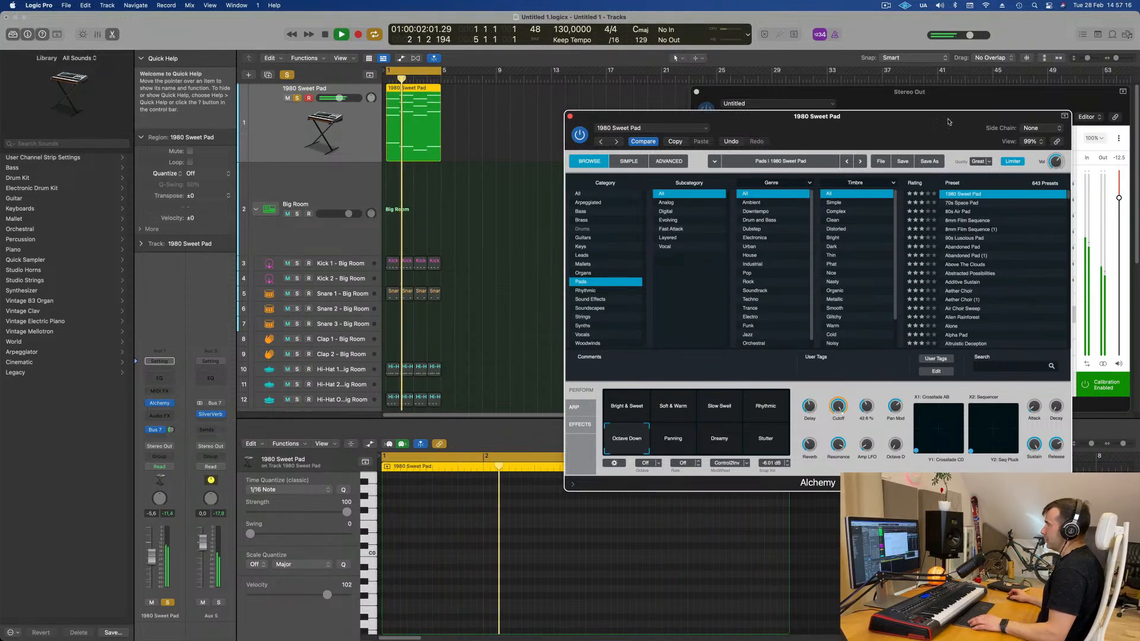
click(297, 99)
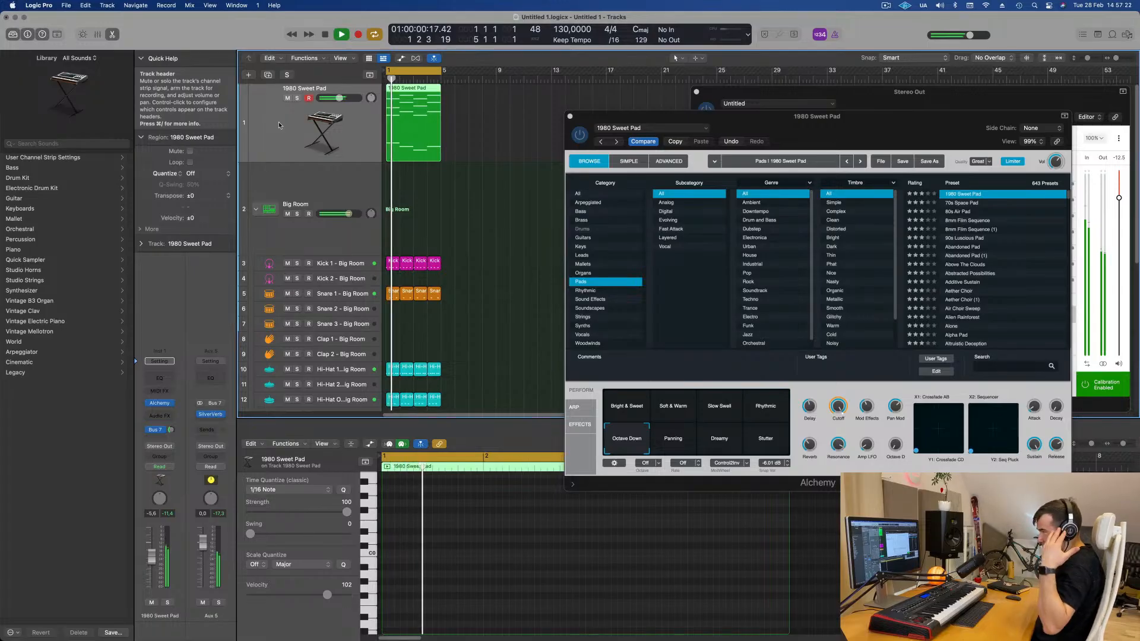
- Enlarge the Kick 1 – Big Room track's height
click(344, 262)
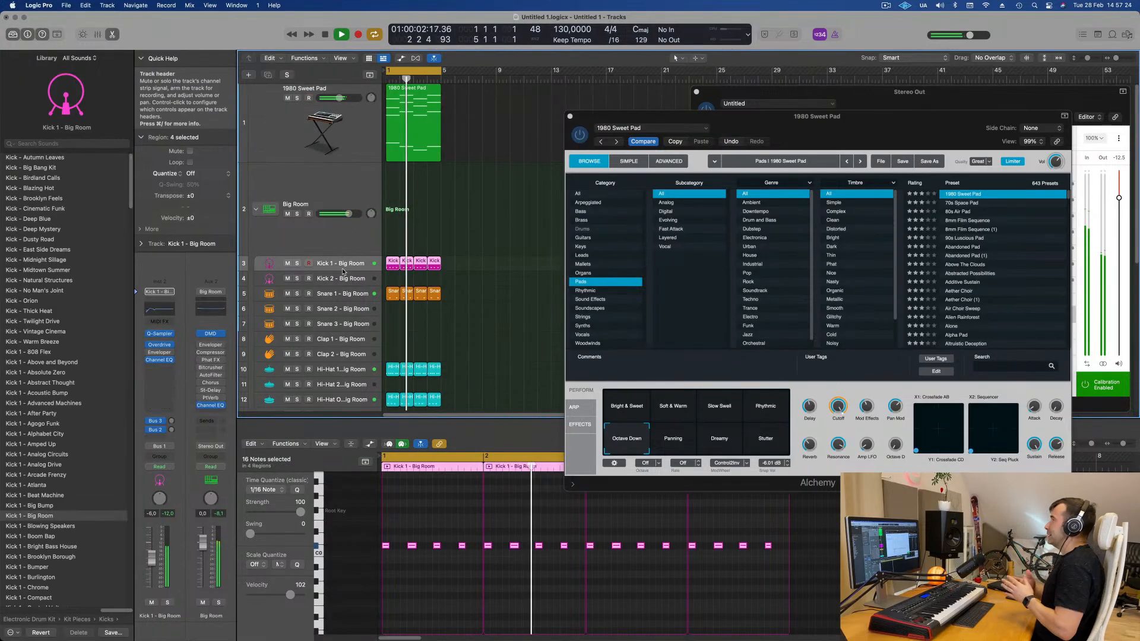
drag(343, 271, 343, 295)
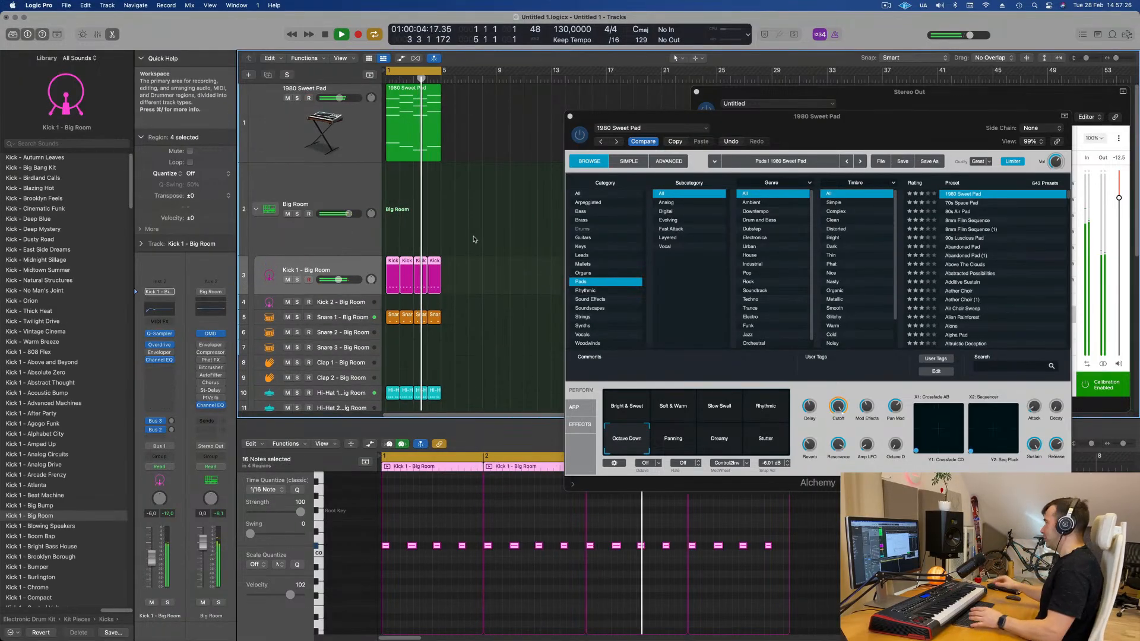
scroll(475, 242, down, 2)
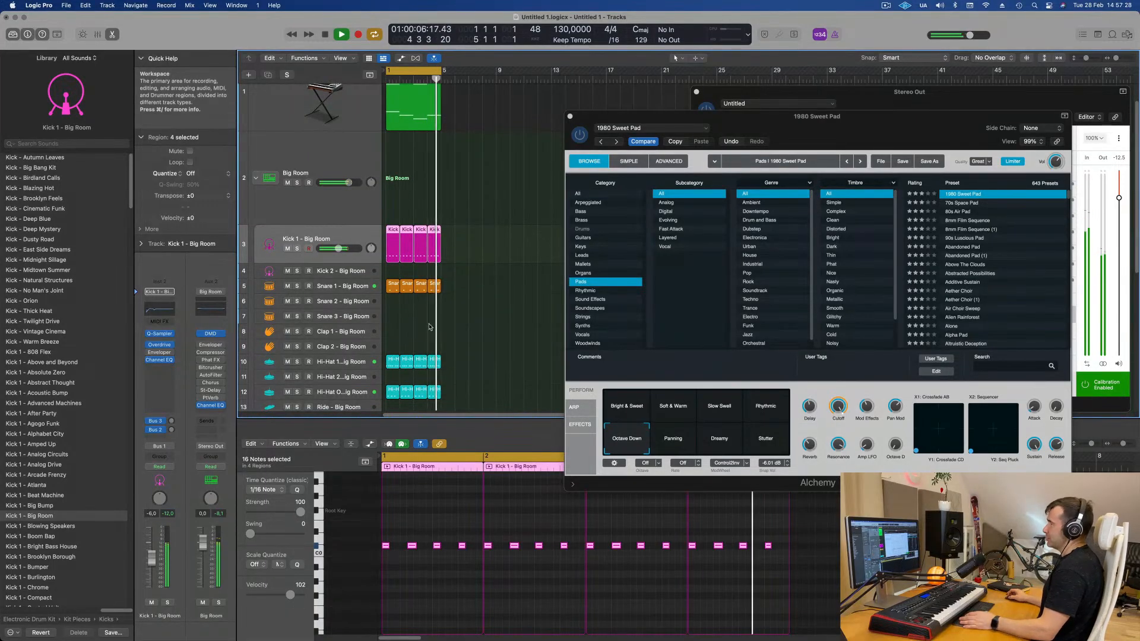
scroll(411, 346, down, 2)
scroll(412, 345, down, 1)
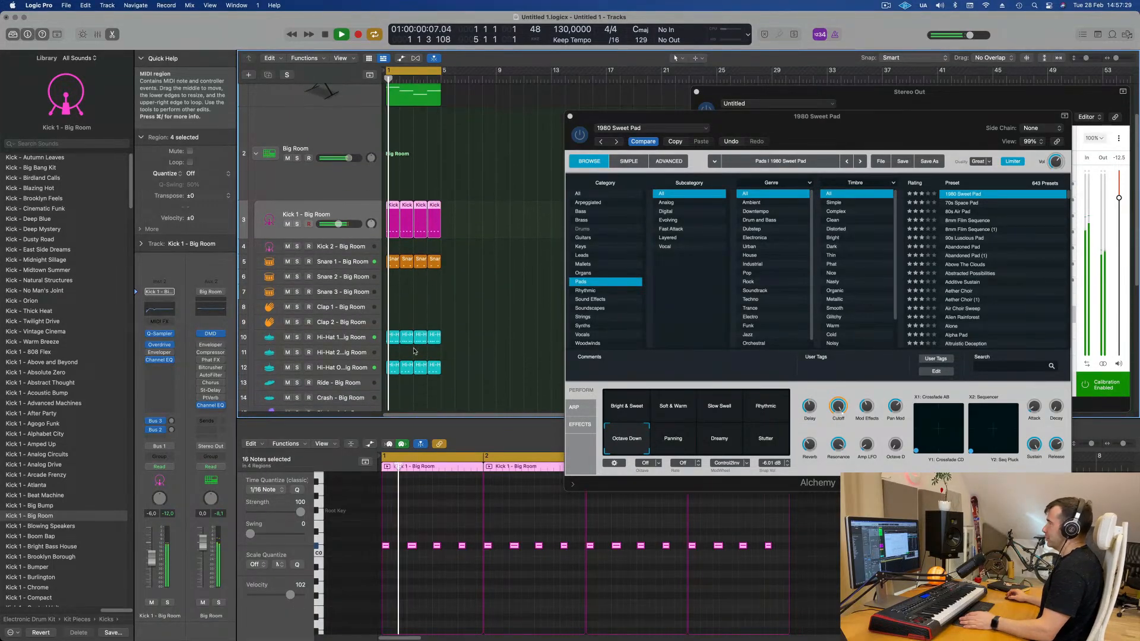
- Audition the hi-hat tracks solo during playback
click(347, 340)
click(296, 338)
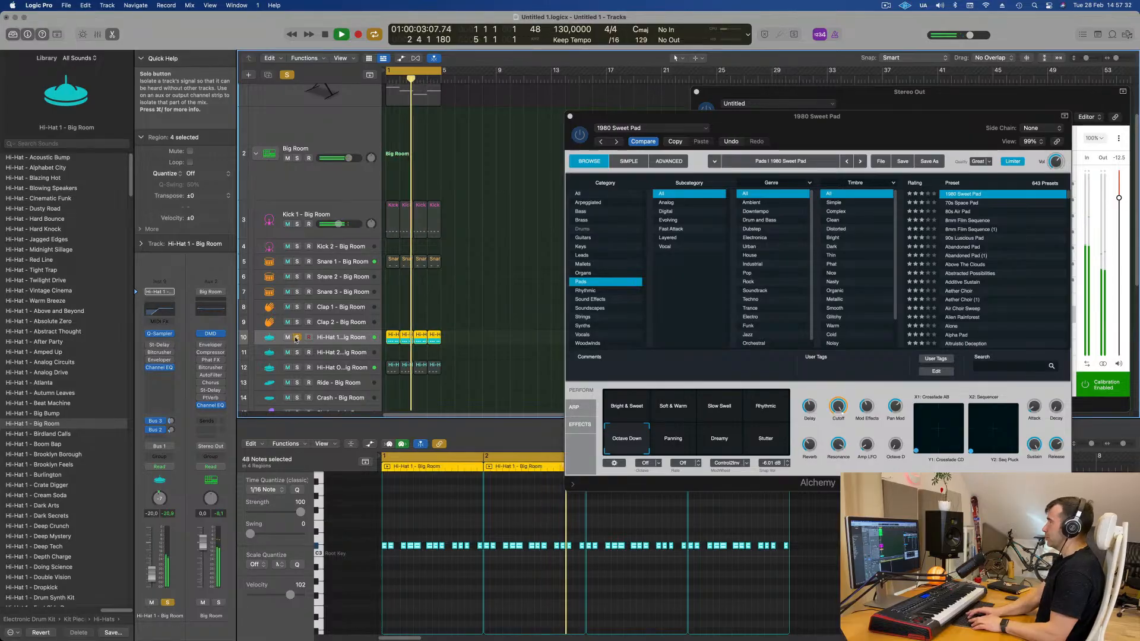
click(297, 369)
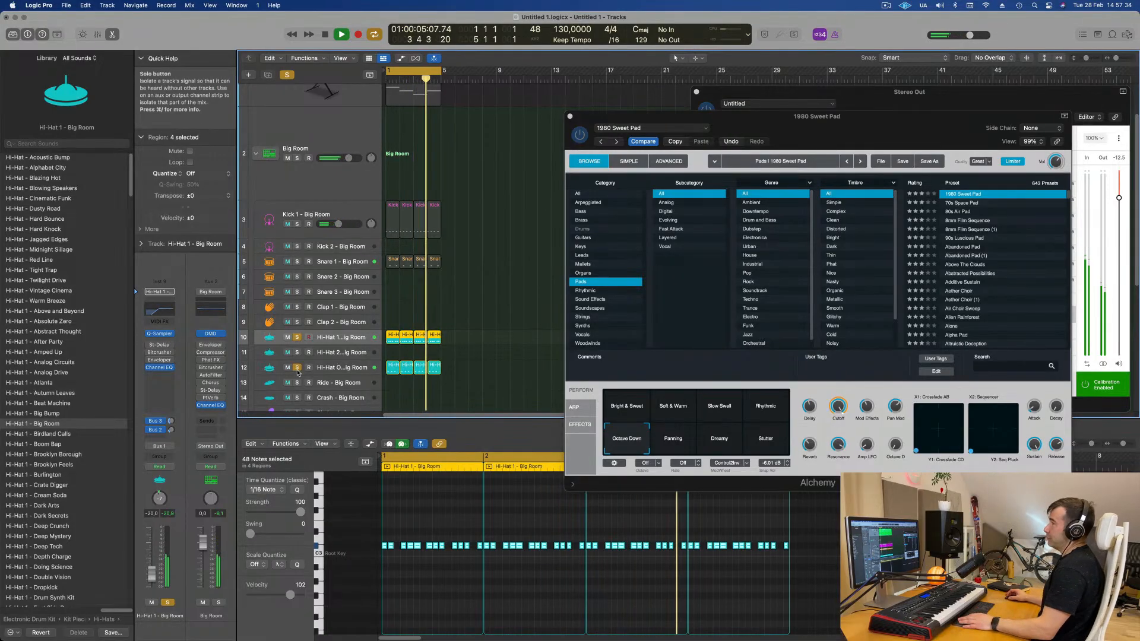
click(297, 369)
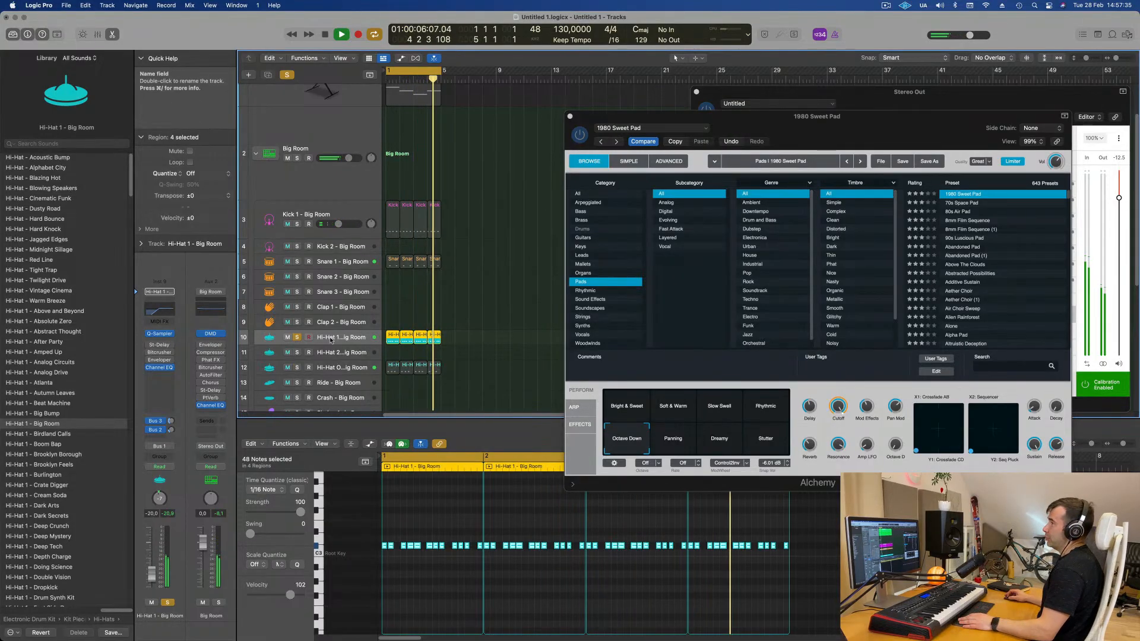
click(297, 337)
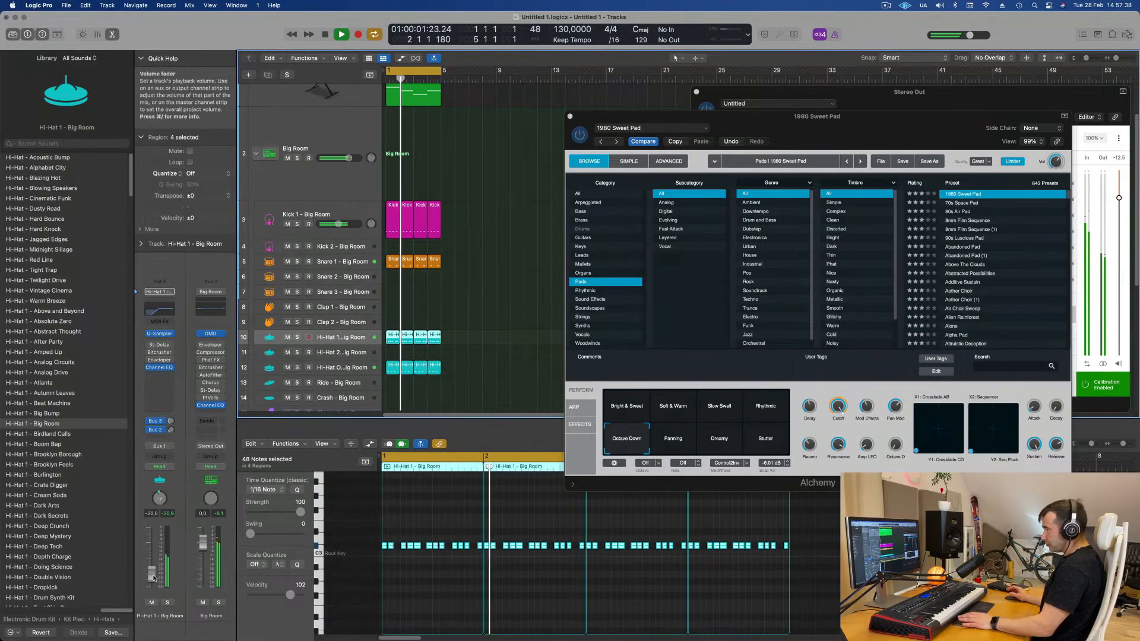
- Move the Alchemy plugin window aside and close the Stereo Out SoundID Reference window
scroll(328, 141, up, 3)
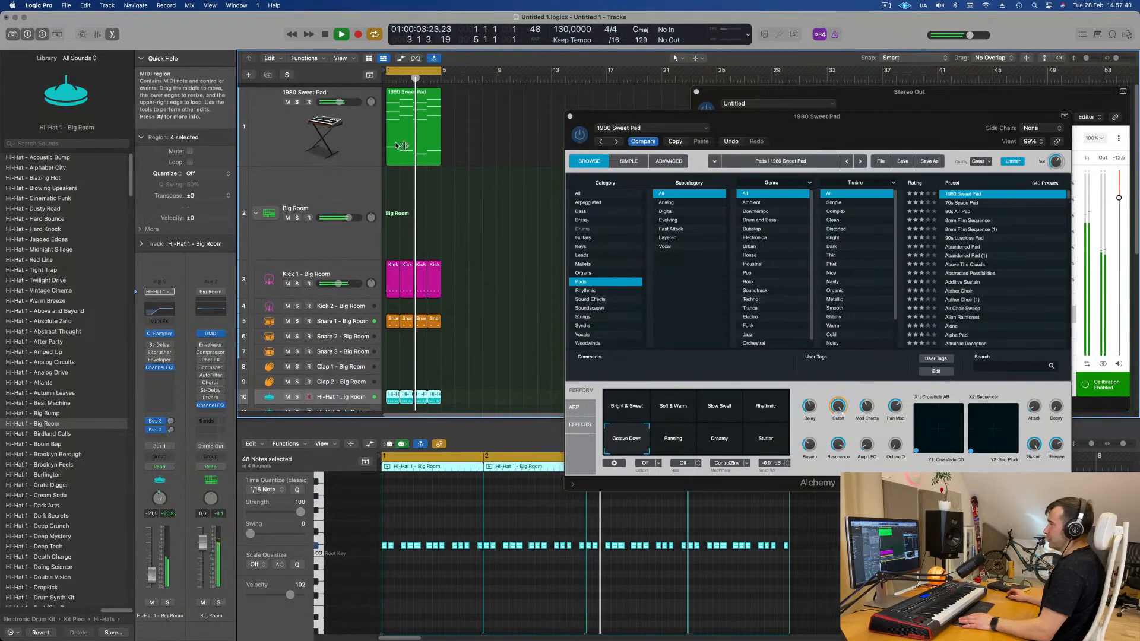
click(328, 141)
drag(641, 116, 910, 123)
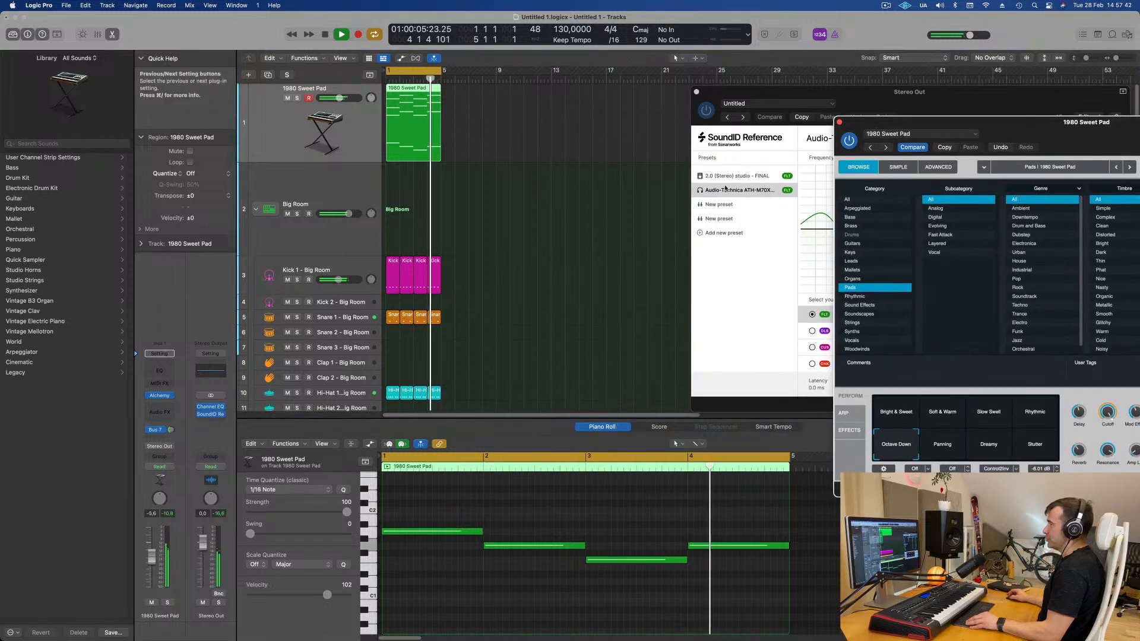
click(566, 233)
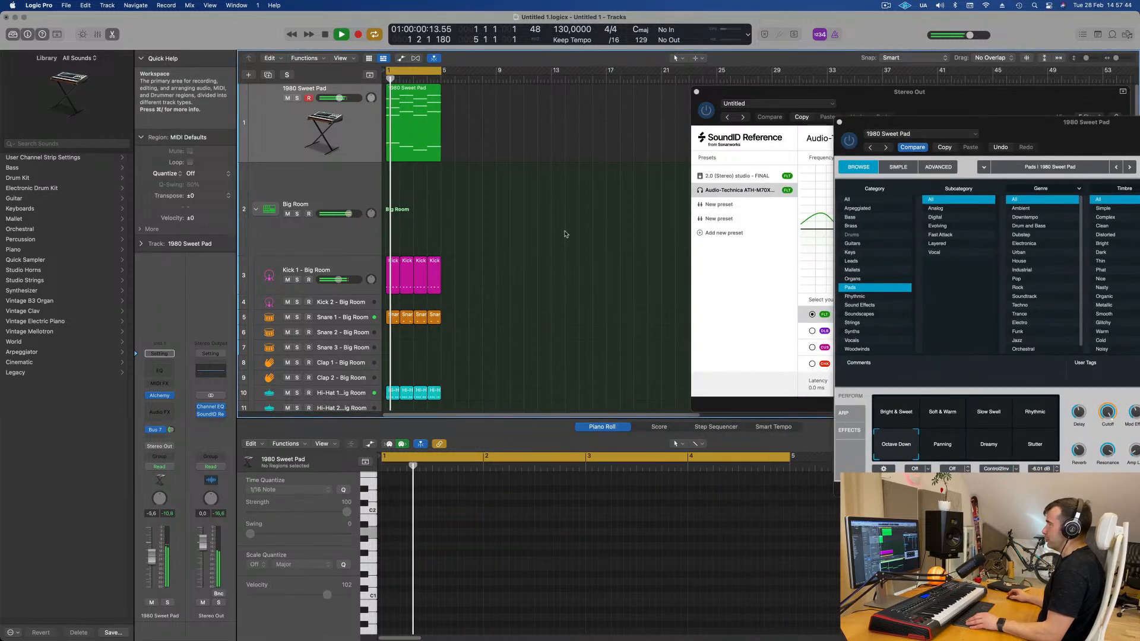
drag(956, 96, 735, 104)
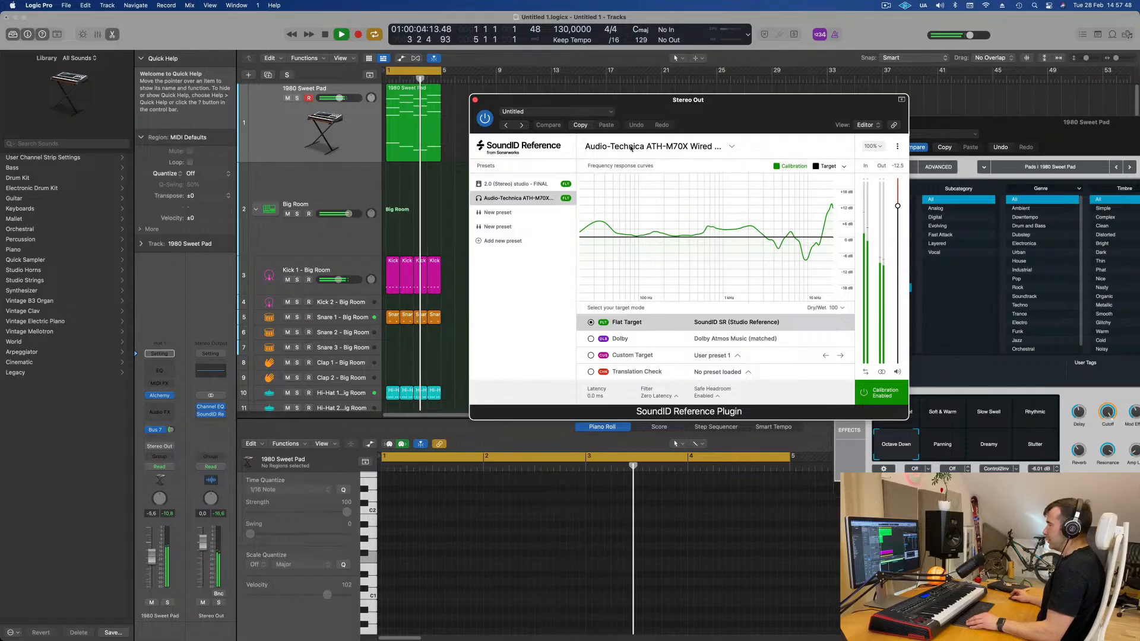
drag(732, 108, 764, 117)
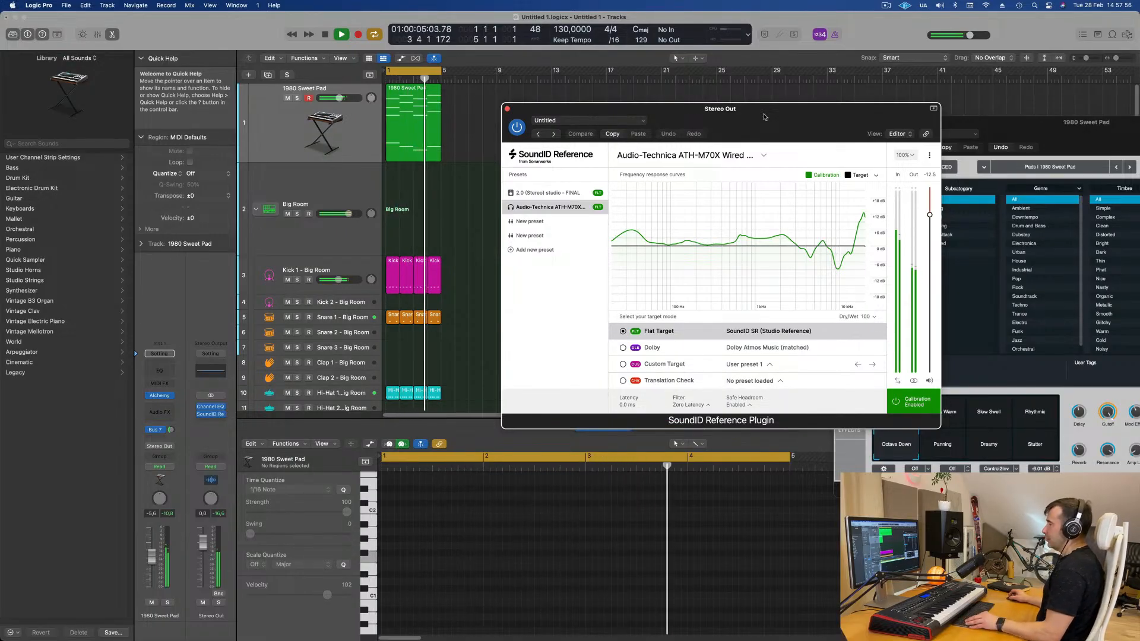
drag(764, 117, 740, 116)
click(483, 108)
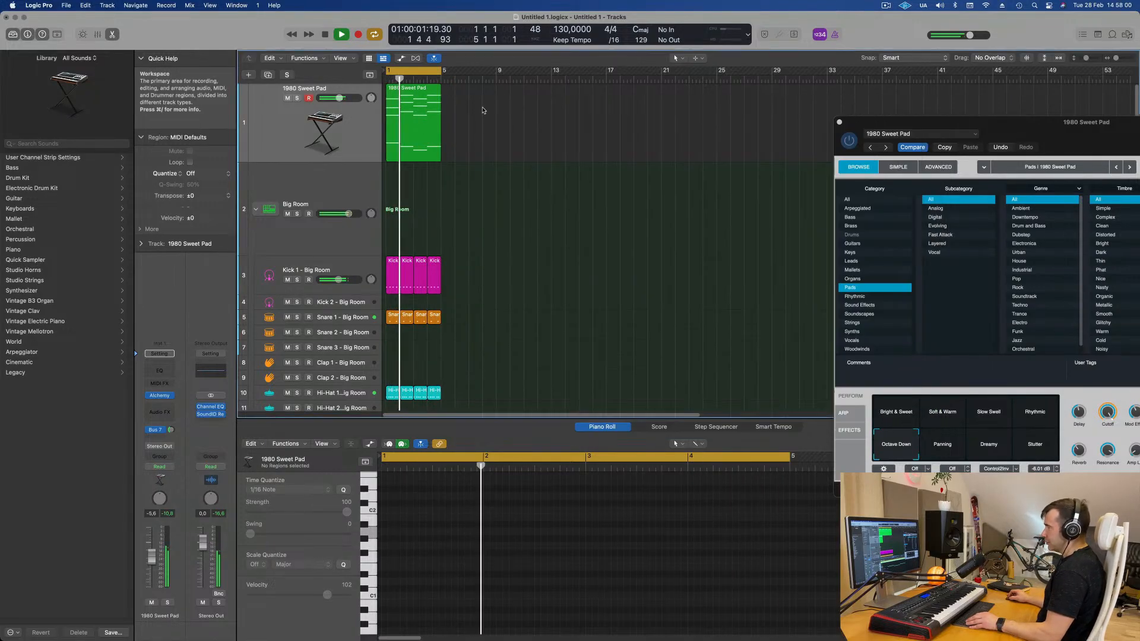
- Select all regions, repeat them three times, and extend the cycle range to bar 17
key(space)
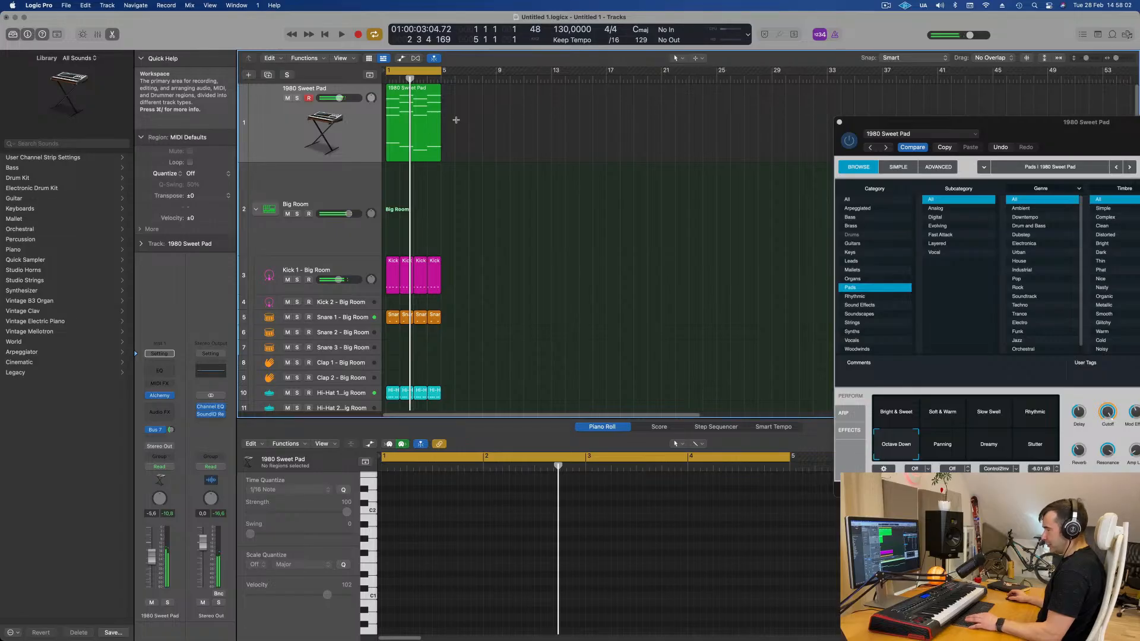
key(super+a)
key(super+r)
key(super+r)
key(super+r)
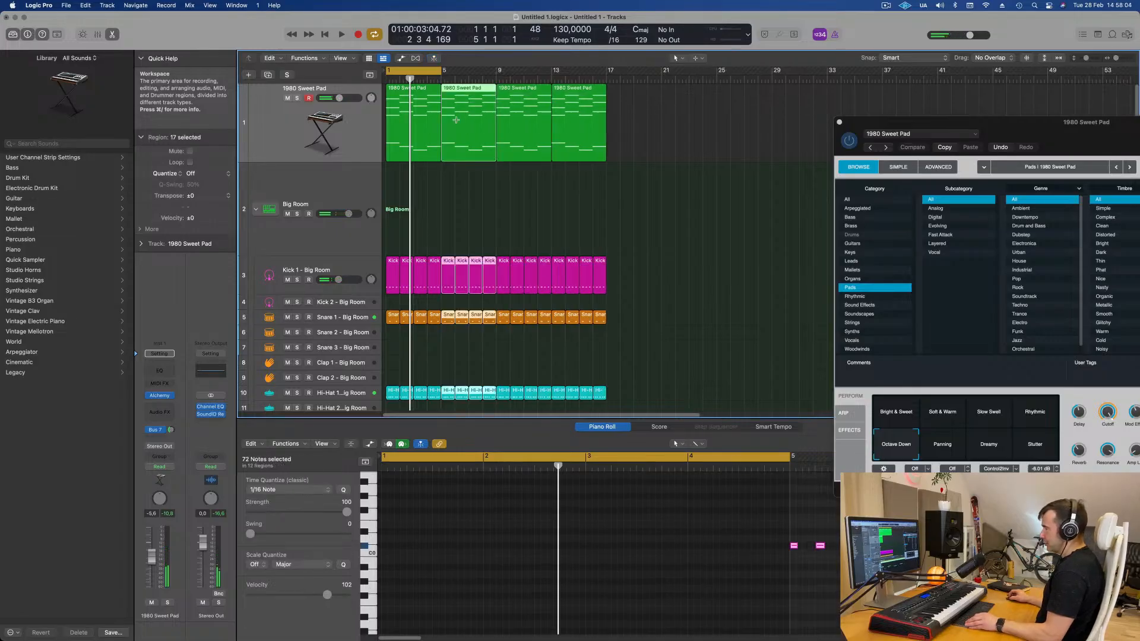
drag(443, 72, 606, 72)
key(space)
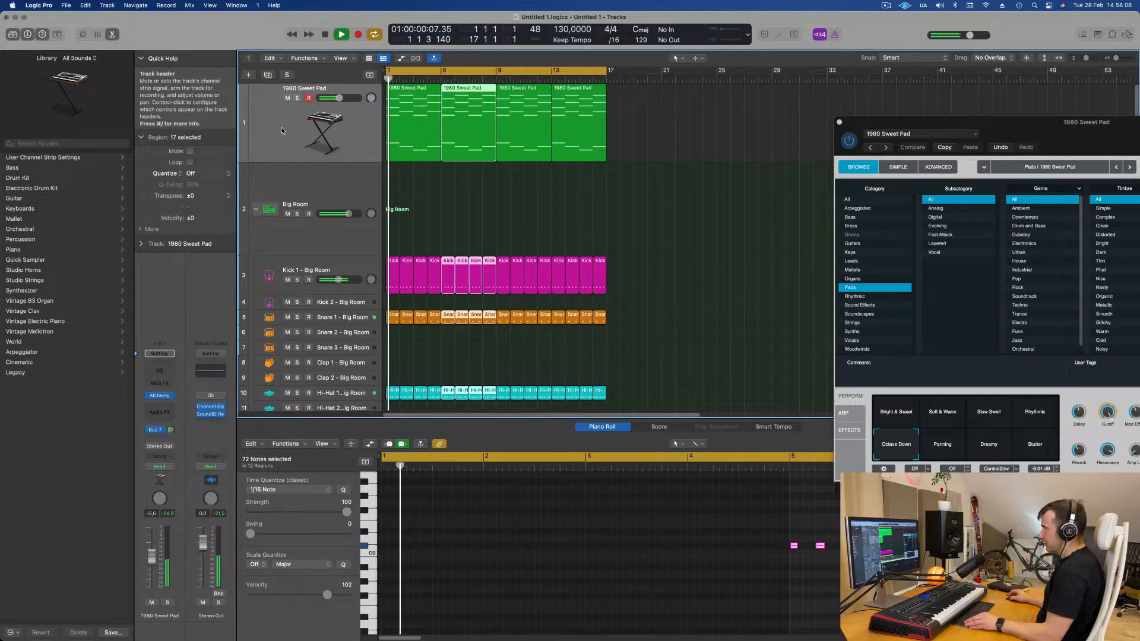
- Duplicate the 1980 Sweet Pad track
click(282, 130)
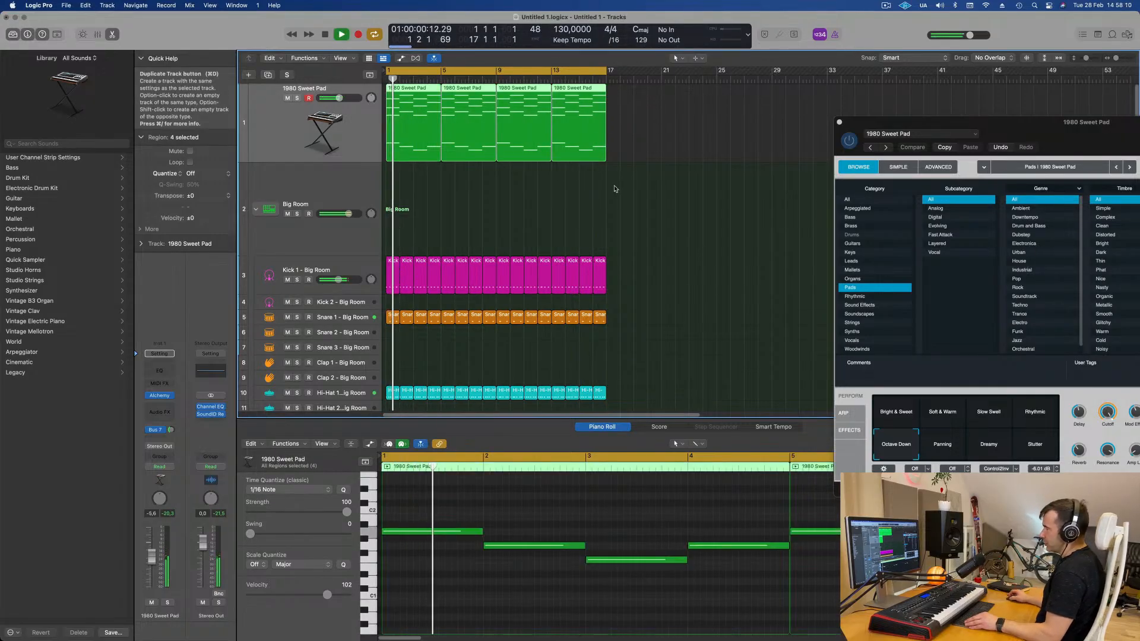
key(super+d)
click(403, 133)
key(space)
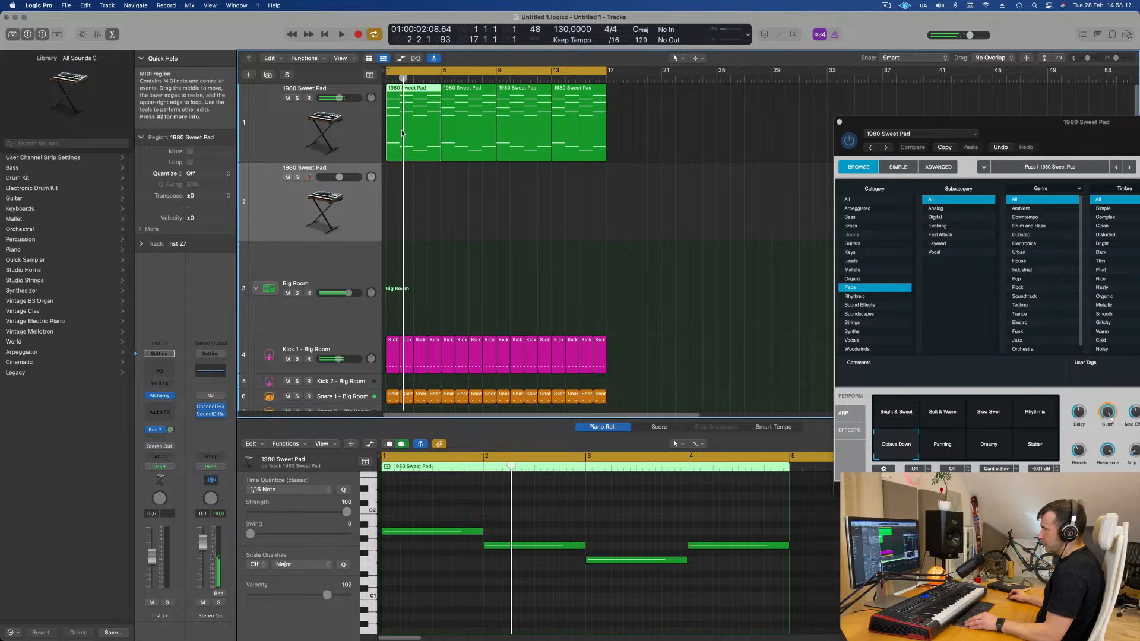
- Move the first pad region onto the duplicate track and copy a pad region back to bar 1 of the original
drag(403, 146, 404, 225)
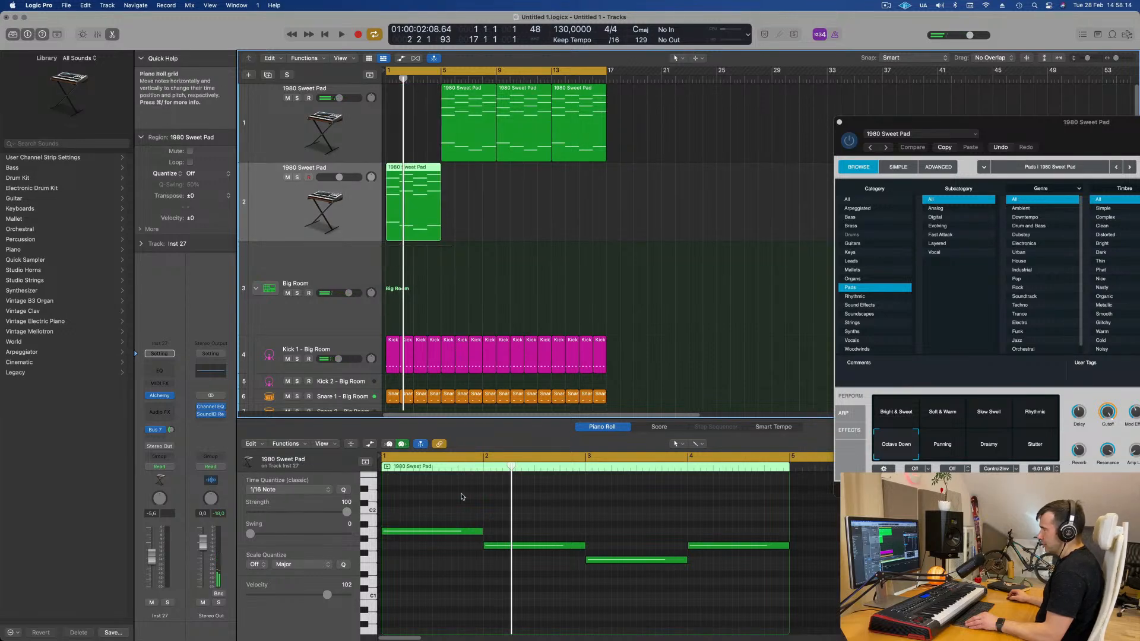
click(454, 90)
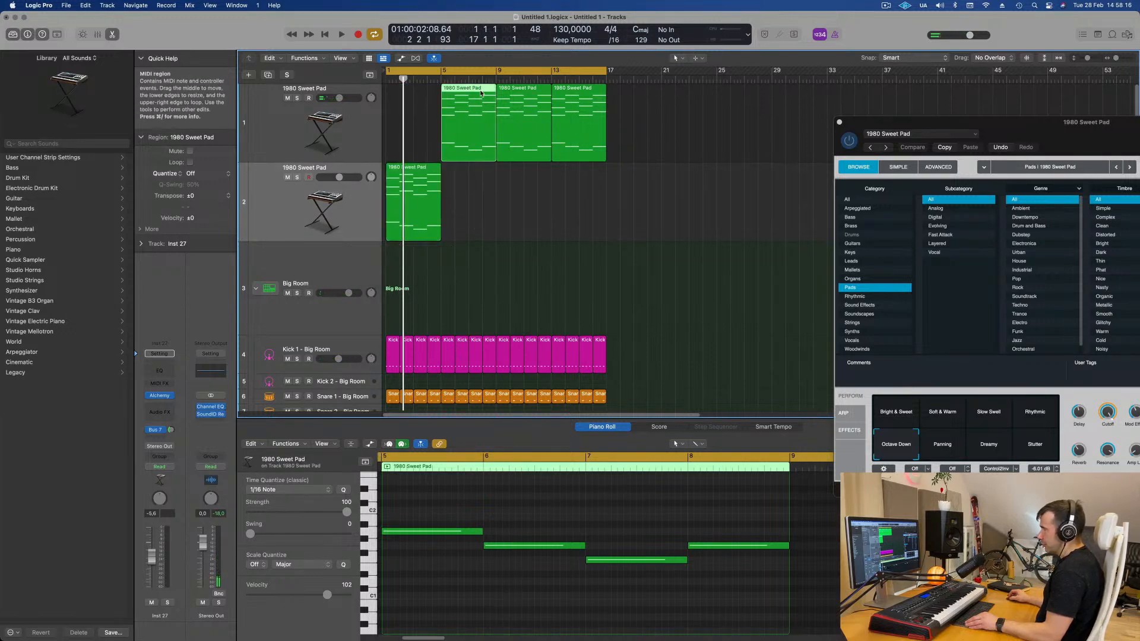
drag(454, 91, 399, 92)
- Delete the upper chord notes in the duplicate track's region, keeping only the lowest notes
click(409, 169)
scroll(512, 515, up, 2)
scroll(513, 515, up, 3)
scroll(514, 513, down, 5)
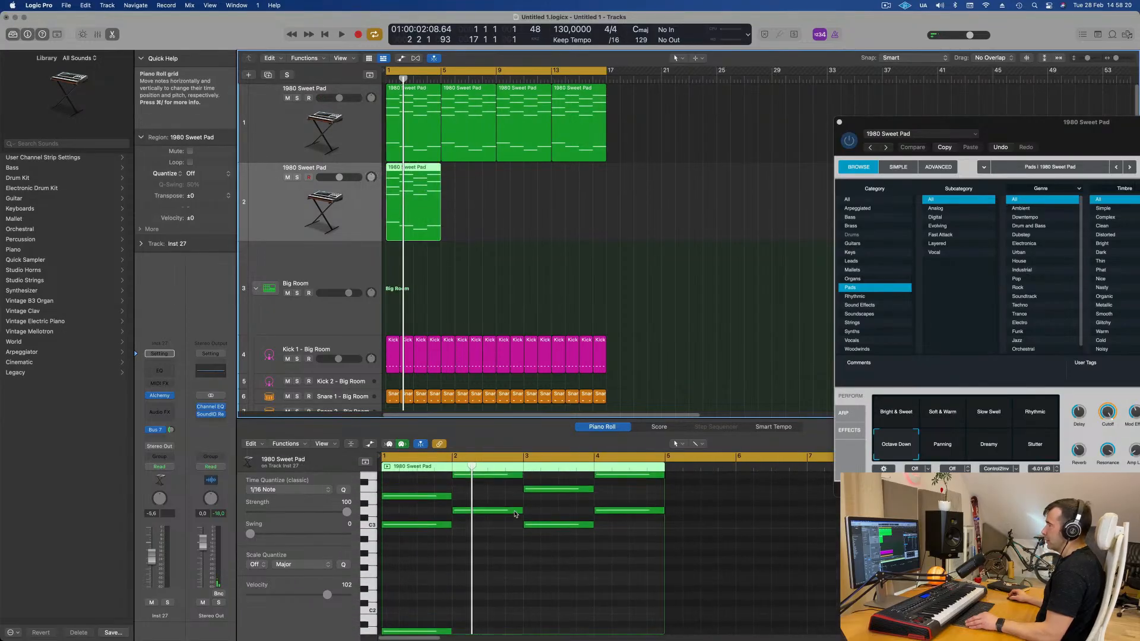
drag(425, 484, 661, 547)
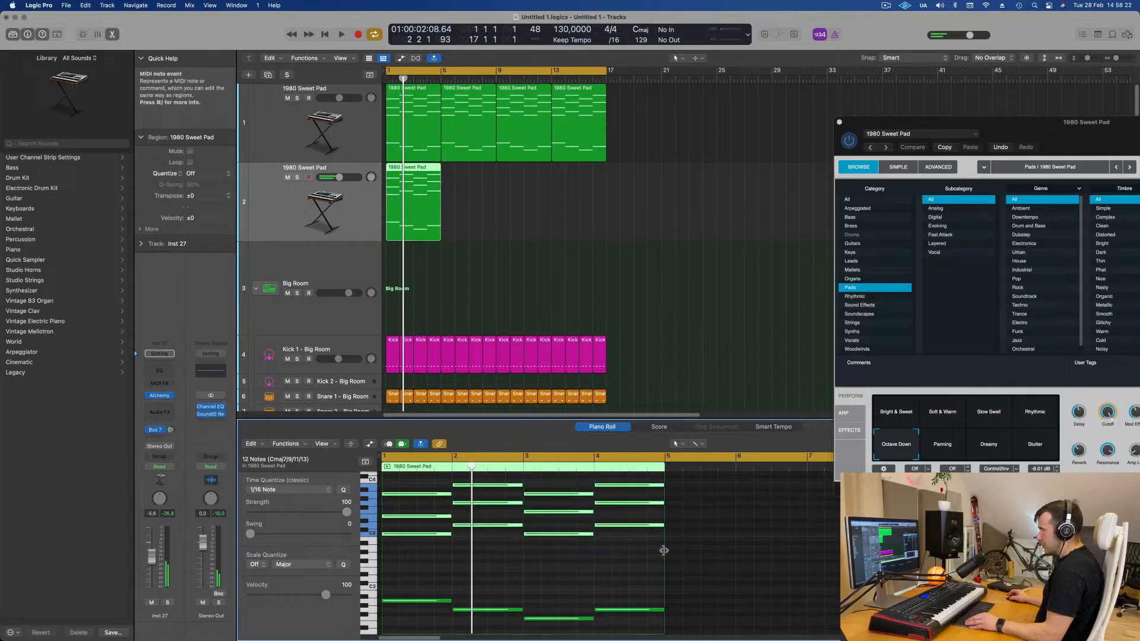
key(Delete)
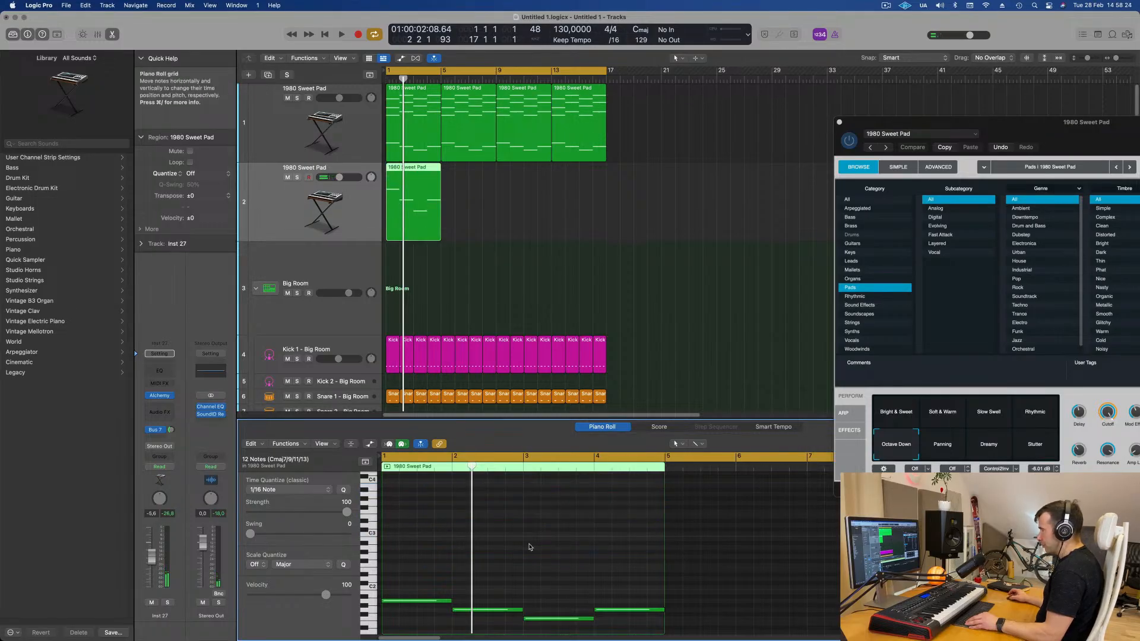
- Play back the arrangement
key(space)
key(space)
scroll(472, 521, up, 5)
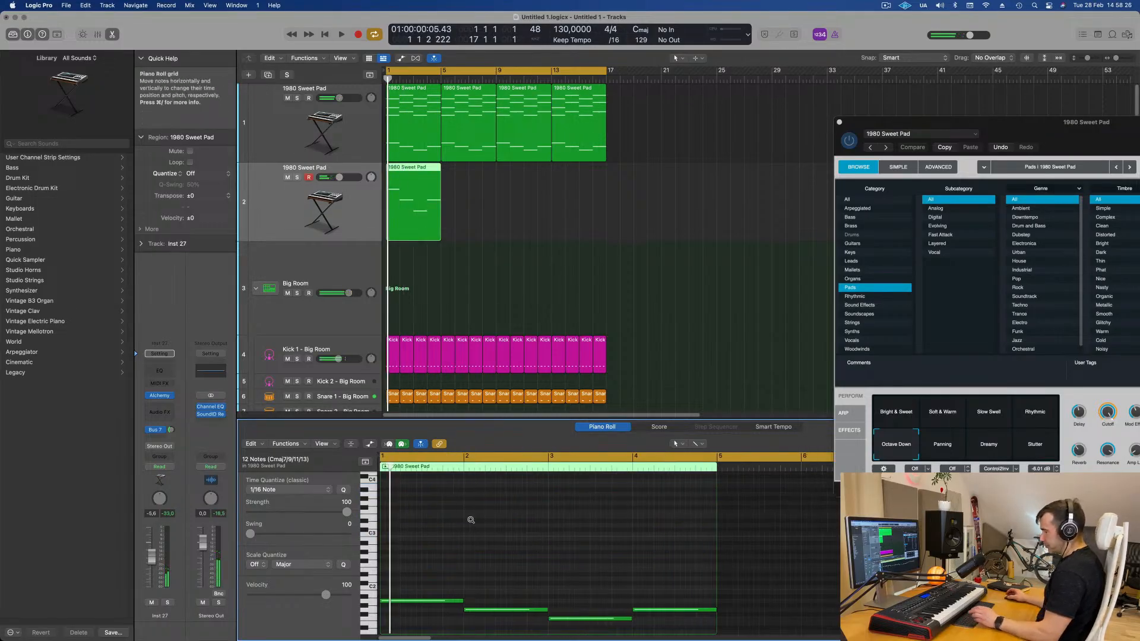
- Shorten the remaining low notes in the duplicate pad region to short hits
scroll(486, 543, down, 4)
scroll(502, 561, down, 3)
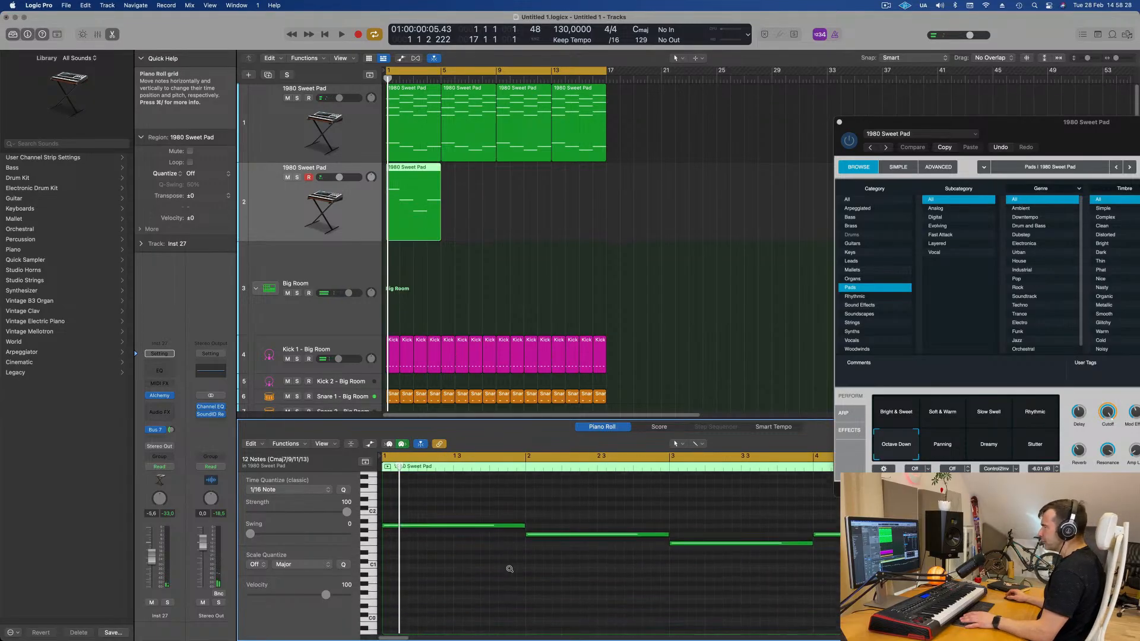
drag(492, 517, 414, 518)
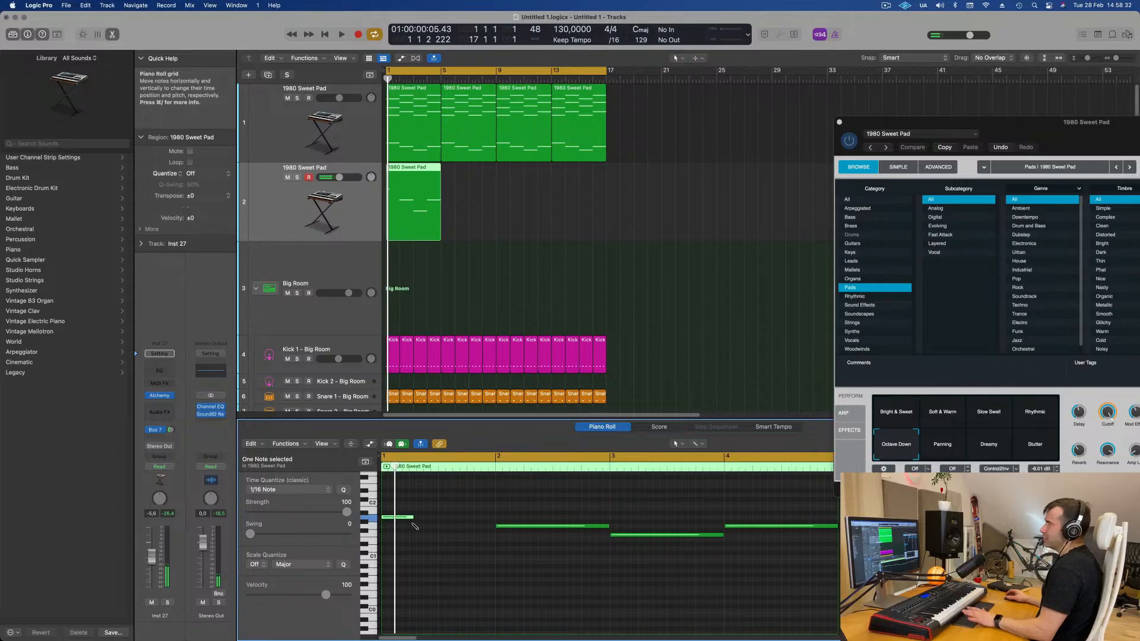
key(super+a)
drag(493, 515, 394, 525)
- Copy the short notes along each chord to build a repeating rhythmic bass pattern
scroll(400, 529, up, 5)
drag(416, 521, 475, 520)
key(super+Left)
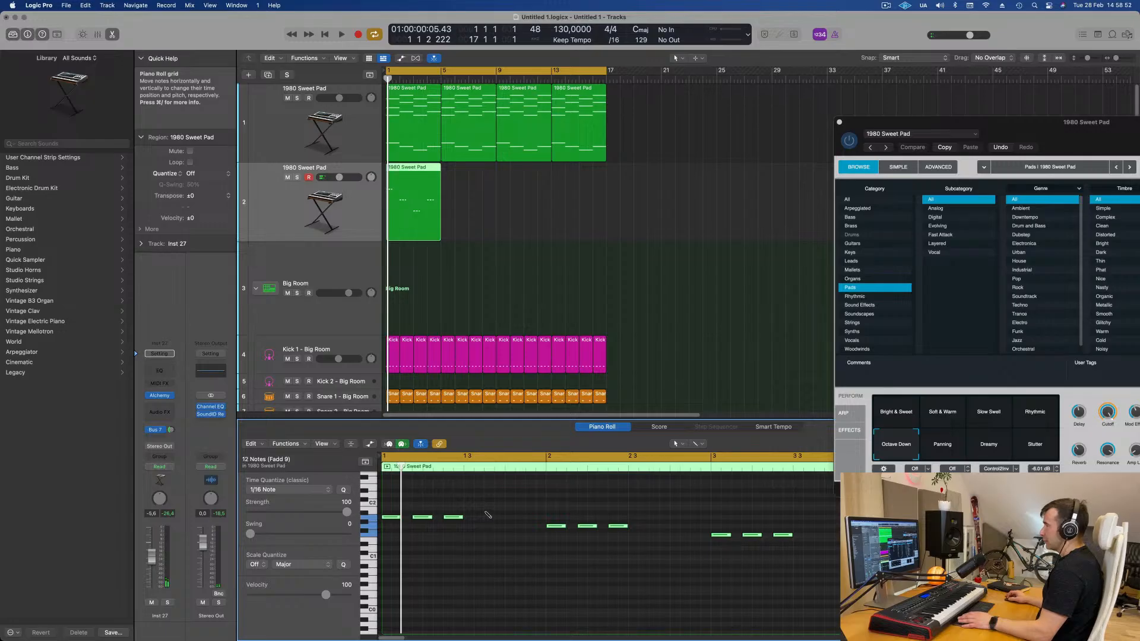
drag(389, 518, 472, 519)
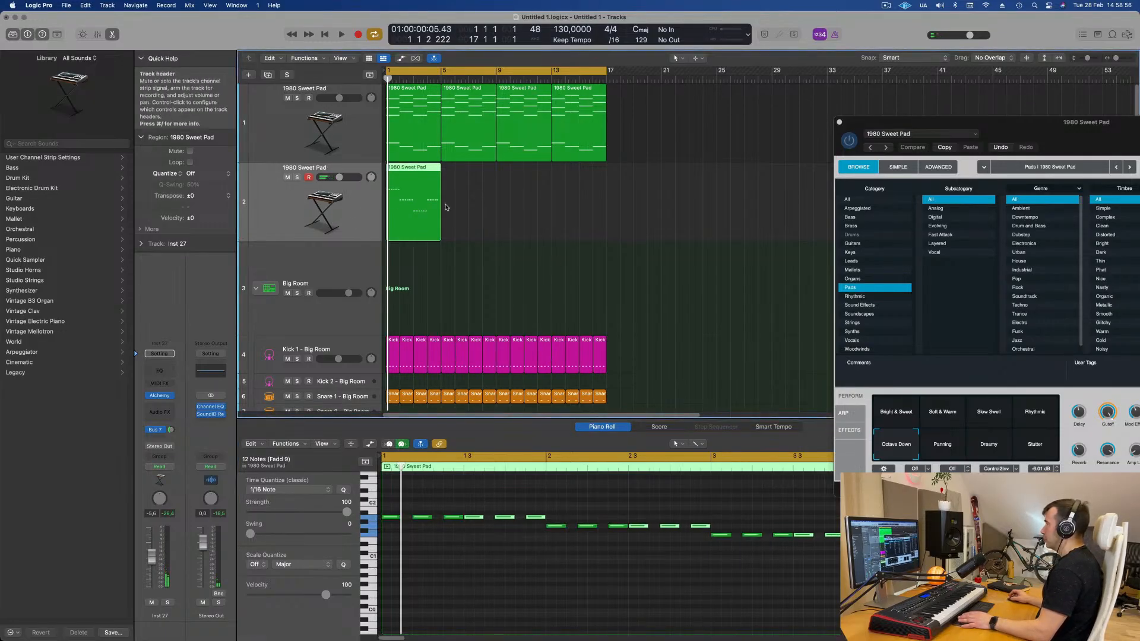
- Repeat the bass pattern region three times so it fills bars 1 to 16
key(super+r)
key(super+r)
key(super+r)
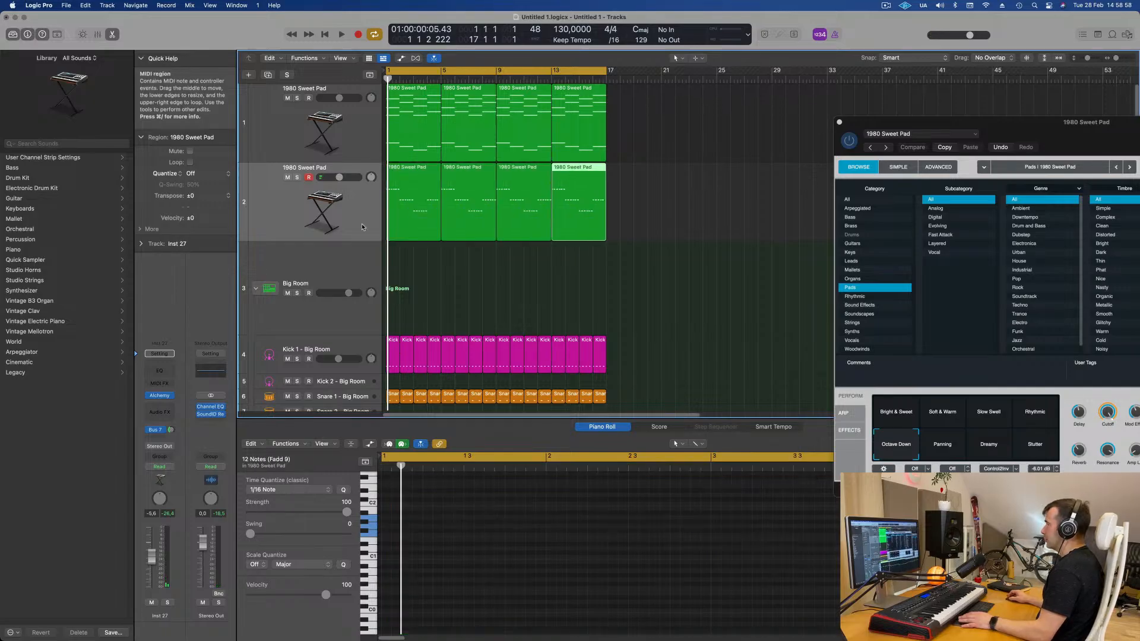
click(358, 205)
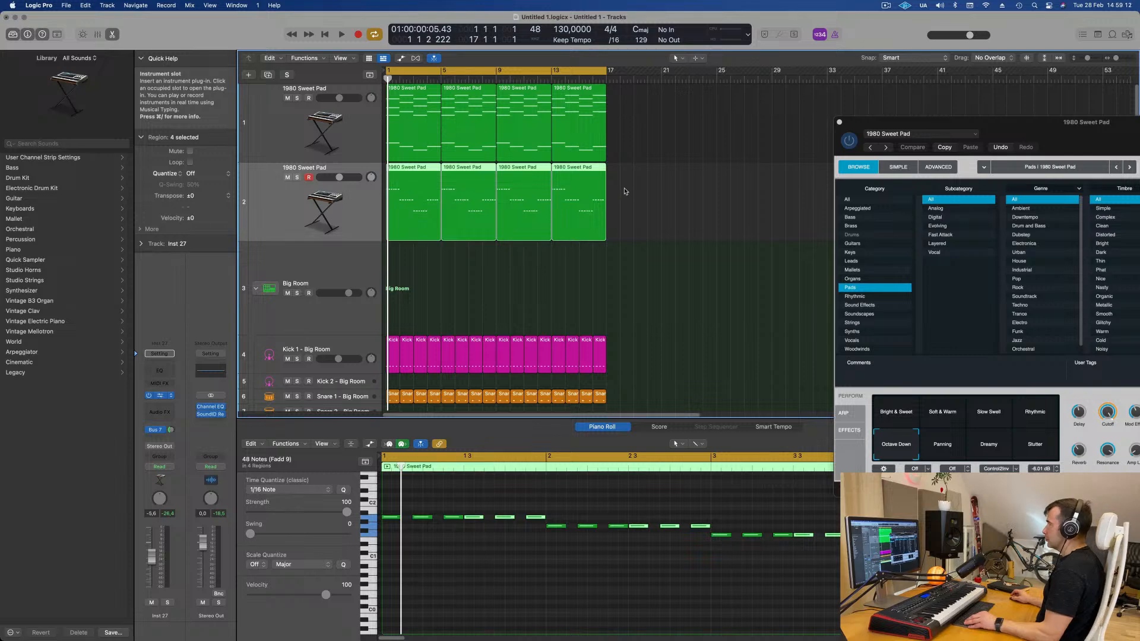
- Open the duplicate track's Alchemy instrument, browse the Bass category and audition the 1963 Semi-Acoustic Thumb preset
drag(656, 135, 773, 213)
click(497, 298)
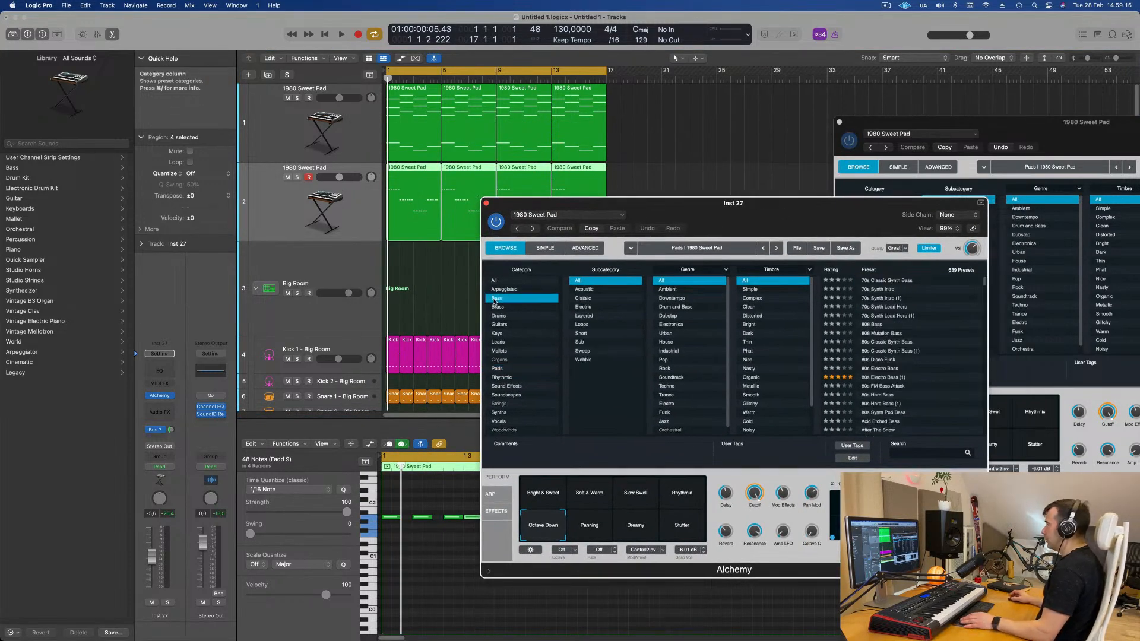
scroll(941, 283, up, 1)
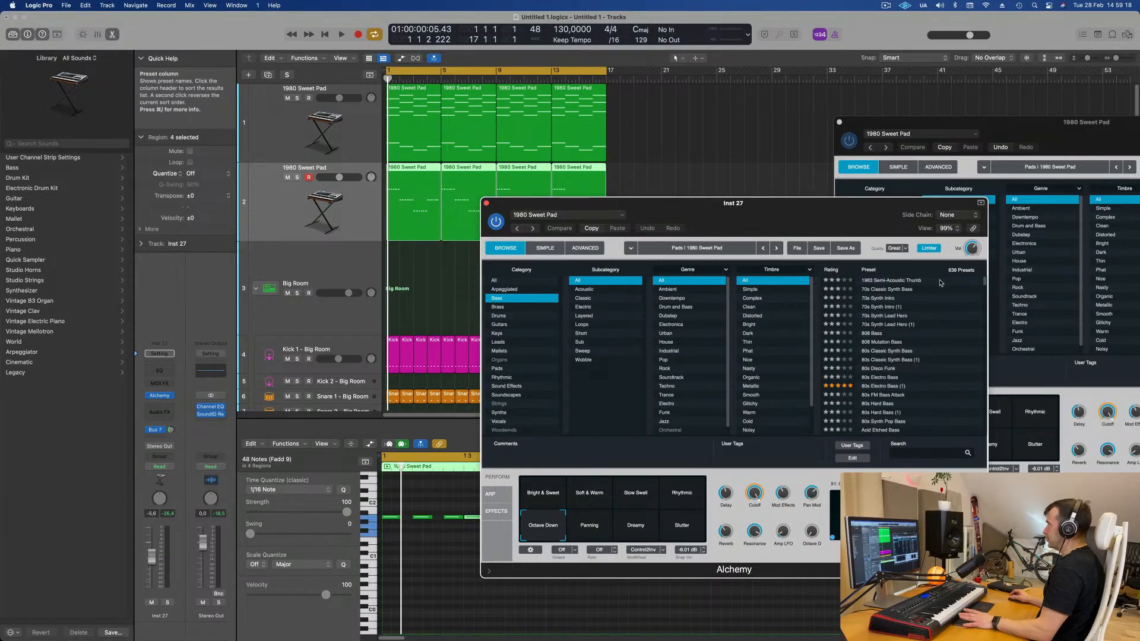
click(897, 282)
key(space)
- Switch the duplicate track's Alchemy sound to the 70s Classic Synth Bass preset
key(space)
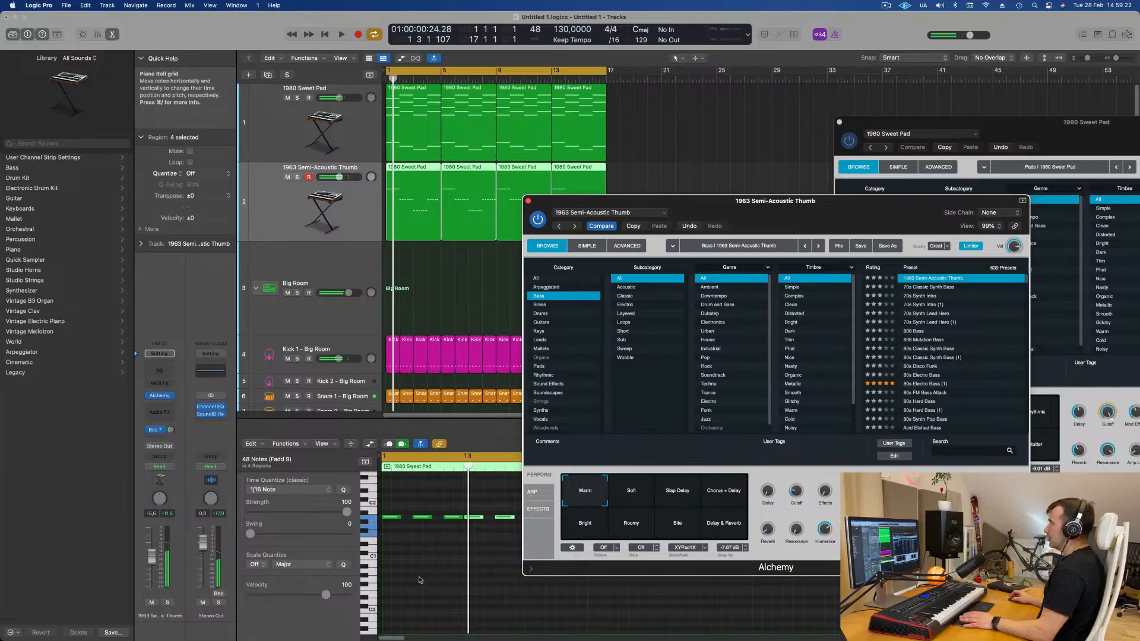
click(420, 584)
key(space)
click(351, 215)
drag(594, 201, 536, 162)
key(space)
click(352, 215)
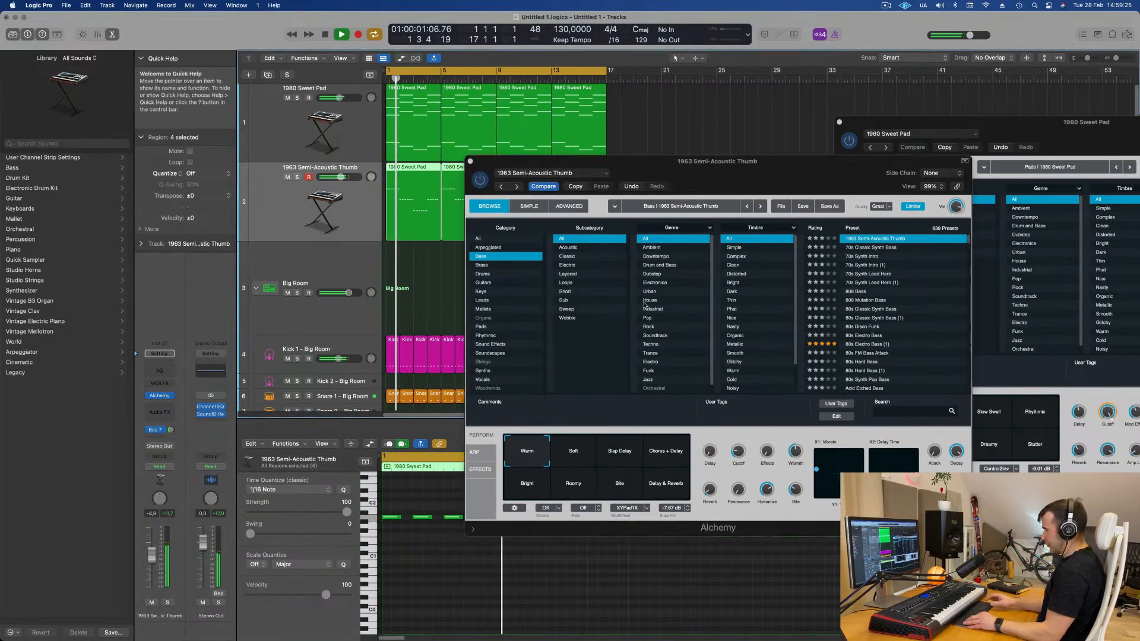
click(915, 247)
drag(839, 185, 901, 136)
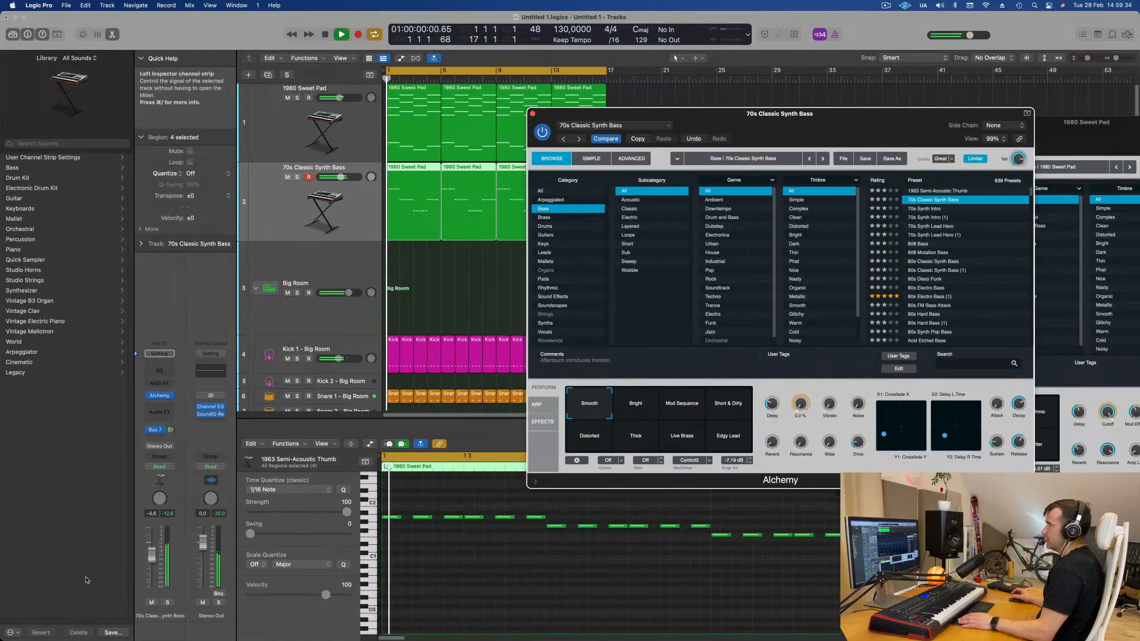
- Play back the arrangement to hear the new bass sound with the pad and drums
click(420, 444)
key(space)
key(super+a)
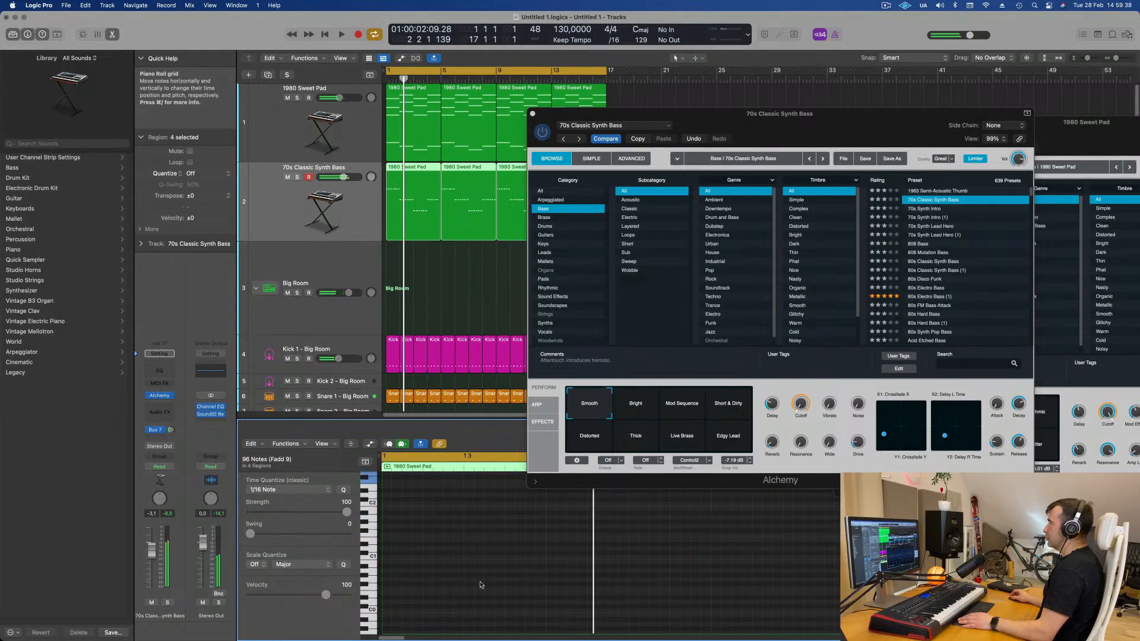
drag(833, 125, 894, 157)
drag(888, 164, 923, 151)
scroll(523, 289, left, 3)
key(space)
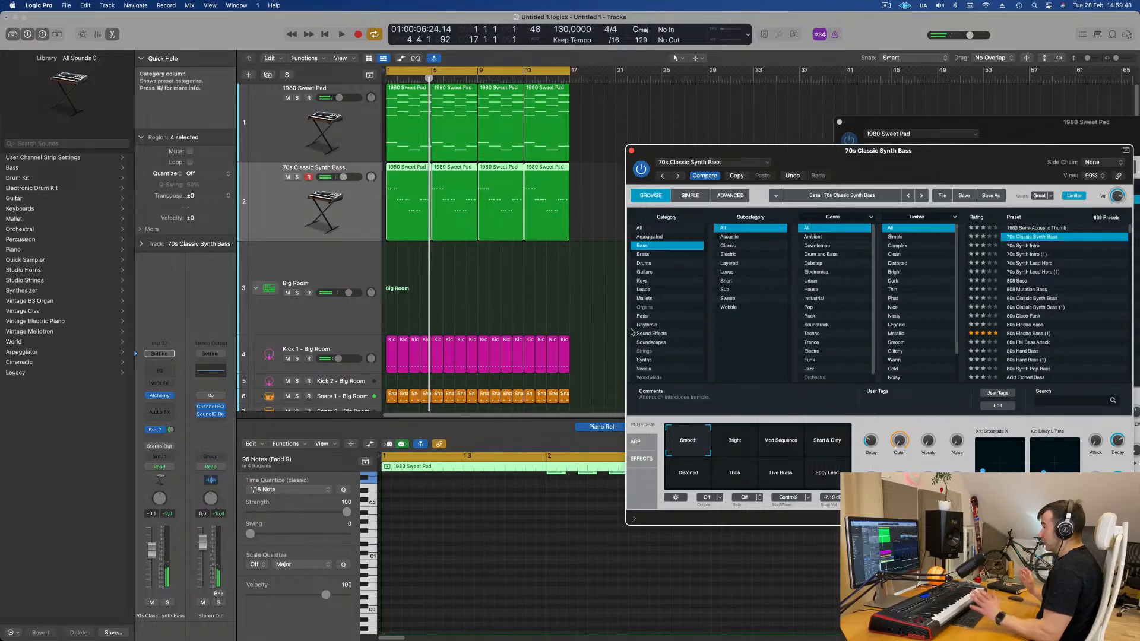
key(space)
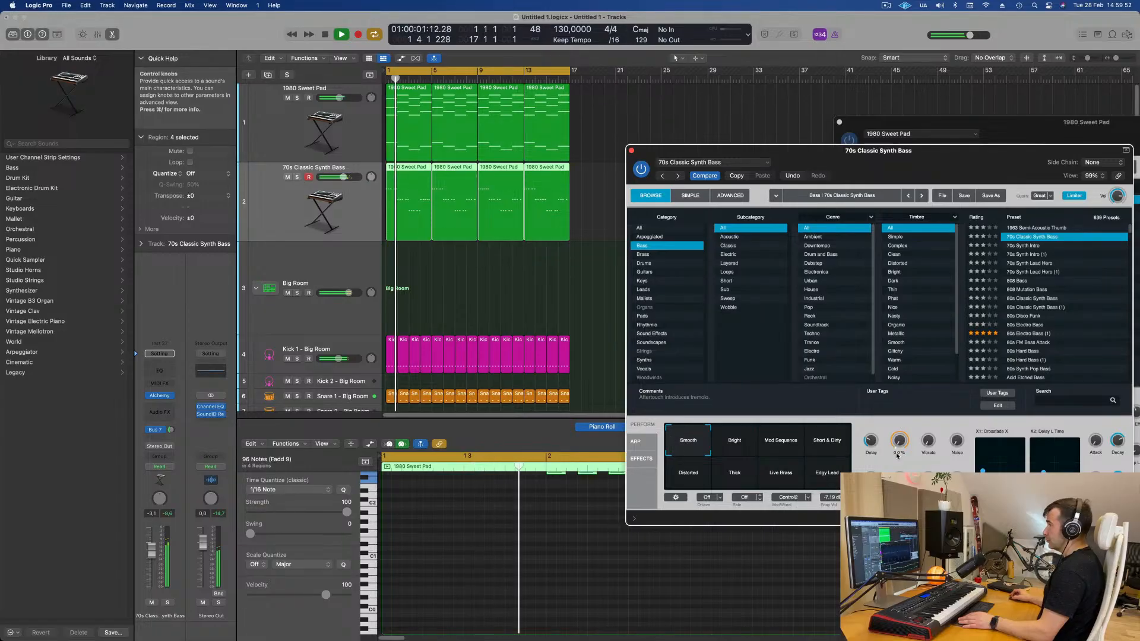
key(space)
- Select all notes in the bass regions and play the arrangement again
drag(581, 190, 429, 216)
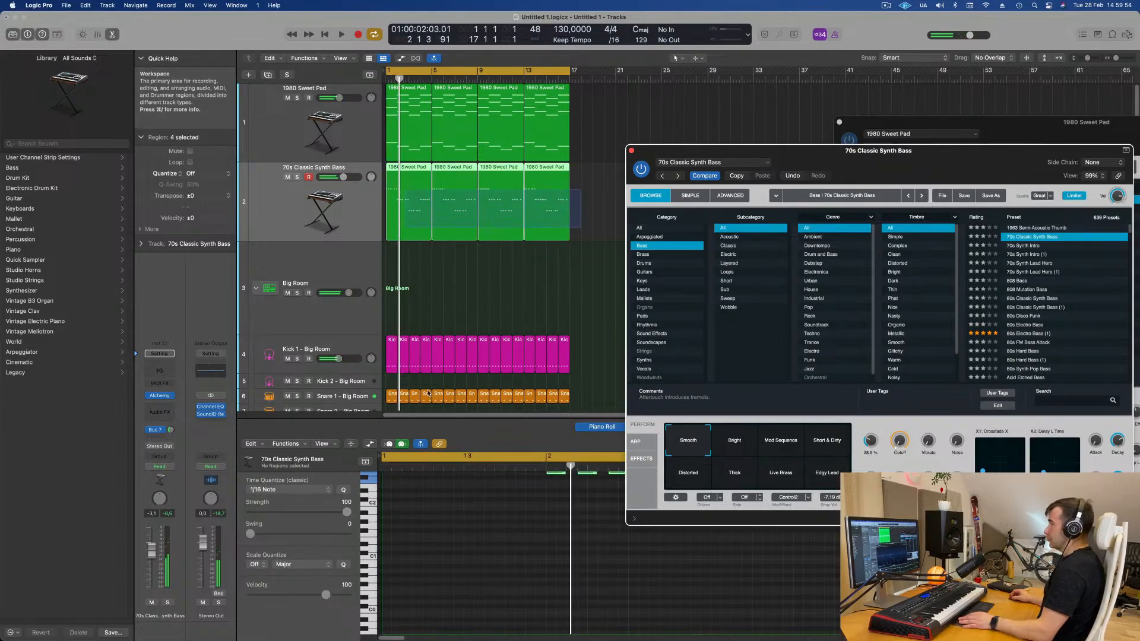
click(491, 512)
scroll(489, 526, up, 5)
key(super+a)
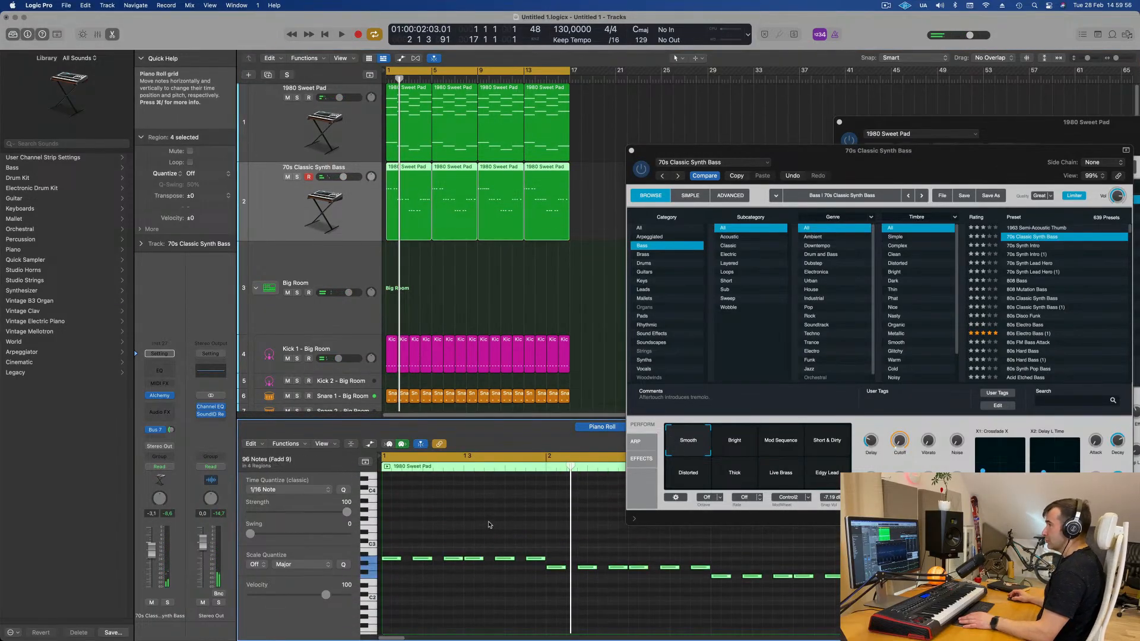
scroll(489, 523, up, 3)
key(space)
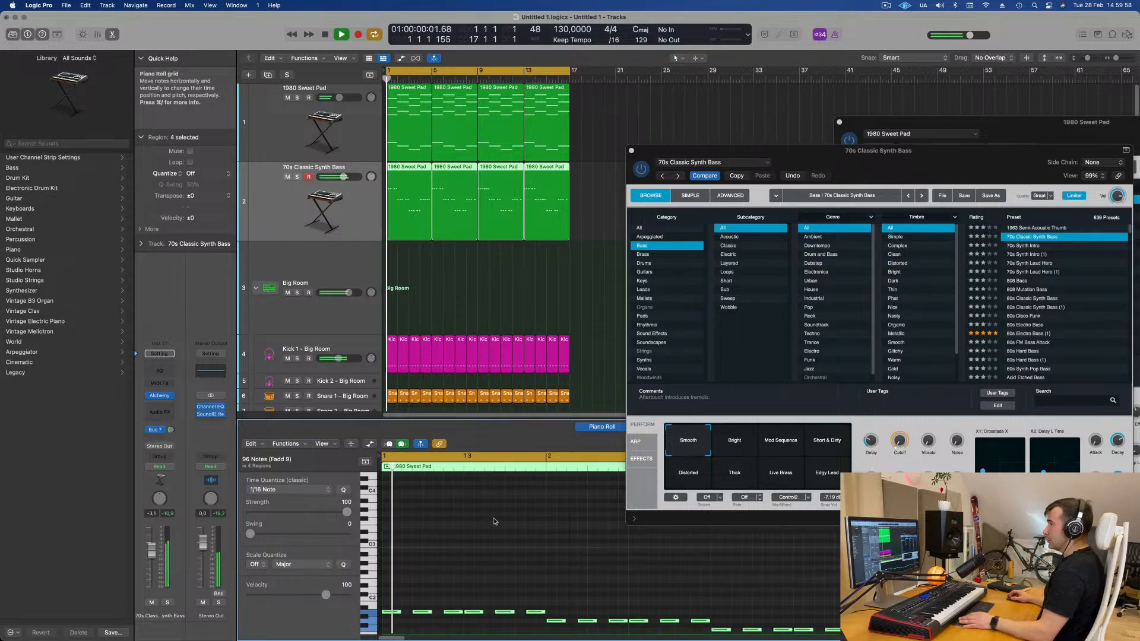
drag(907, 152, 825, 155)
key(space)
key(Return)
key(space)
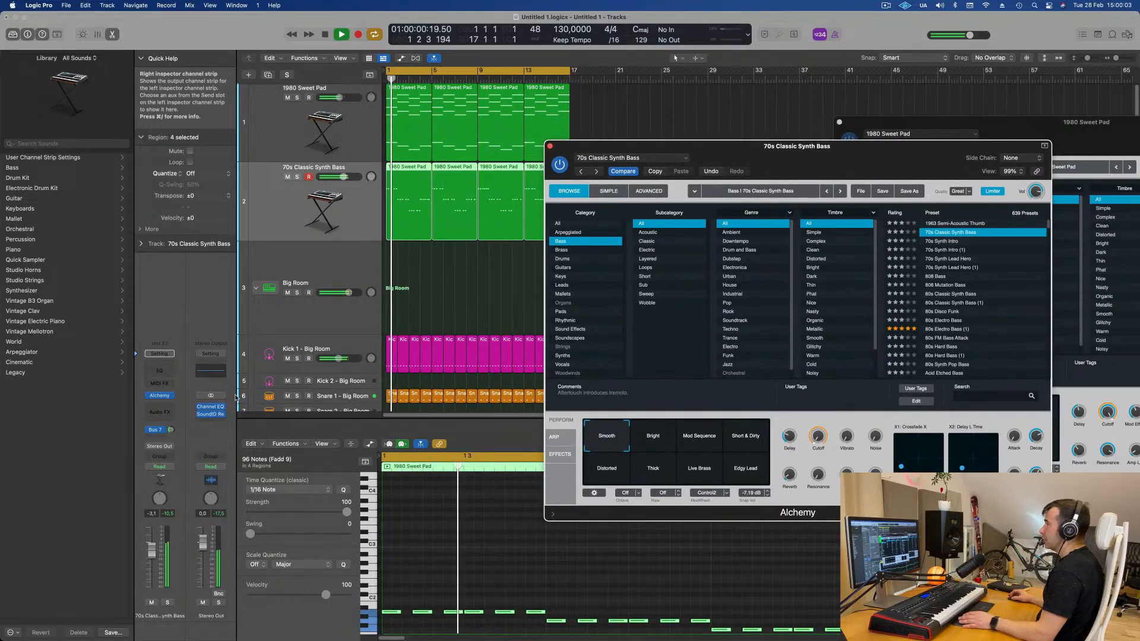
- Insert a Channel EQ on the bass track's channel strip
click(159, 371)
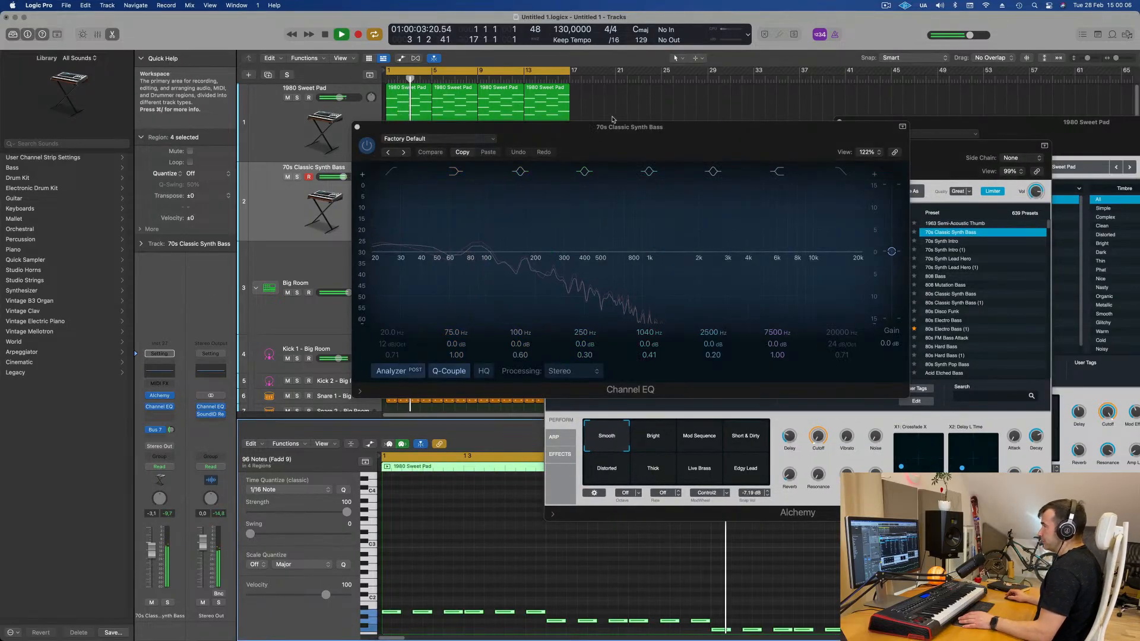
drag(607, 138, 746, 292)
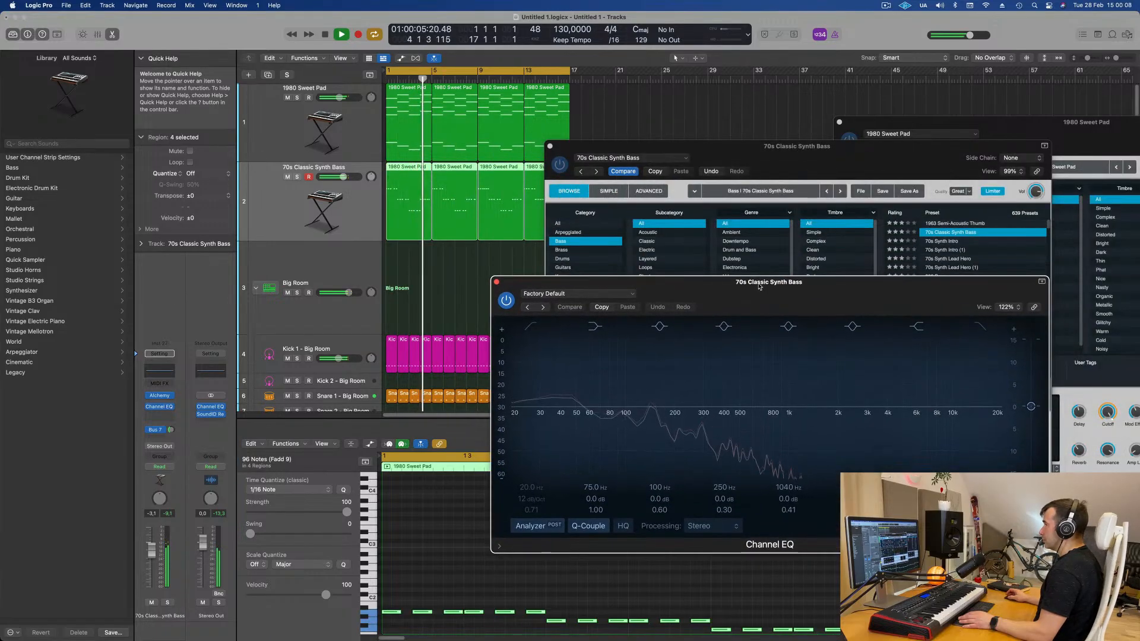
drag(799, 149, 1030, 145)
drag(675, 289, 806, 227)
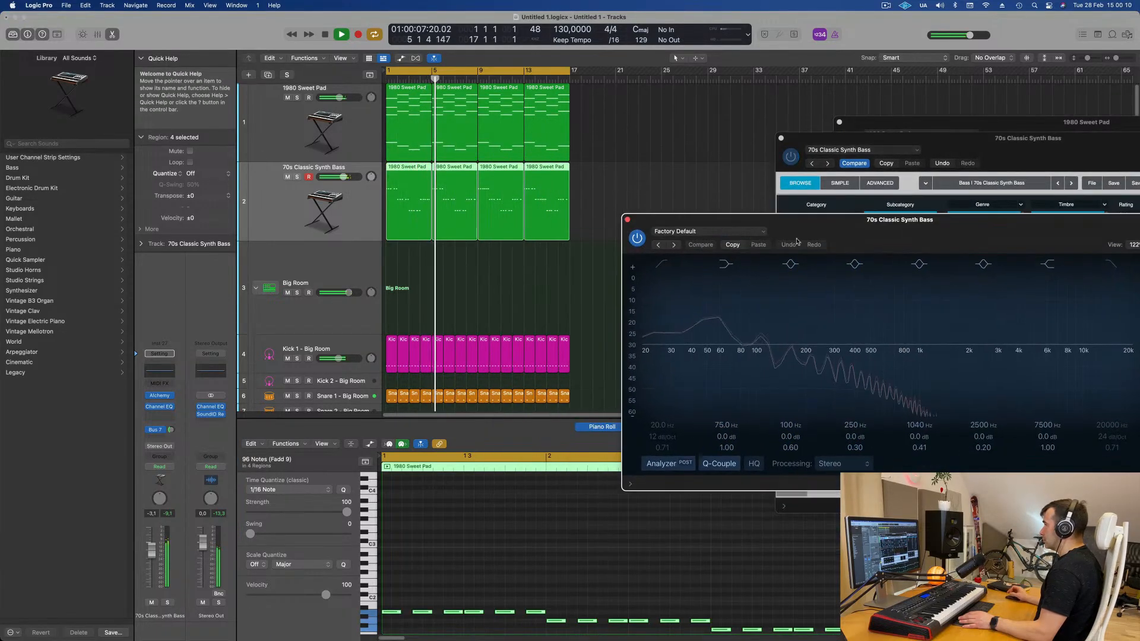
- Select all bass notes and duplicate them one octave higher
click(559, 571)
key(space)
key(super+a)
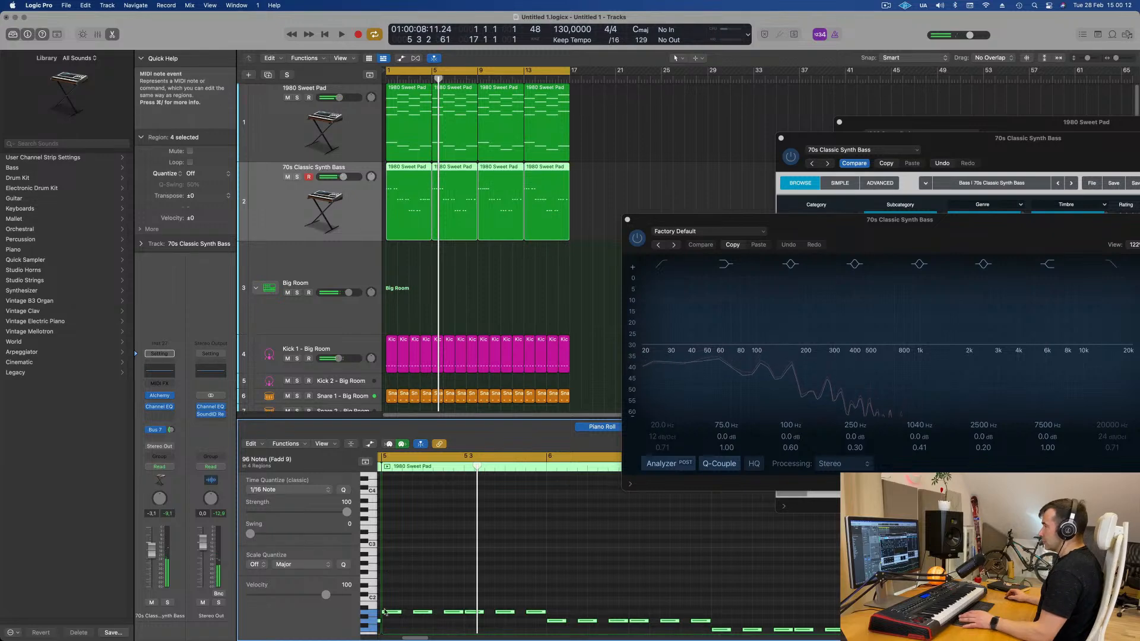
drag(389, 614, 389, 558)
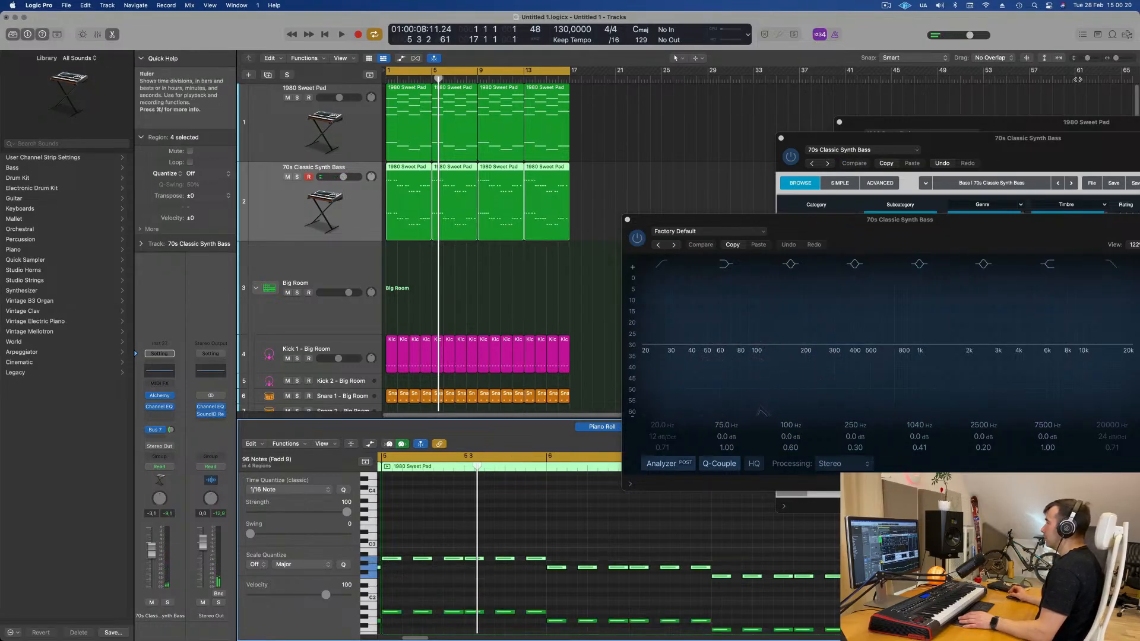
key(space)
- Close the Channel EQ window and solo the bass track
drag(934, 230, 630, 233)
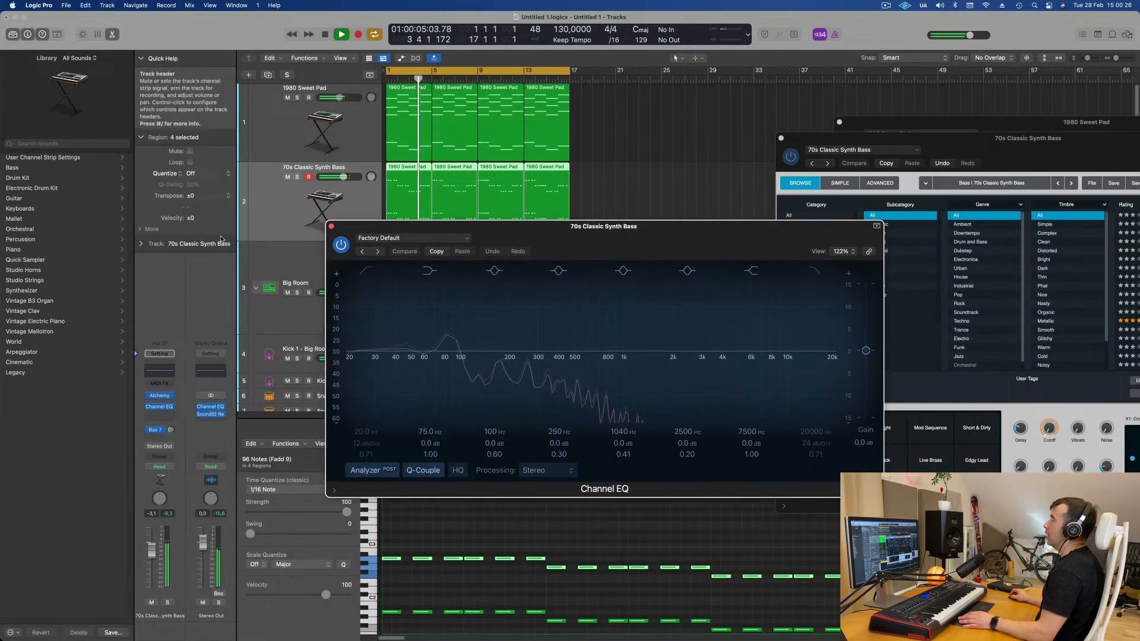
click(331, 227)
click(297, 176)
- Switch the bass Alchemy instrument to its Advanced editing view
drag(1063, 146, 708, 157)
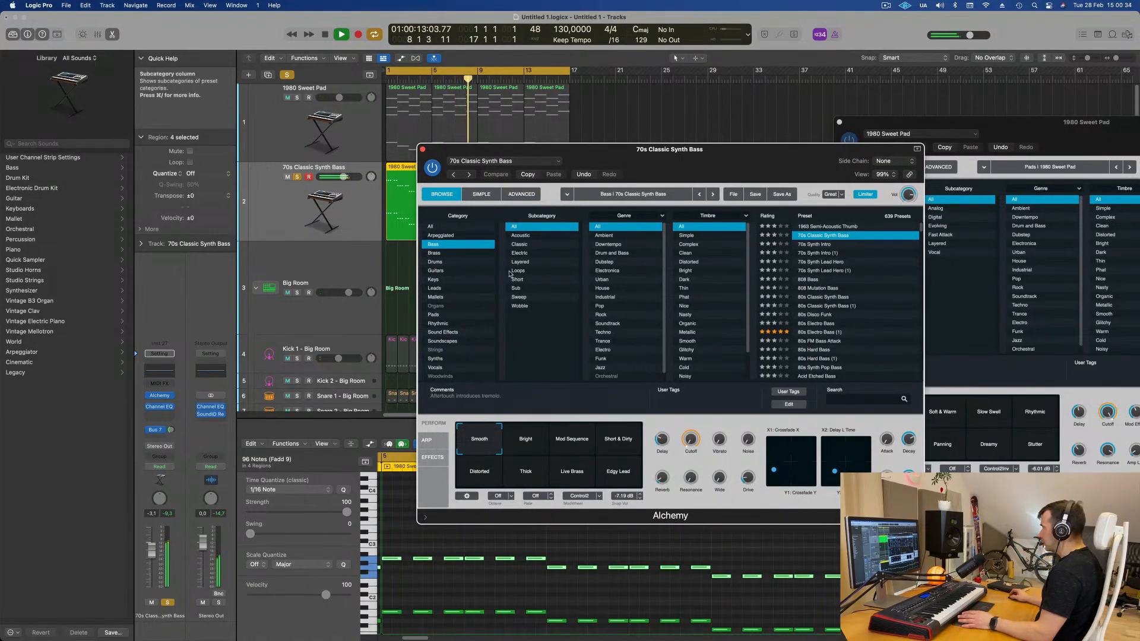
drag(641, 159, 620, 157)
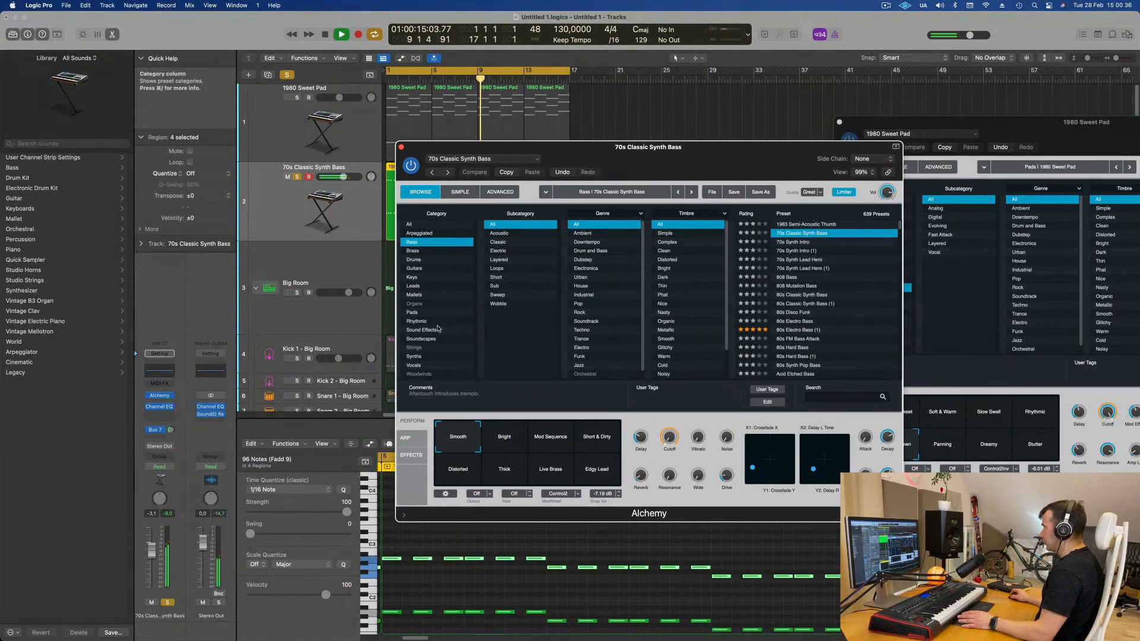
click(460, 191)
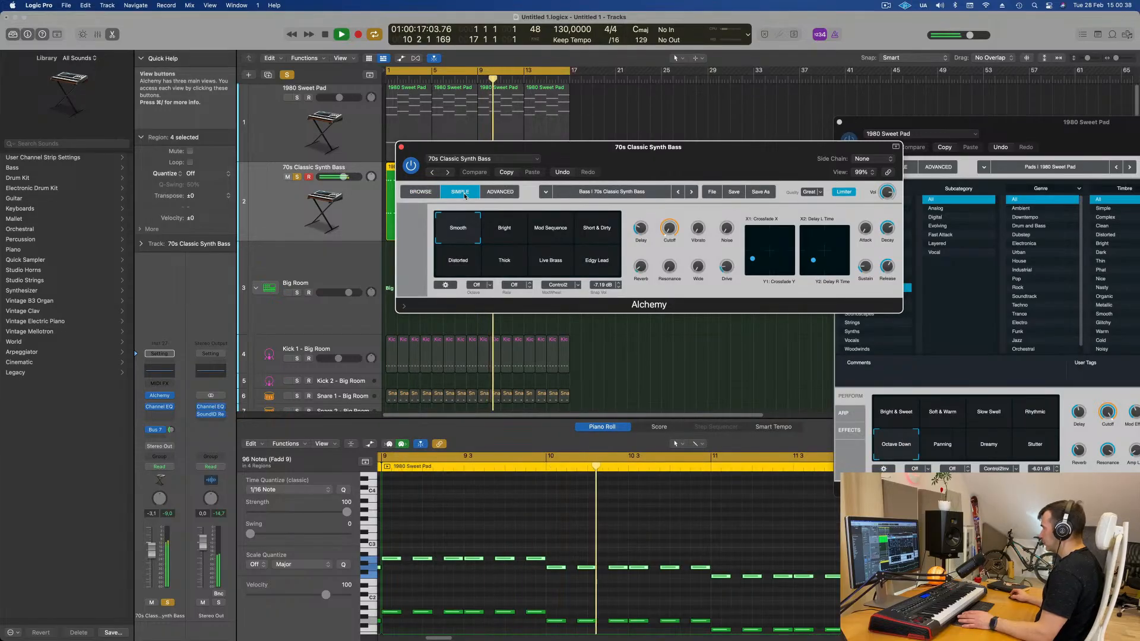
click(497, 192)
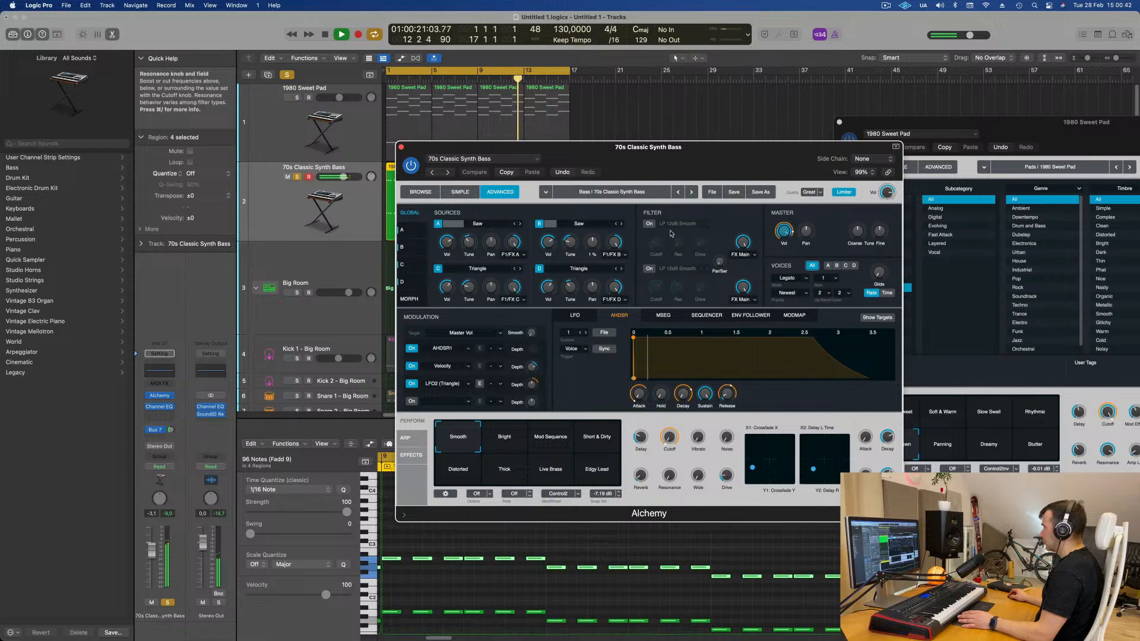
drag(683, 171, 702, 132)
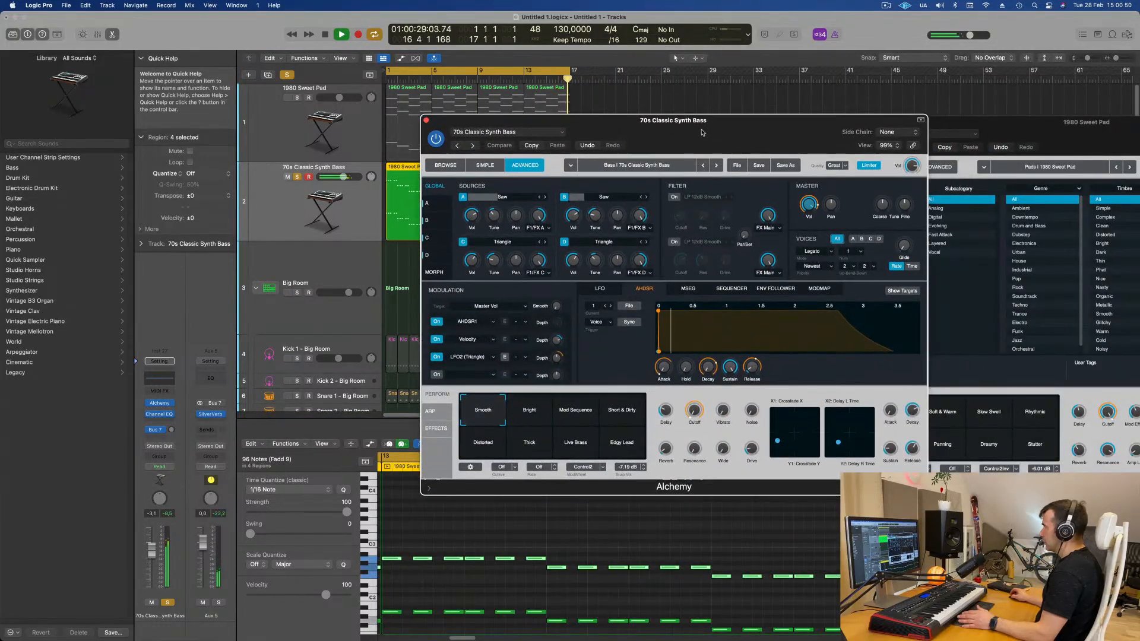
- Set the Alchemy voice count for the bass synth to 2
click(860, 252)
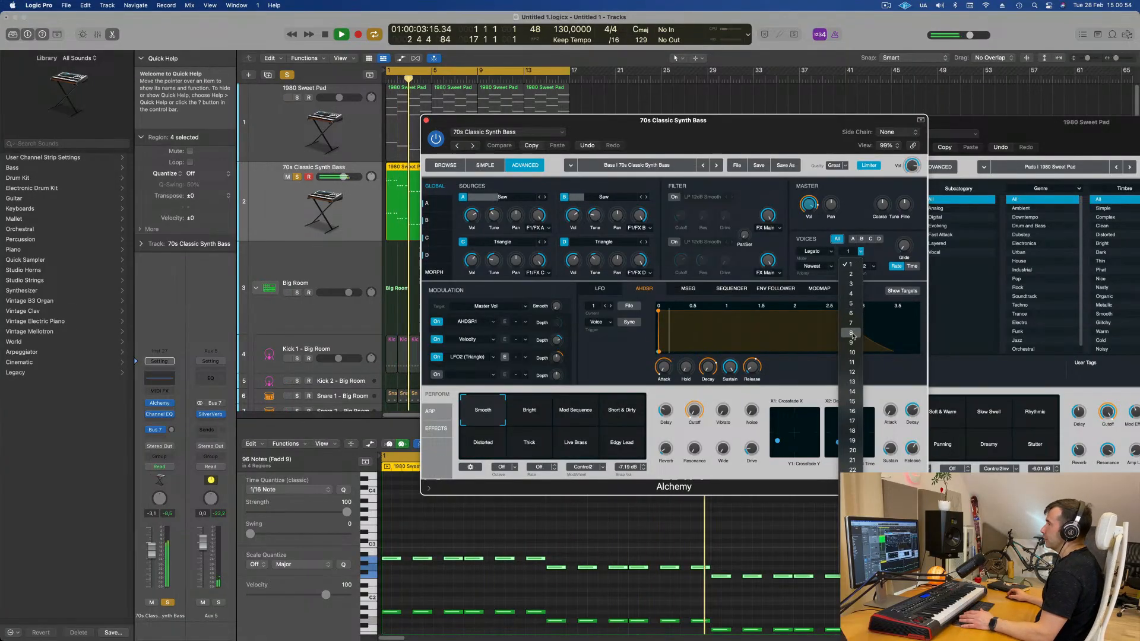
click(852, 352)
drag(775, 134, 755, 187)
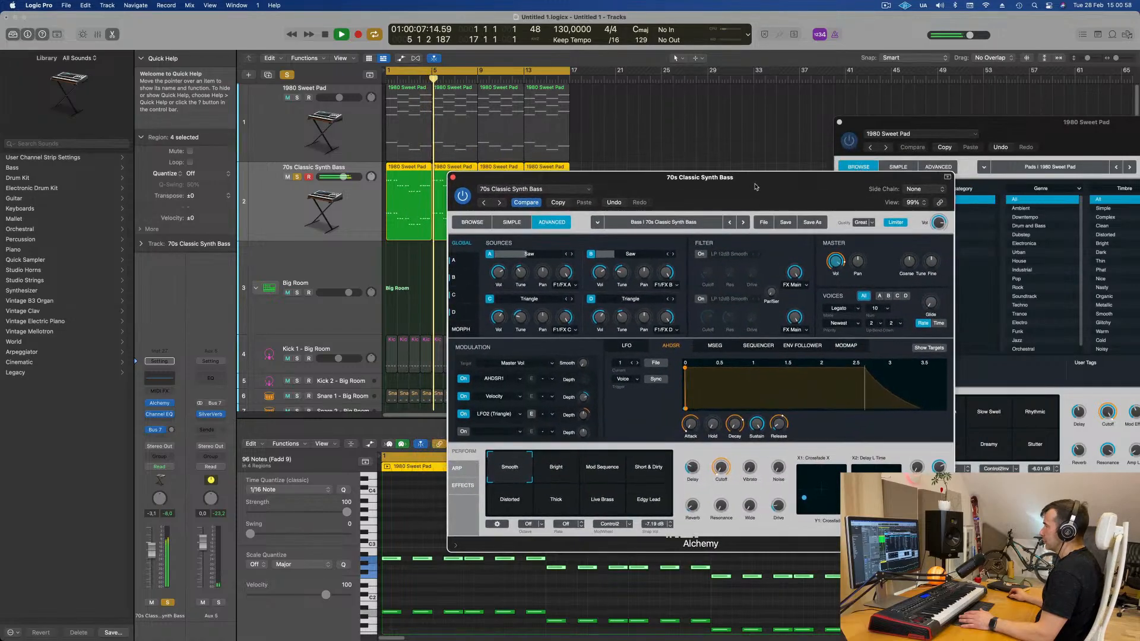
click(887, 308)
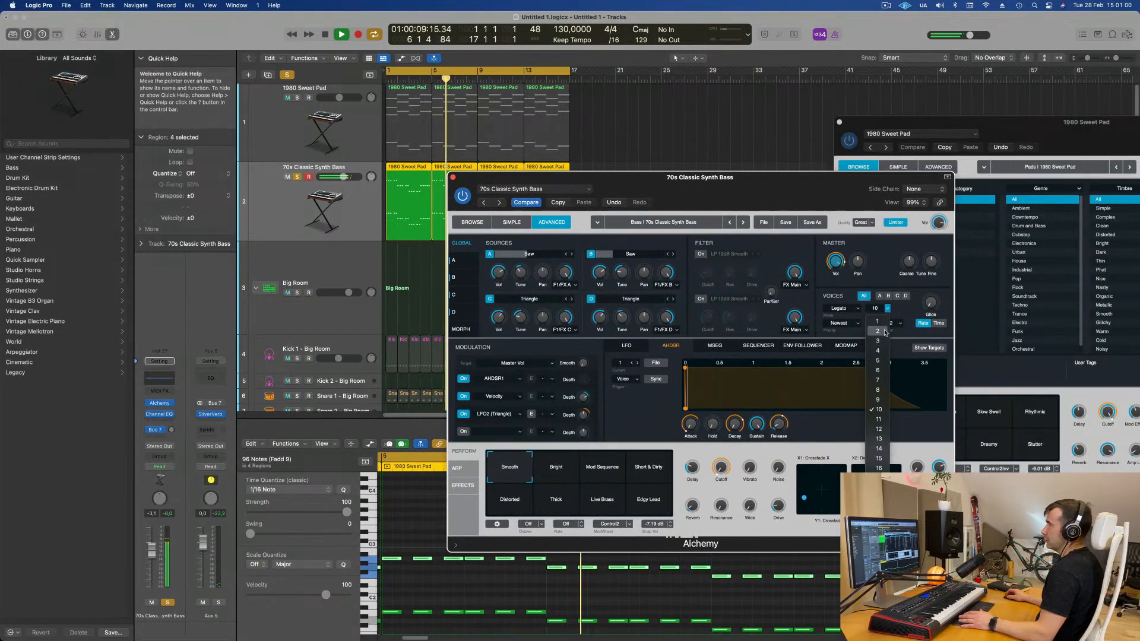
click(884, 332)
drag(774, 177, 854, 147)
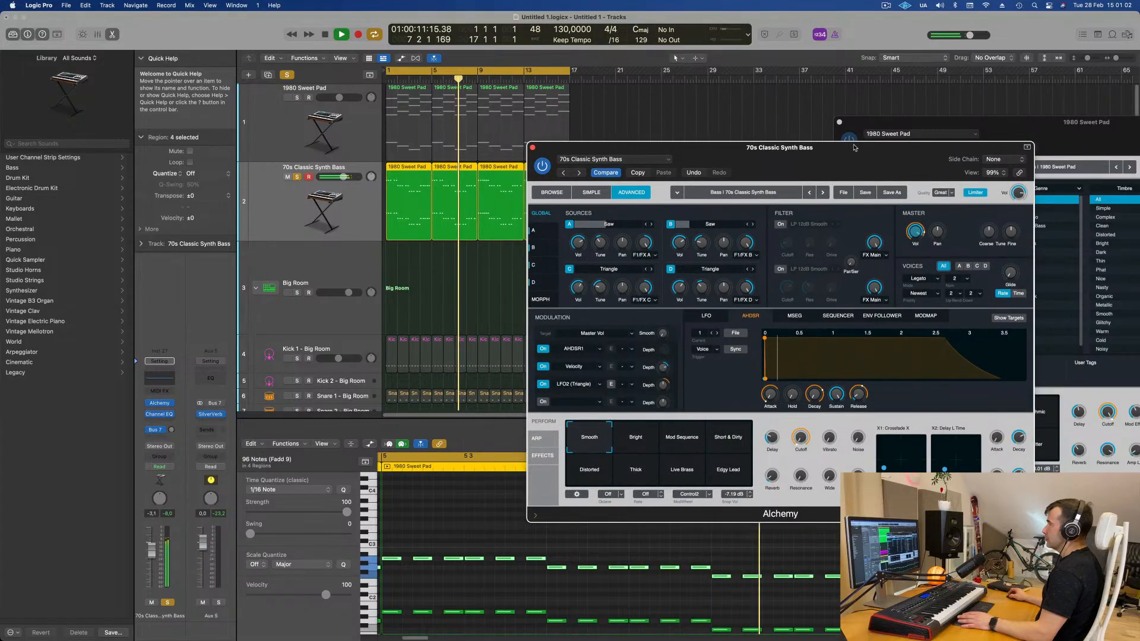
- Set the bass synth's voice trigger mode to Retrigger
click(930, 280)
click(924, 291)
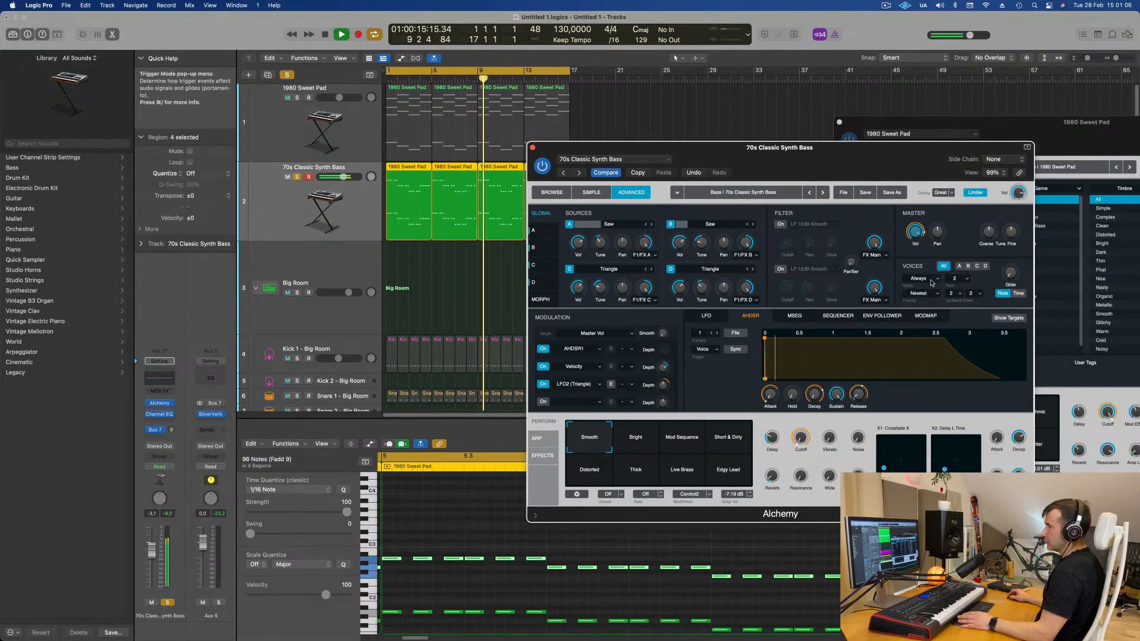
click(921, 278)
click(925, 301)
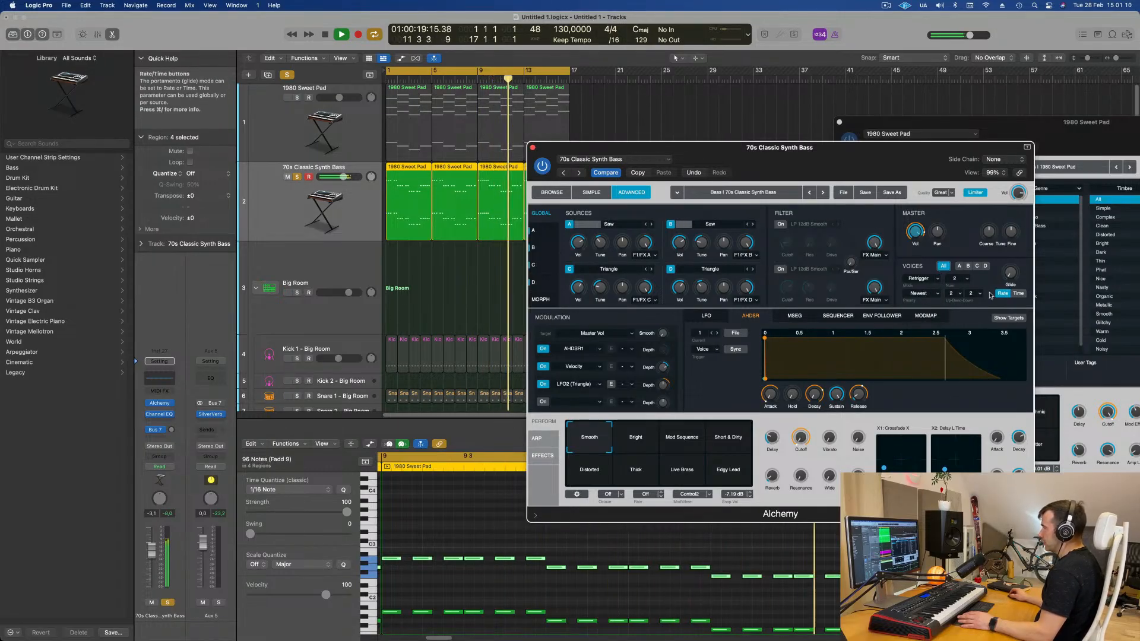
- Try a voice count of 1 for the bass Alchemy synth, then set it back to 2
click(1010, 273)
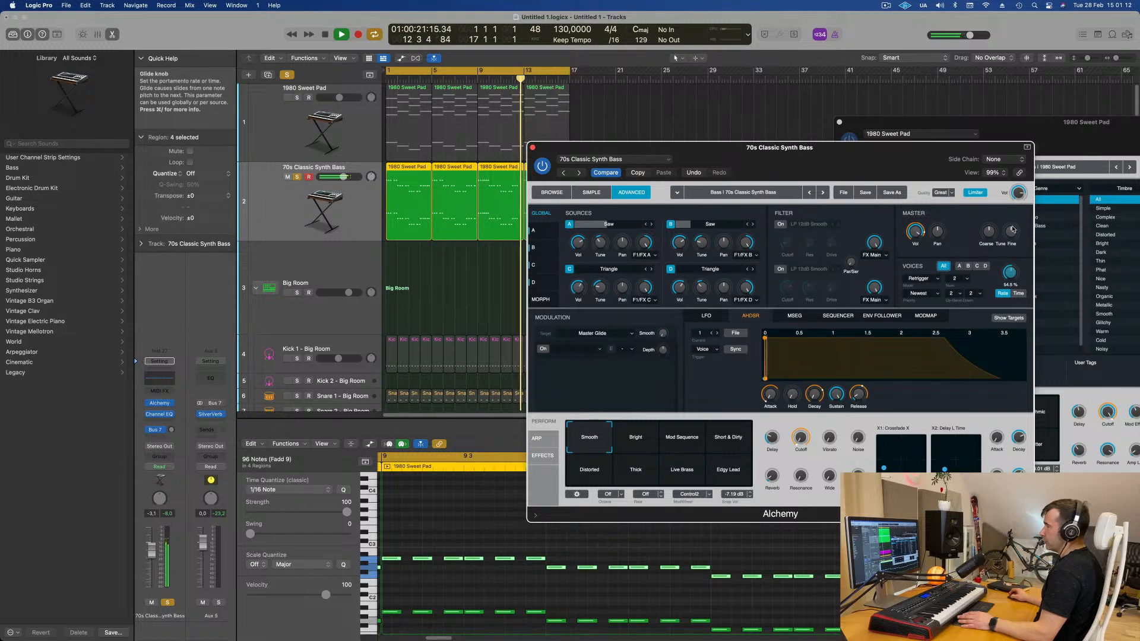
click(966, 278)
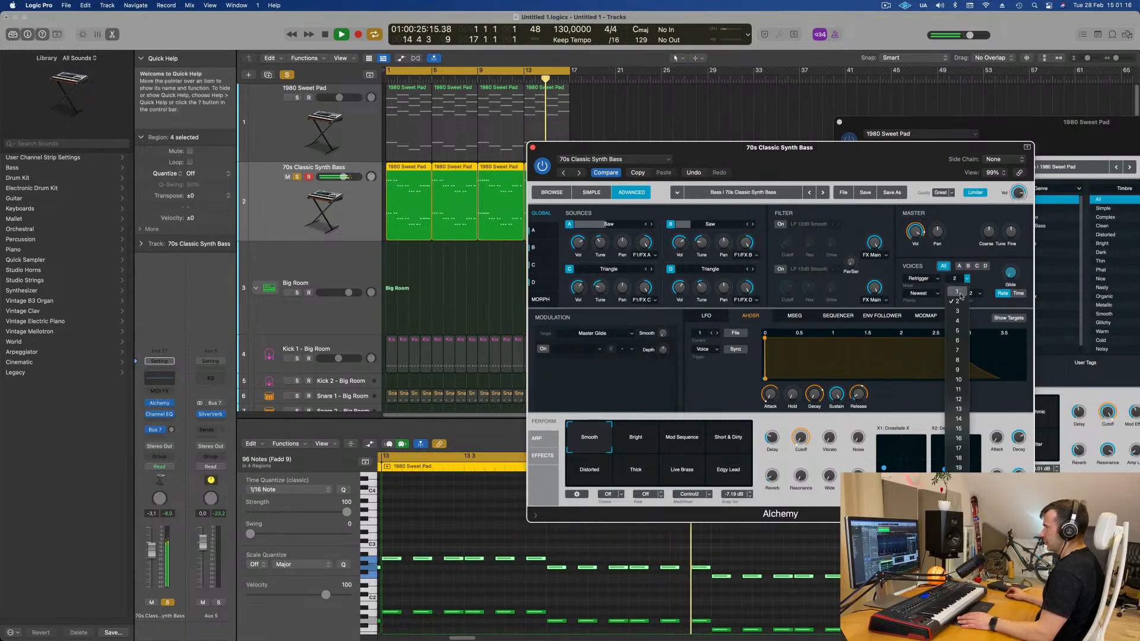
click(961, 292)
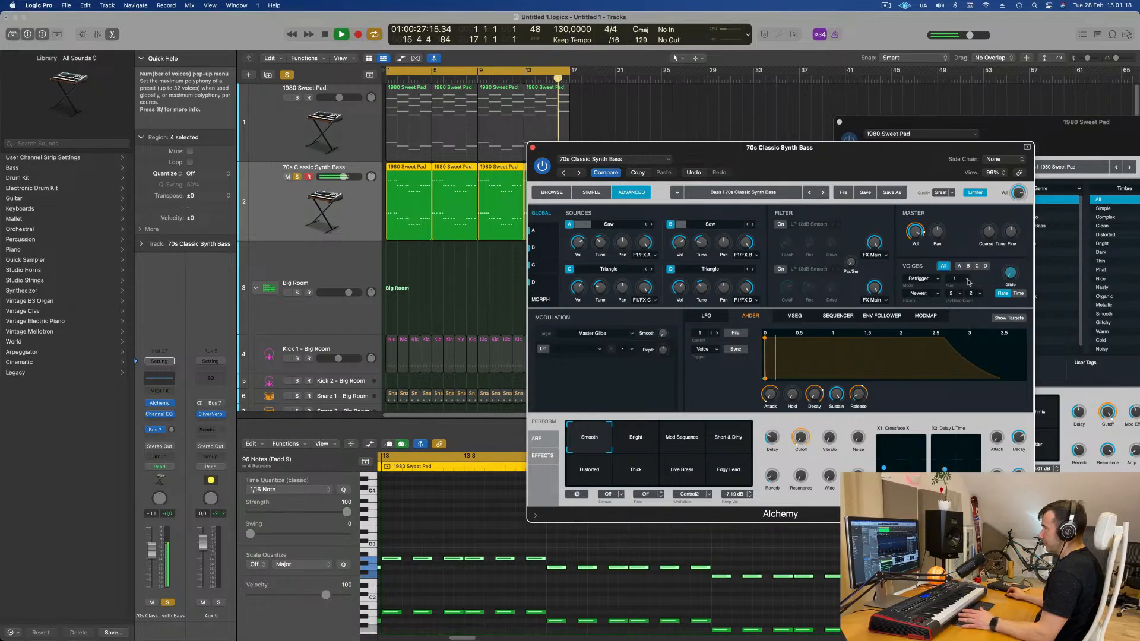
click(968, 283)
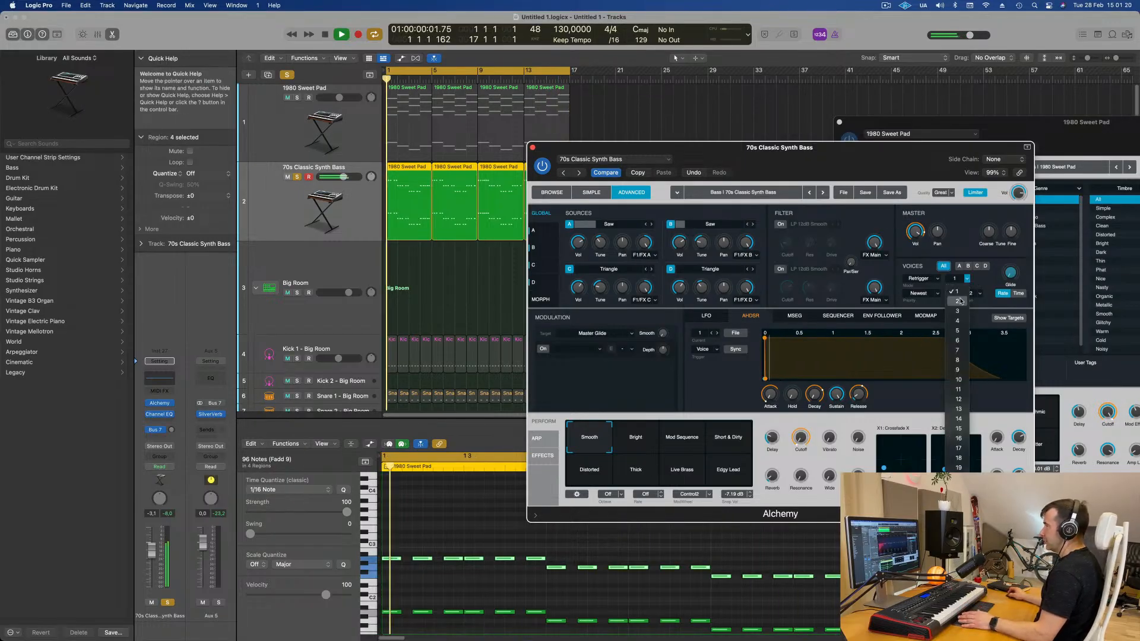
click(961, 301)
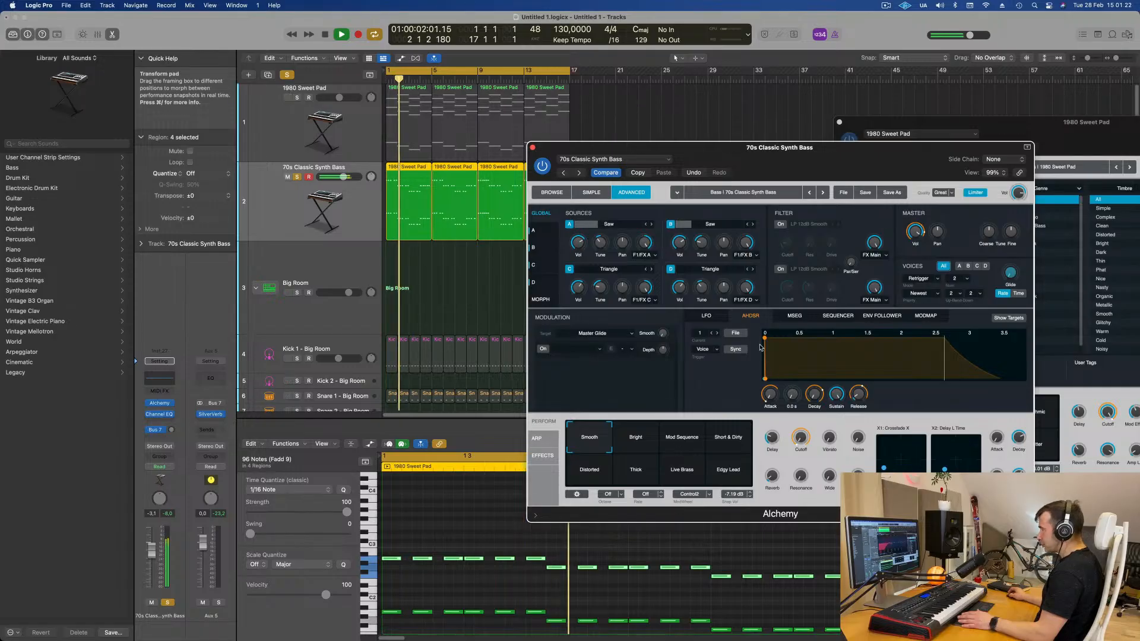
- Switch the bass Alchemy instrument to its Browse view
drag(807, 179, 760, 132)
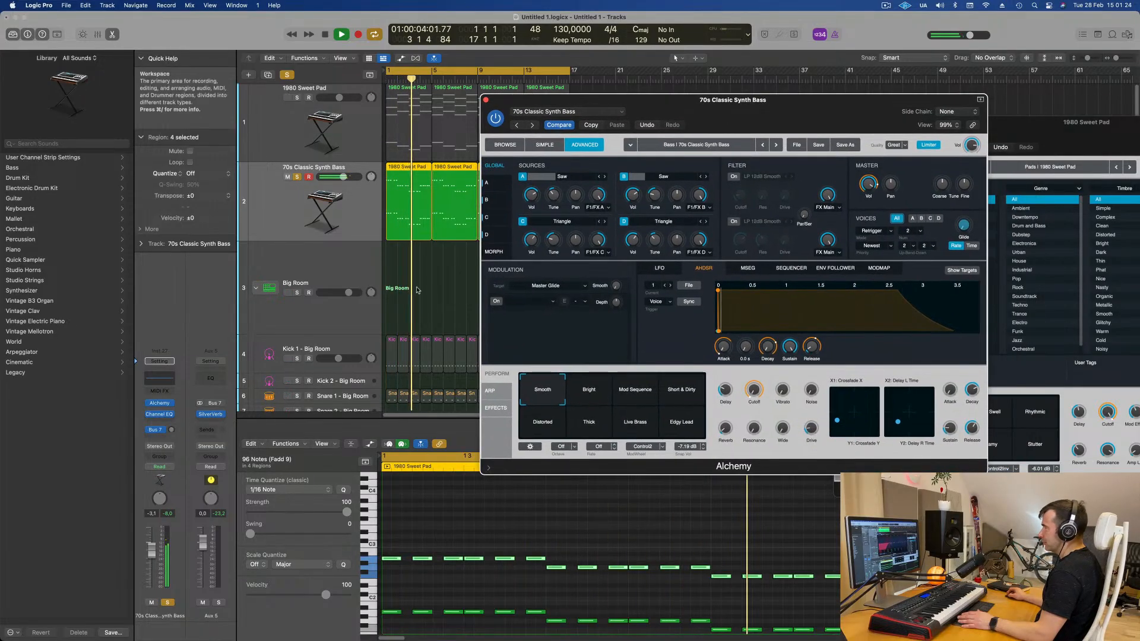
click(504, 145)
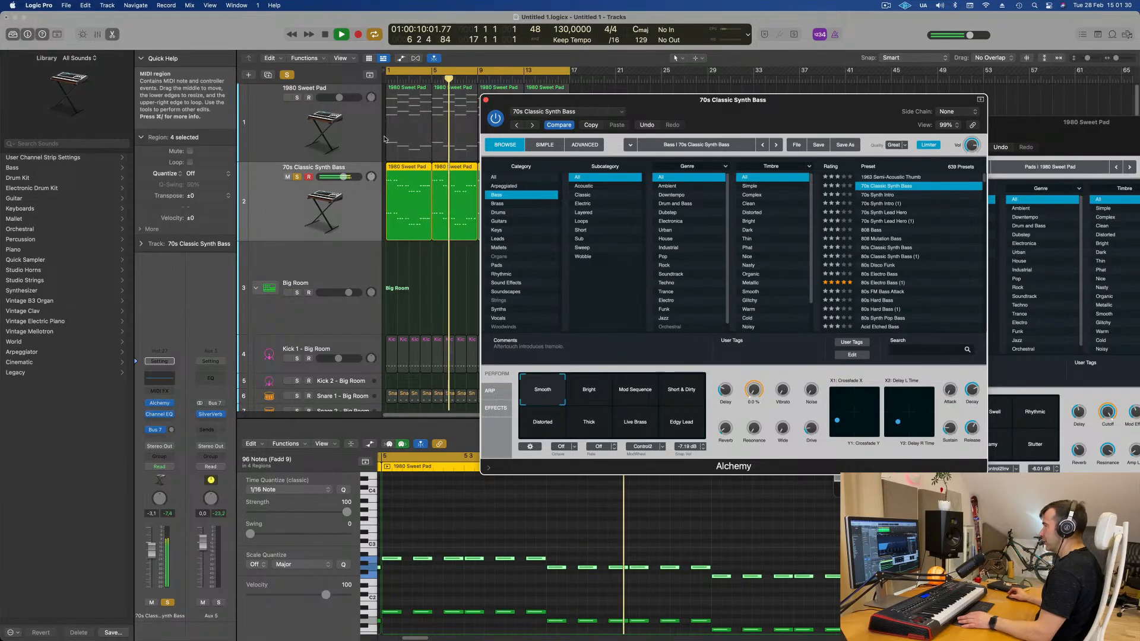
- Unsolo the bass track and fine-tune its volume fader and the Alchemy Cutoff knob
key(s)
drag(766, 107, 841, 167)
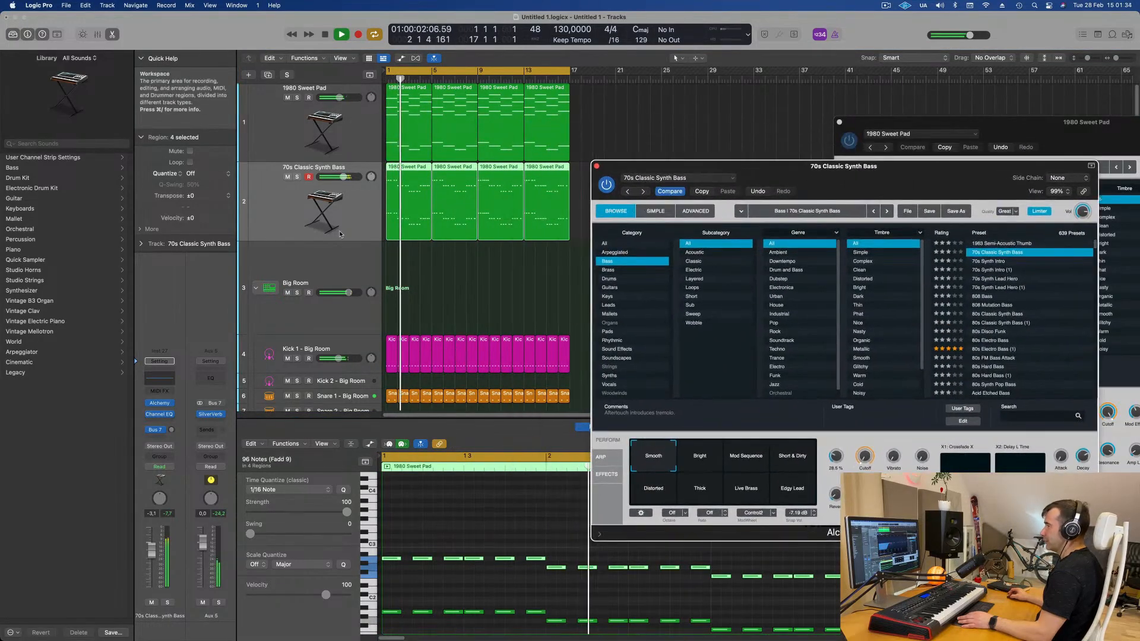
click(118, 637)
drag(151, 550, 151, 556)
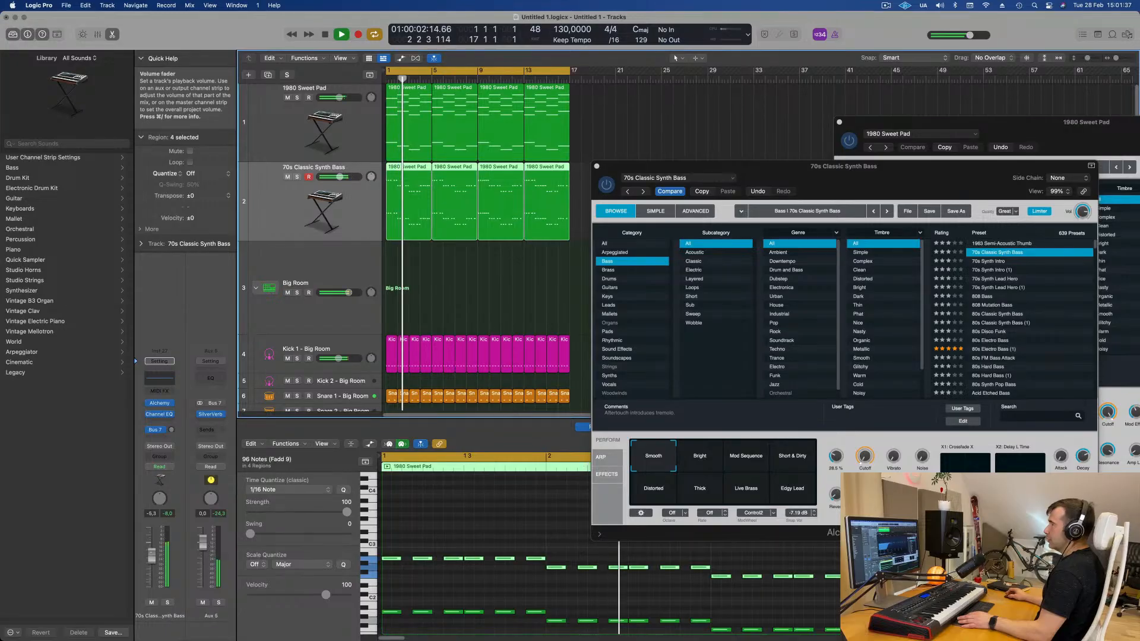
click(864, 455)
drag(864, 454, 864, 462)
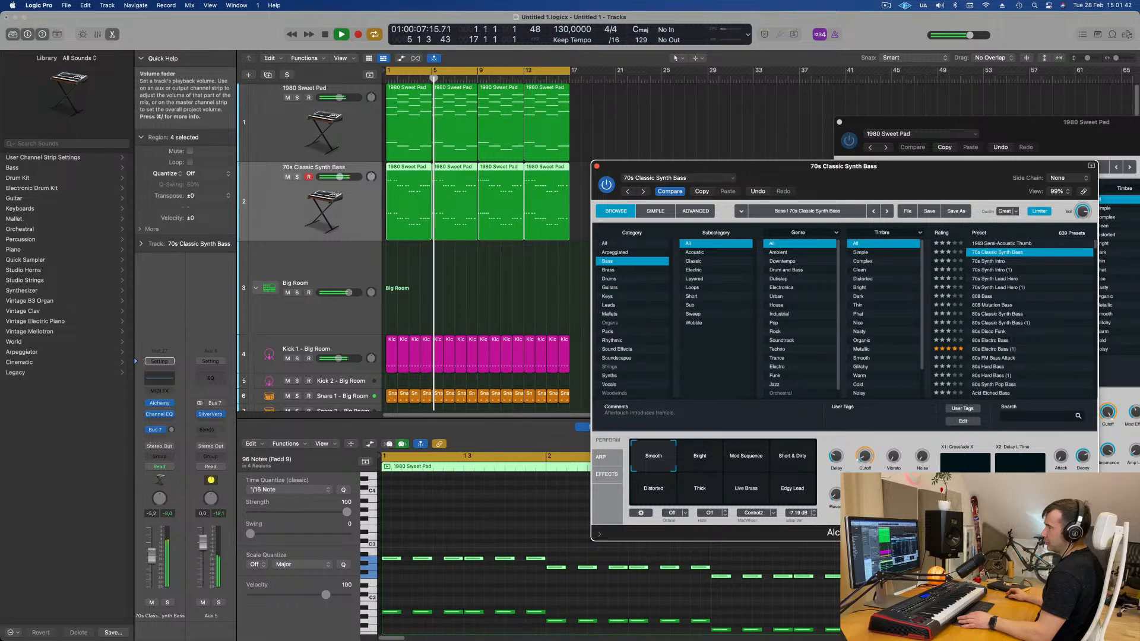
drag(152, 555, 152, 556)
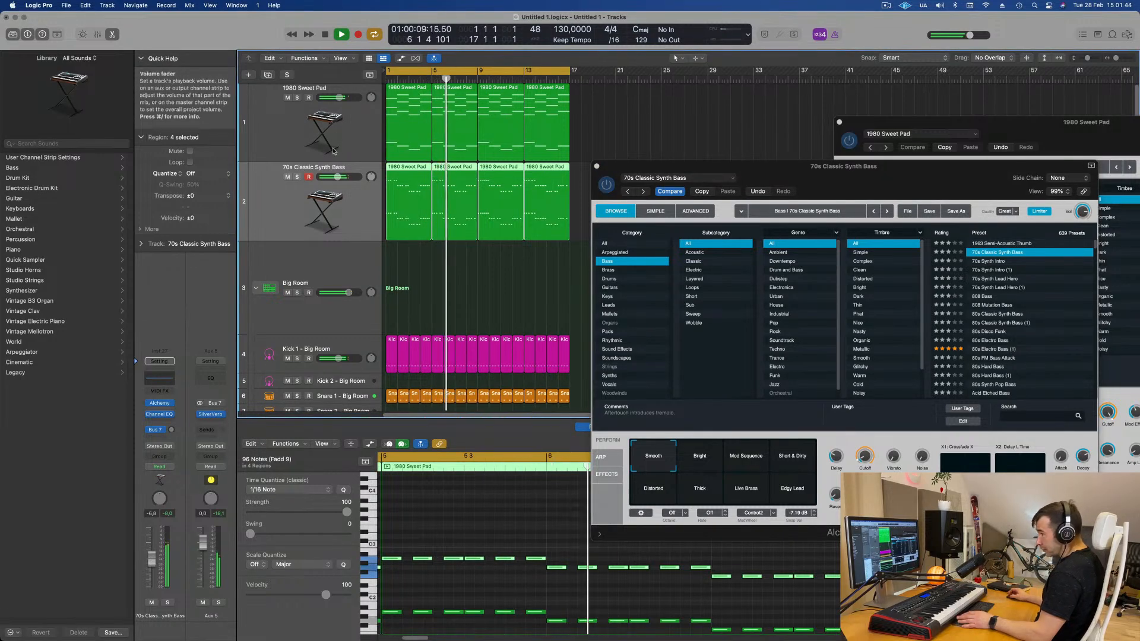
- Open the Channel EQ on the 1980 Sweet Pad track and enable a low cut at about 186 Hz
click(346, 130)
key(Return)
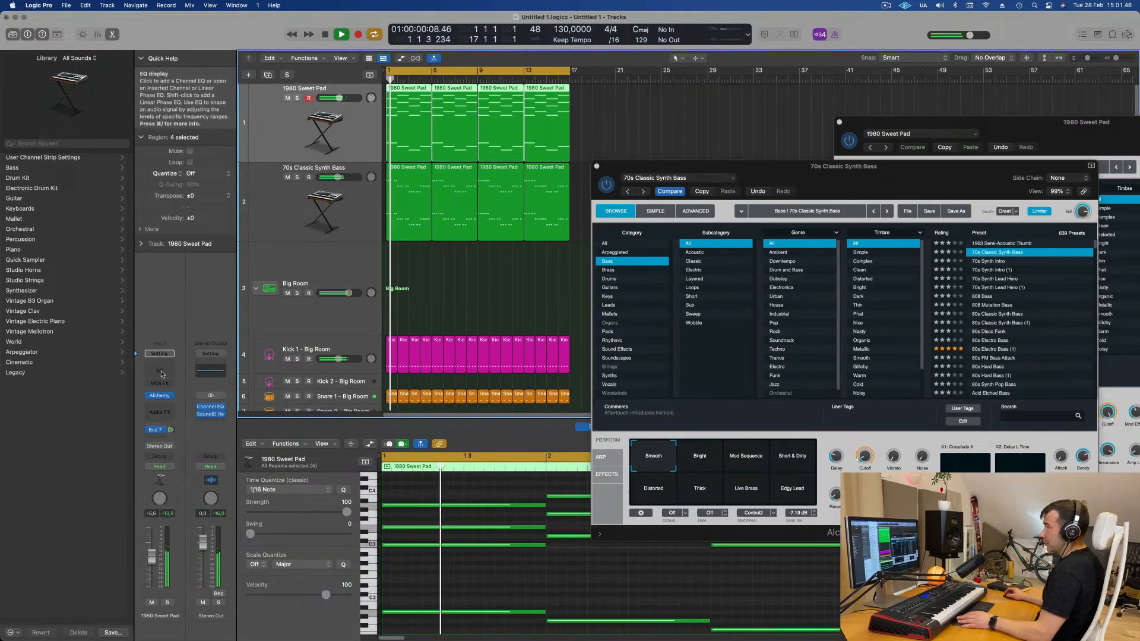
click(159, 370)
key(space)
key(space)
click(391, 172)
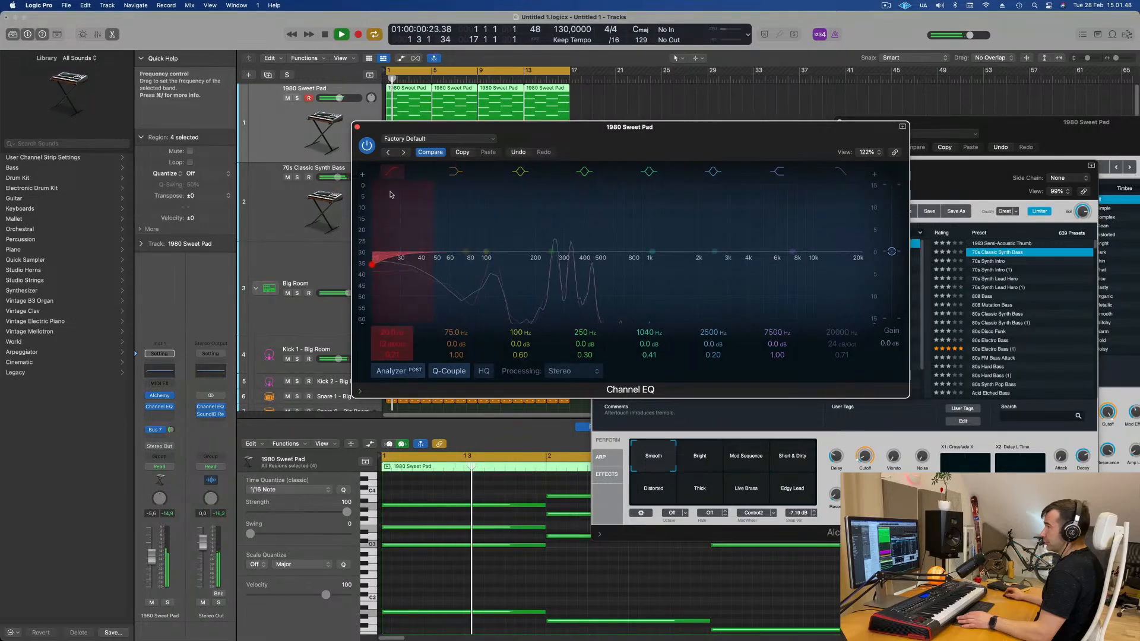
drag(506, 144, 507, 143)
key(Return)
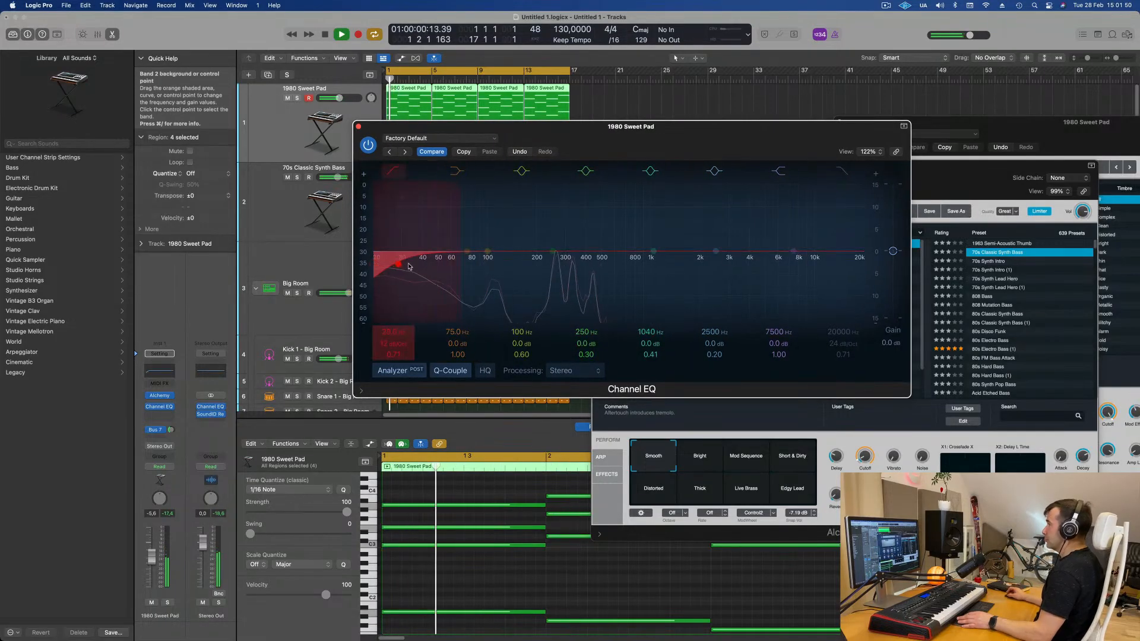
drag(427, 263, 492, 271)
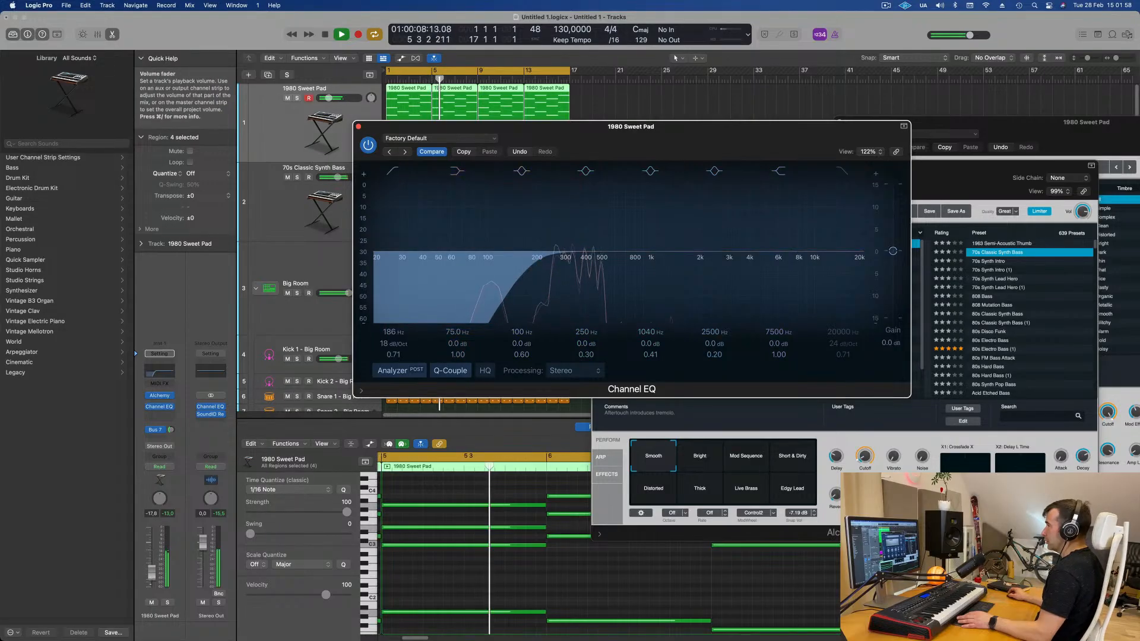
- Raise the pad's low-cut frequency to about 214 Hz, trim the pad fader, and close the Channel EQ
drag(152, 570, 153, 576)
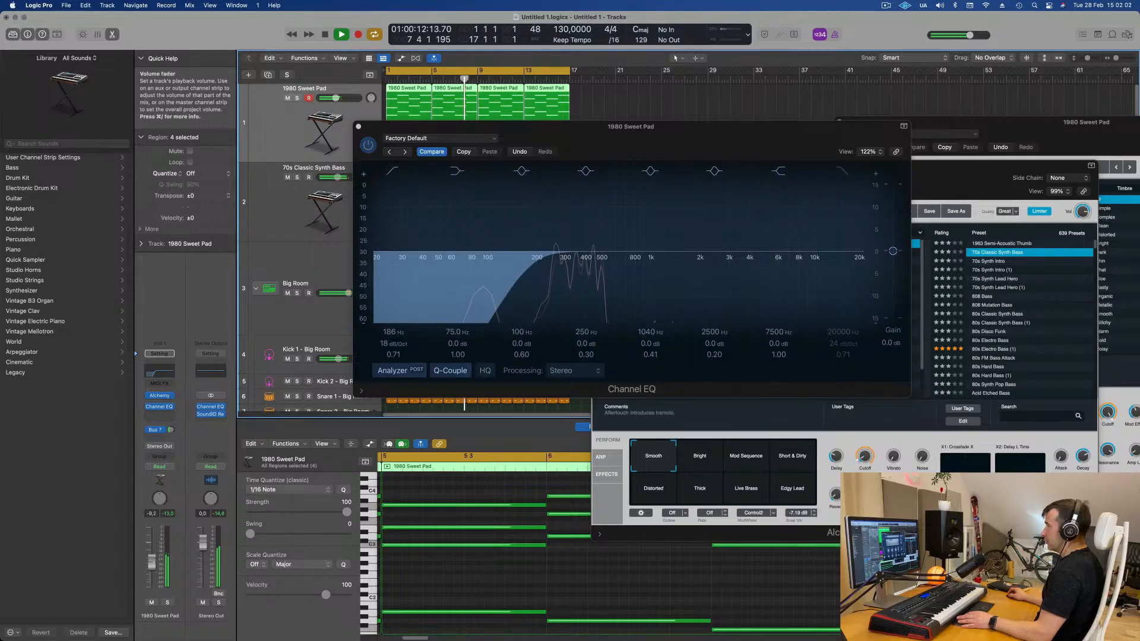
drag(531, 270, 542, 270)
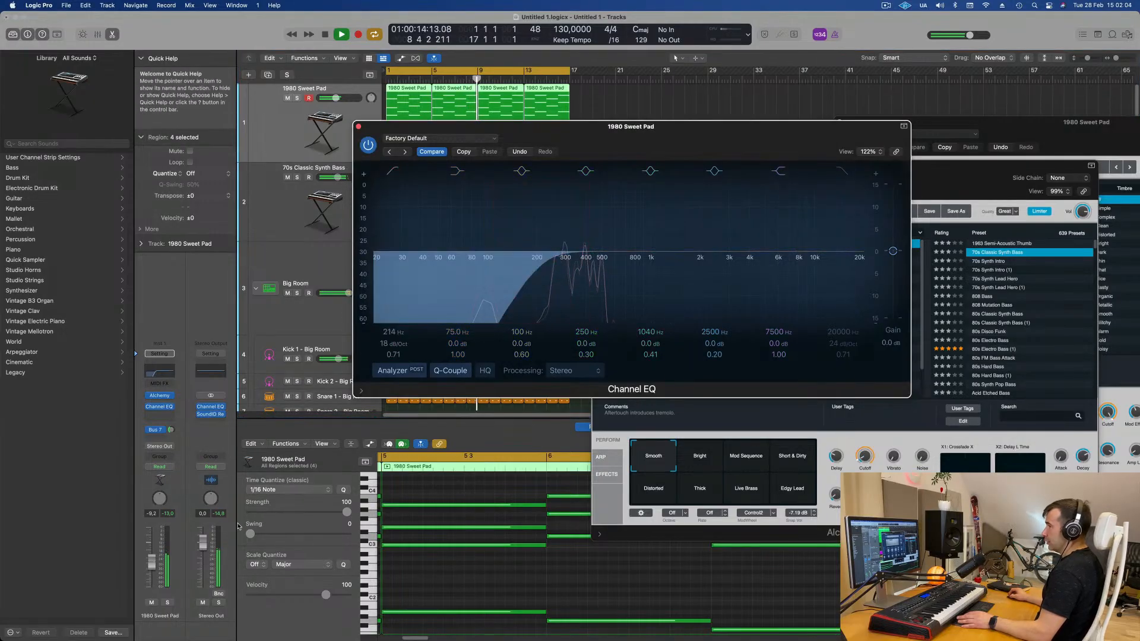
click(159, 566)
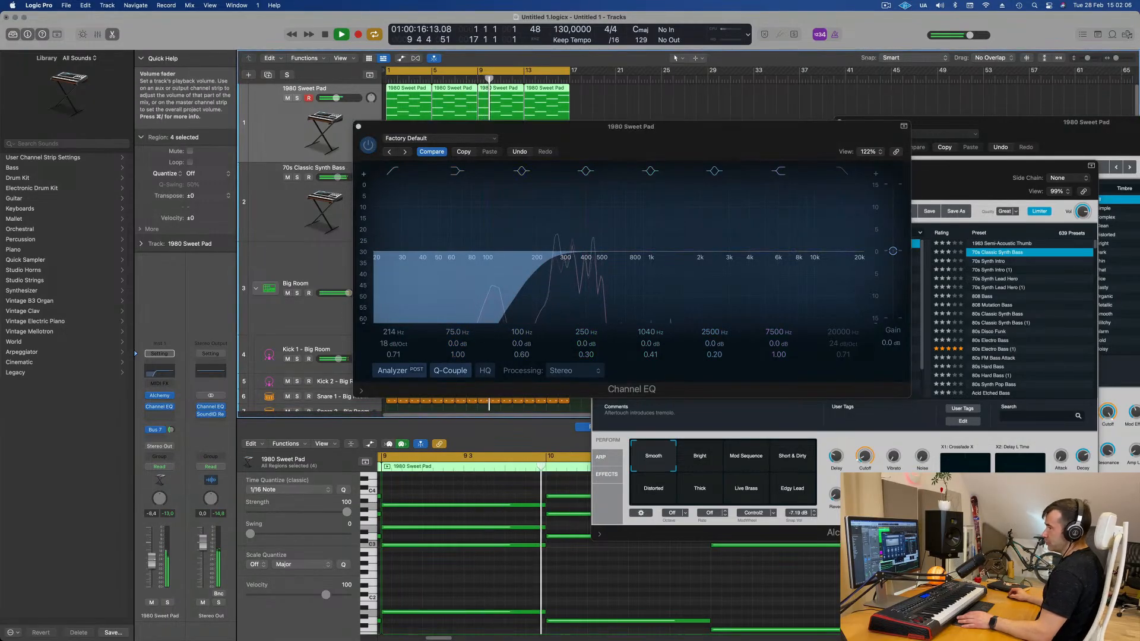
click(358, 126)
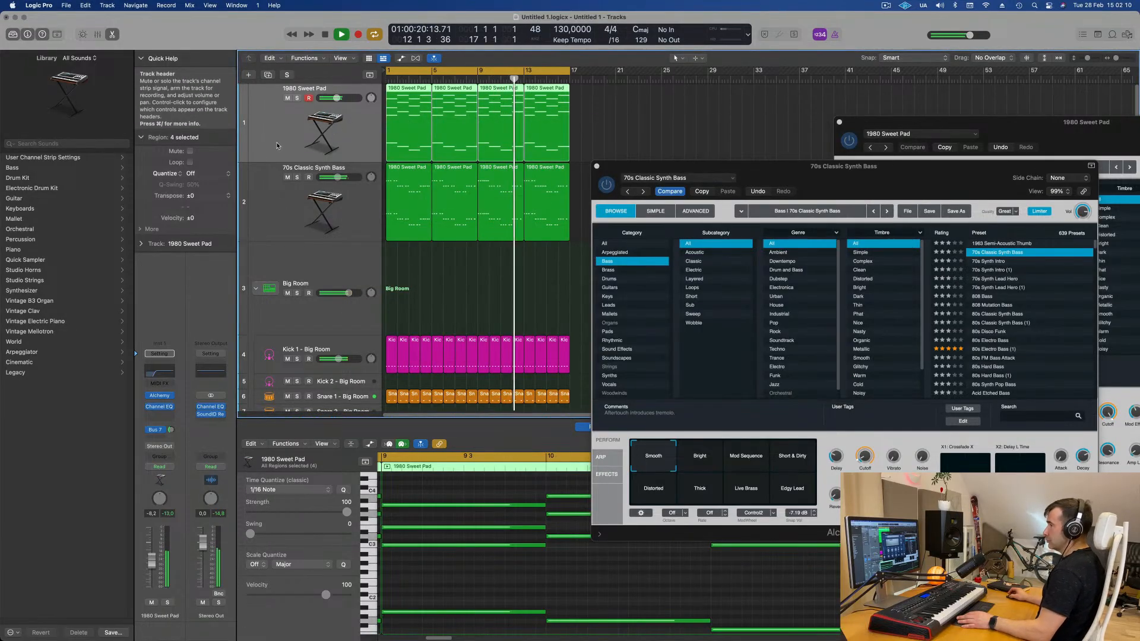
- Insert a Compressor on the 1980 Sweet Pad track and set its side chain to Bus 1
click(164, 414)
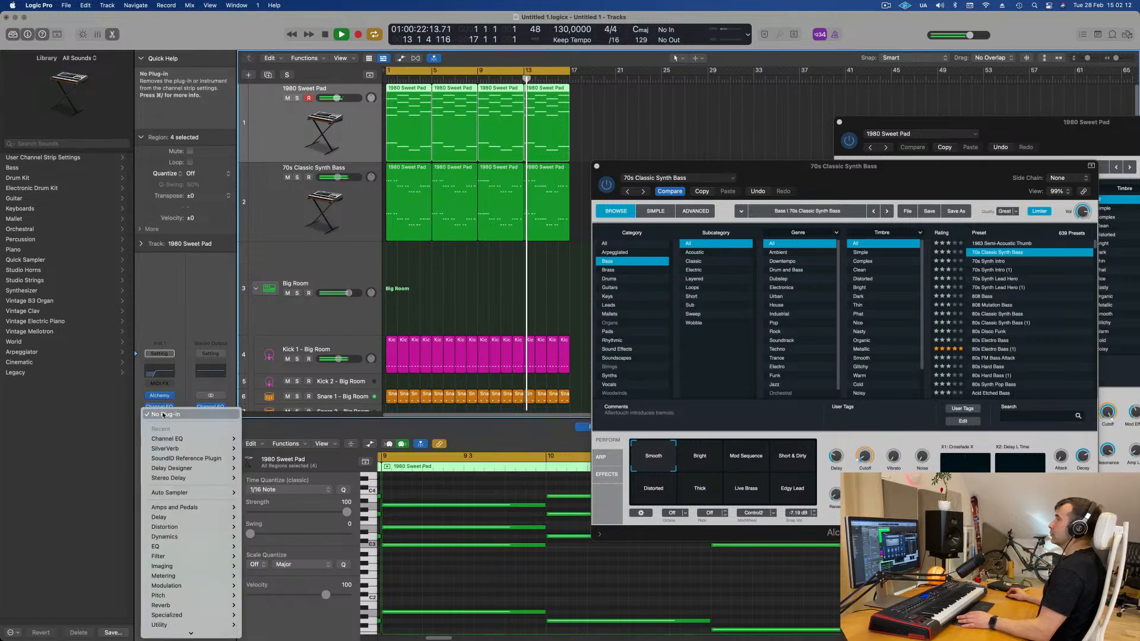
mouse_move(180, 457)
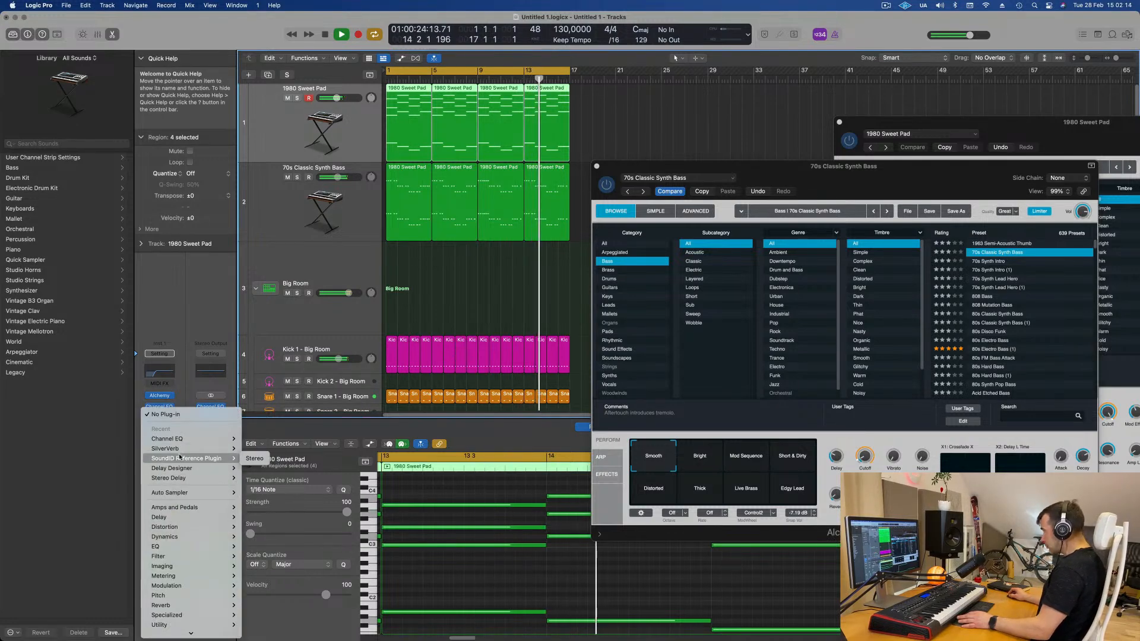
mouse_move(196, 537)
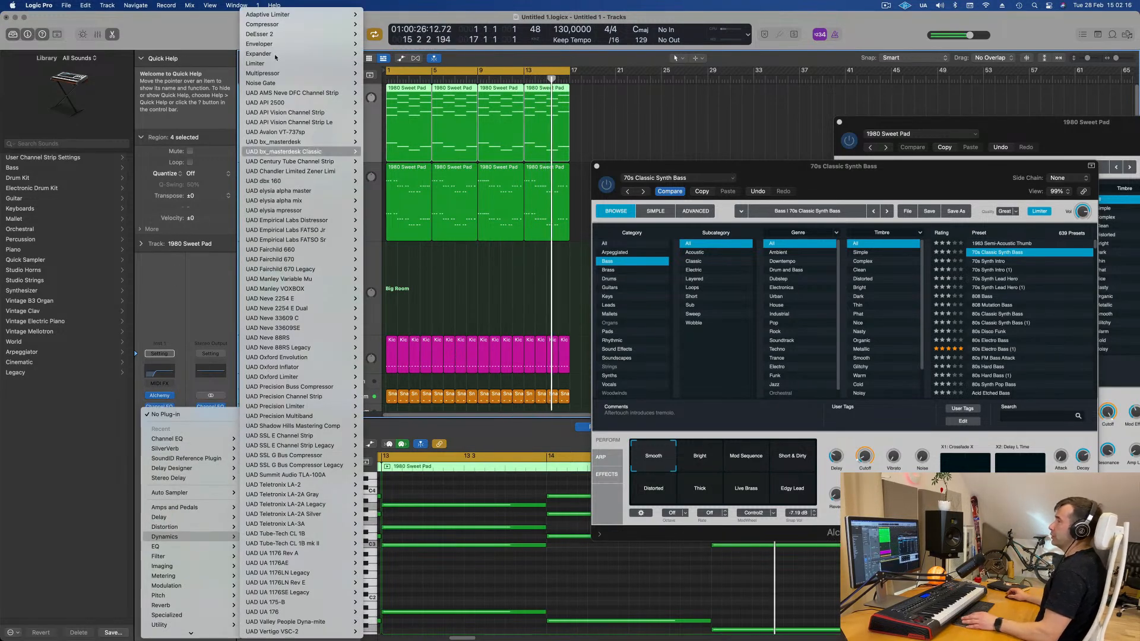
mouse_move(355, 25)
click(458, 63)
key(space)
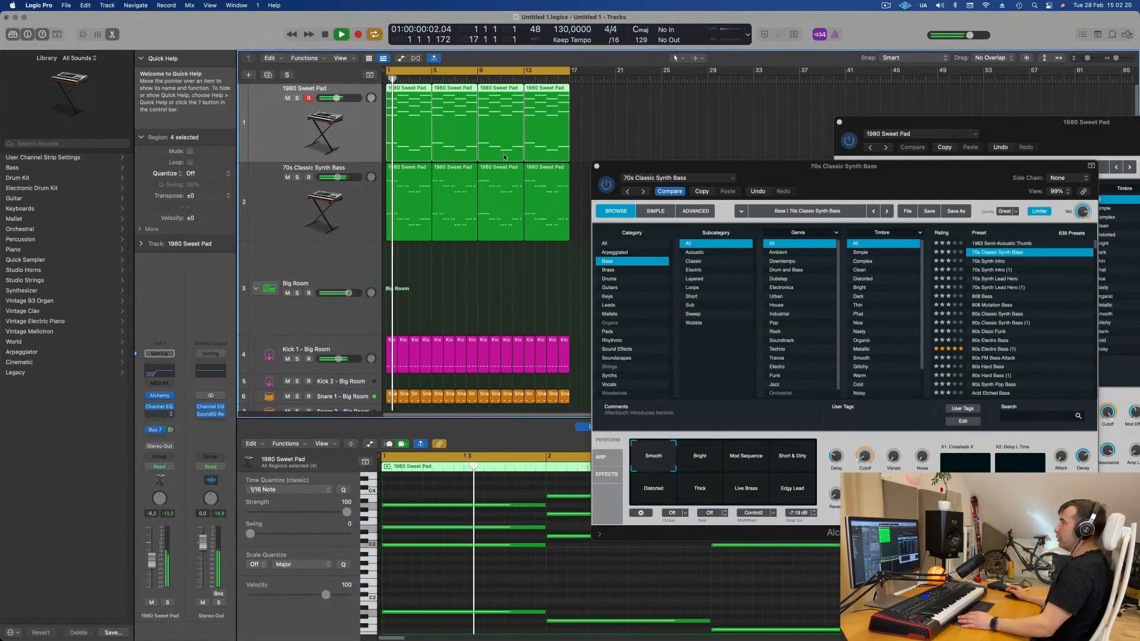
click(755, 139)
mouse_move(758, 169)
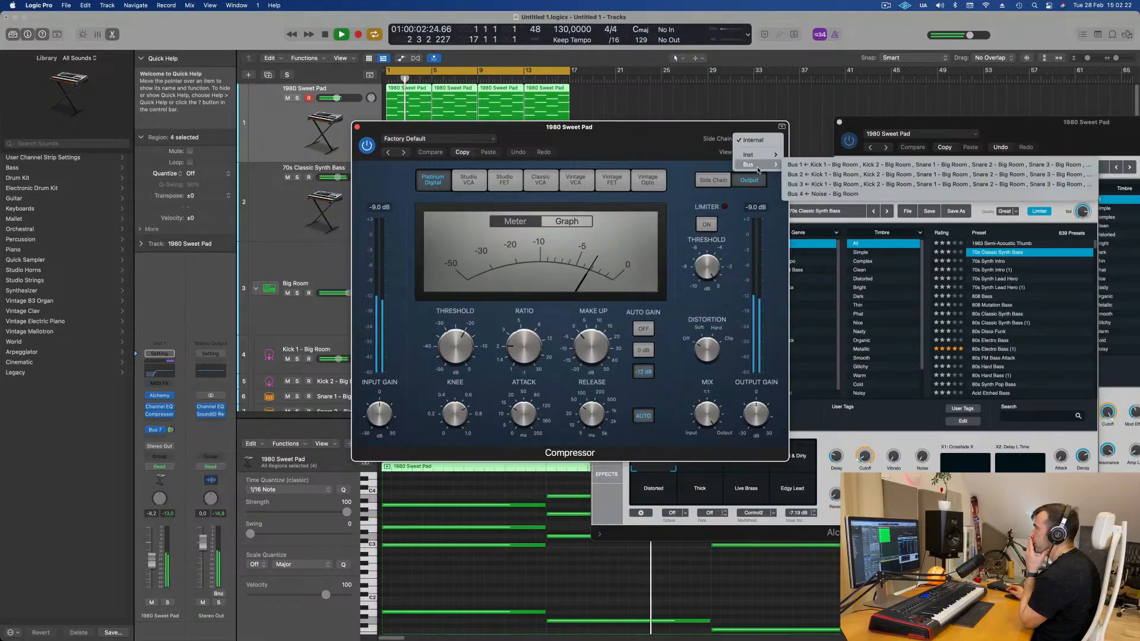
click(814, 164)
- Adjust the pad compressor's attack and the pad's reverb send level, then close the compressor
drag(649, 127, 723, 125)
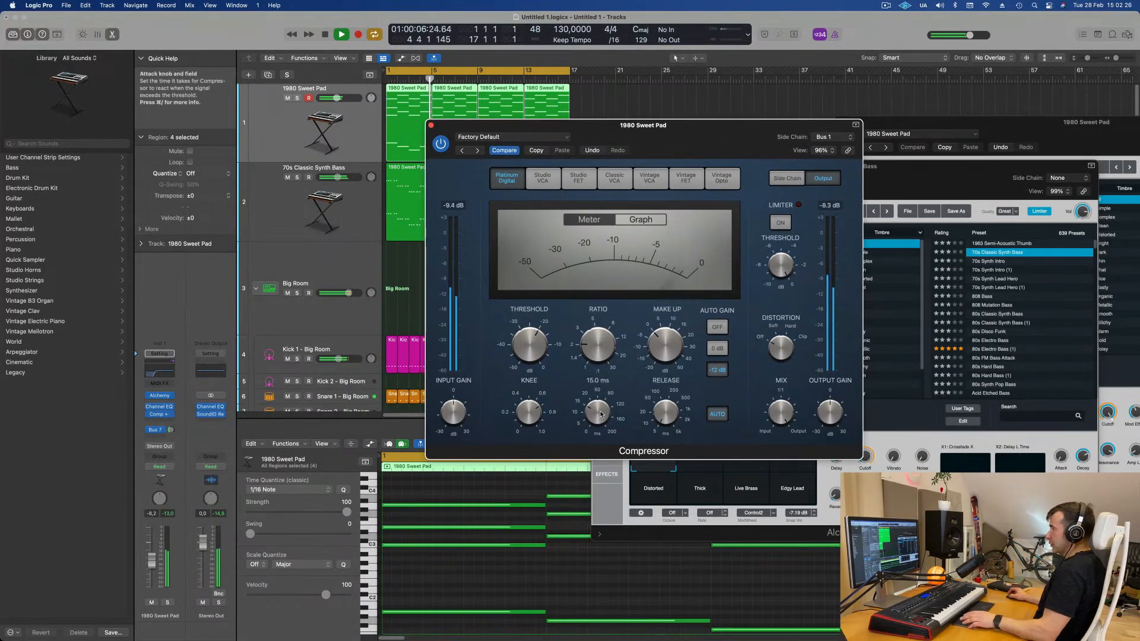
drag(604, 415, 606, 446)
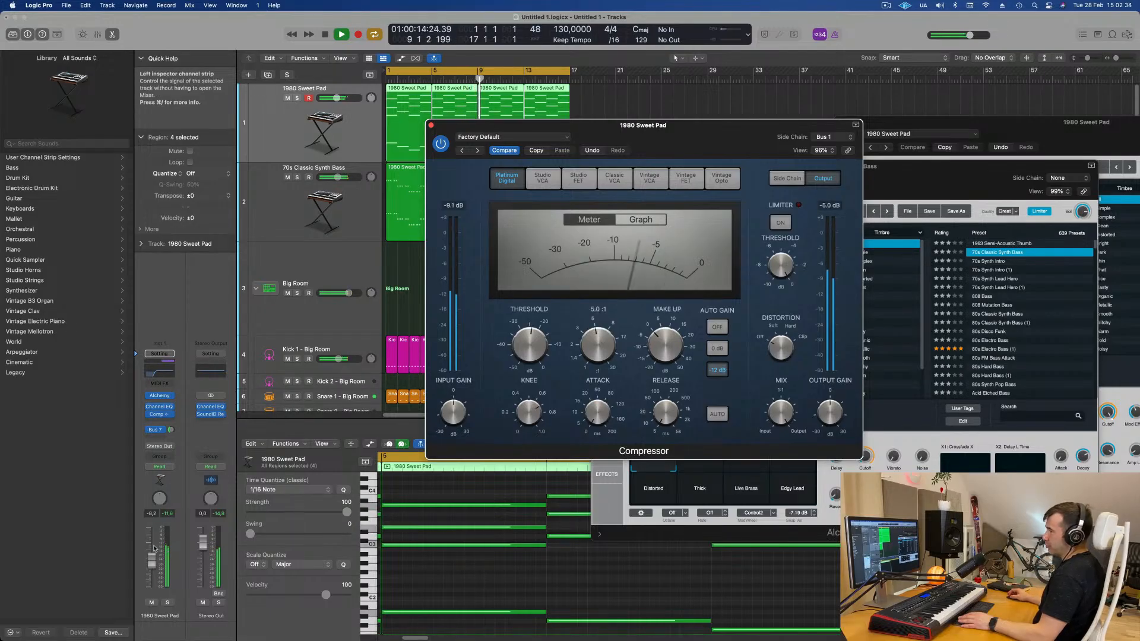
drag(153, 561, 152, 570)
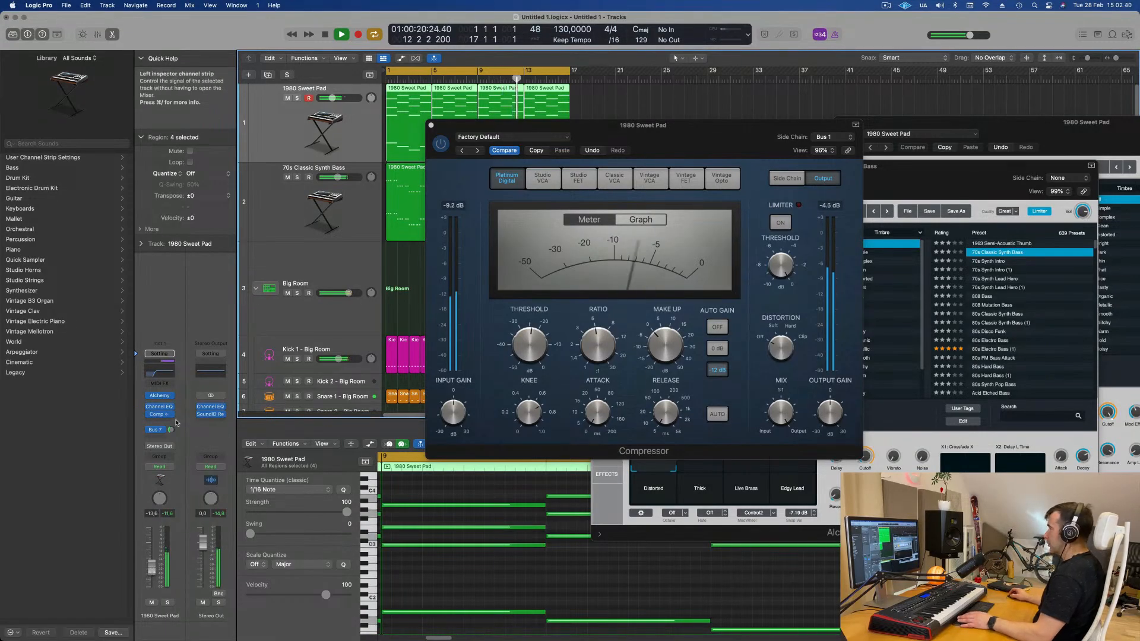
drag(172, 431, 172, 530)
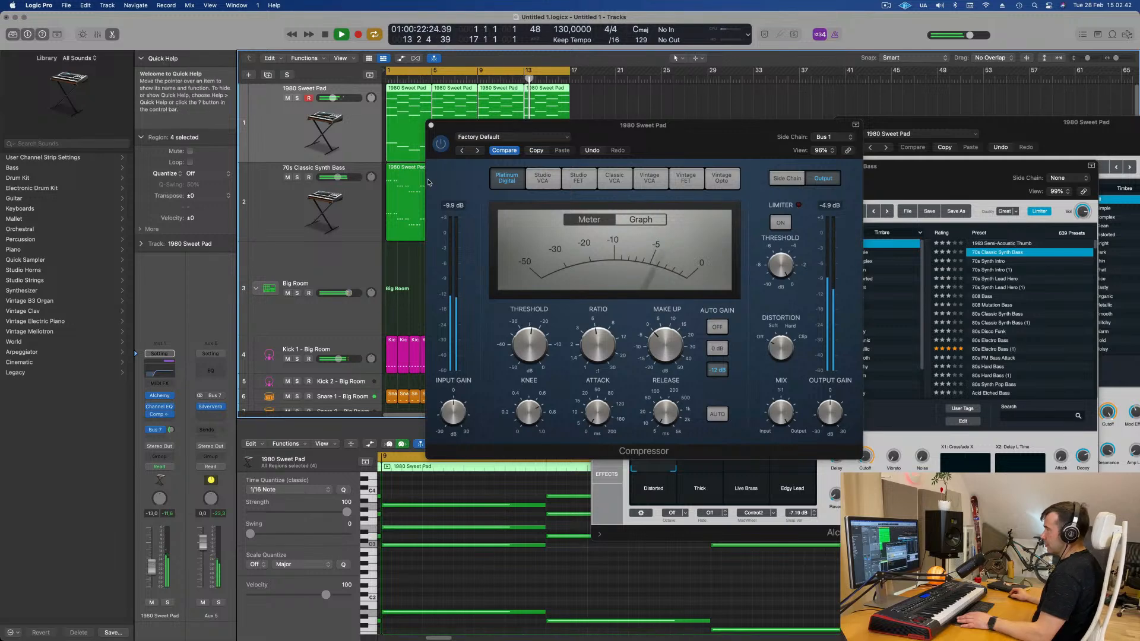
click(431, 125)
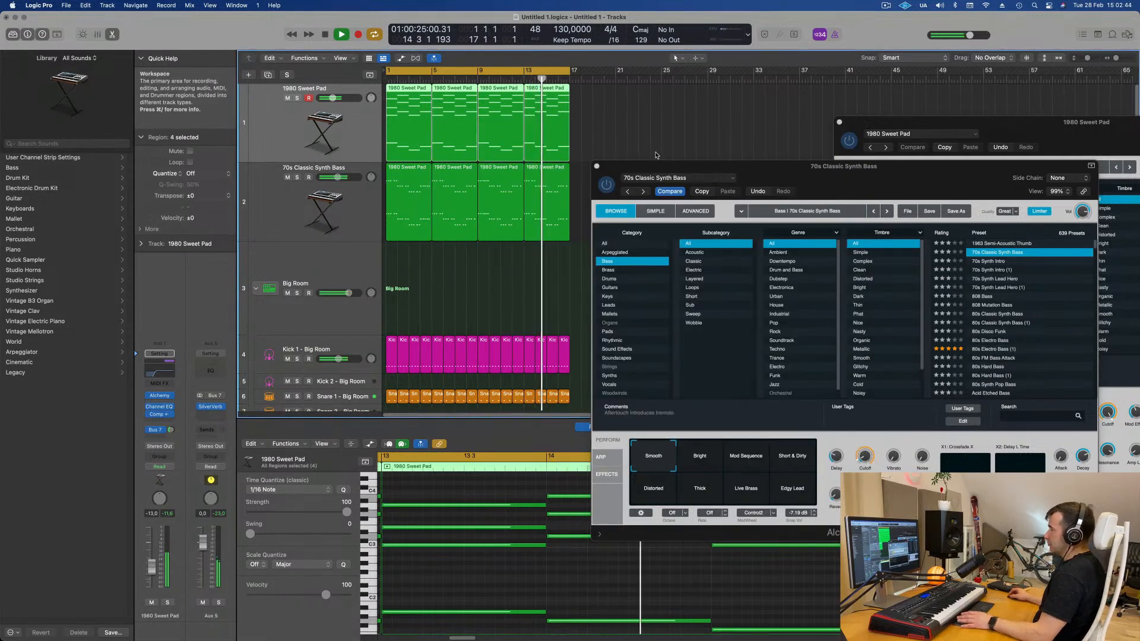
- Duplicate the 70s Classic Synth Bass track
drag(653, 167, 779, 163)
click(486, 293)
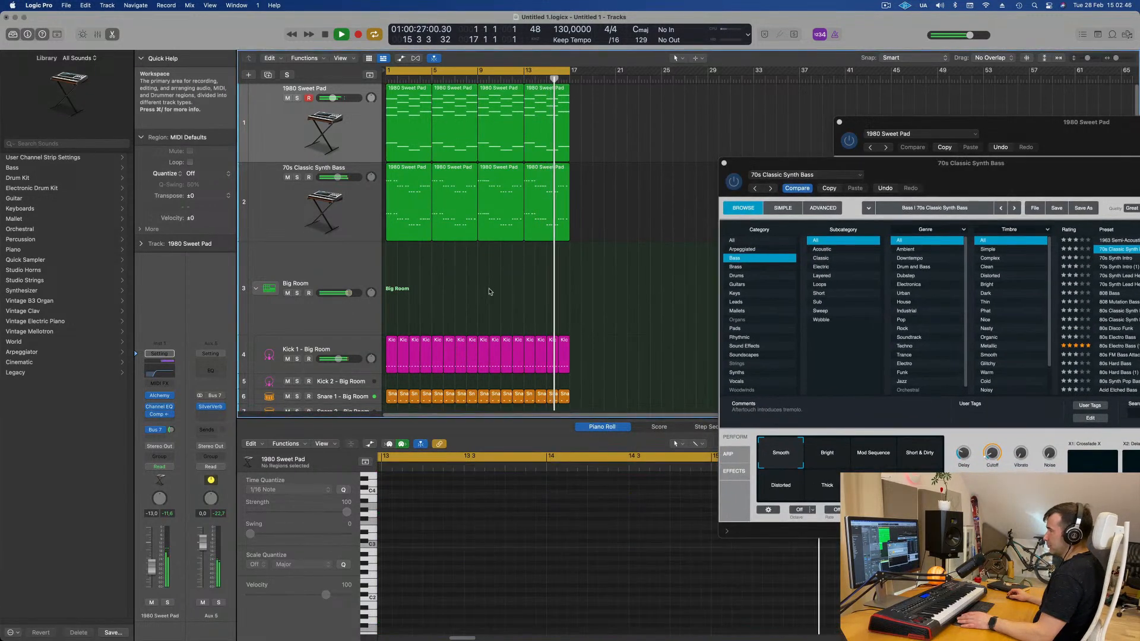
click(268, 187)
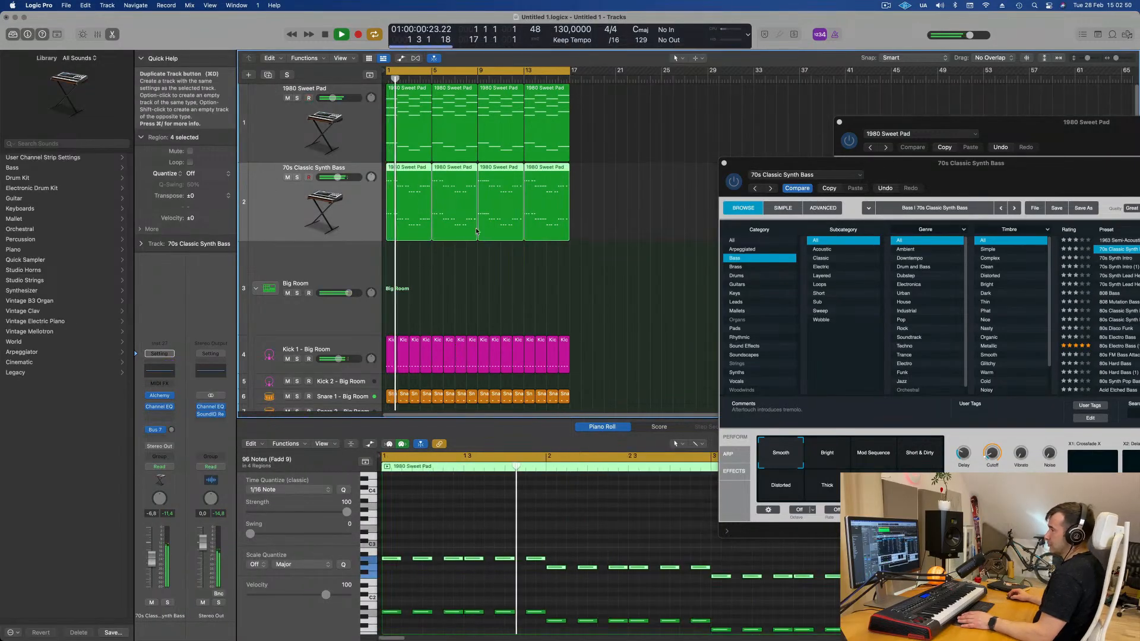
click(263, 79)
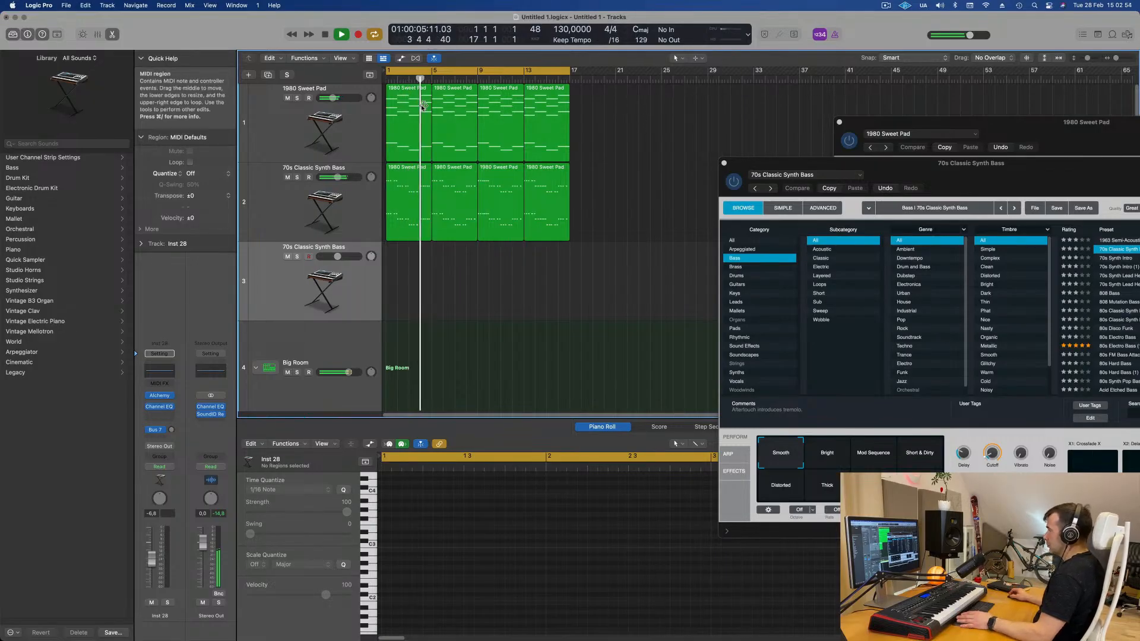
- Copy the first 1980 Sweet Pad region onto the duplicated bass track and delete its lower notes
drag(412, 132, 414, 285)
key(space)
scroll(452, 481, down, 6)
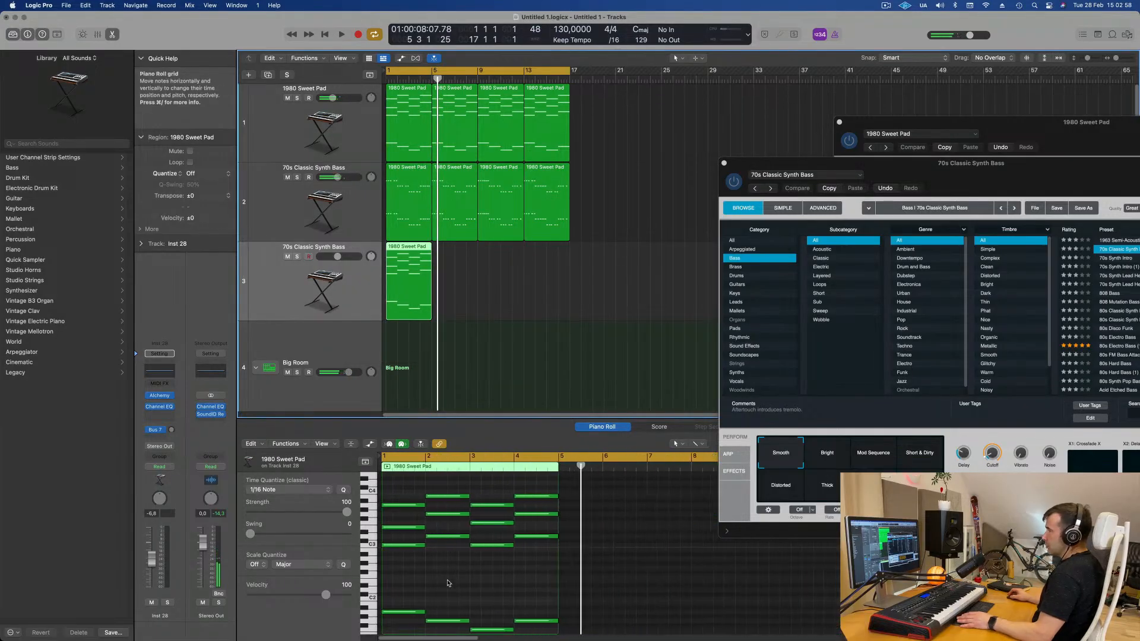
drag(386, 591, 556, 633)
key(Delete)
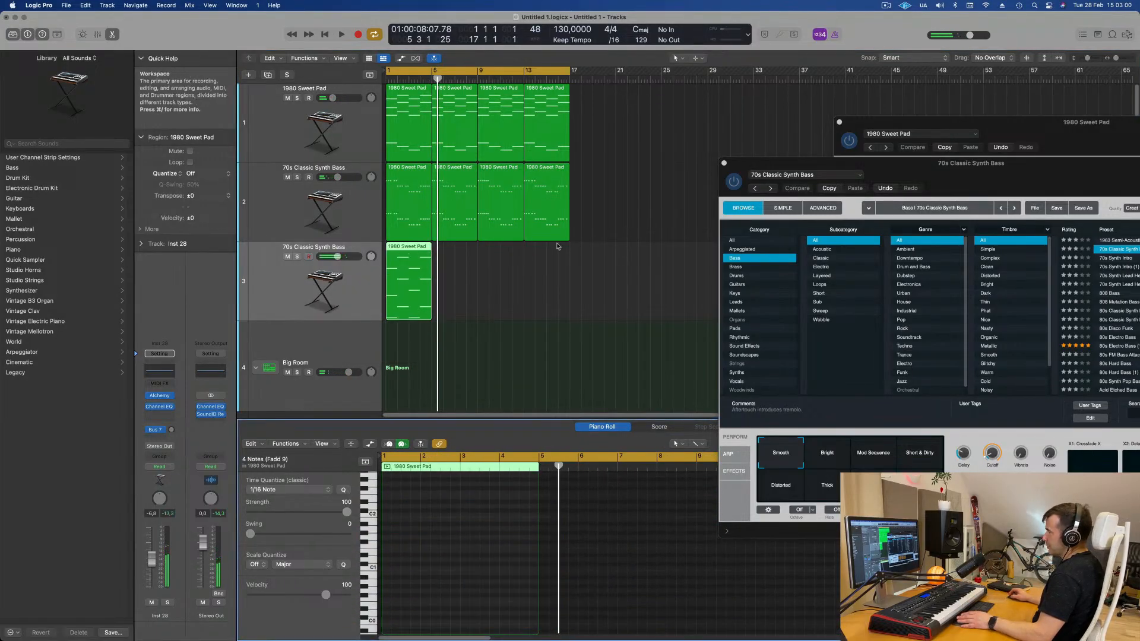
click(352, 295)
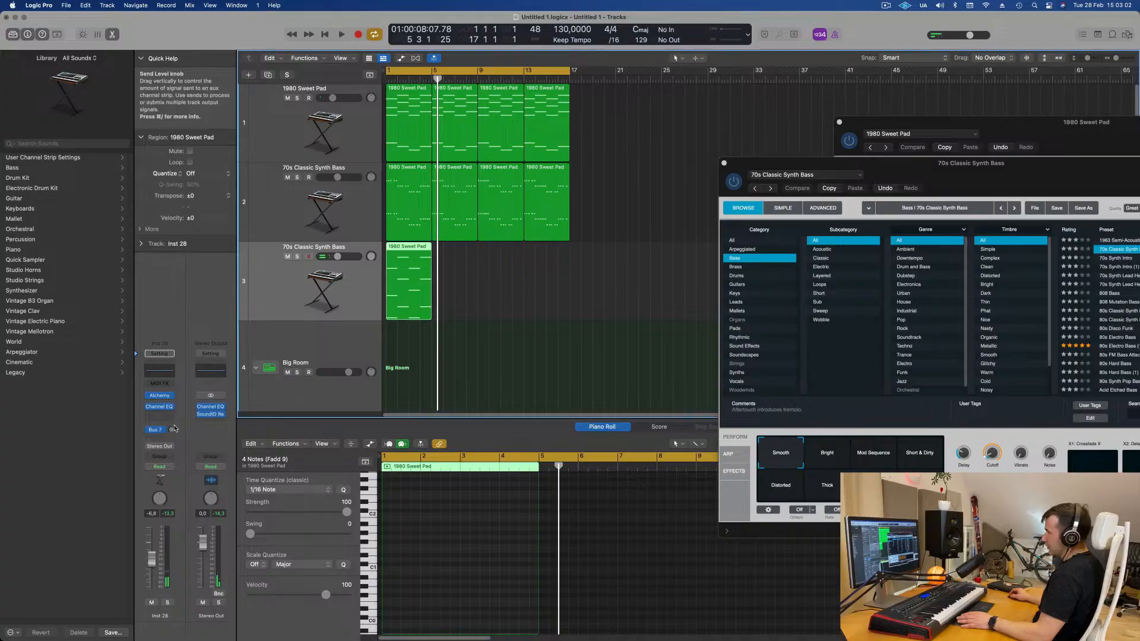
- Insert an Arpeggiator MIDI effect on the duplicated 70s Classic Synth Bass track
click(173, 384)
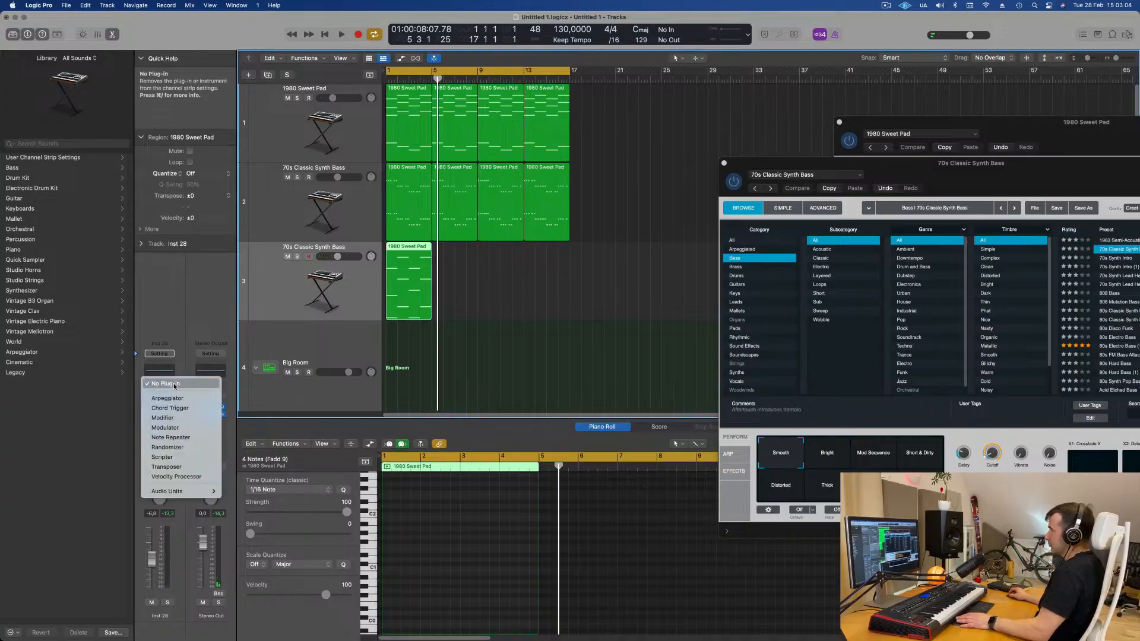
click(172, 398)
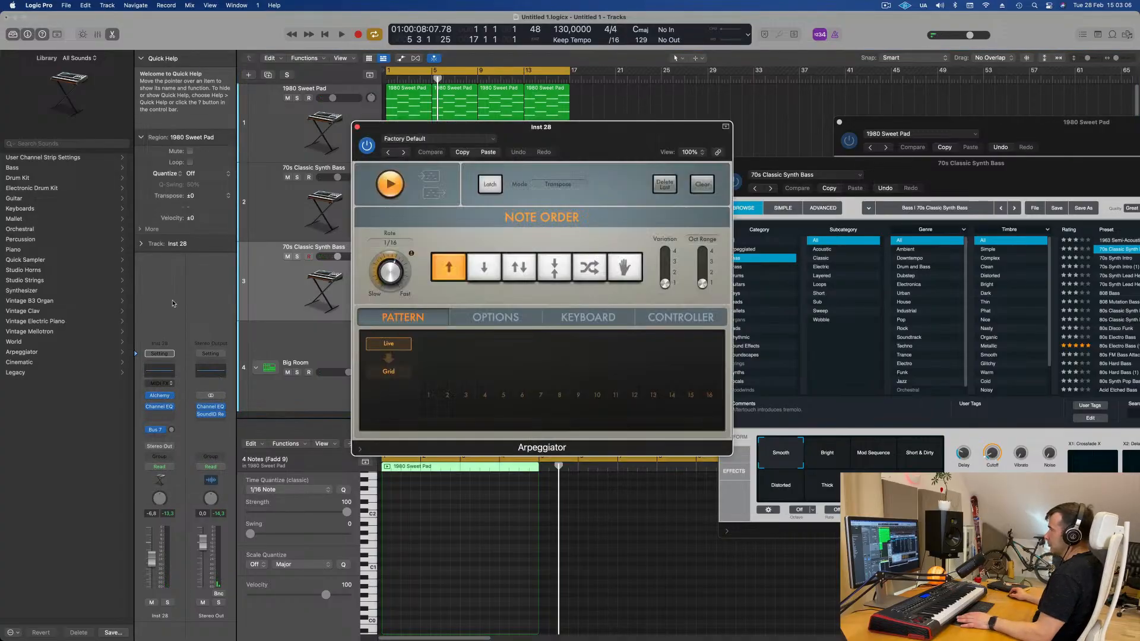
drag(587, 129, 864, 159)
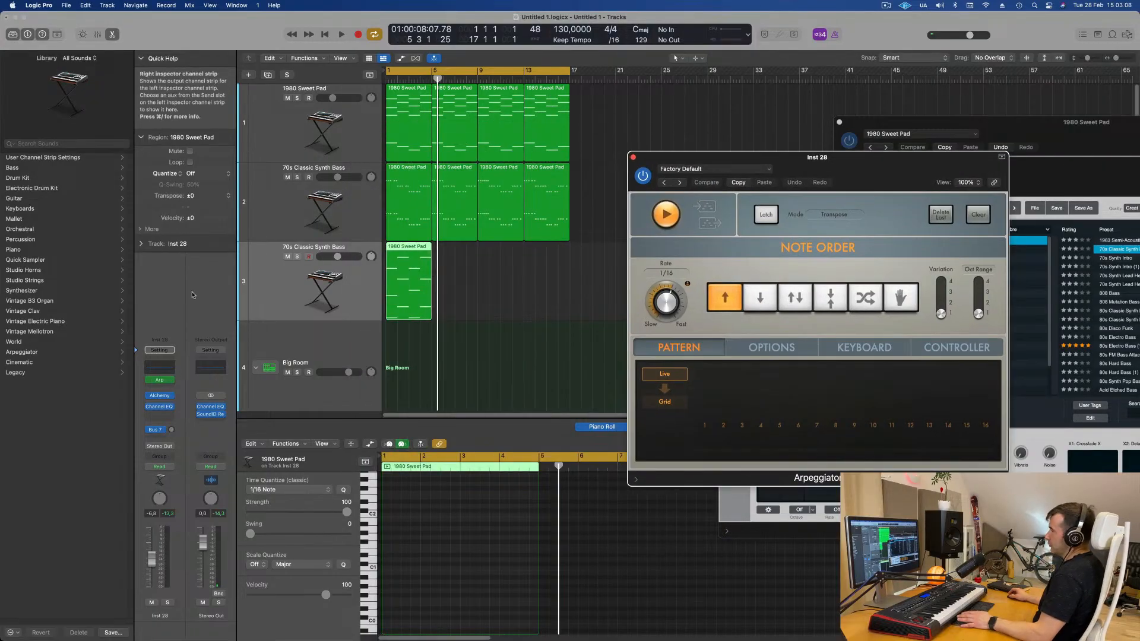
- Play back the project to audition the arpeggiated duplicated bass region
key(space)
key(space)
click(411, 285)
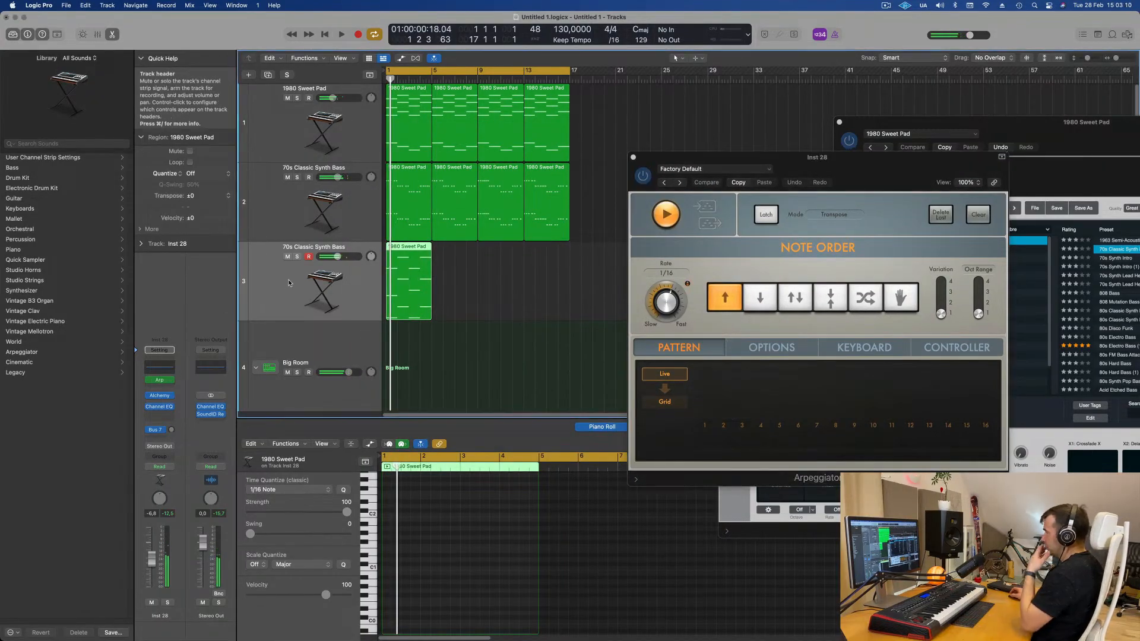
key(space)
drag(877, 170, 777, 240)
key(space)
key(space)
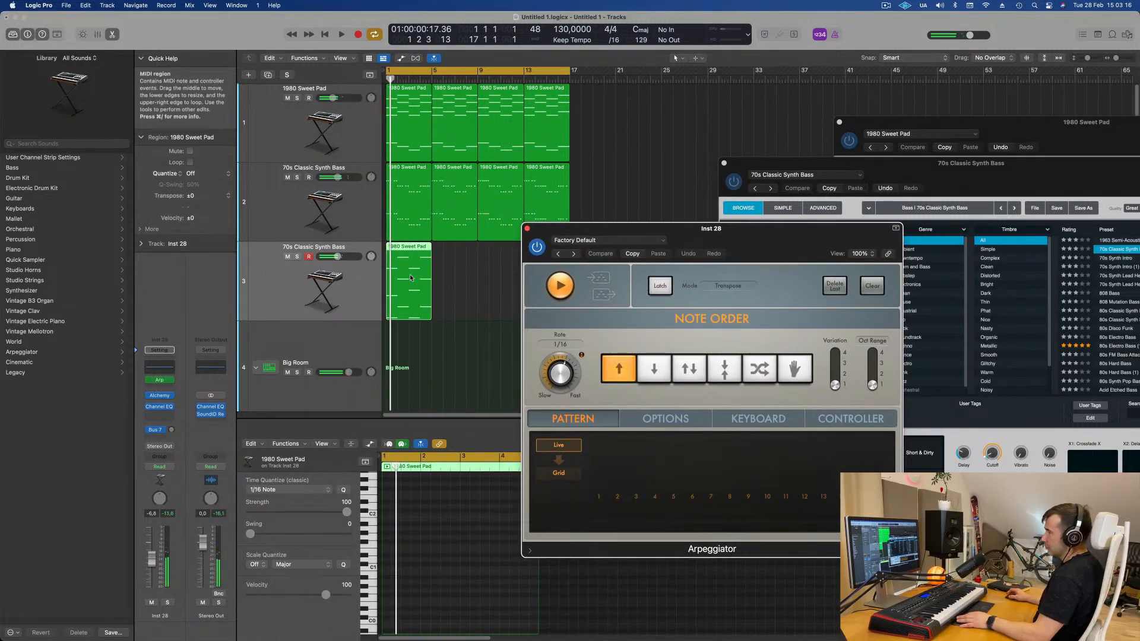
click(410, 276)
key(space)
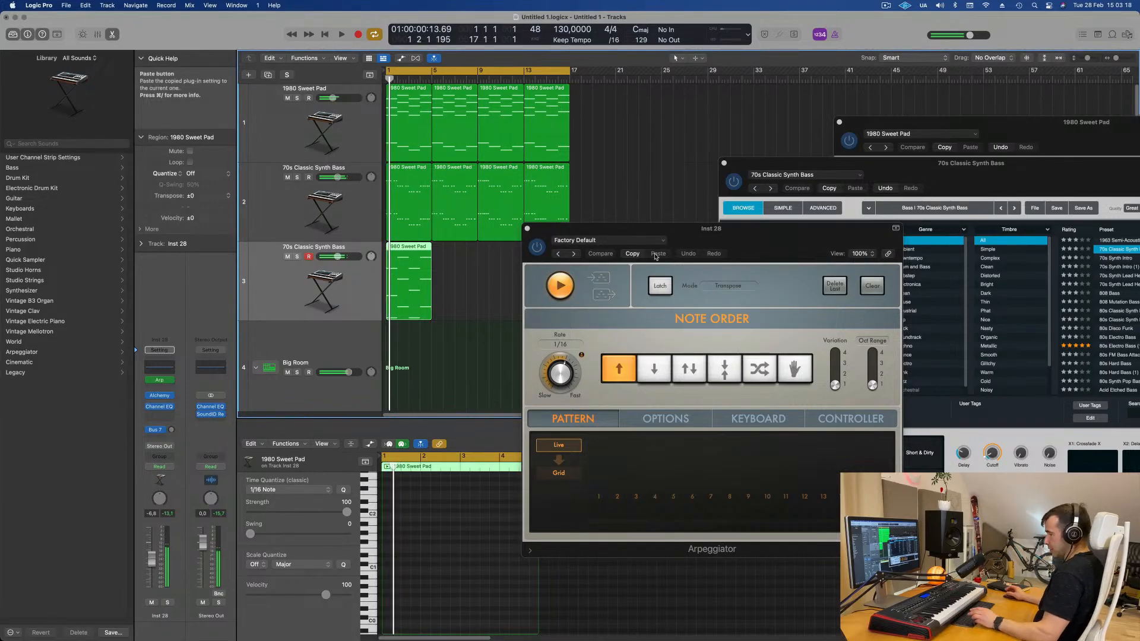
- Open the duplicated bass's Alchemy instrument, raise its Cutoff to about 23.5%, and open its arpeggiator page
click(161, 396)
drag(663, 147, 838, 157)
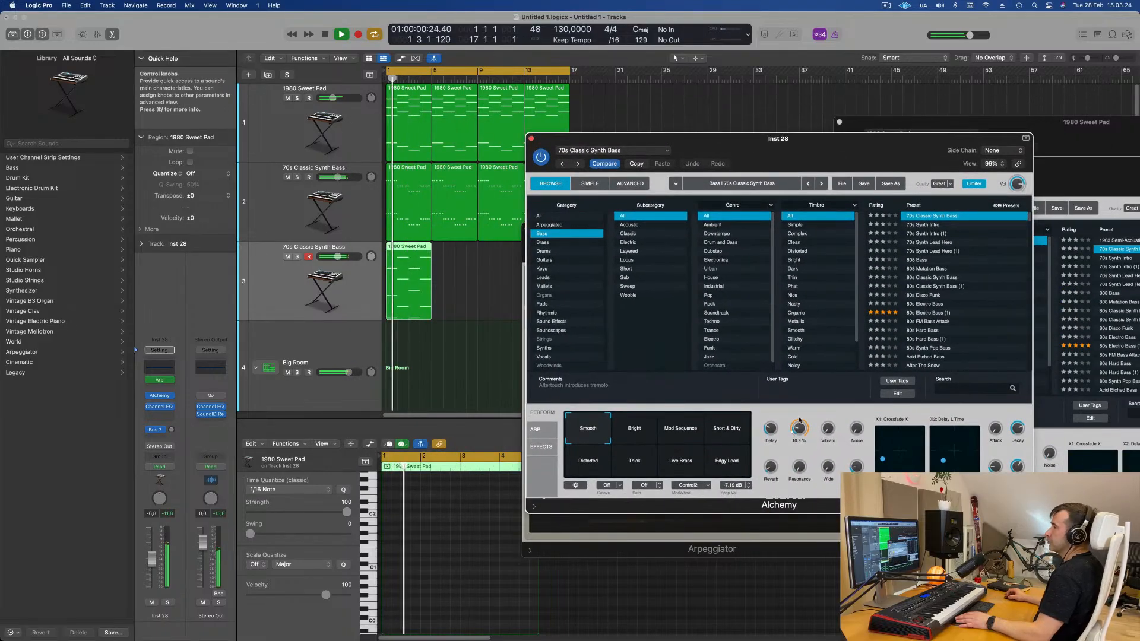
drag(799, 428, 798, 426)
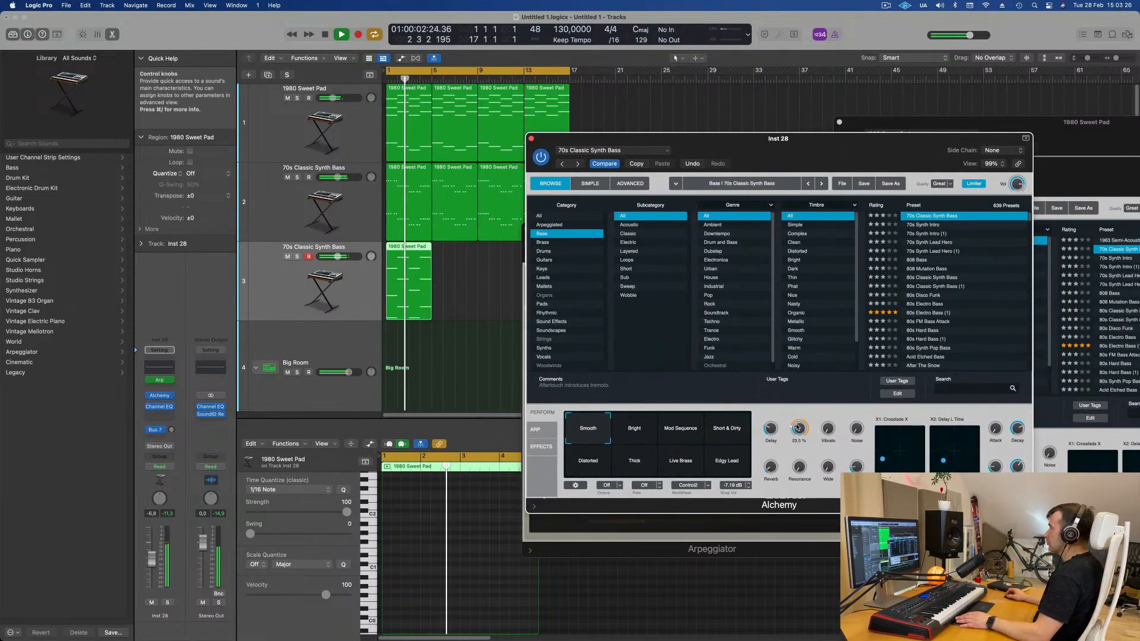
click(535, 429)
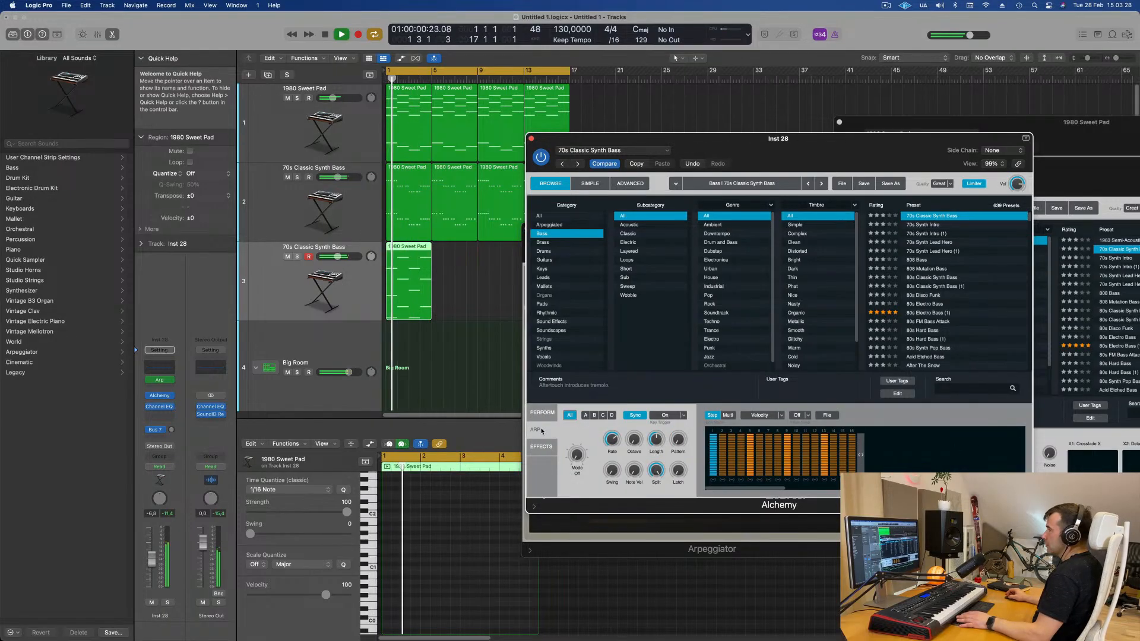
key(space)
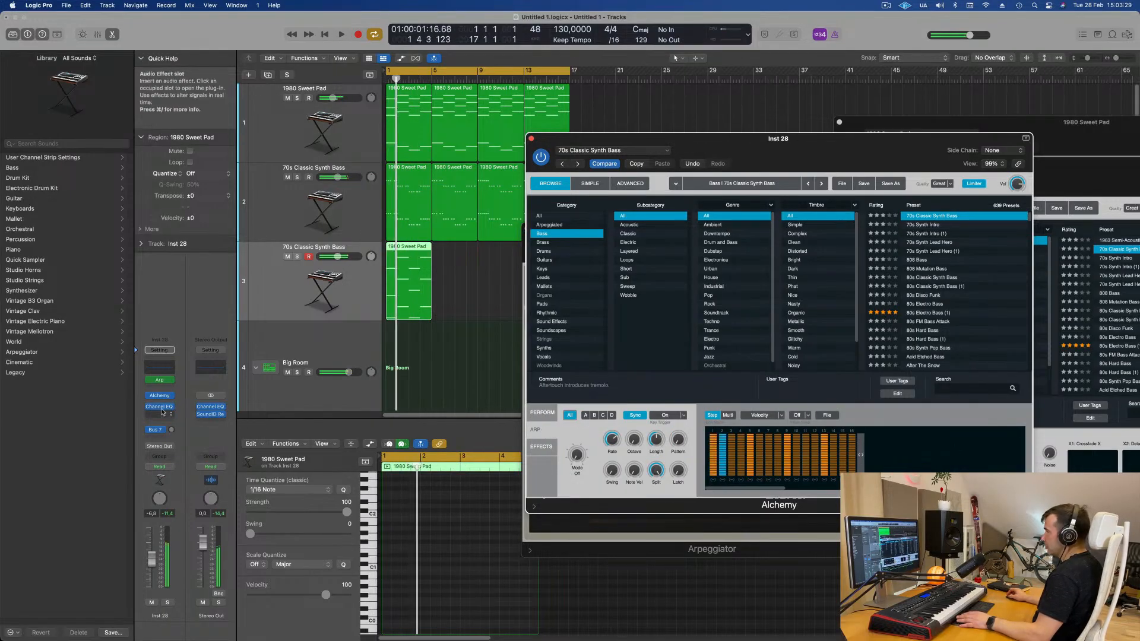
- Bypass the Arpeggiator MIDI effect and switch on Alchemy's built-in arpeggiator in Up mode instead
click(149, 380)
click(578, 455)
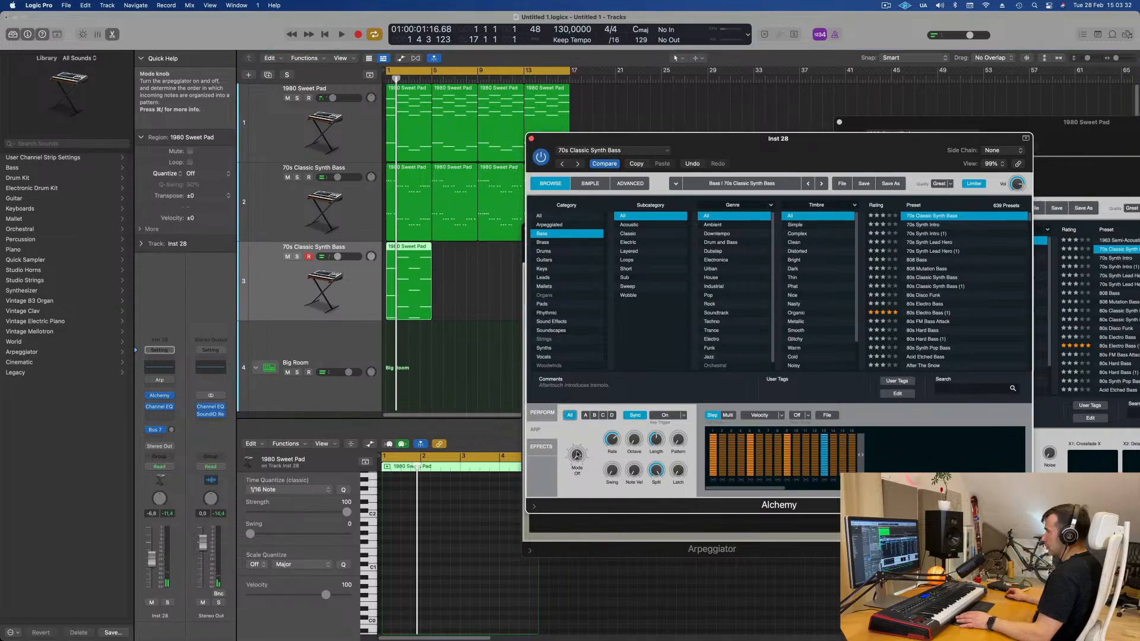
key(space)
drag(793, 157, 822, 172)
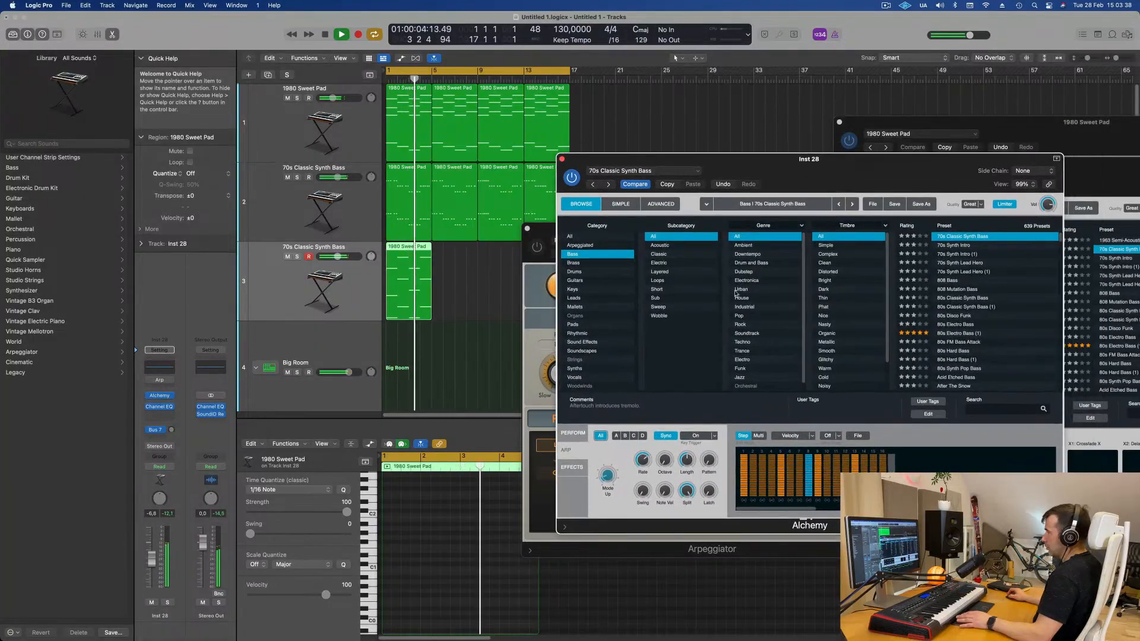
key(space)
key(space)
- Load a factory arpeggiator pattern preset in Alchemy for the duplicated bass
click(857, 435)
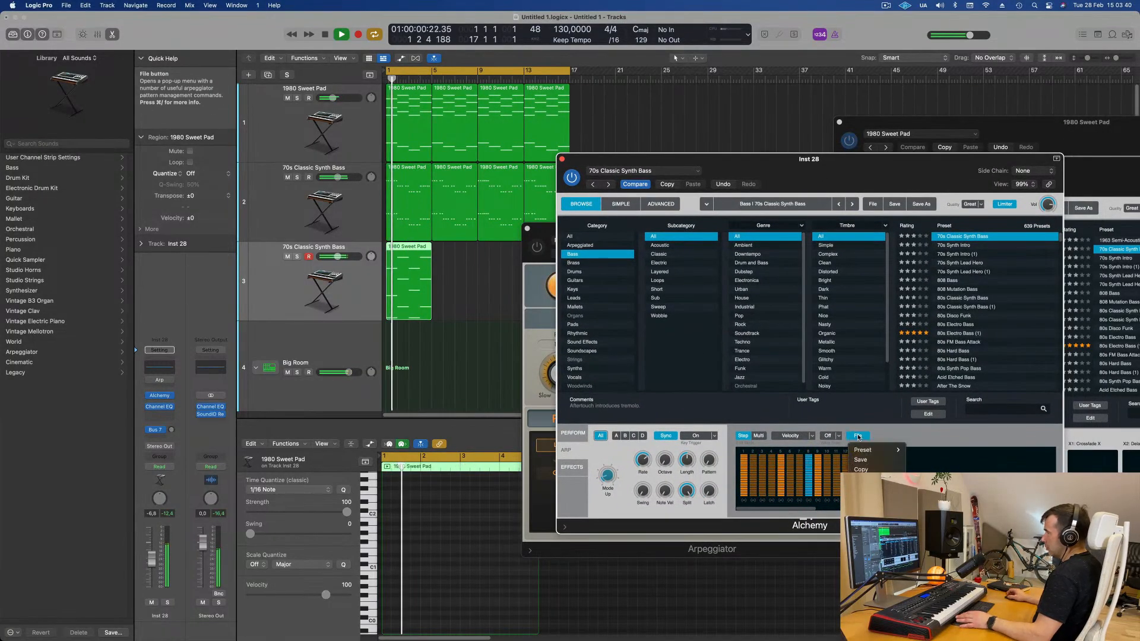
mouse_move(864, 450)
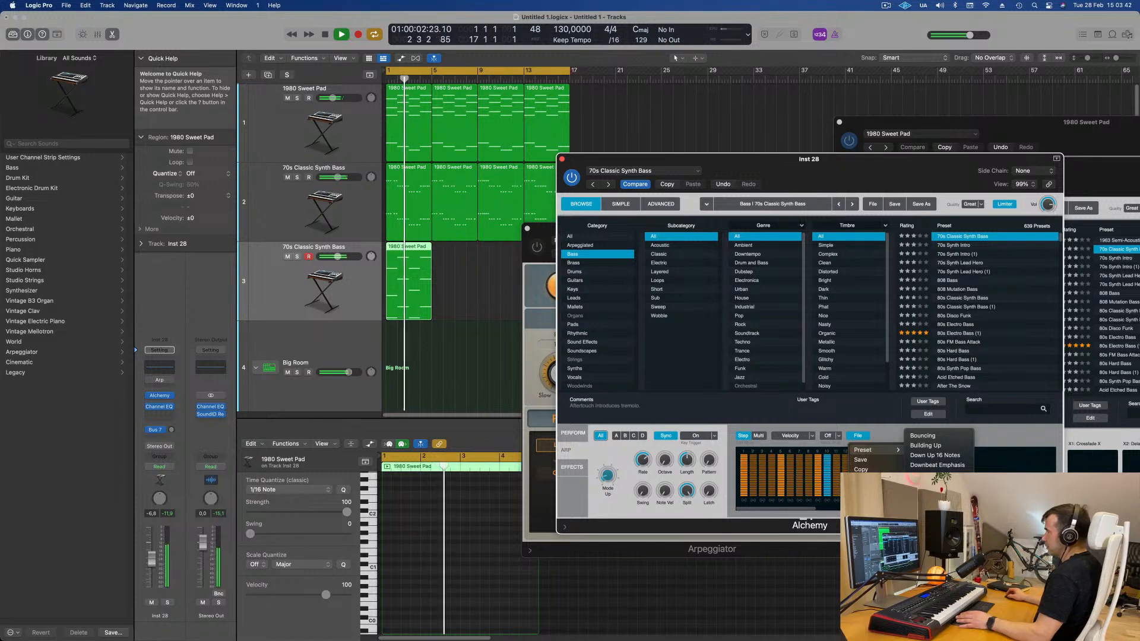
click(938, 567)
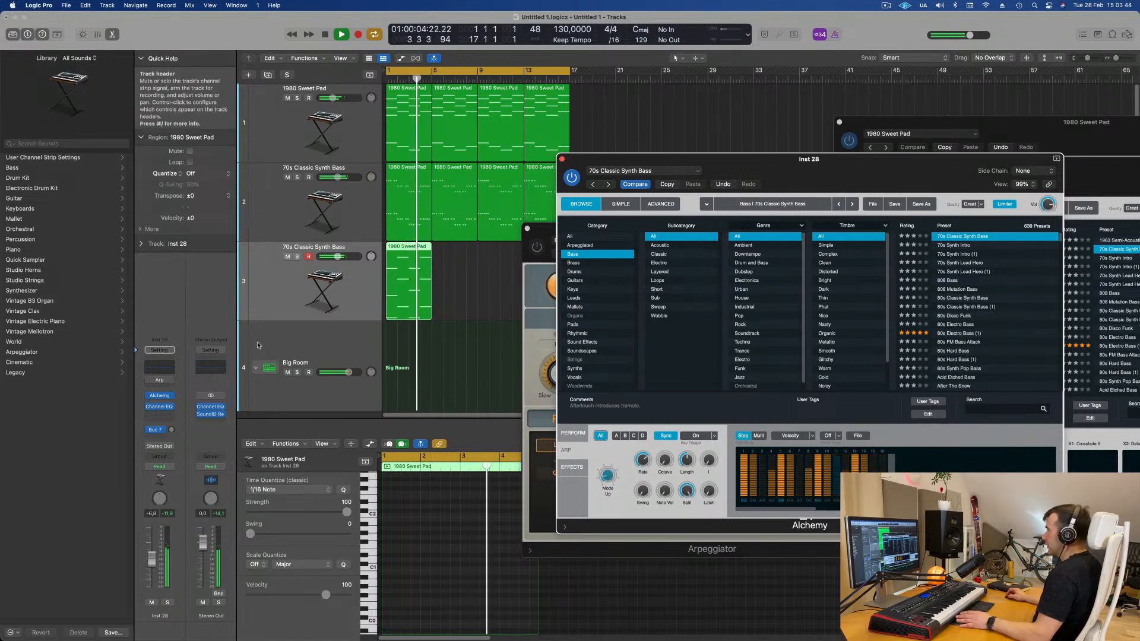
click(132, 597)
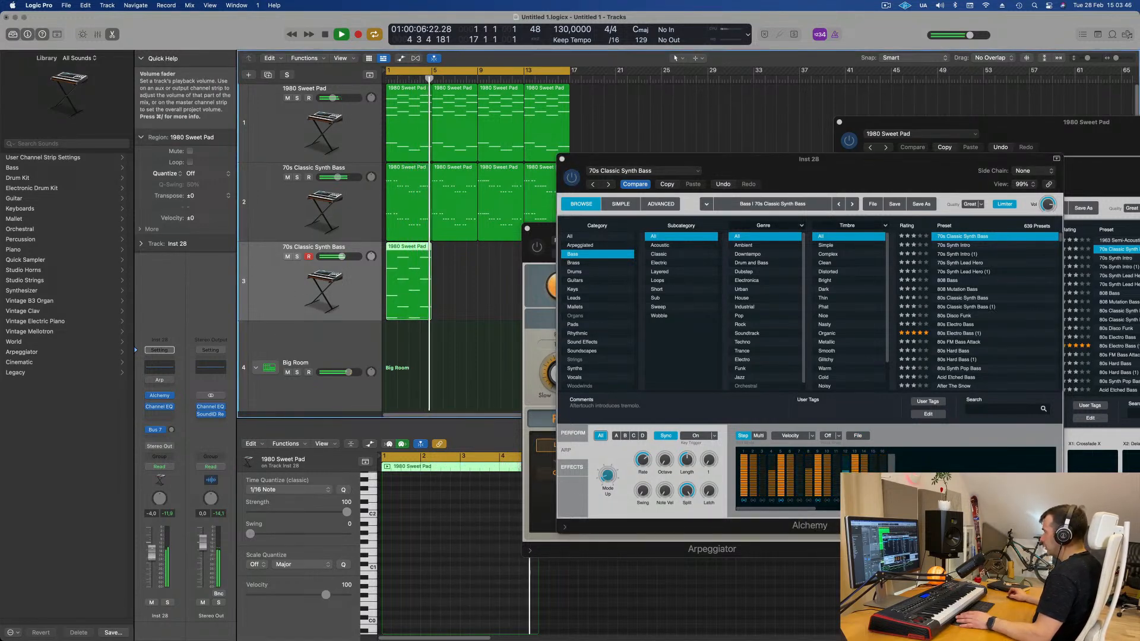
key(space)
- Repeat the duplicated bass region so it fills the arrangement through bar 17
key(super+r)
key(super+r)
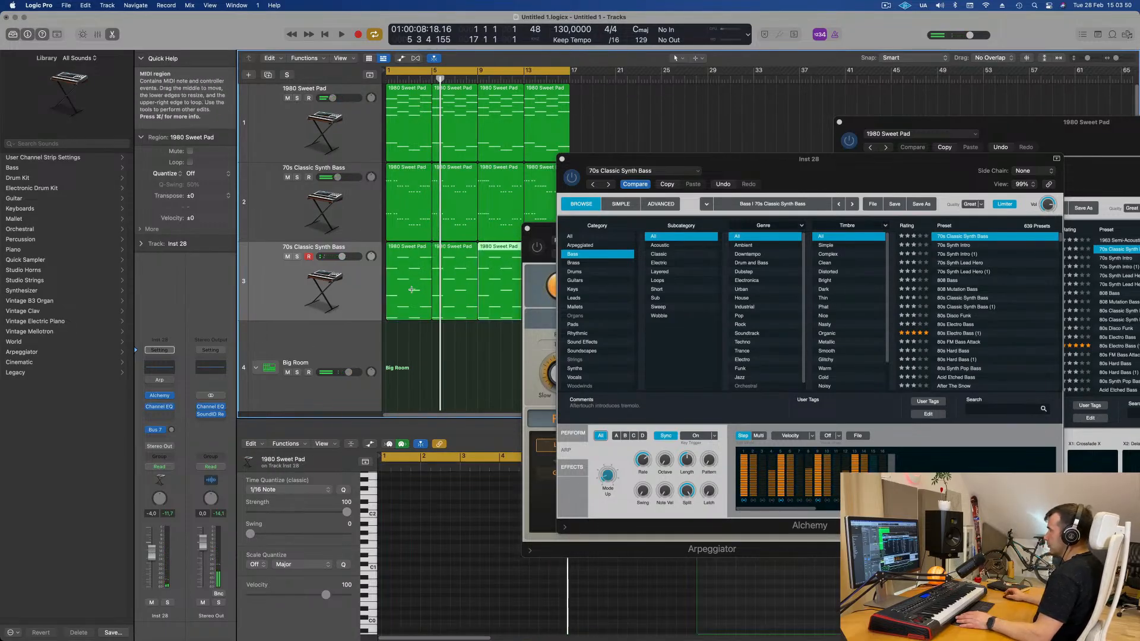
key(Return)
key(space)
- Select all regions, reopen the duplicated bass's Alchemy on its Perform page, and nudge the Cutoff knob
key(super+a)
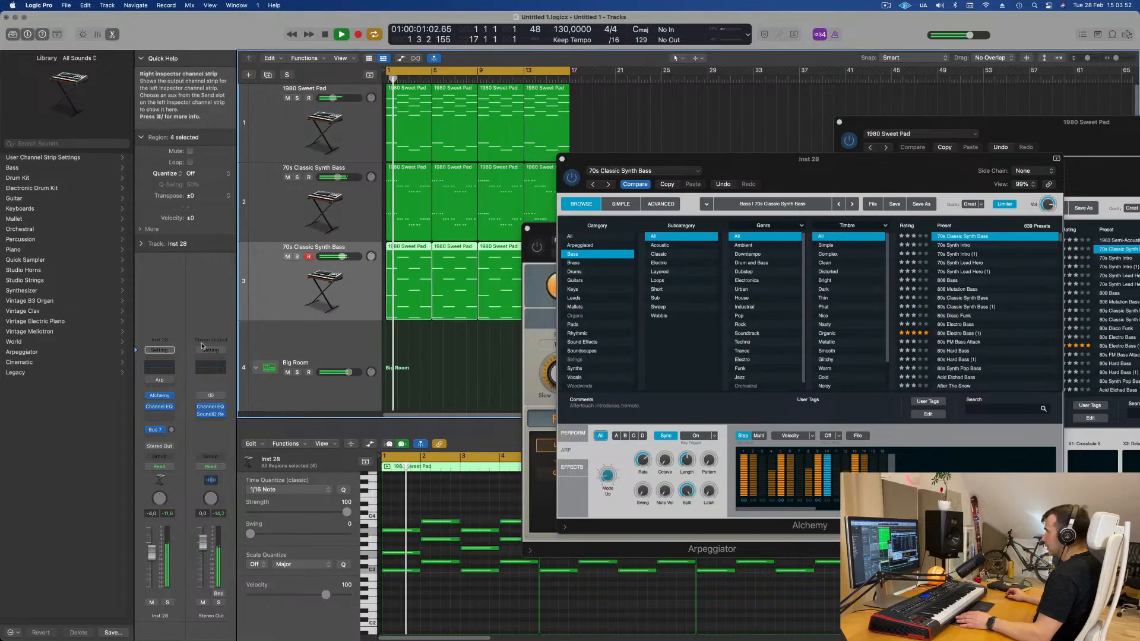
click(153, 396)
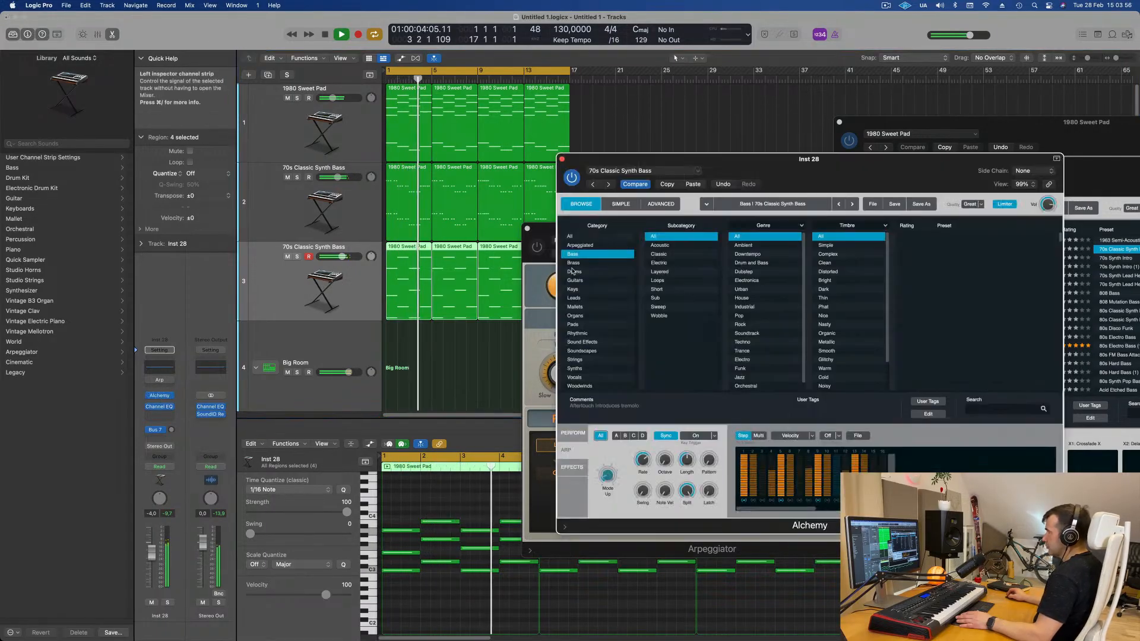
drag(814, 165, 658, 174)
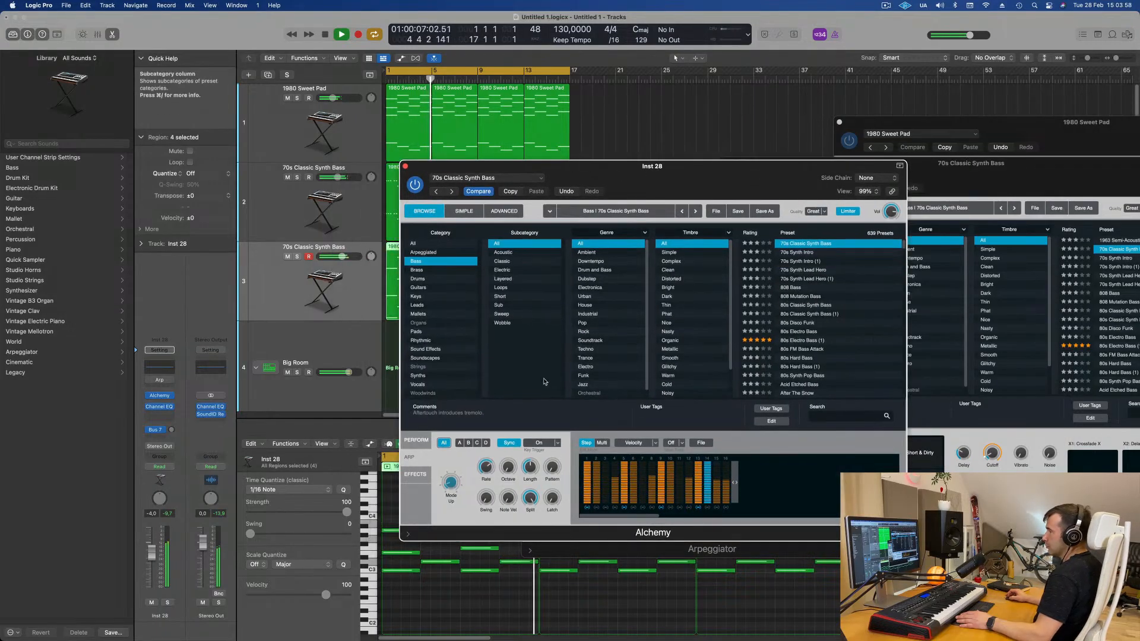
click(416, 440)
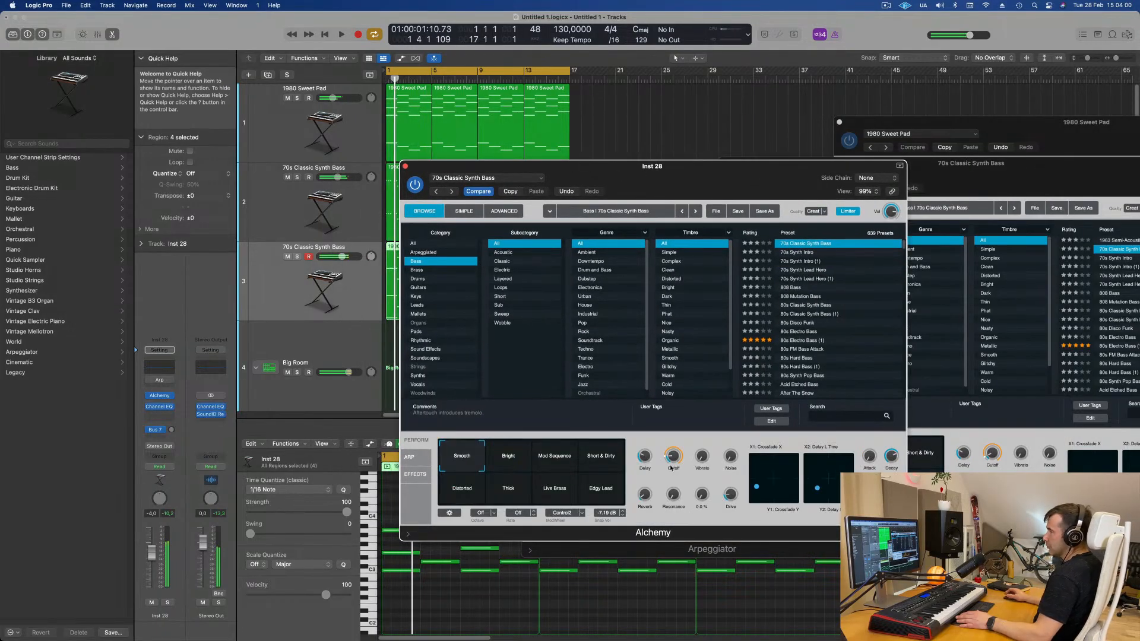
drag(677, 450, 677, 448)
- Audition Alchemy's performance snapshots on the duplicated bass, ending on Smooth
click(601, 461)
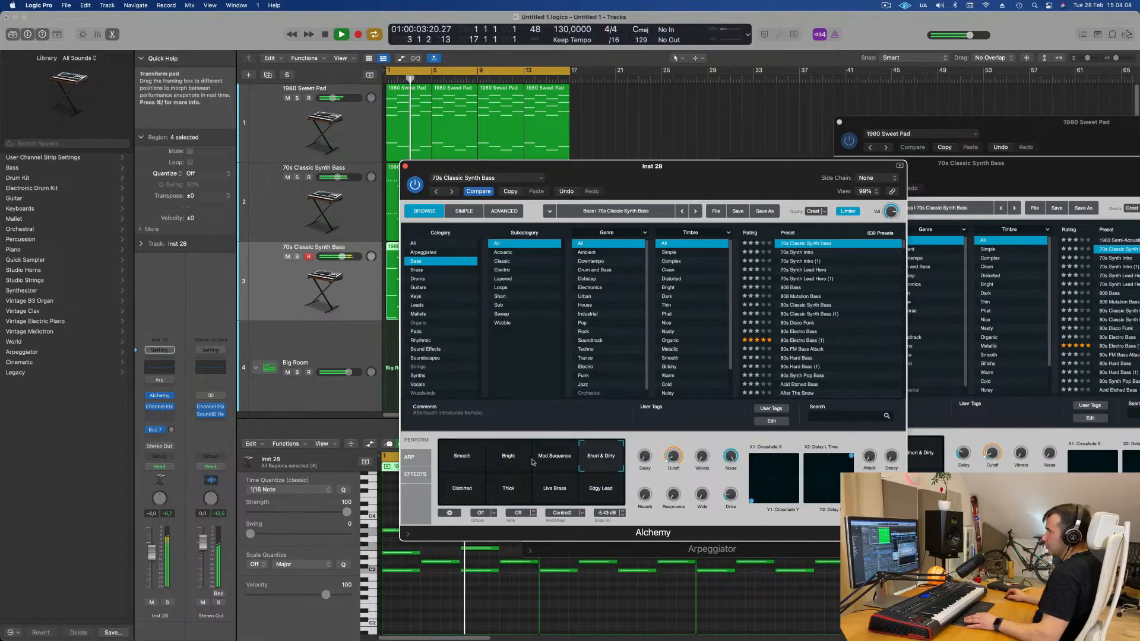
click(545, 458)
click(504, 468)
click(465, 491)
click(502, 493)
click(555, 489)
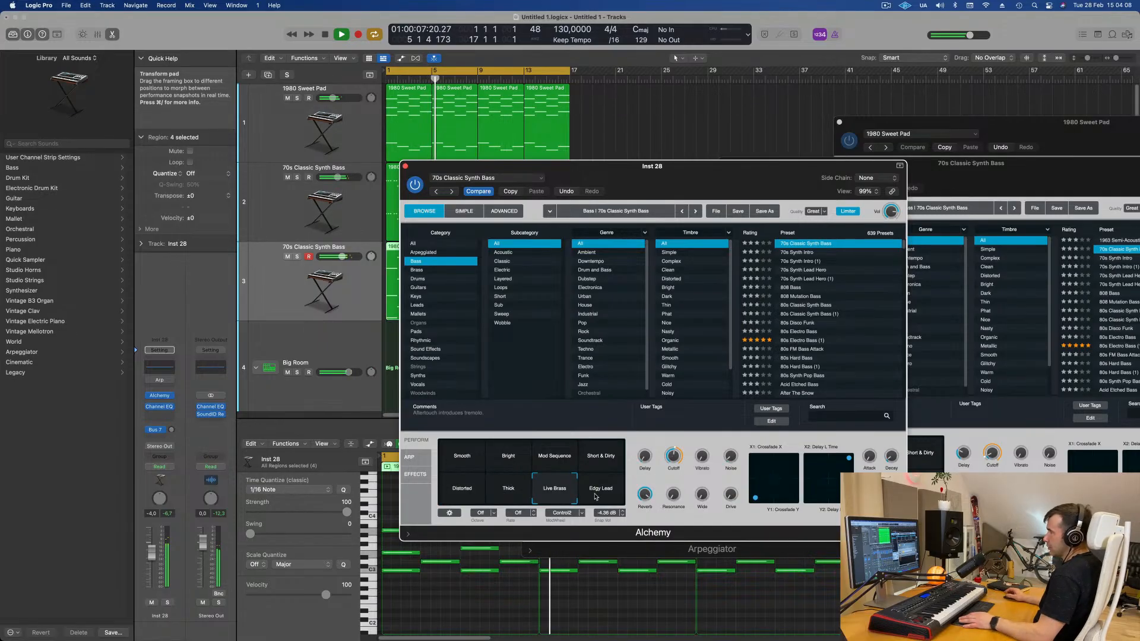
click(596, 496)
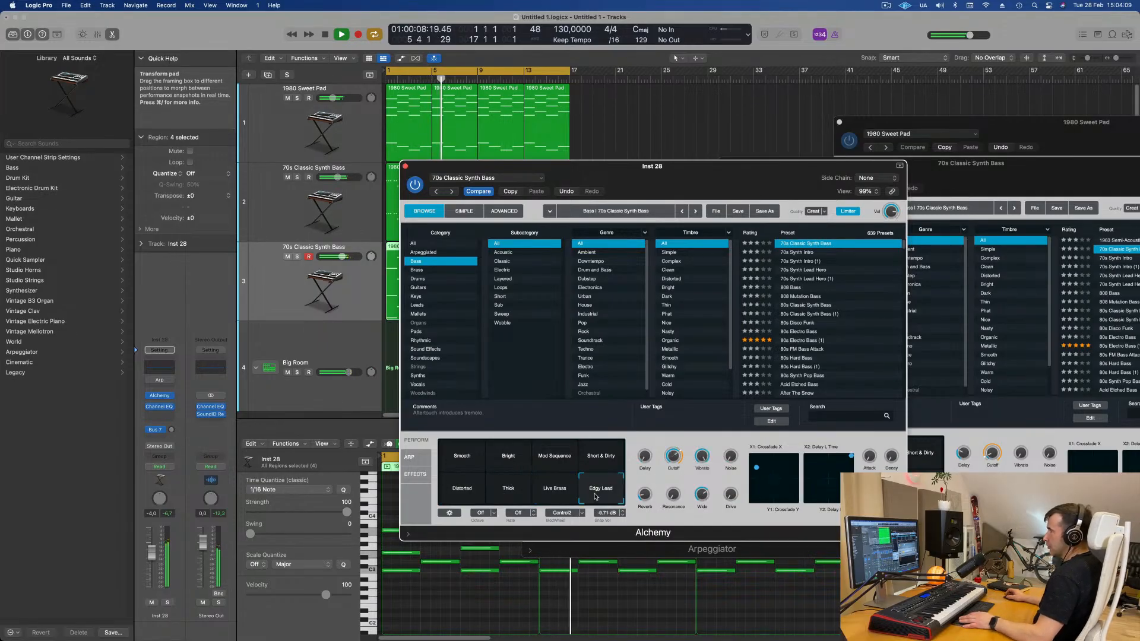
click(462, 460)
key(Return)
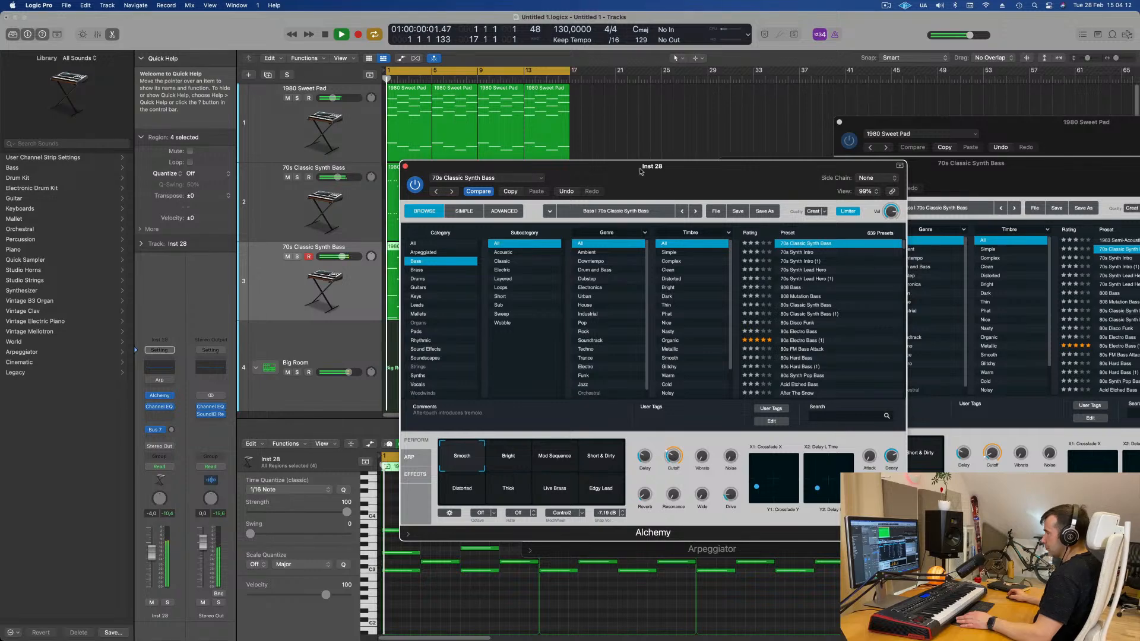
- Load the Rolling Groove arpeggiator preset in Alchemy's arpeggiator
drag(641, 172, 684, 146)
click(453, 431)
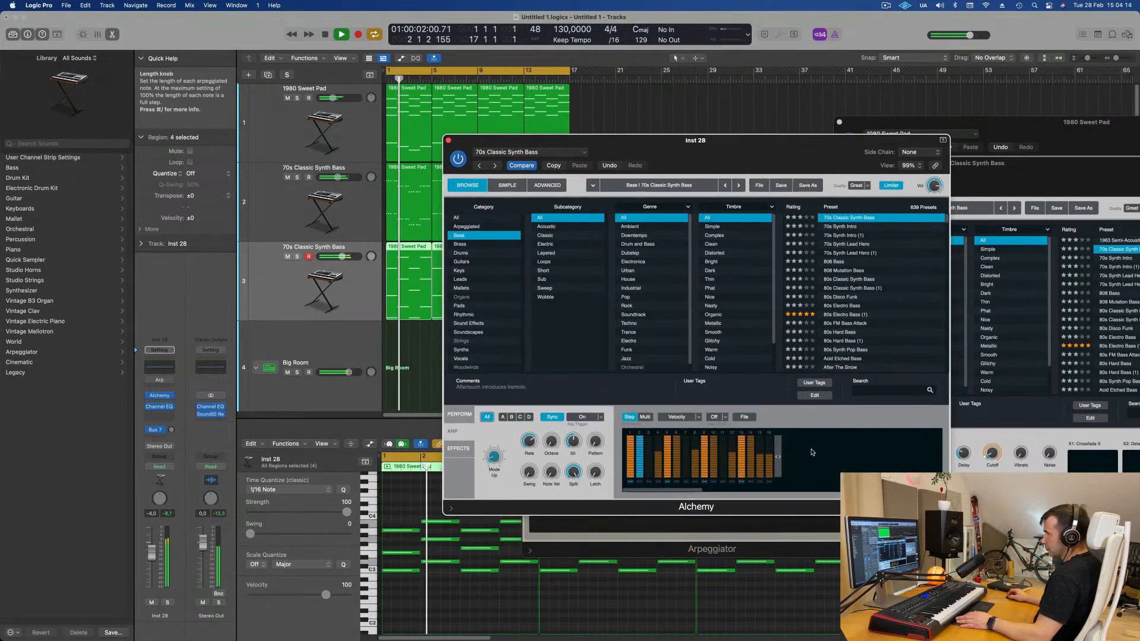
click(744, 417)
mouse_move(759, 434)
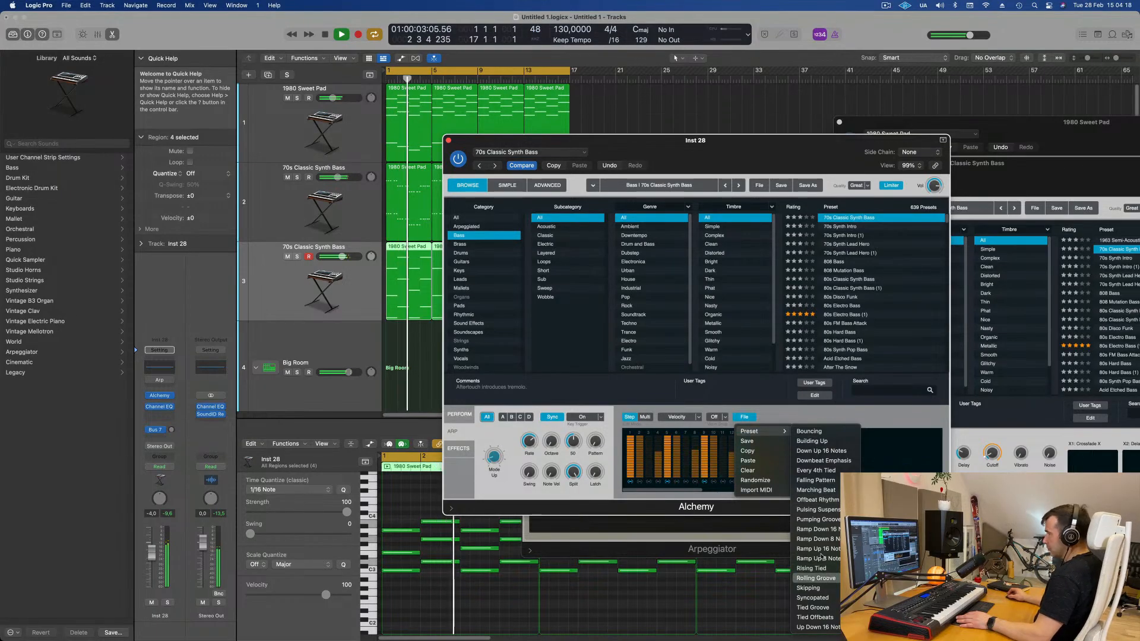
click(827, 576)
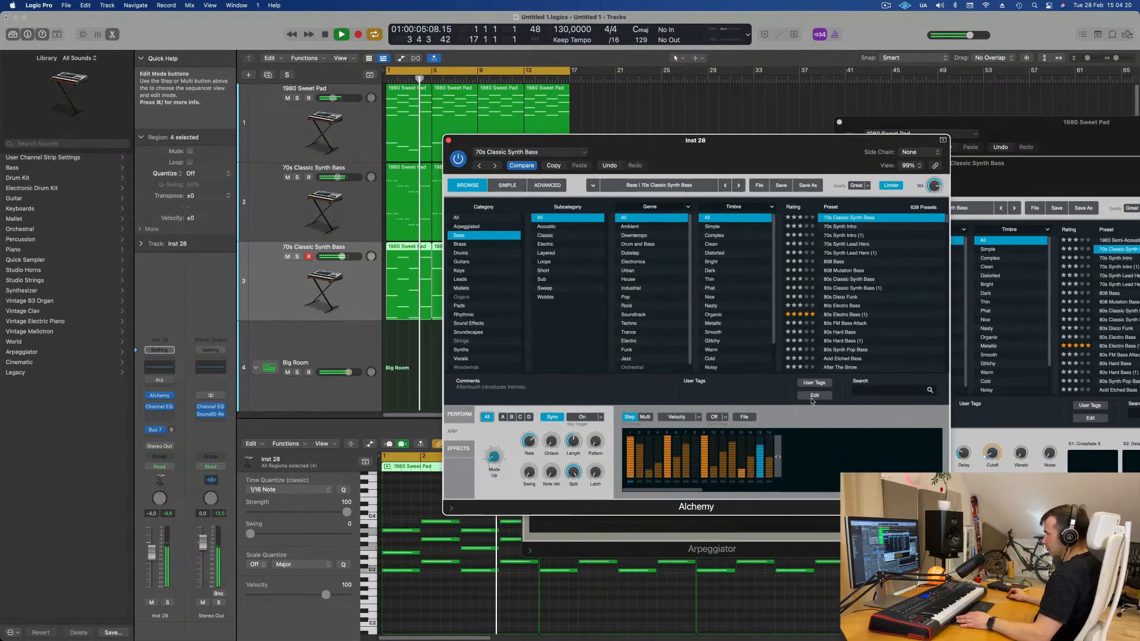
drag(731, 144, 889, 110)
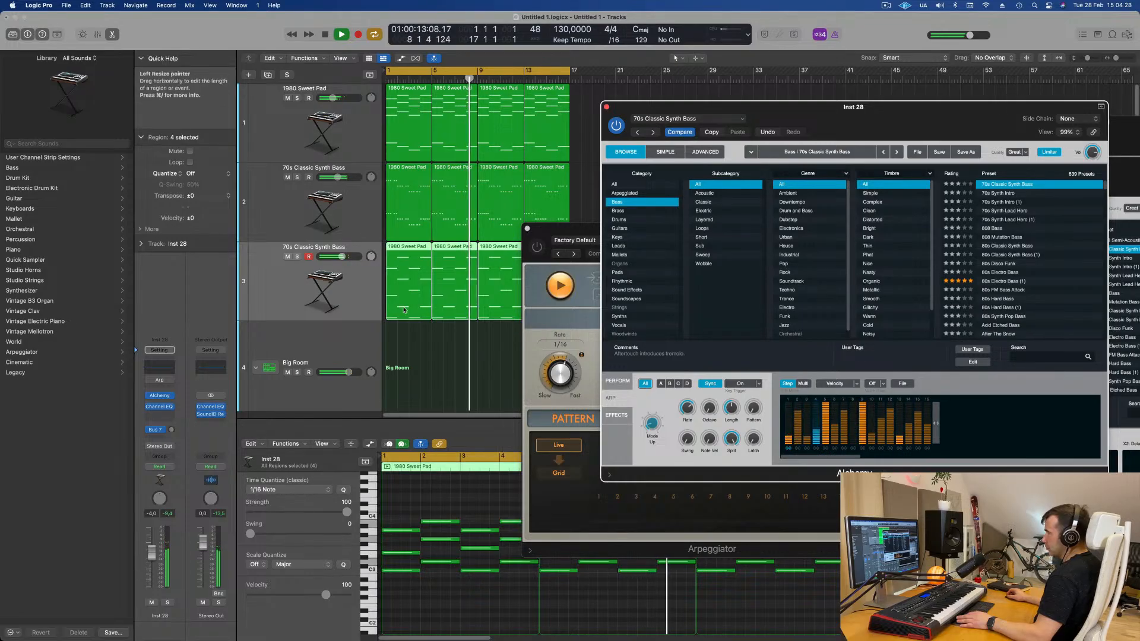
- Open the mixer and copy the compressor onto the duplicated bass channel strip
click(298, 294)
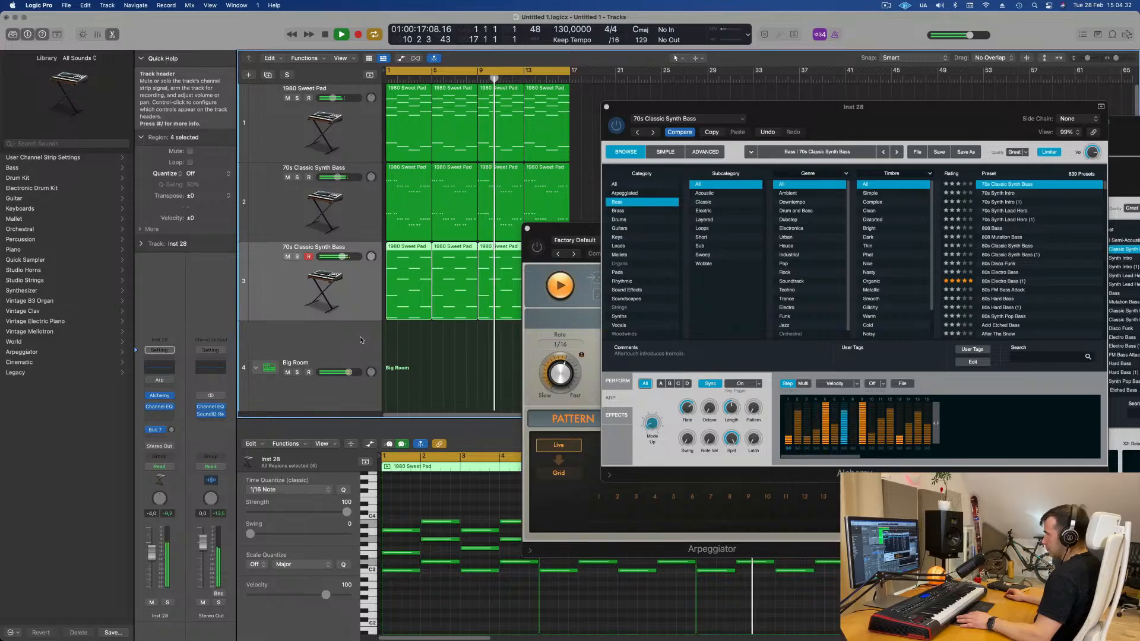
key(x)
drag(601, 233, 788, 247)
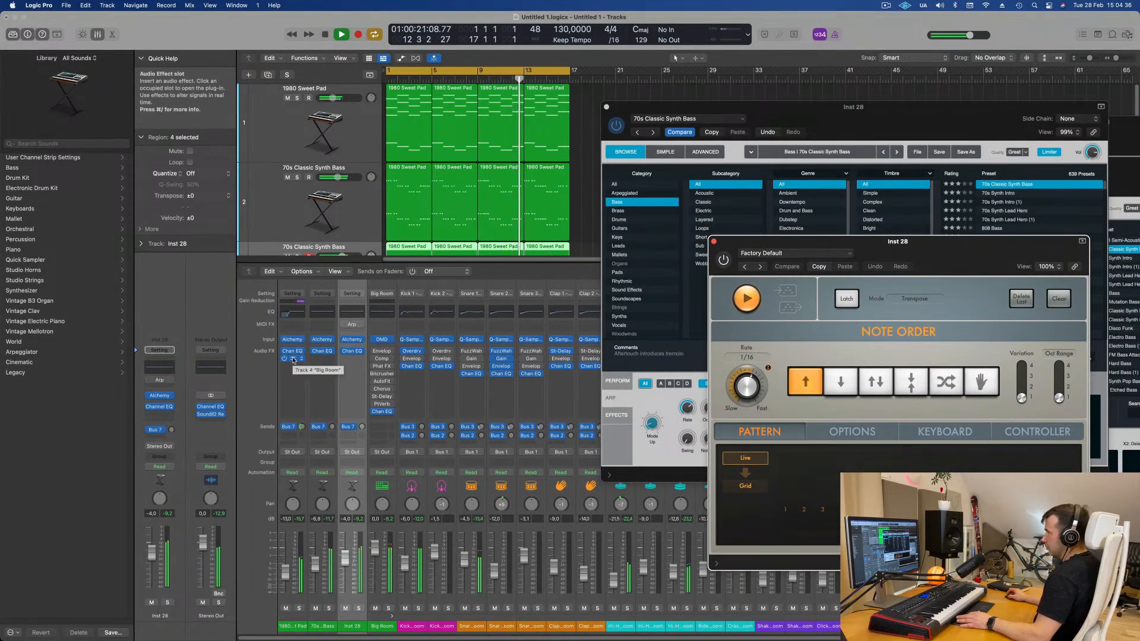
drag(354, 362, 351, 358)
- Adjust the Pattern knob of the duplicated bass's Alchemy arpeggiator
scroll(373, 219, down, 3)
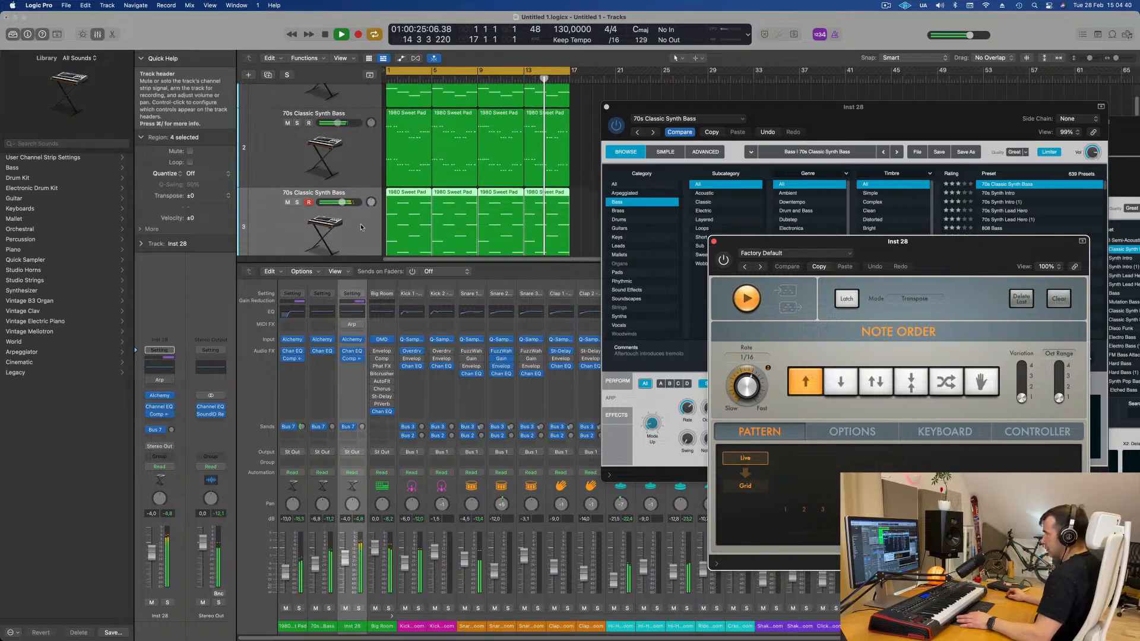
scroll(361, 227, down, 1)
drag(763, 113, 523, 200)
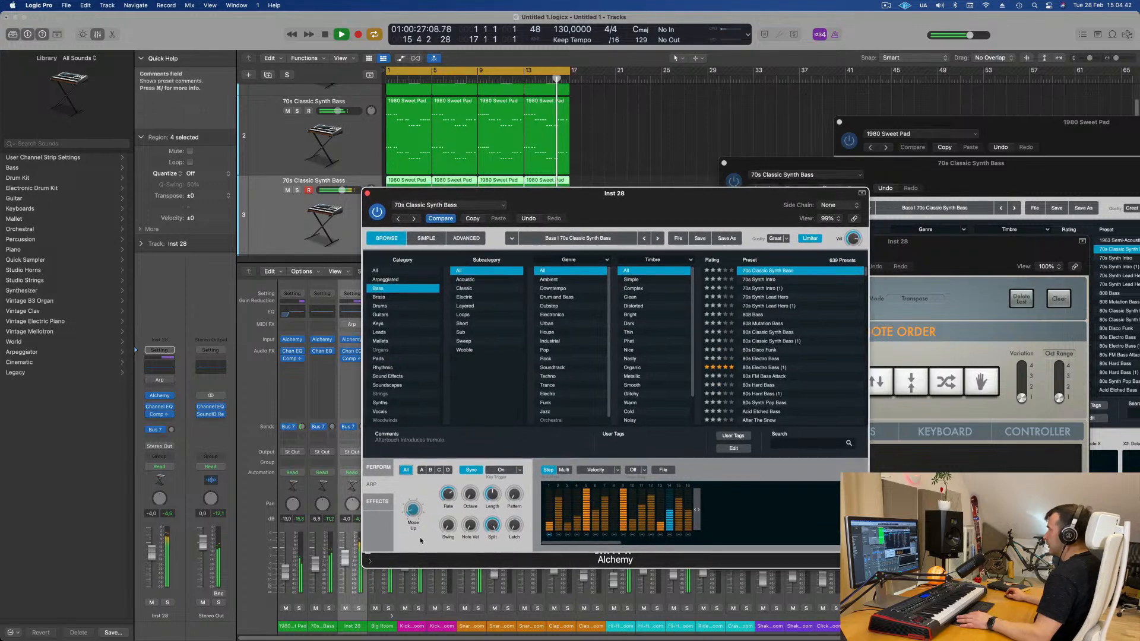
drag(471, 492, 539, 366)
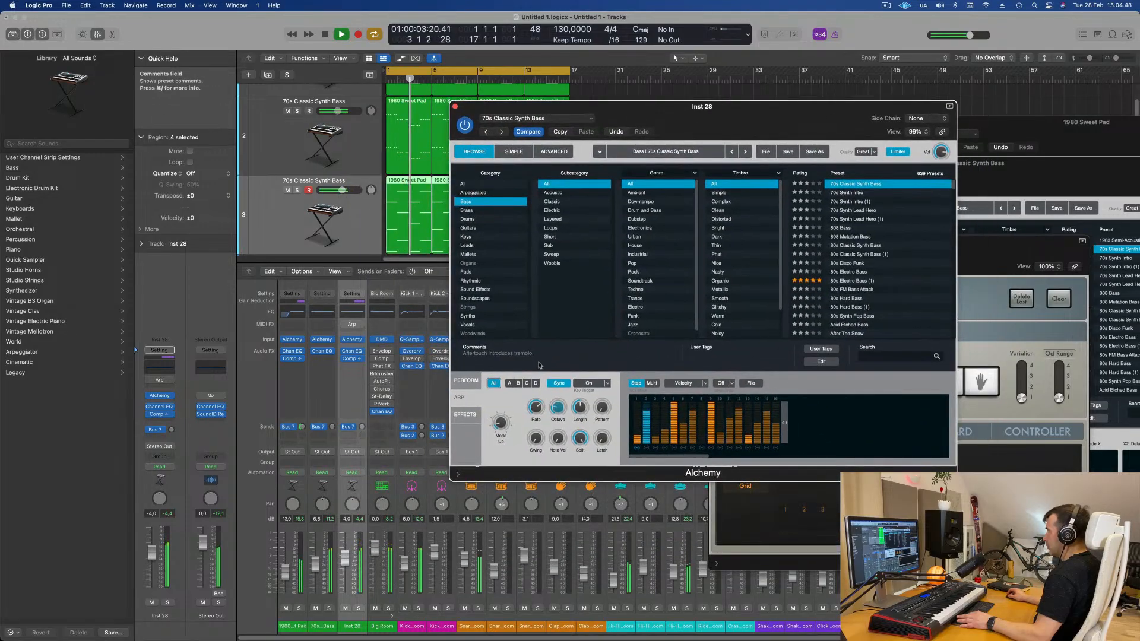
drag(602, 409, 605, 415)
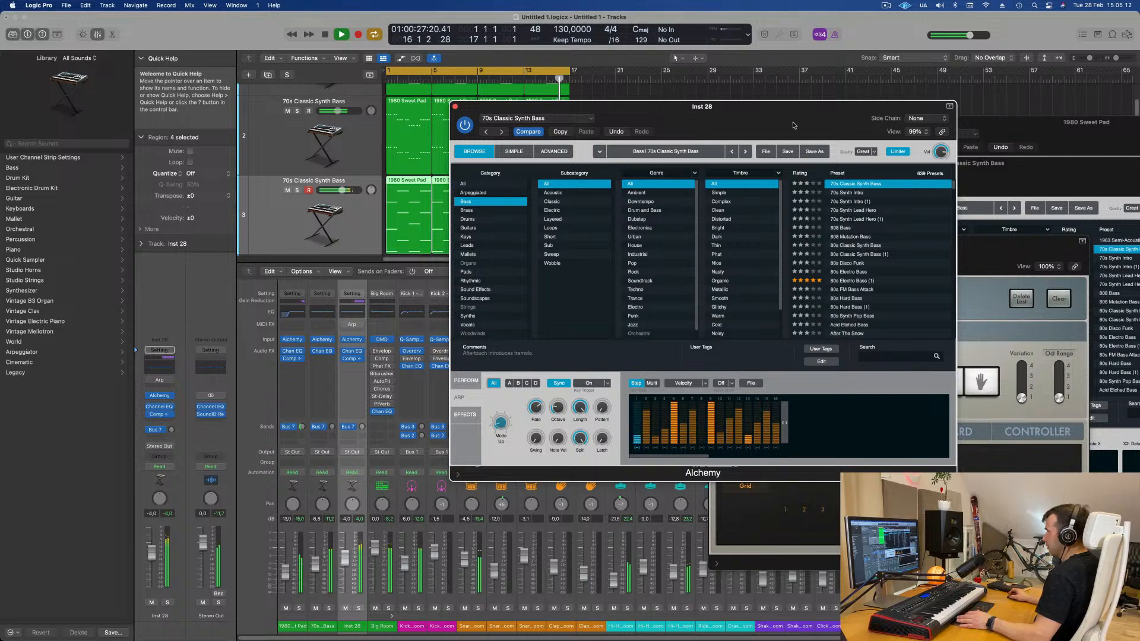
- Switch the arpeggiator pattern view between Multi and Step, then try the Tied and Down Up 16 Notes pattern presets
drag(790, 122, 809, 80)
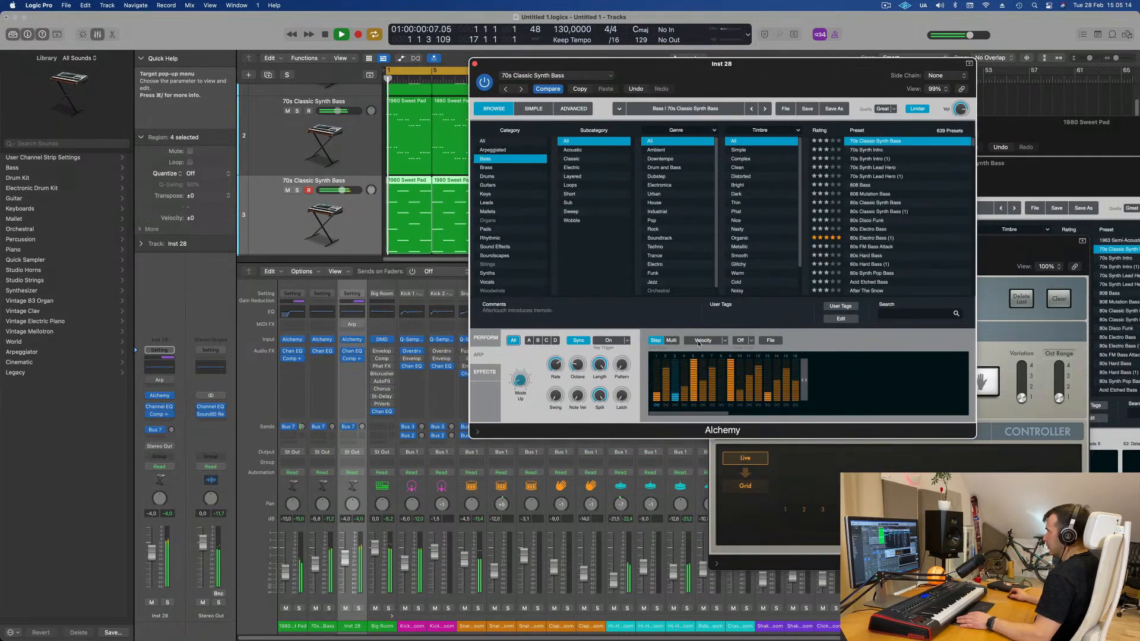
click(673, 342)
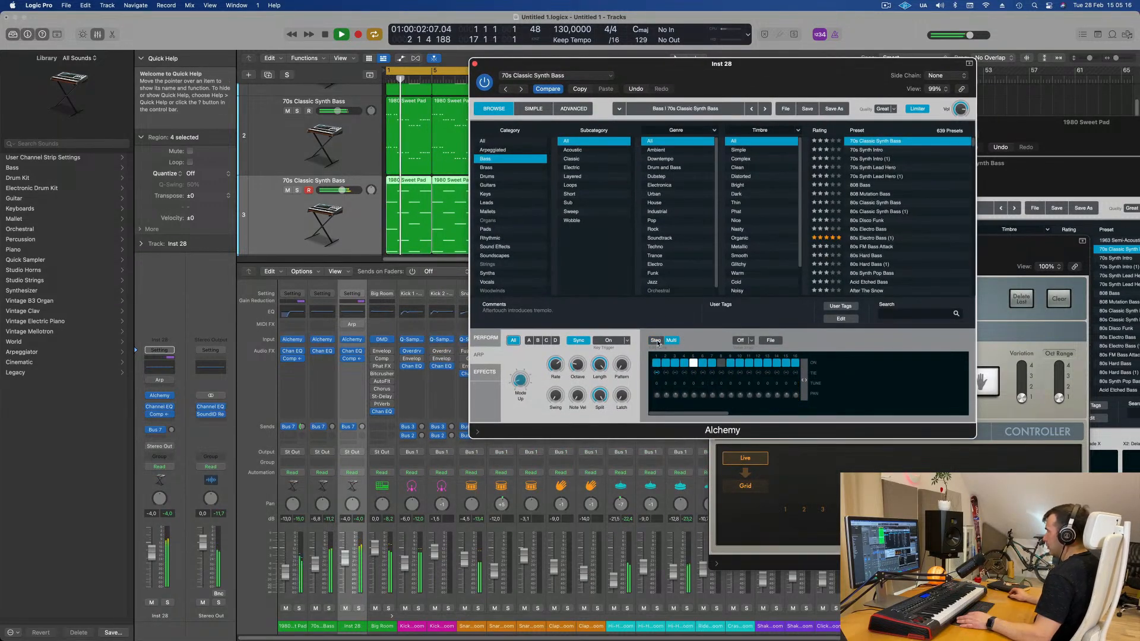
click(656, 341)
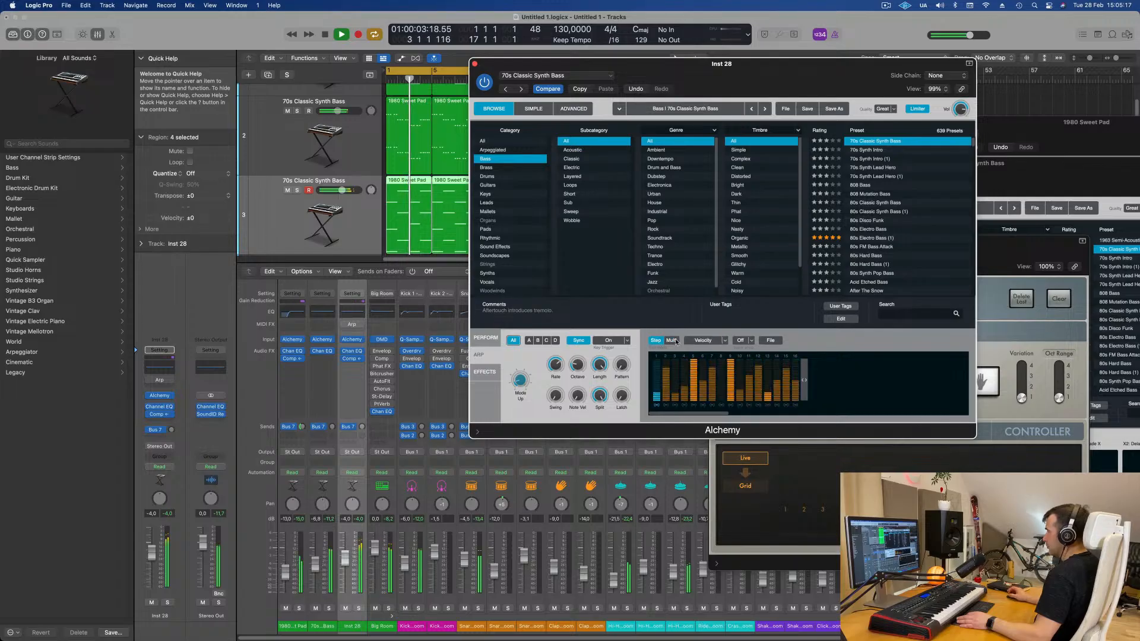
click(770, 341)
mouse_move(794, 358)
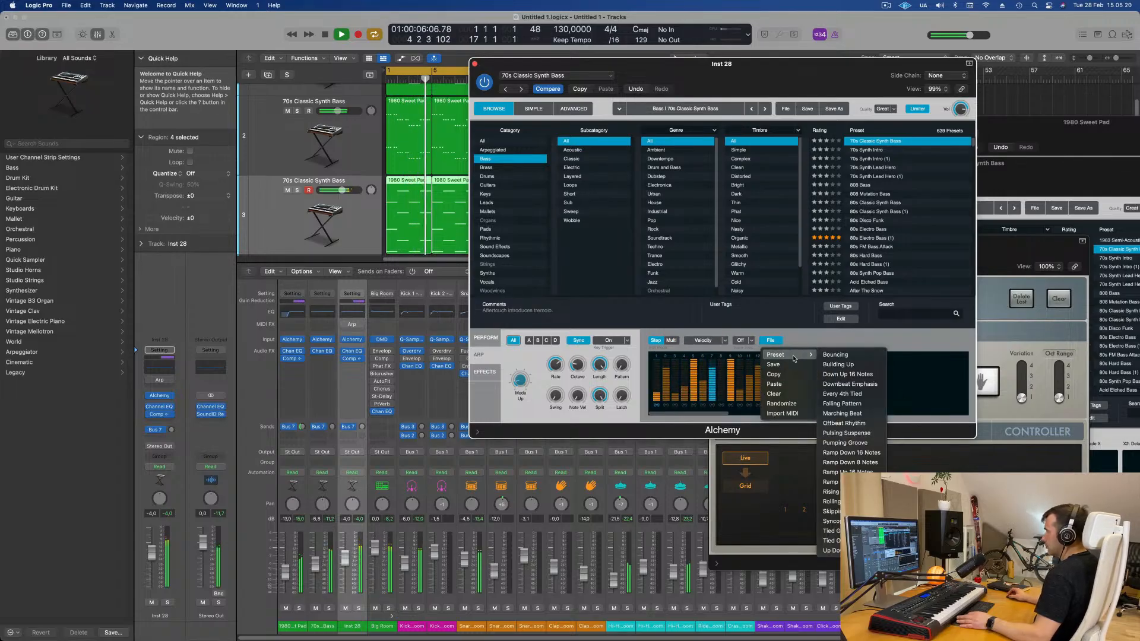
click(830, 530)
click(771, 341)
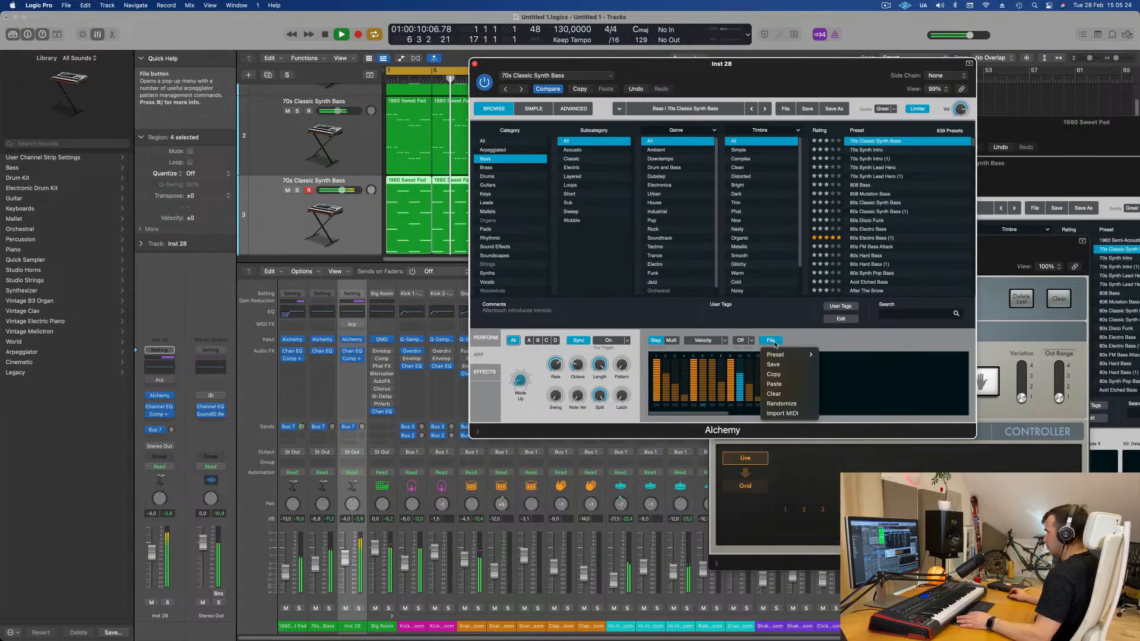
mouse_move(789, 355)
click(823, 373)
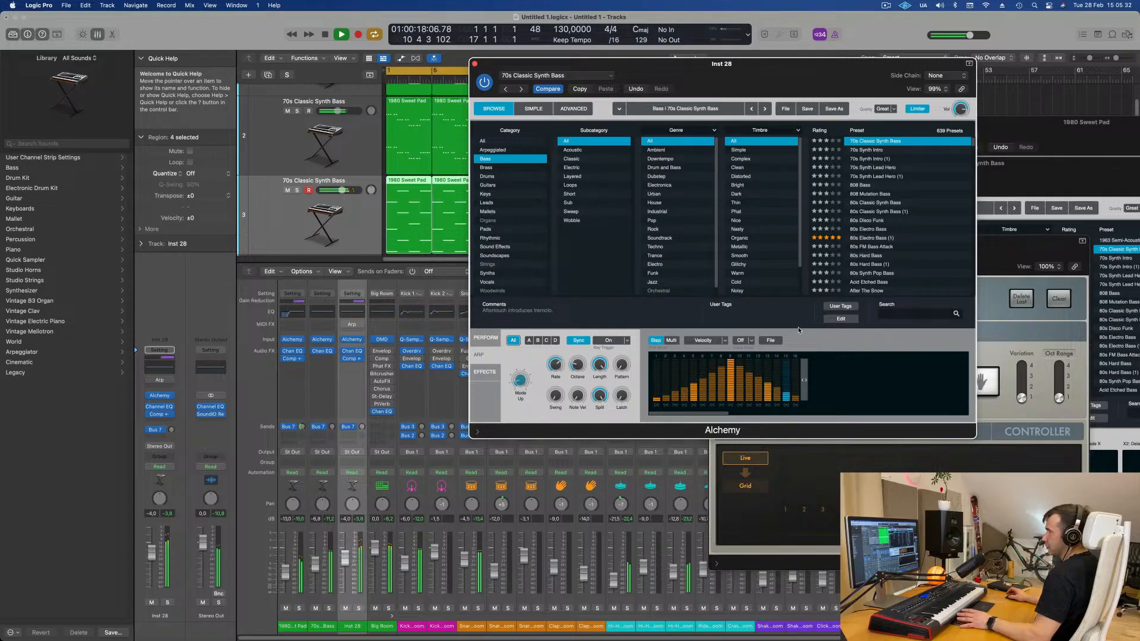
- Audition further arpeggiator pattern presets on the duplicated bass, ending on Downbeat Emphasis
click(775, 343)
mouse_move(789, 355)
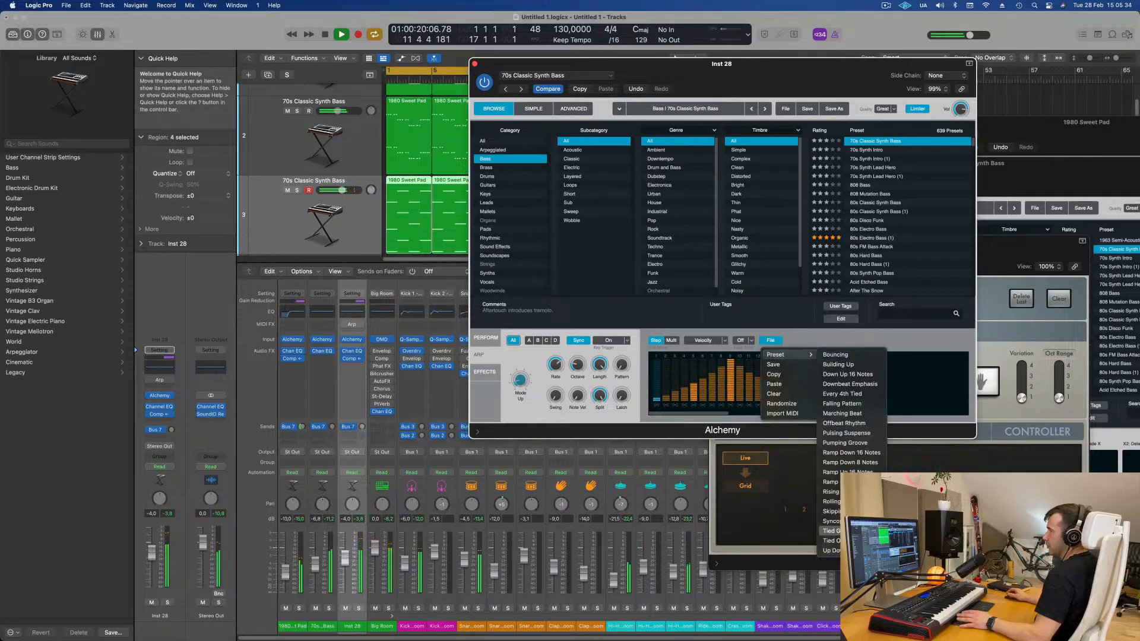
click(830, 492)
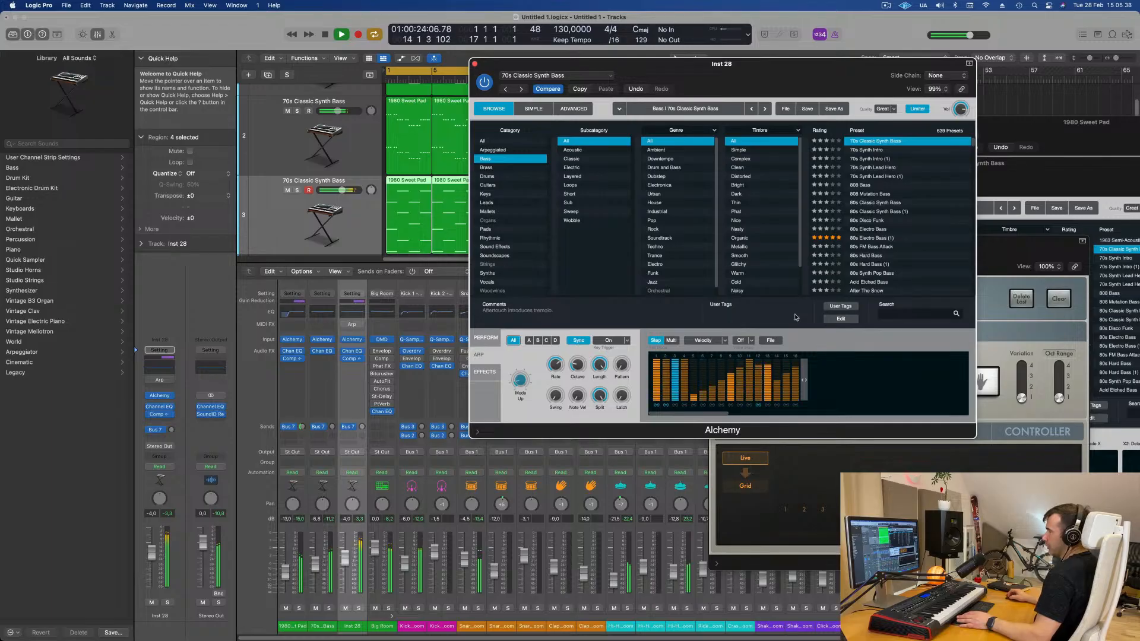
click(770, 341)
mouse_move(785, 355)
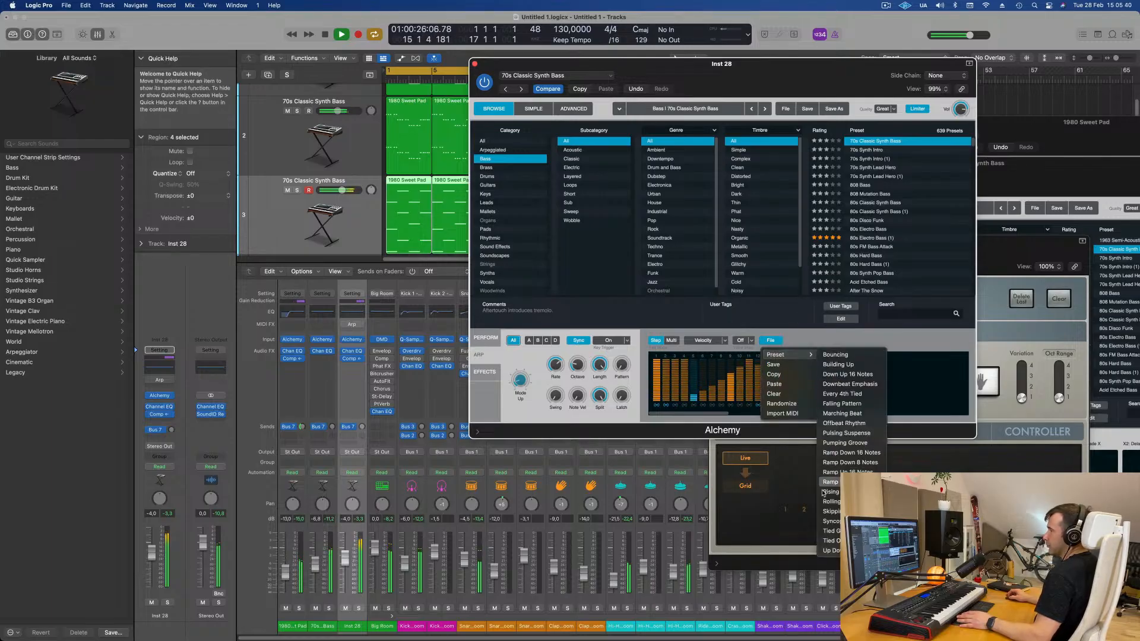
click(830, 521)
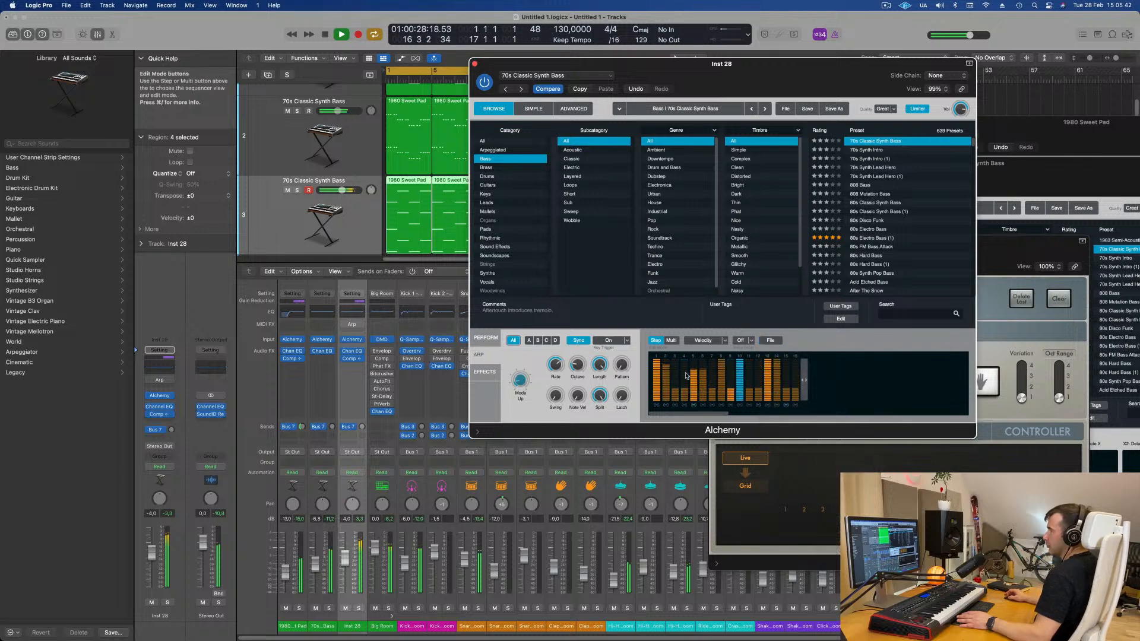
click(771, 340)
mouse_move(785, 355)
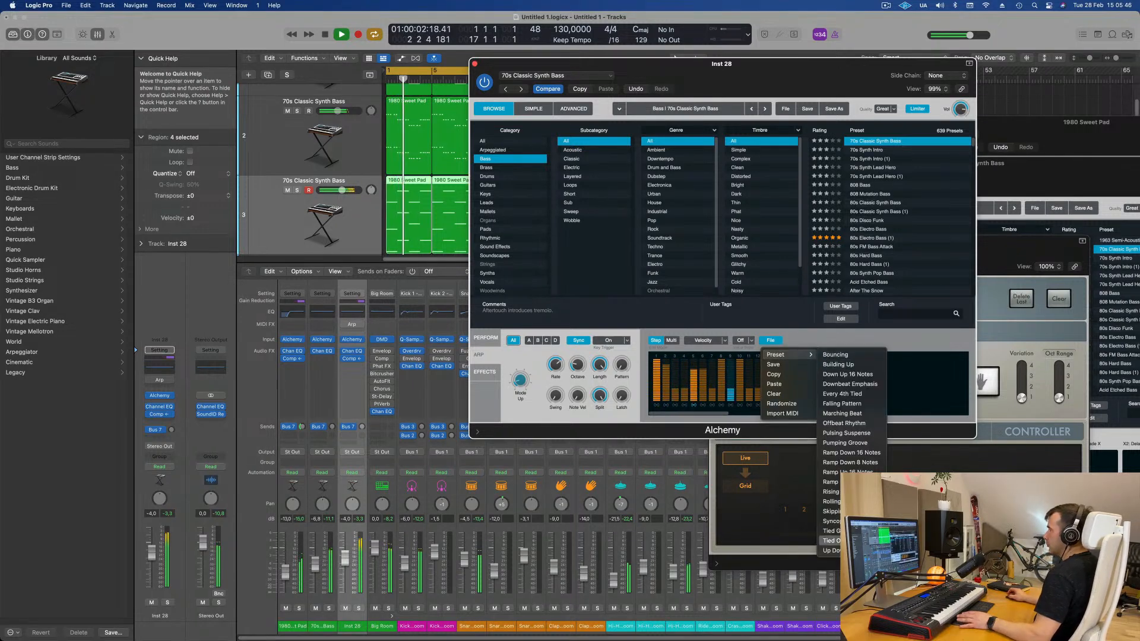
click(864, 454)
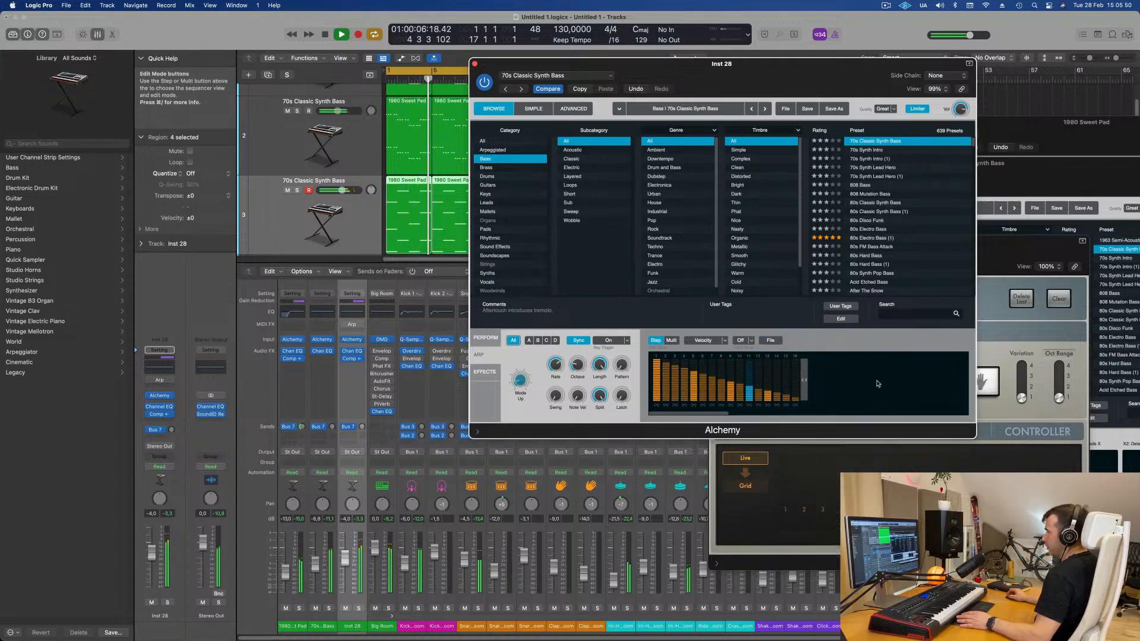
click(770, 340)
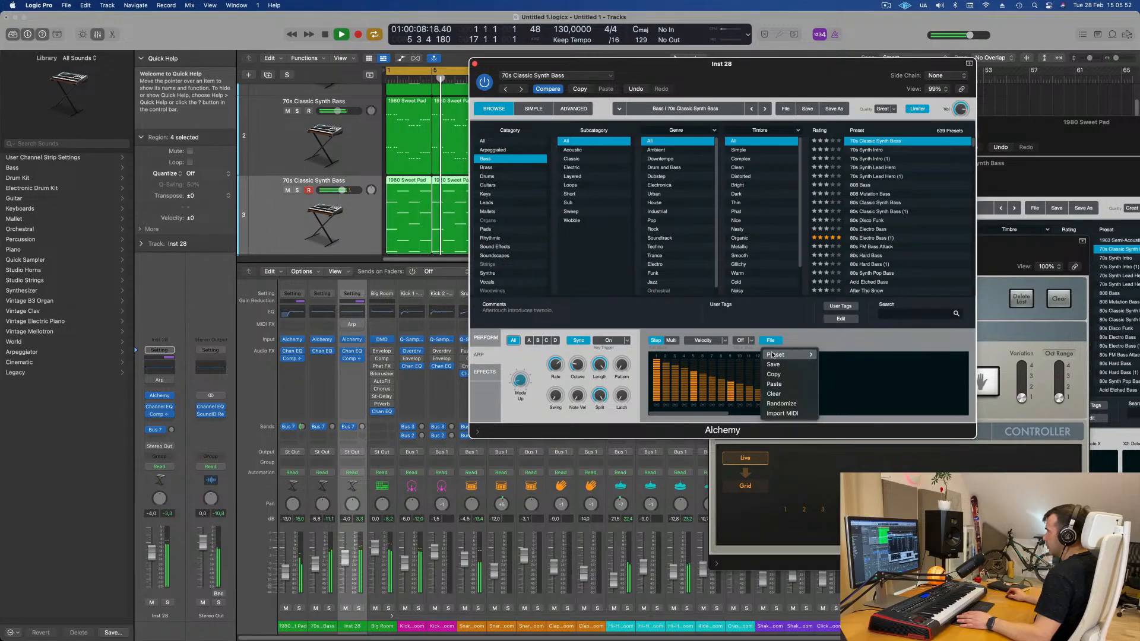
mouse_move(793, 355)
click(859, 383)
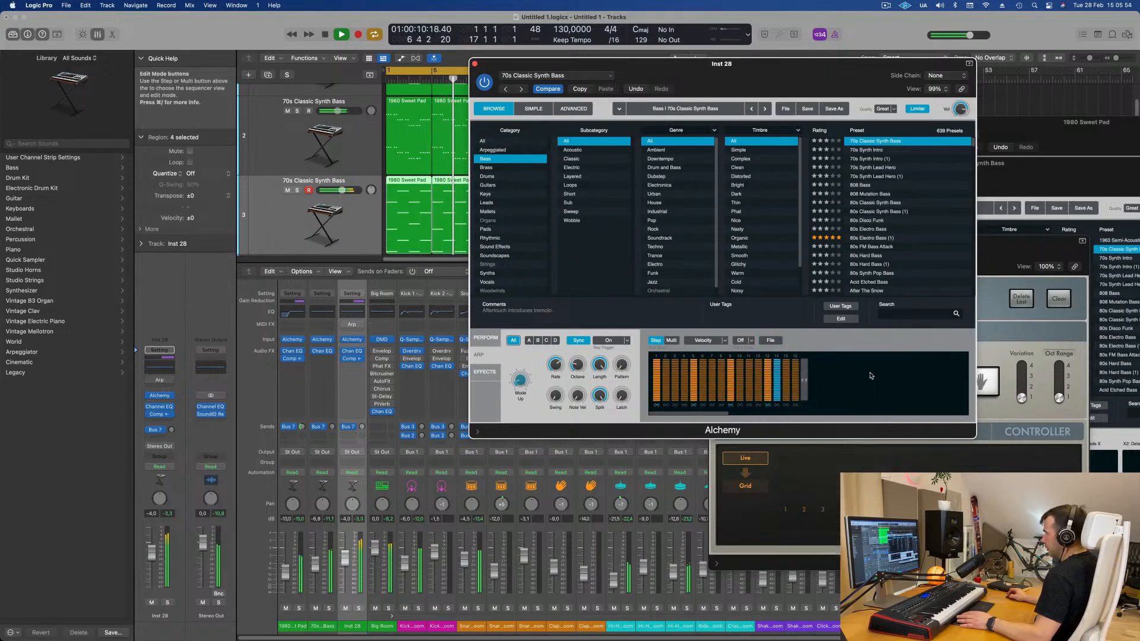
- Turn Alchemy's arpeggiator Mode off and toggle the Arp MIDI effect on the channel strip while playing back to compare
click(770, 340)
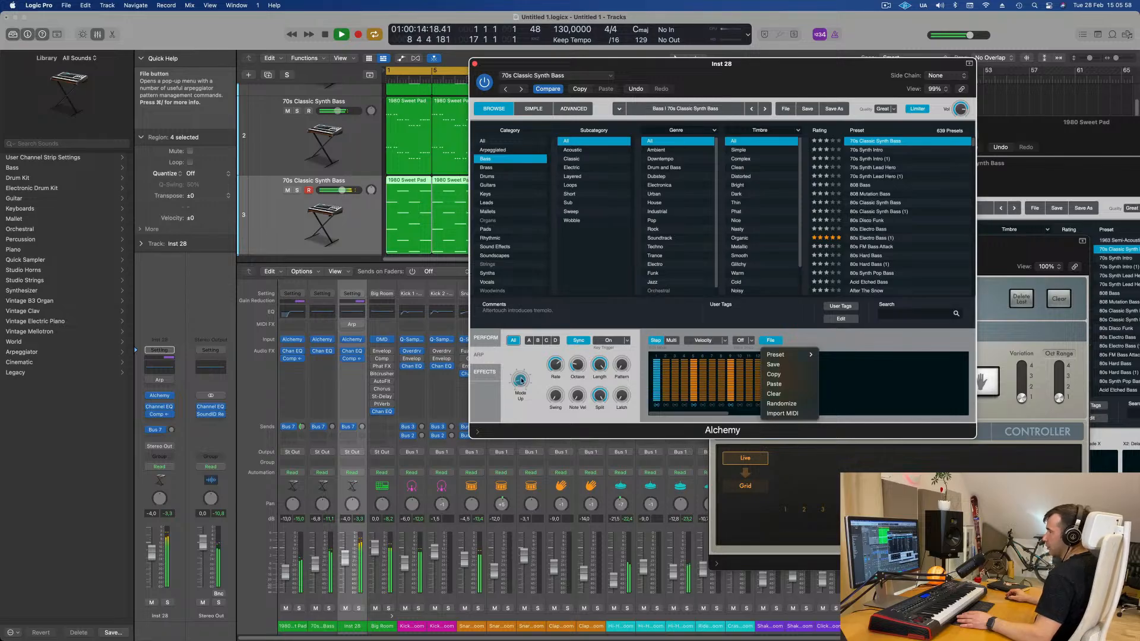
click(522, 380)
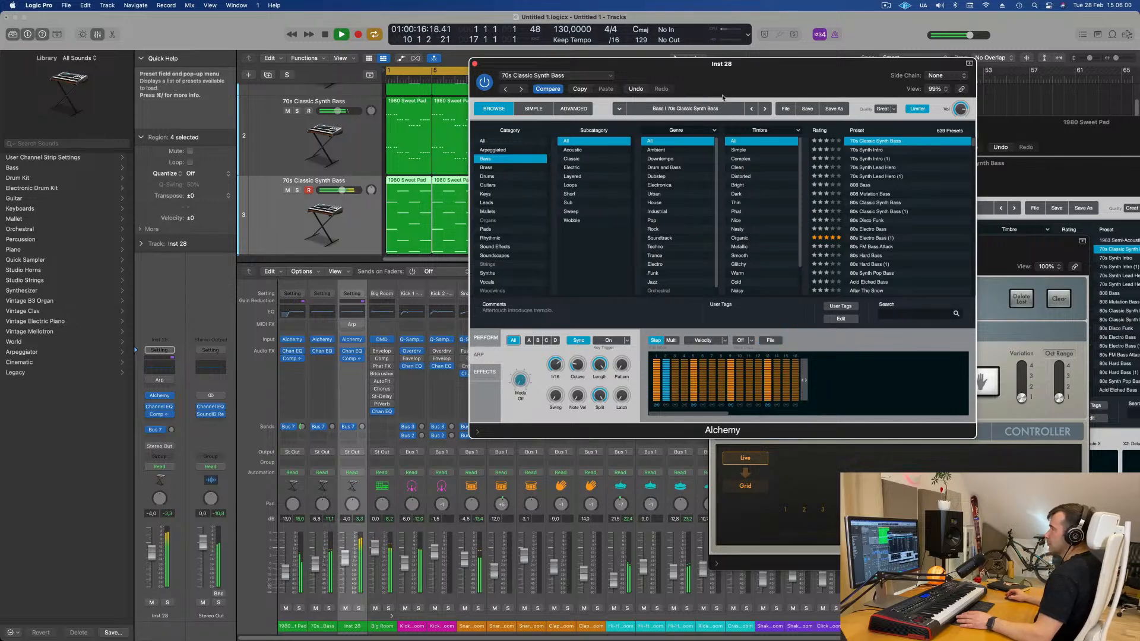
drag(734, 74, 817, 63)
key(space)
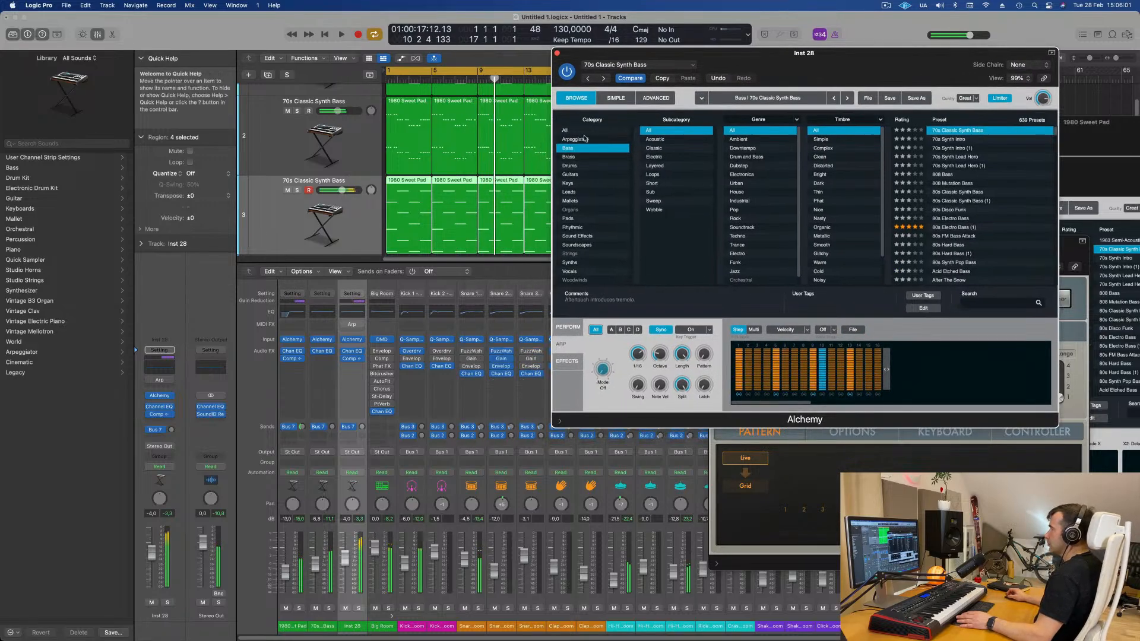
click(148, 380)
key(space)
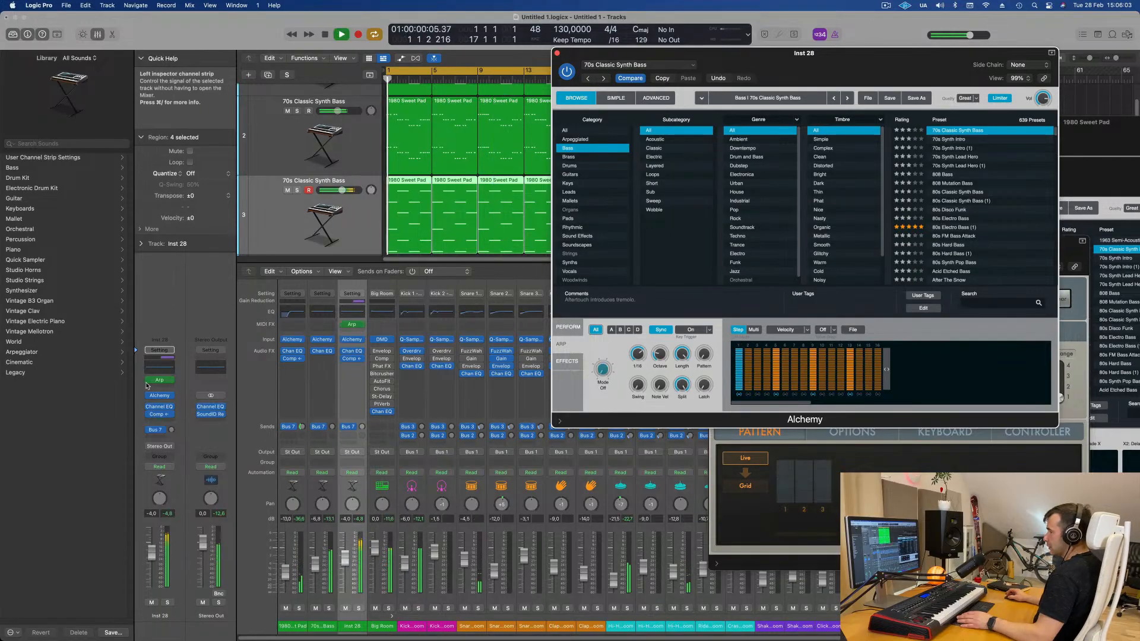
click(171, 304)
key(space)
key(space)
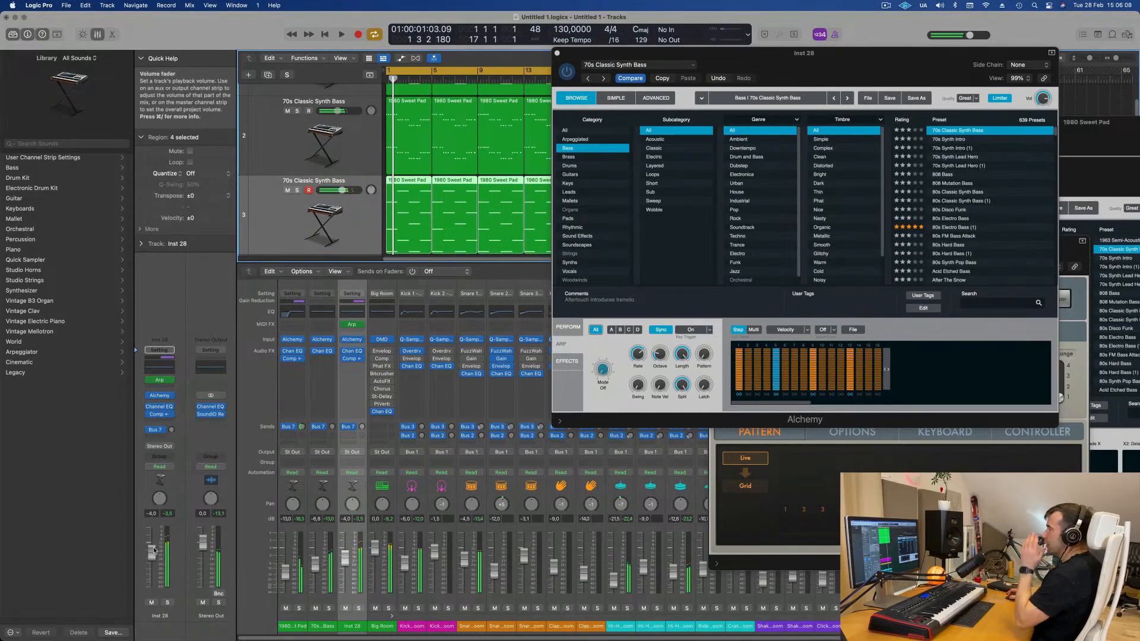
key(space)
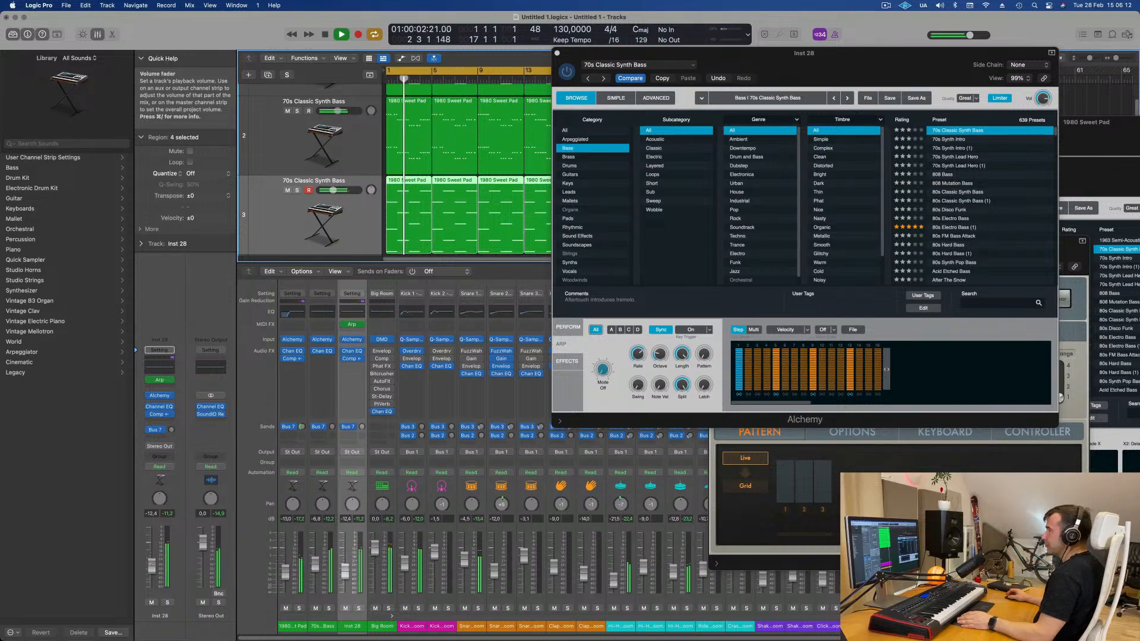
click(161, 381)
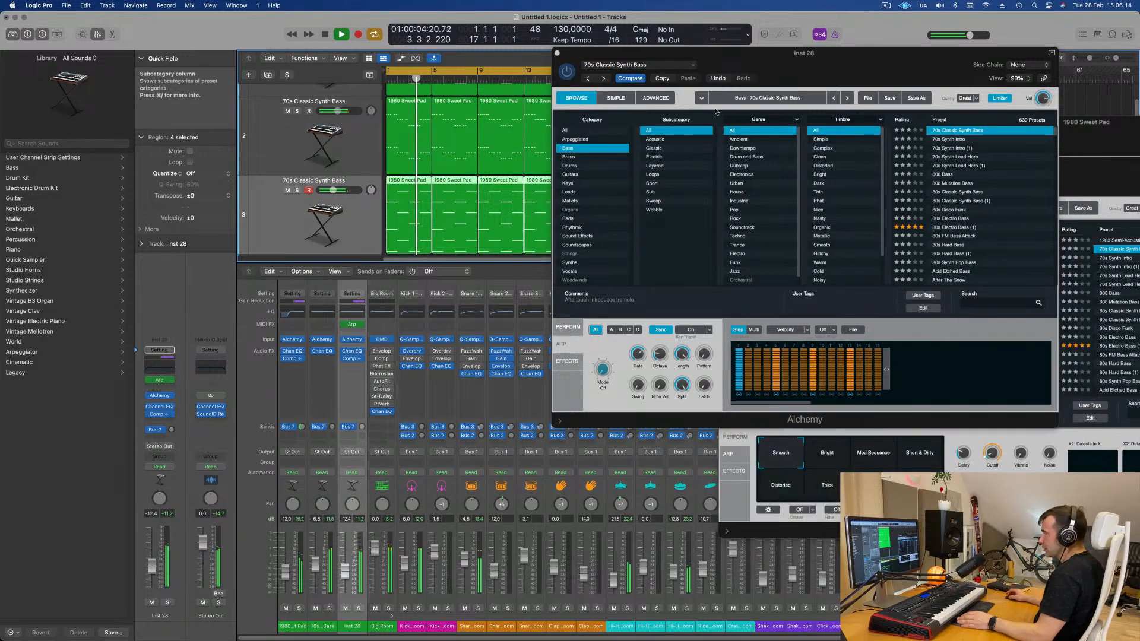
- Reposition the Alchemy window, nudge the duplicated bass volume fader slightly and close the mixer
drag(901, 63, 612, 273)
drag(540, 273, 851, 137)
click(588, 404)
key(space)
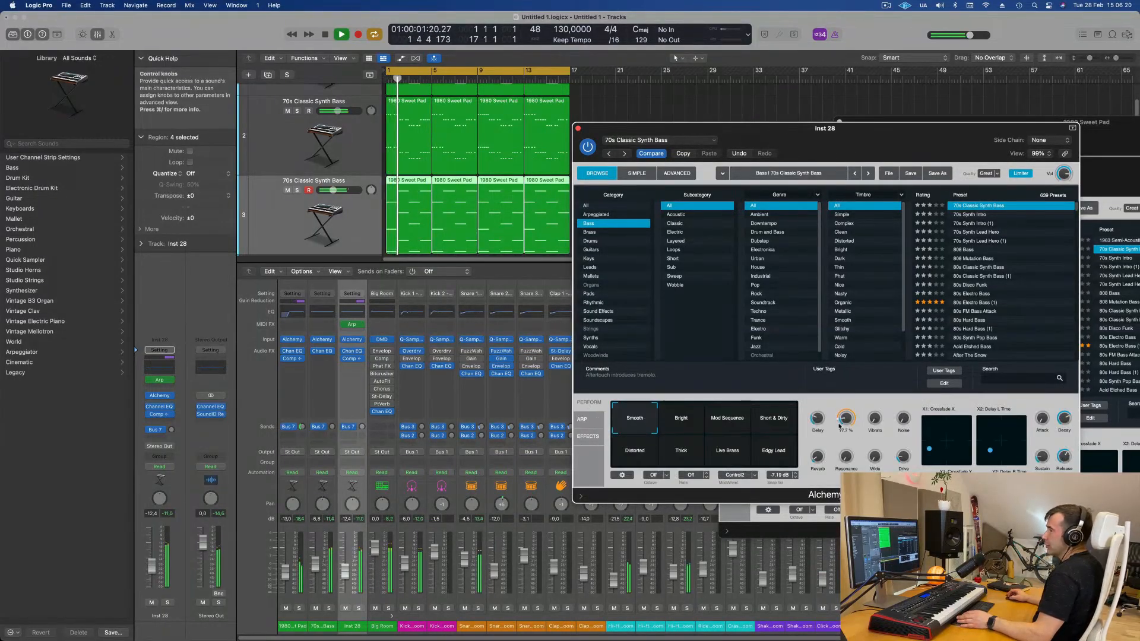
drag(942, 141, 897, 135)
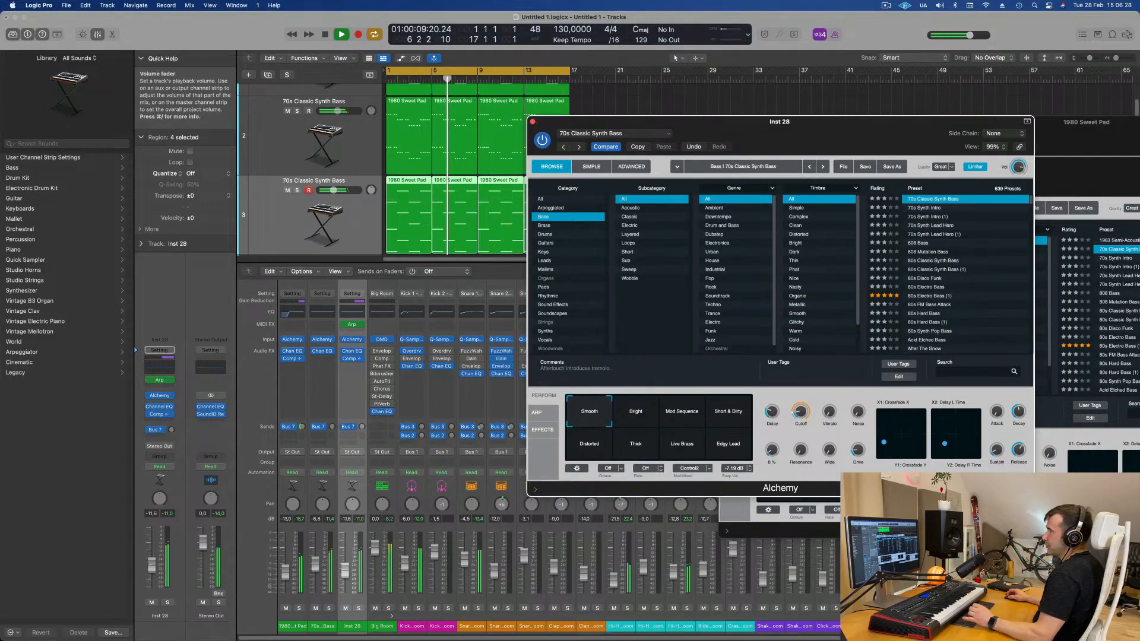
drag(152, 566, 151, 563)
drag(822, 138, 763, 155)
click(474, 139)
click(623, 126)
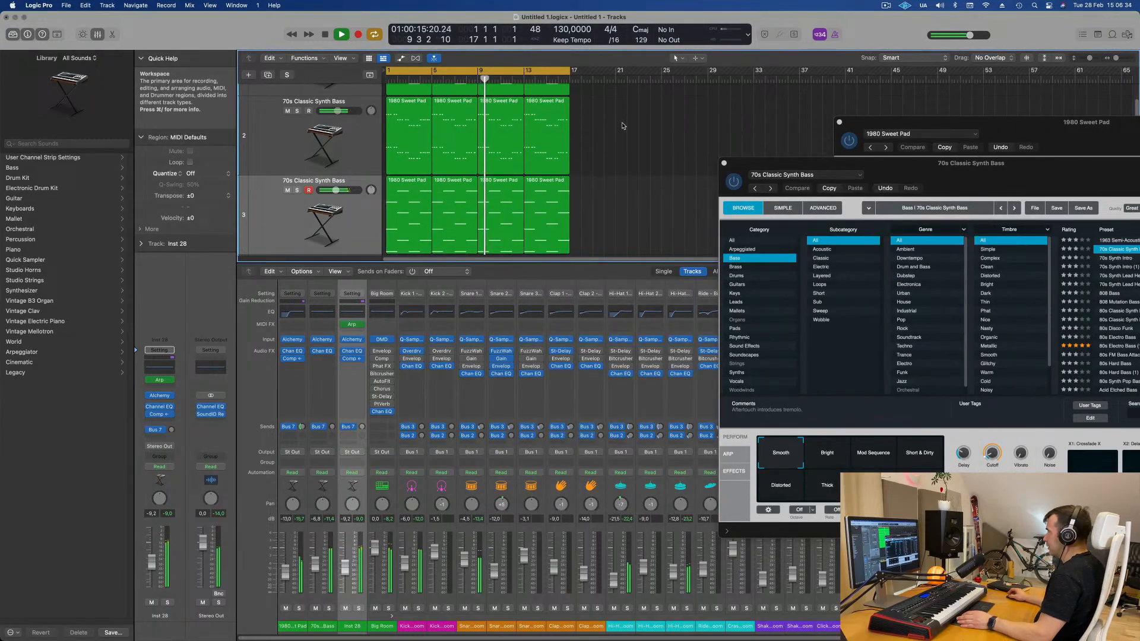
key(x)
- Duplicate the bass track to create a new empty track below it
click(291, 232)
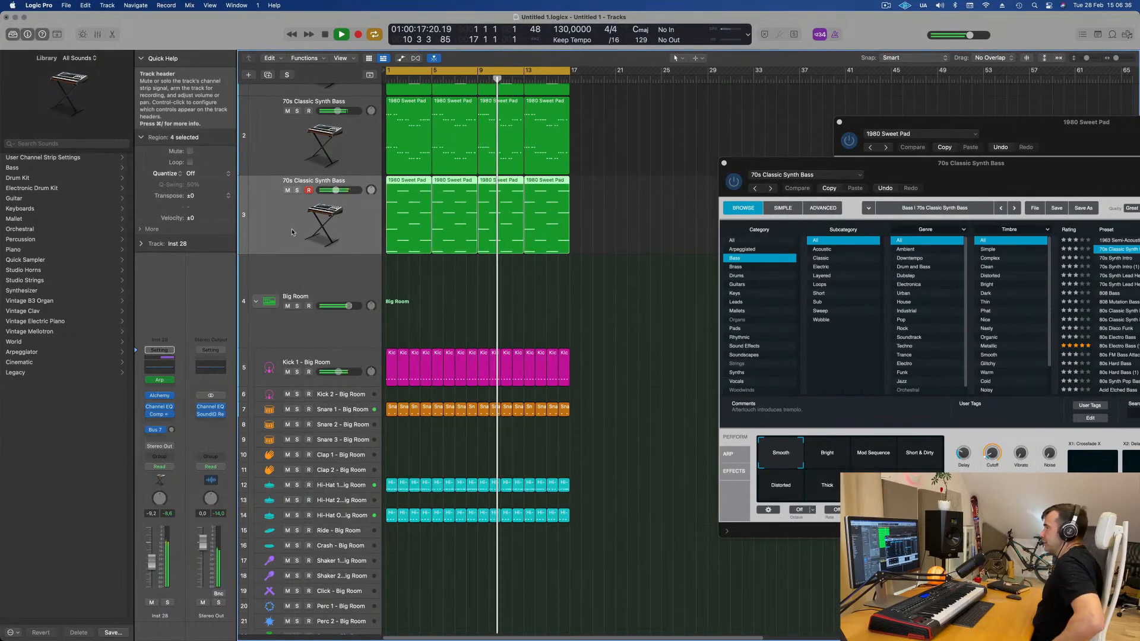
click(268, 74)
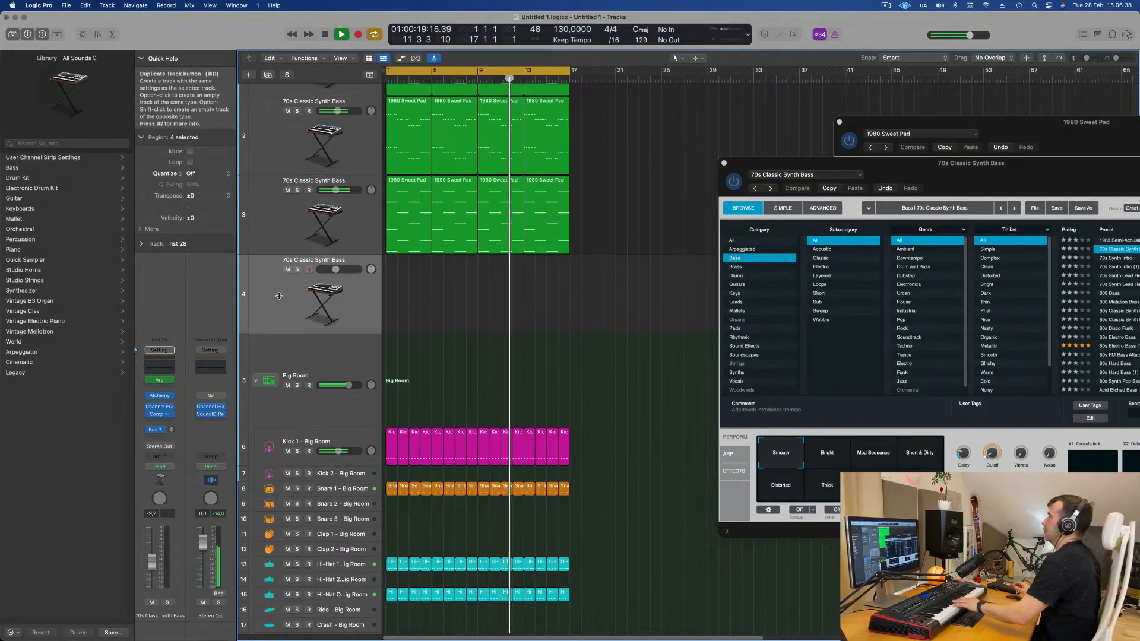
click(513, 311)
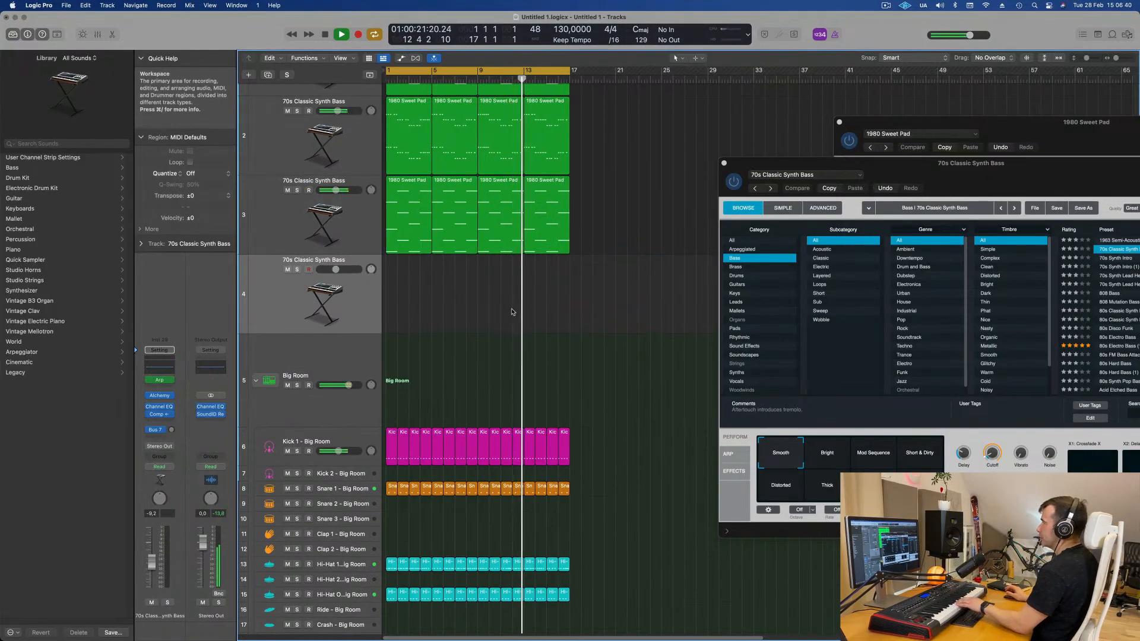
scroll(512, 312, up, 3)
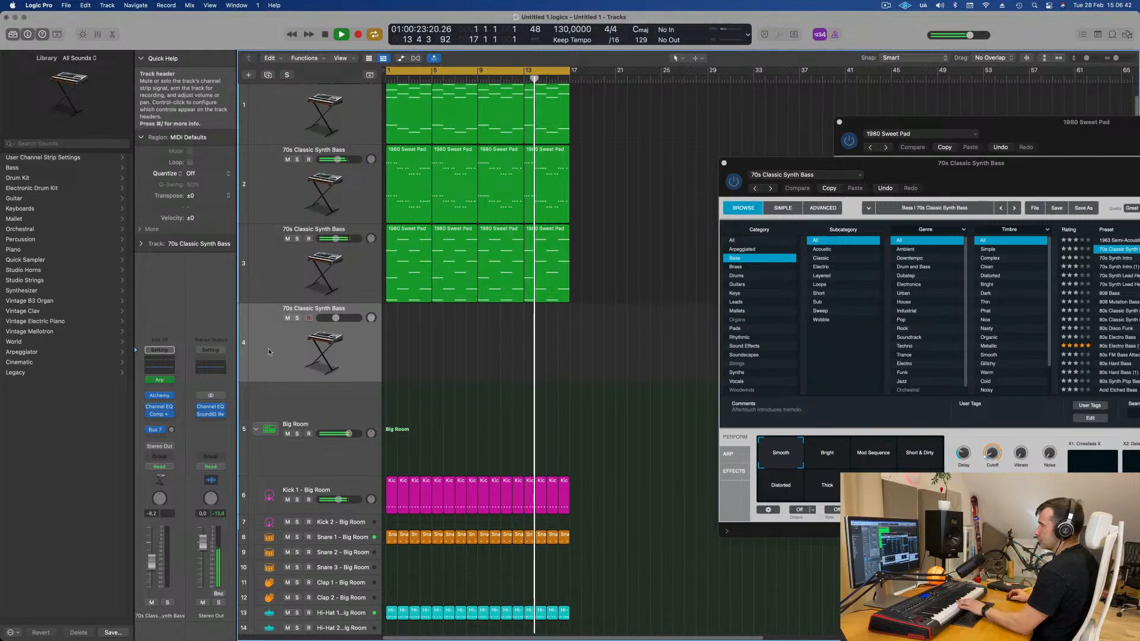
- Open the 1980 Sweet Pad region on track 3 in the Piano Roll to check its notes
click(406, 228)
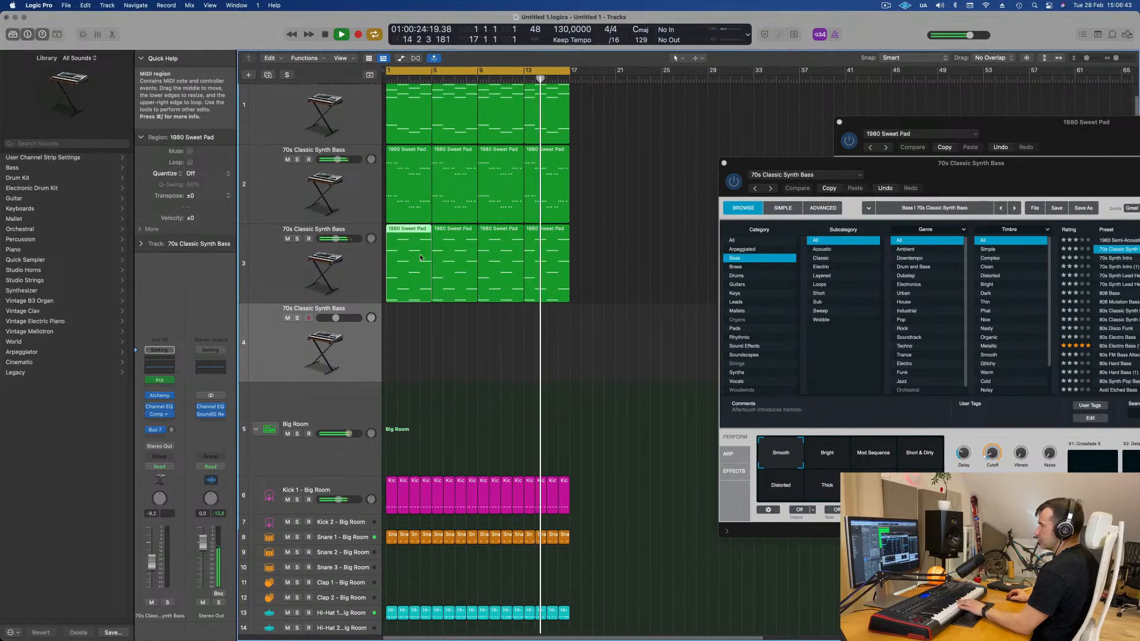
double_click(407, 227)
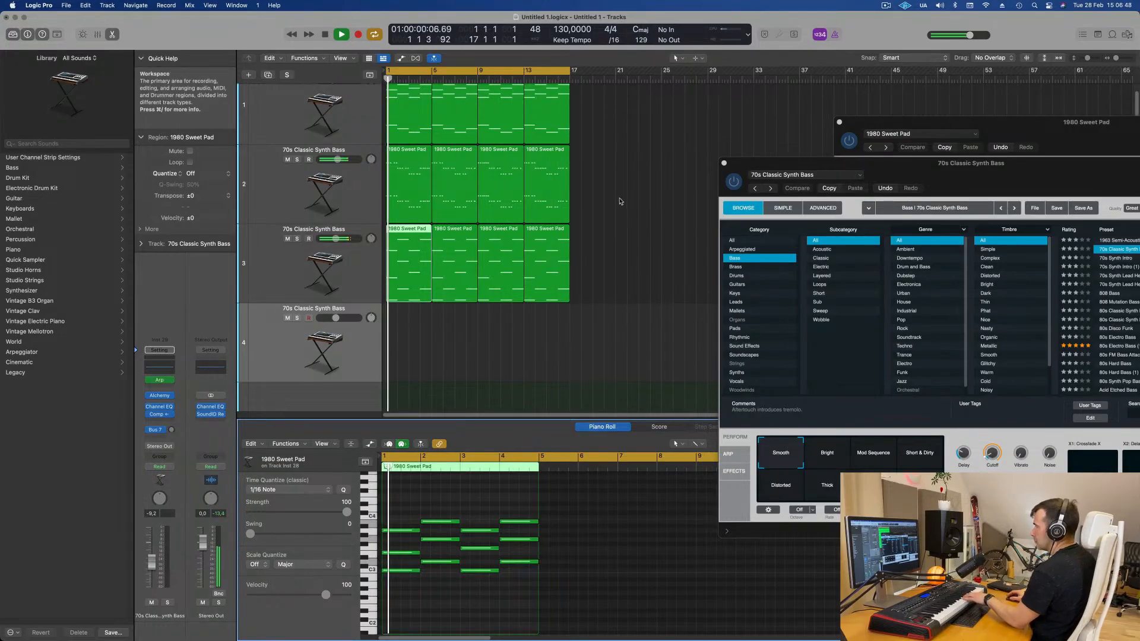
click(622, 170)
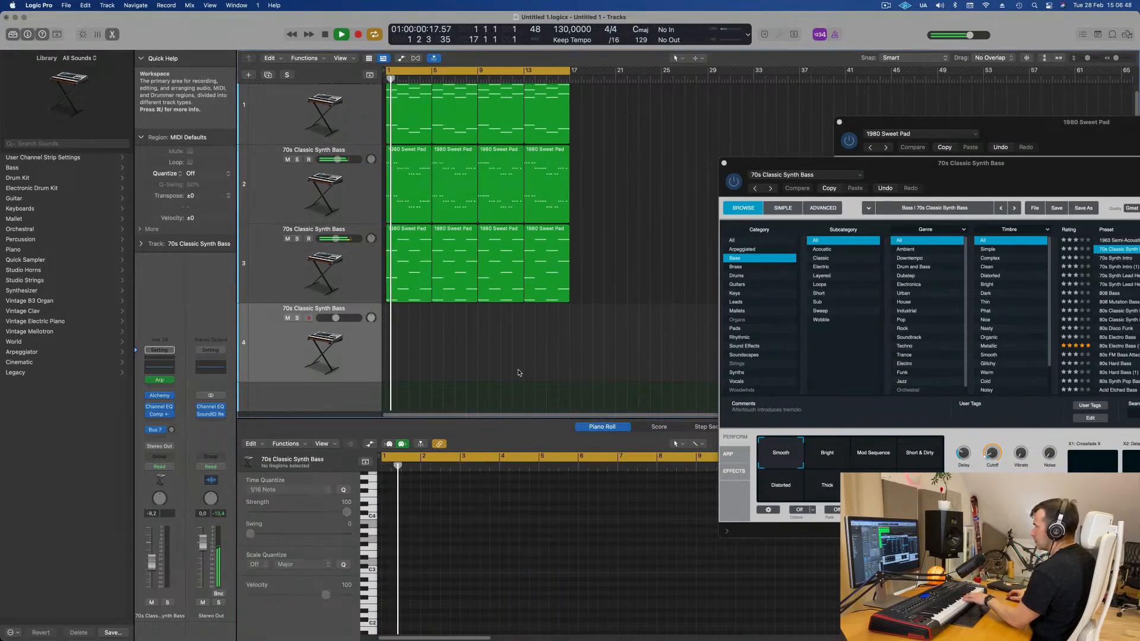
- Remove the Arp MIDI effect from the new track's channel strip and open its Alchemy instrument
click(171, 381)
click(147, 382)
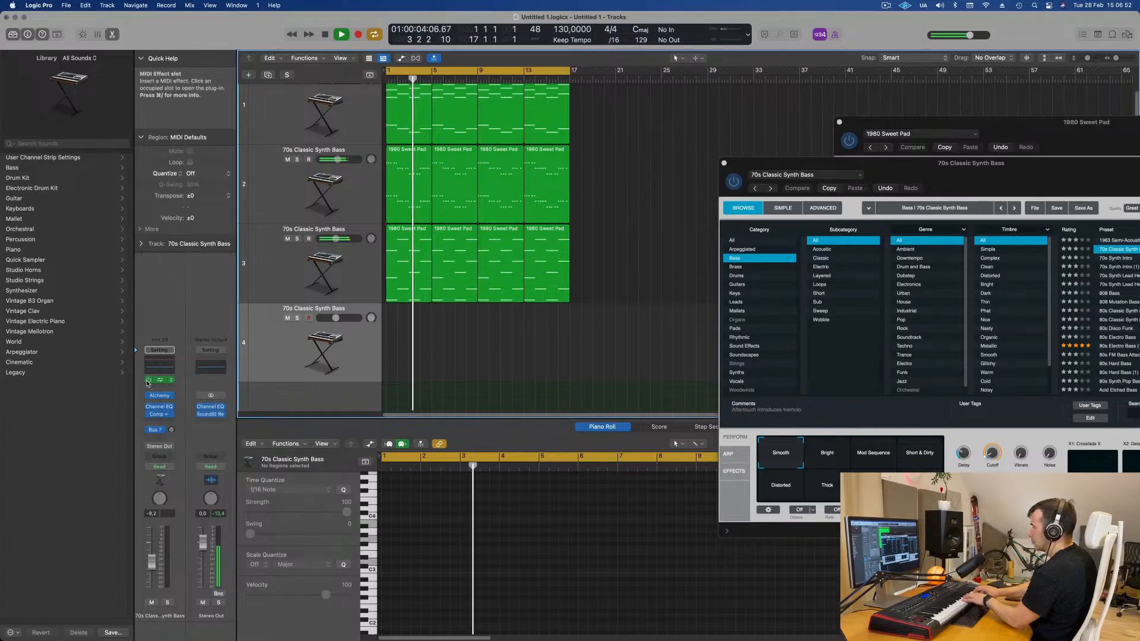
click(159, 395)
click(171, 429)
drag(177, 408, 180, 392)
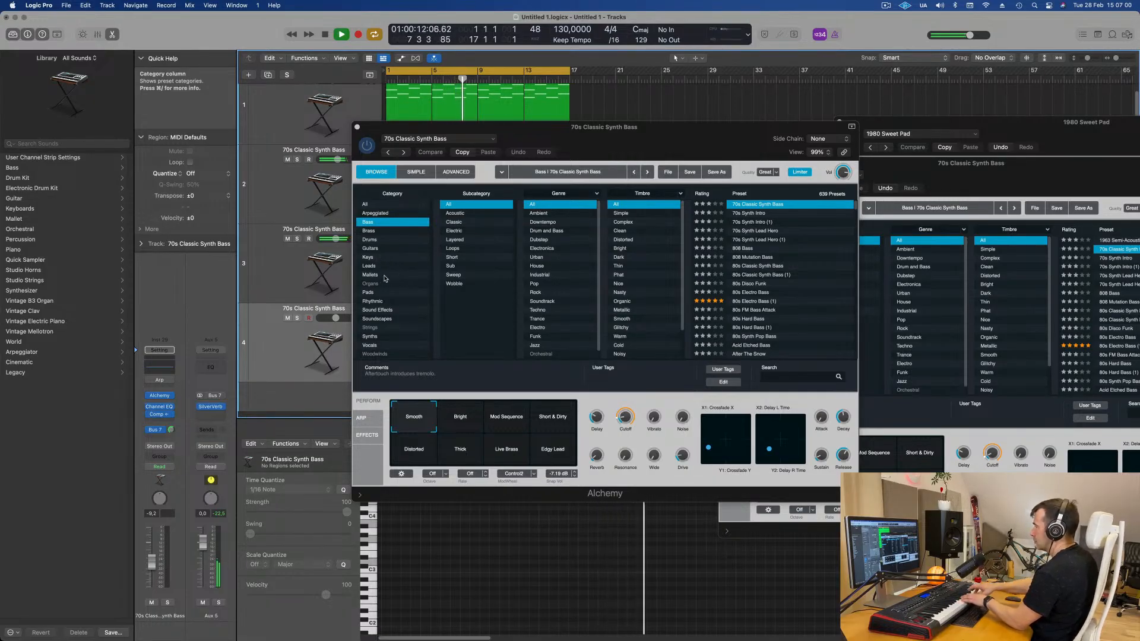
- Load the Flute Phonics preset from Alchemy's Keys category on the new track
click(368, 257)
drag(581, 138, 714, 183)
scroll(931, 375, down, 5)
scroll(932, 374, down, 5)
click(882, 335)
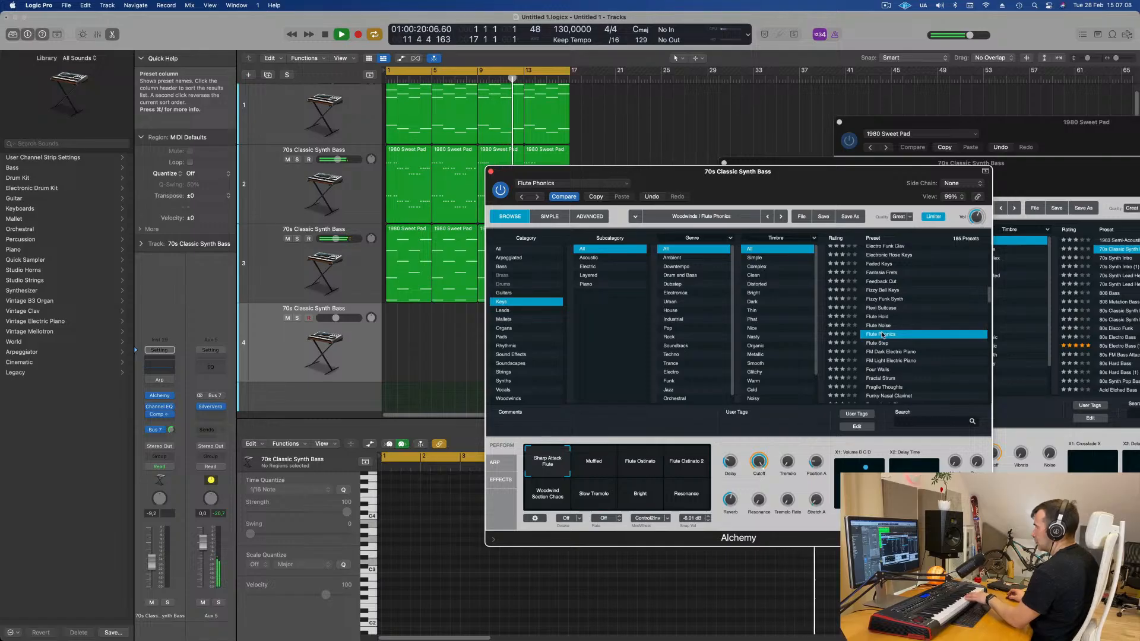
drag(783, 192, 719, 158)
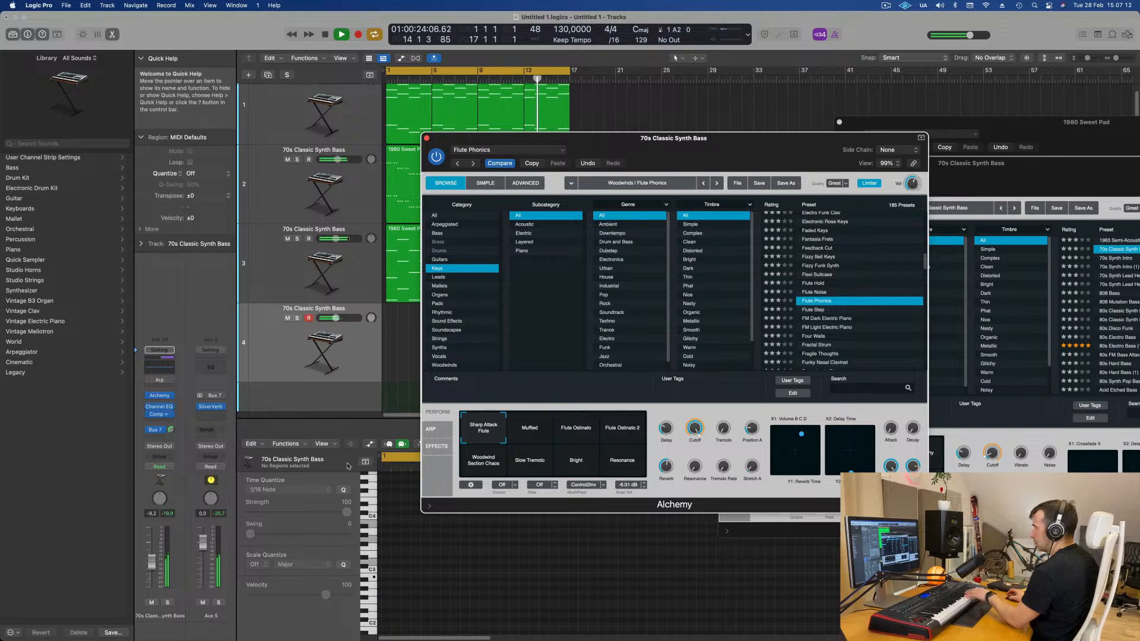
- Adjust the new track's volume fader and audition the Flute Phonics performance snapshots, ending on Sharp Attack Flute
click(156, 543)
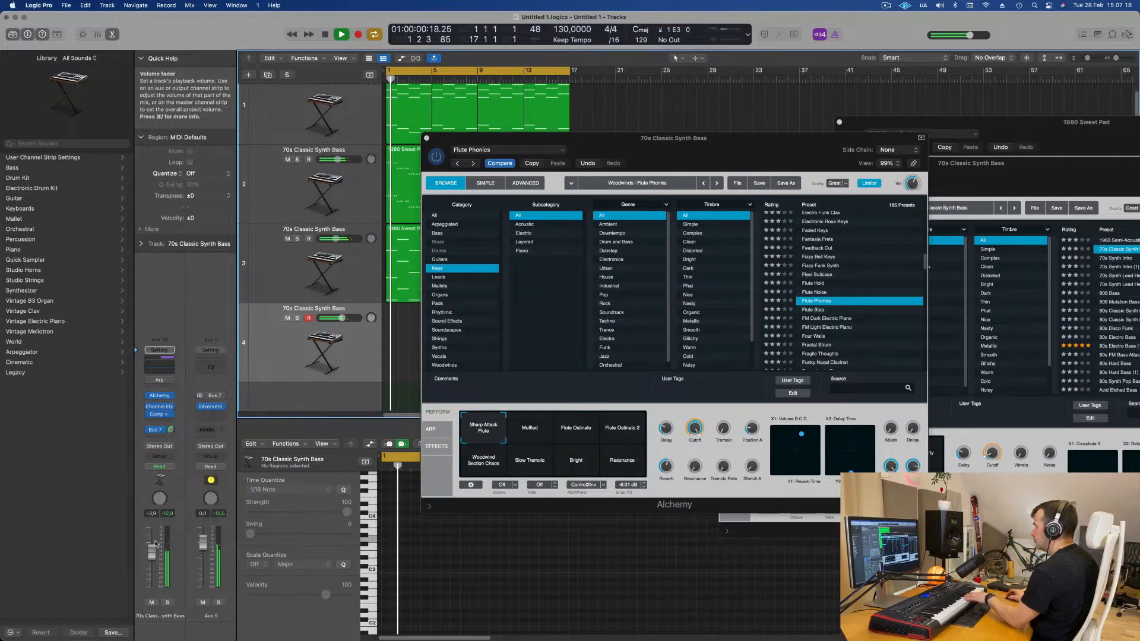
drag(152, 552, 155, 546)
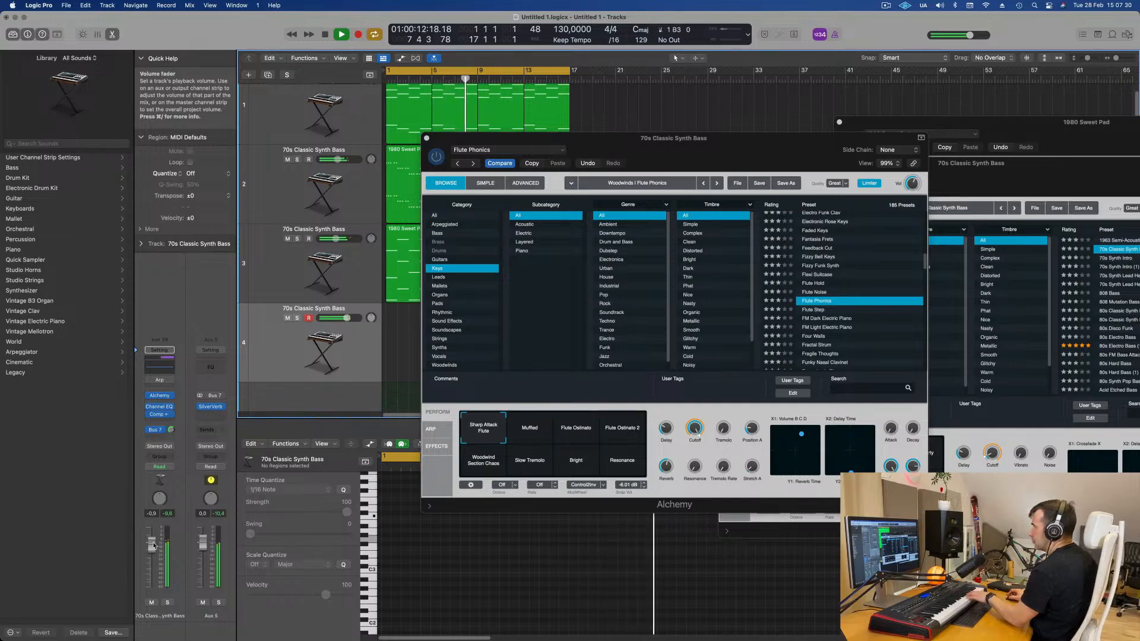
click(538, 428)
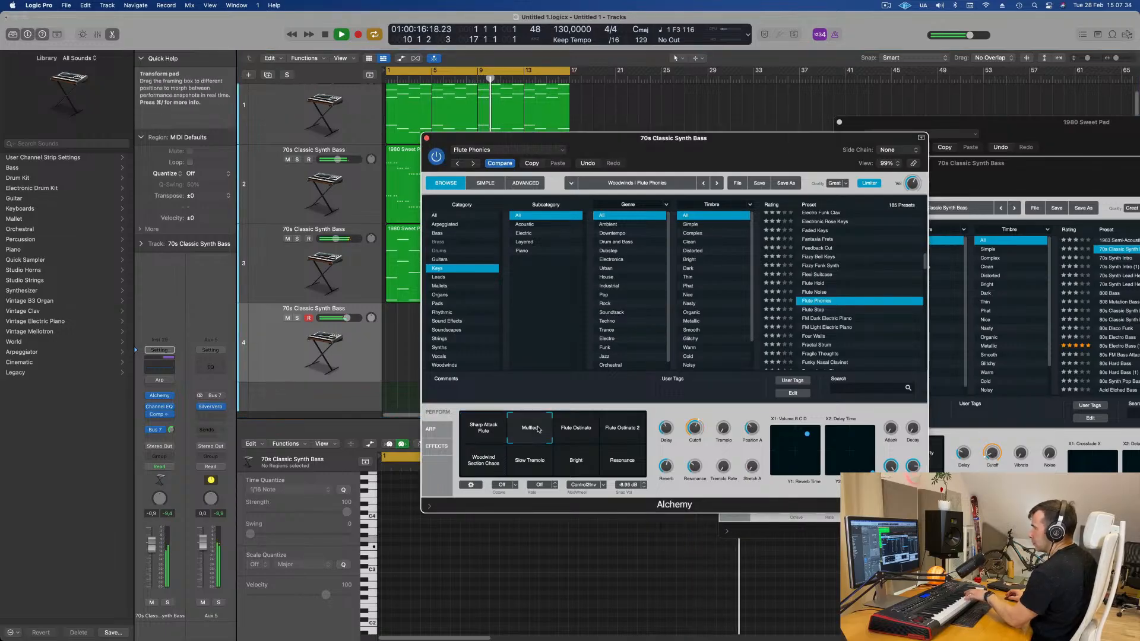
click(576, 434)
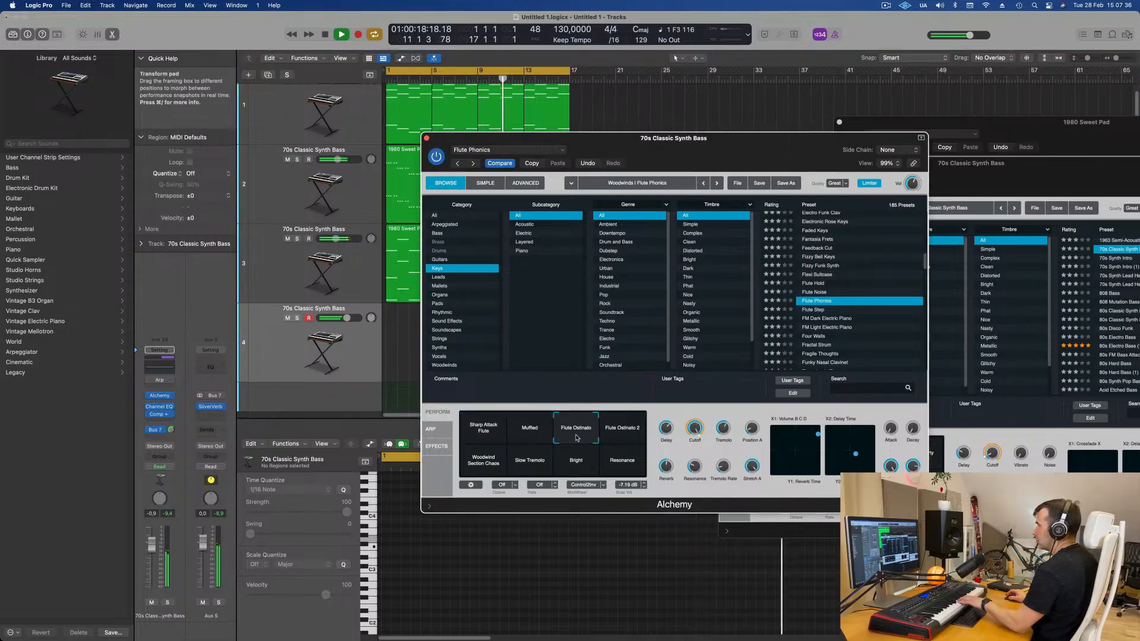
click(620, 435)
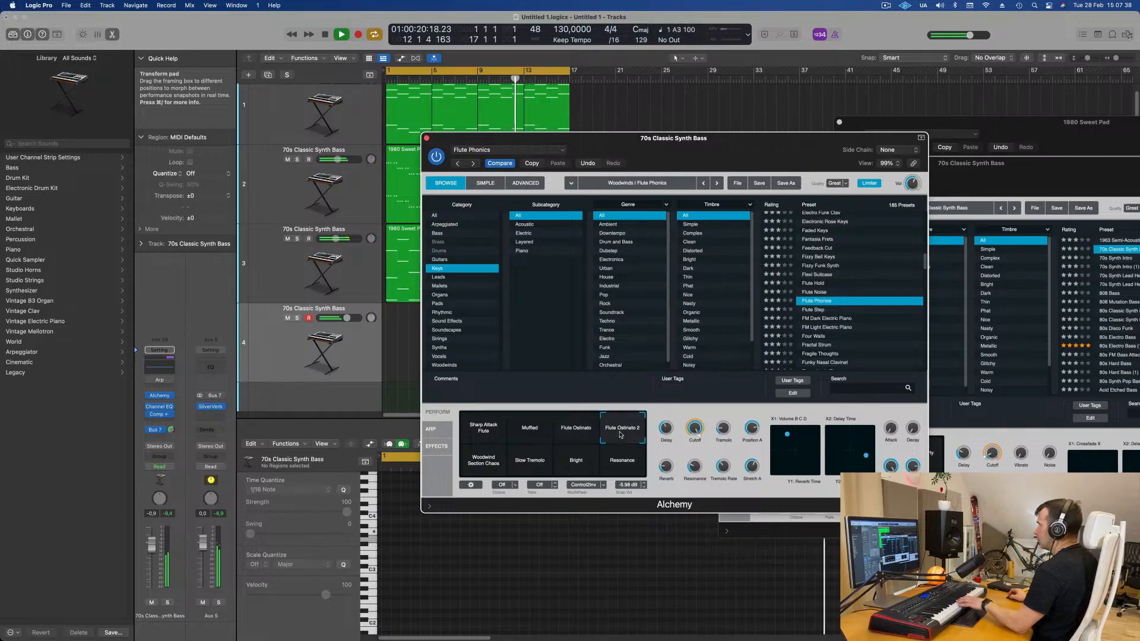
click(487, 464)
click(577, 462)
click(497, 464)
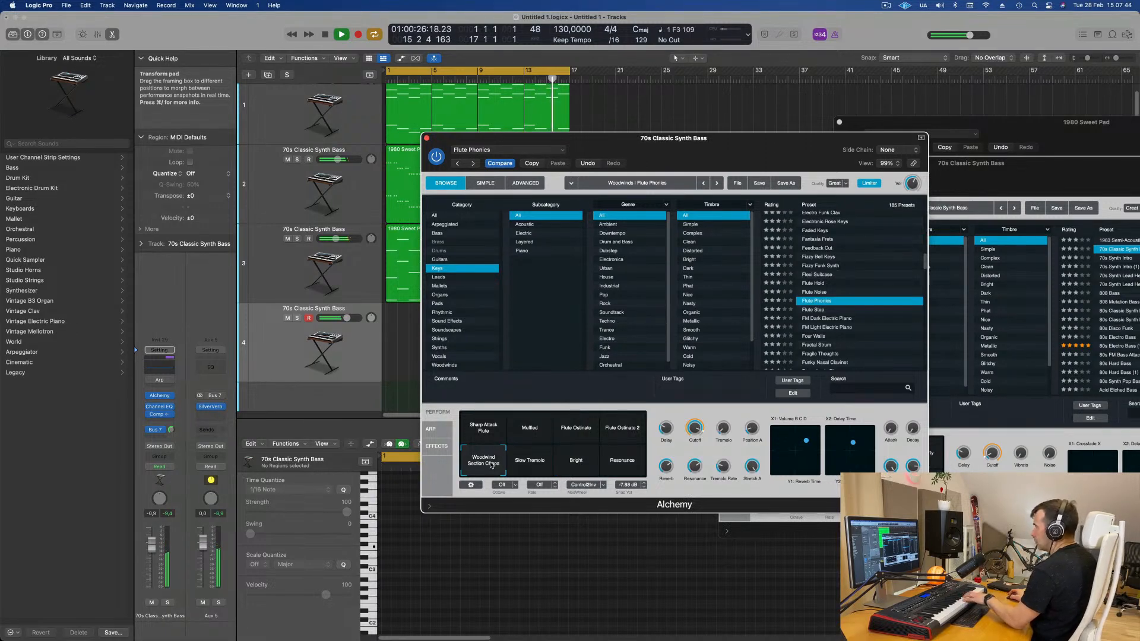
click(571, 463)
click(475, 430)
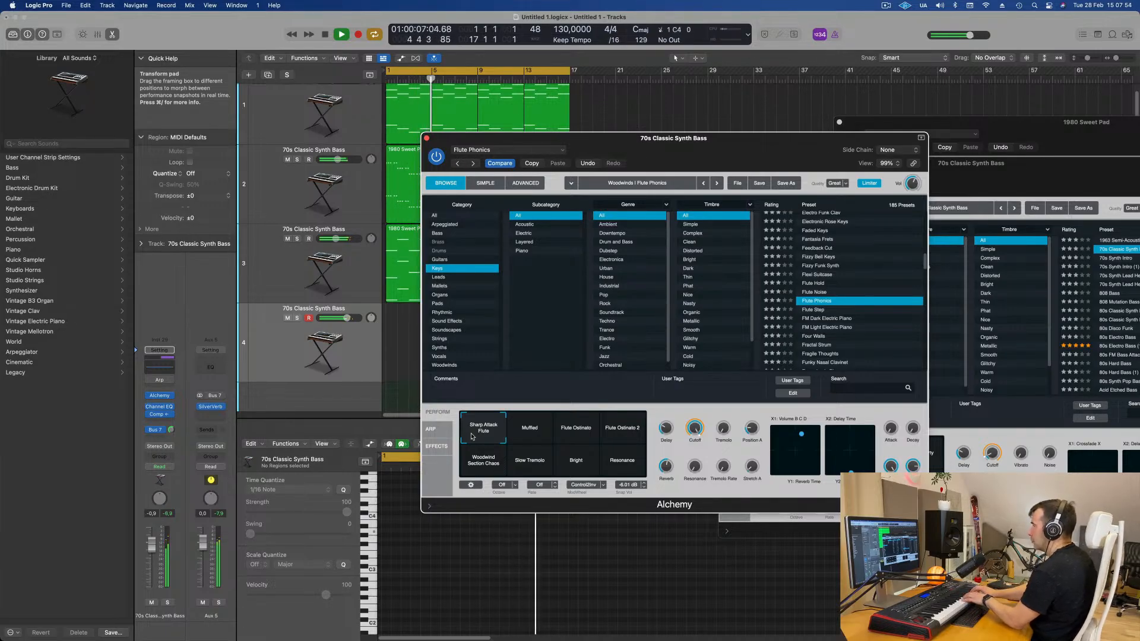
- Try the FM Dark Electric Piano preset while adjusting the track volume and Alchemy's master volume
click(832, 319)
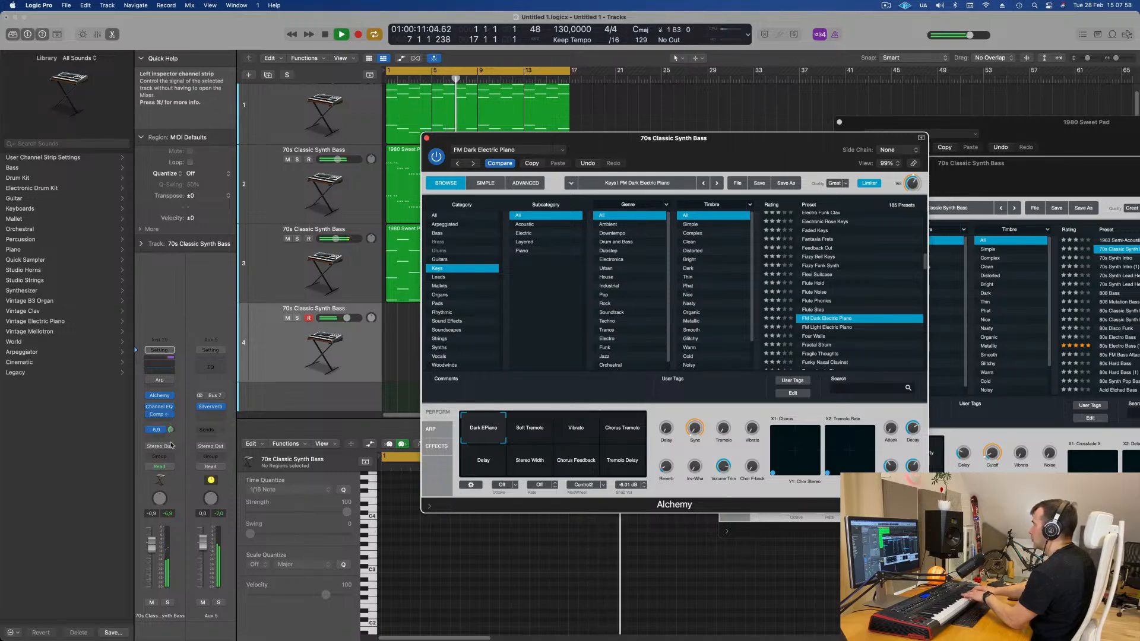
drag(152, 544, 153, 536)
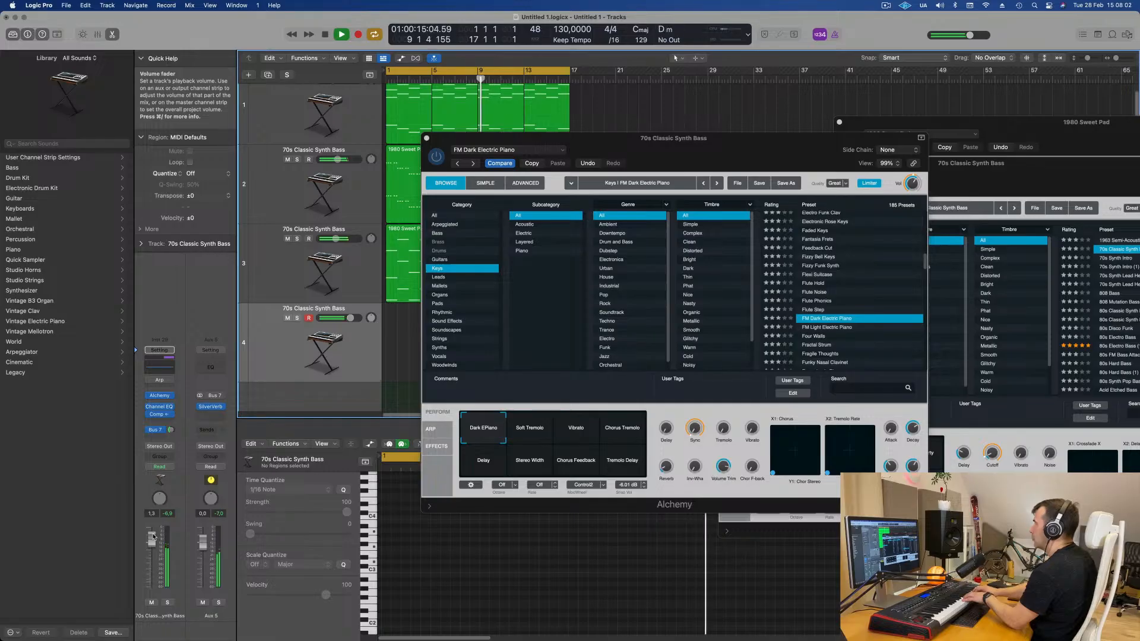
drag(171, 430, 173, 422)
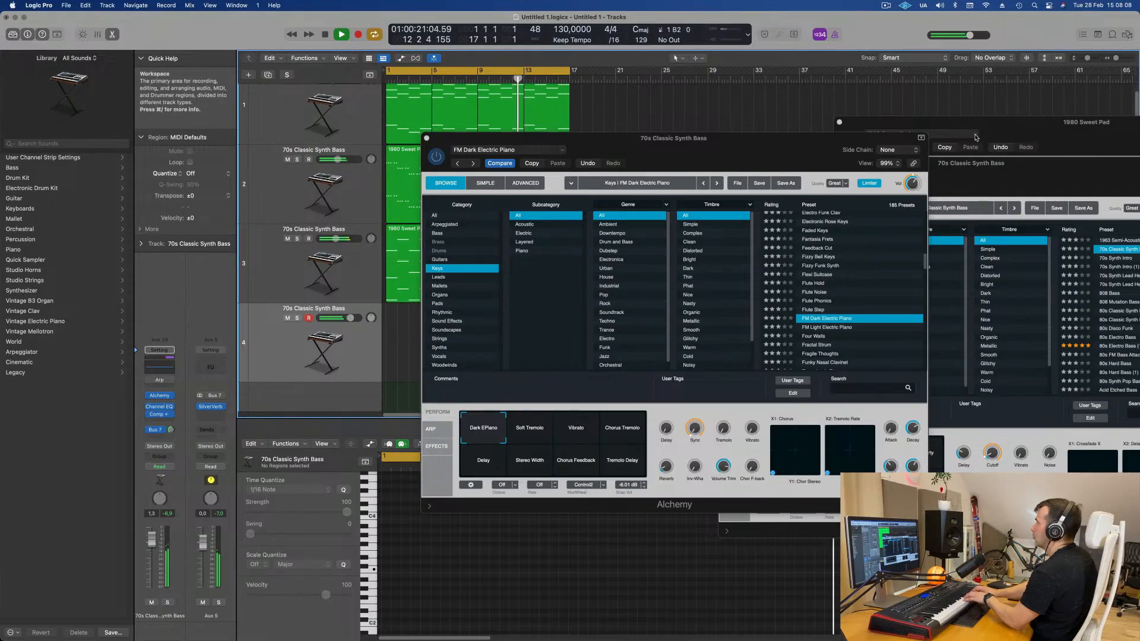
click(913, 181)
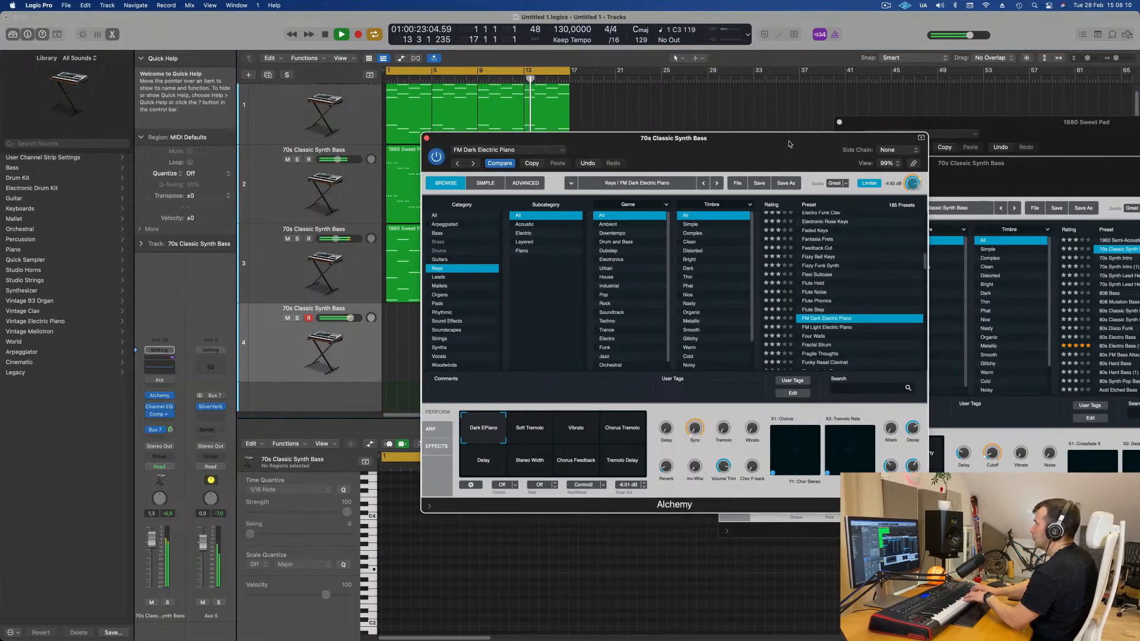
drag(790, 145, 811, 157)
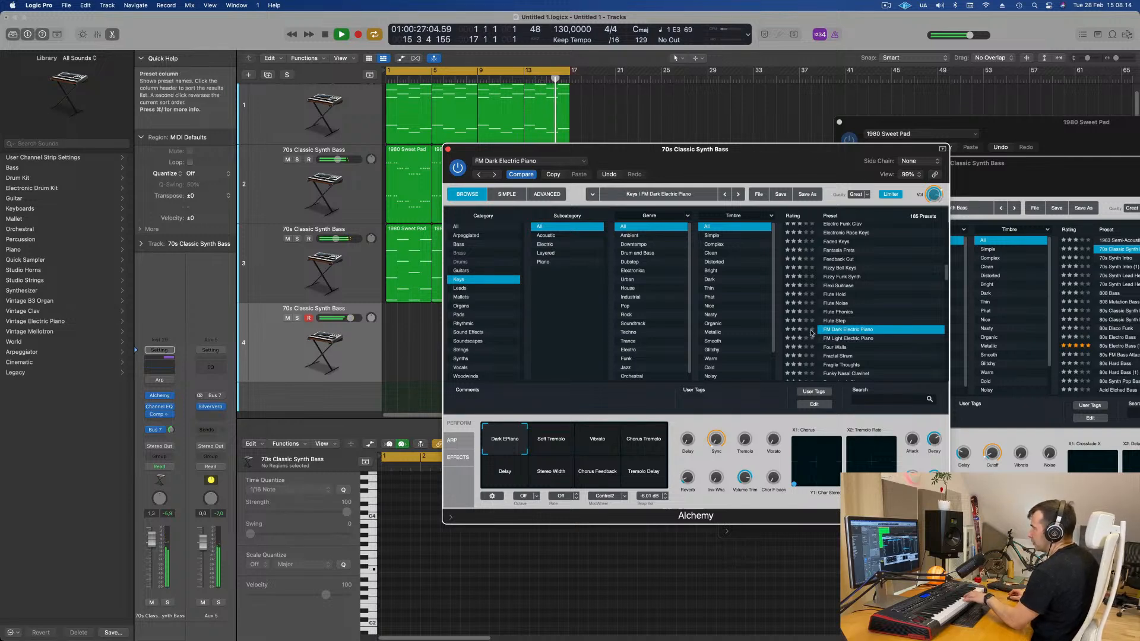
- Try the Four Walls preset, lower the track's volume, and audition its performance snapshots
click(838, 348)
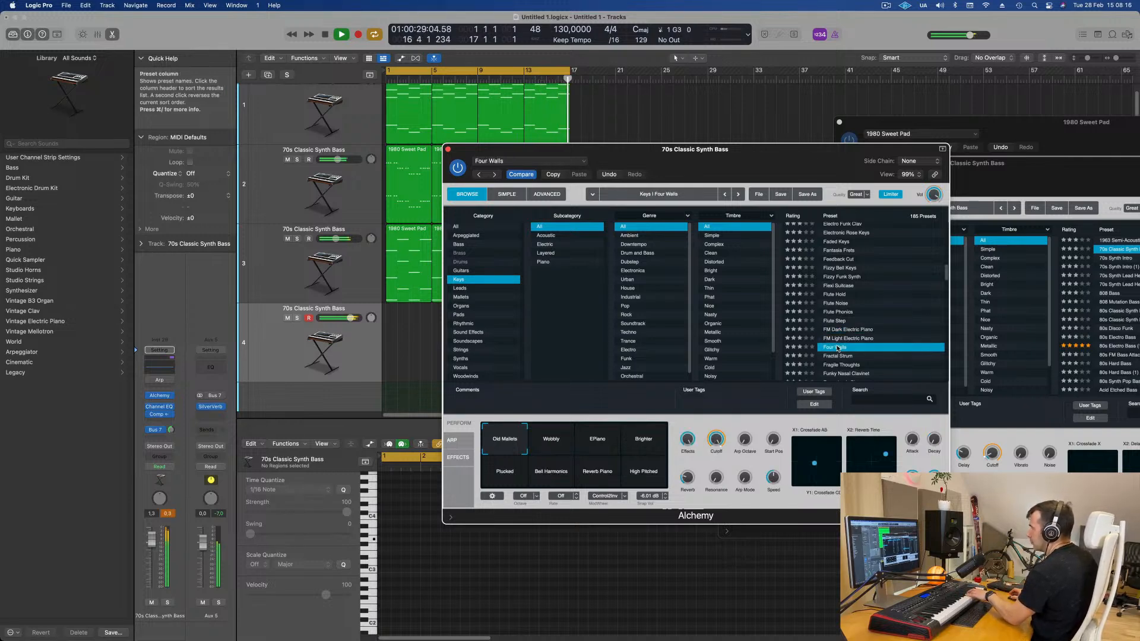
drag(152, 540, 153, 575)
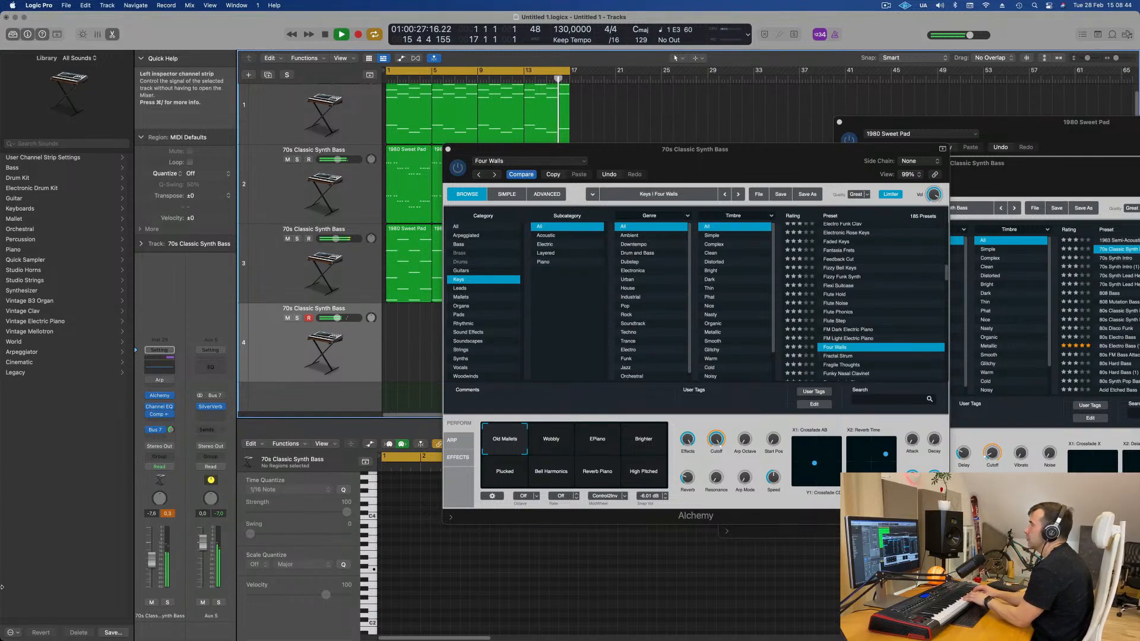
click(551, 438)
click(598, 440)
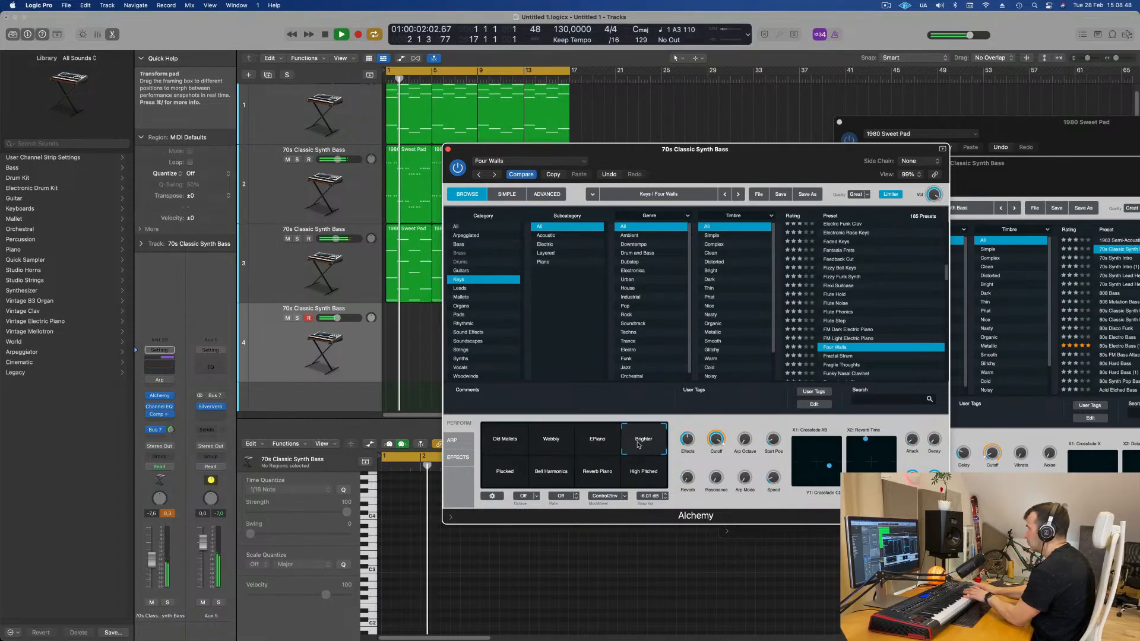
click(506, 473)
click(560, 472)
click(598, 472)
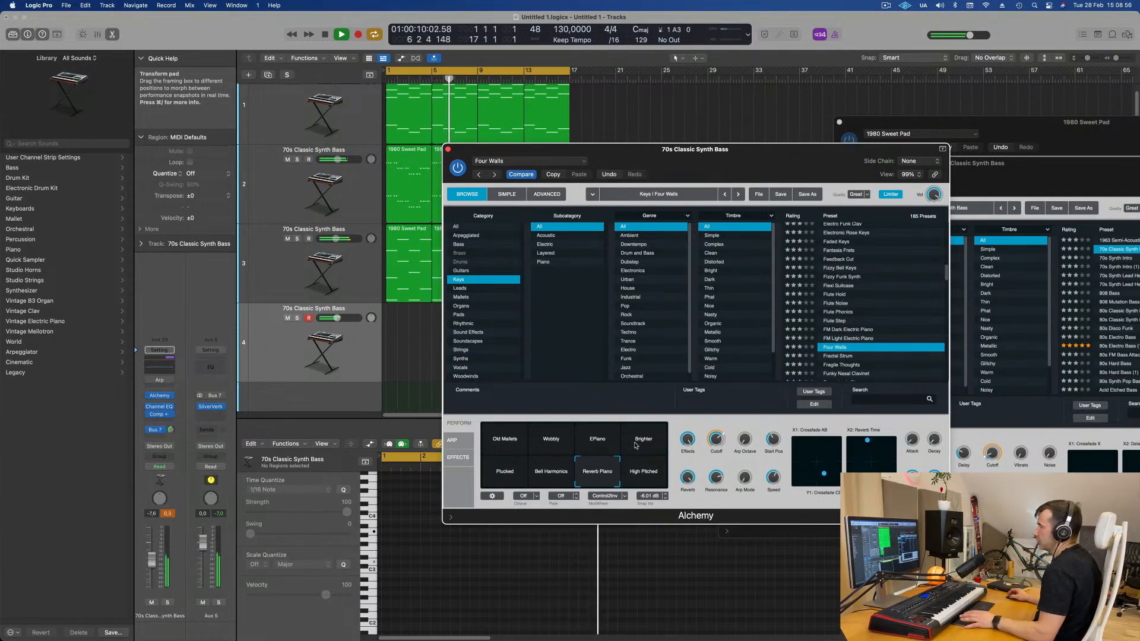
- Browse further Keys presets, trying Fuzzy Soul Organ, and load the Gaseous Lead preset
scroll(880, 337, down, 3)
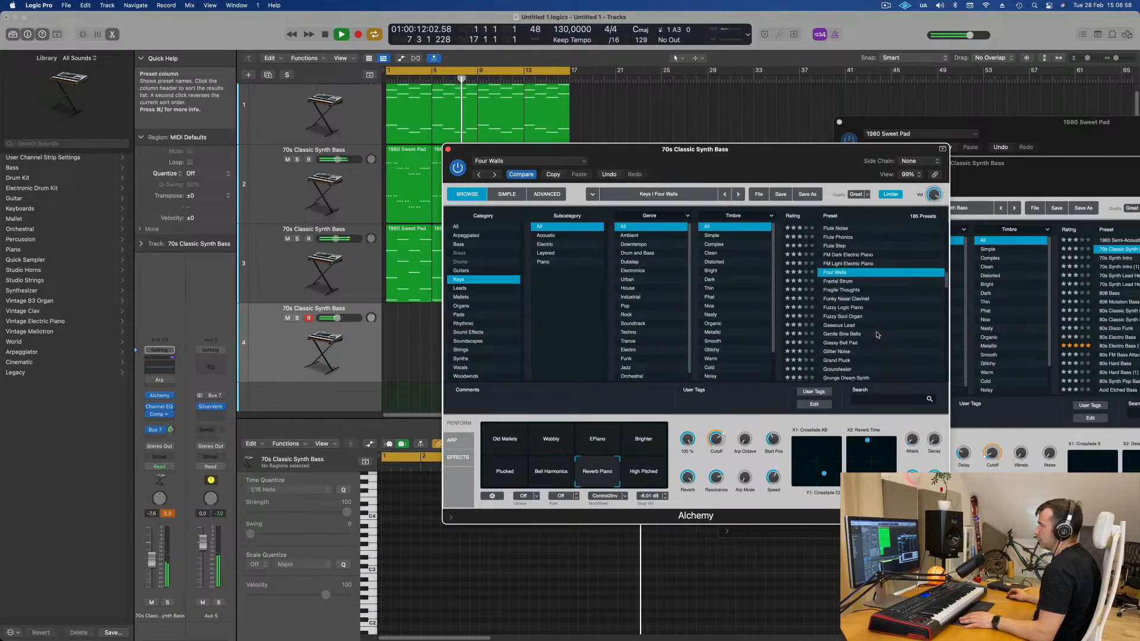
click(852, 316)
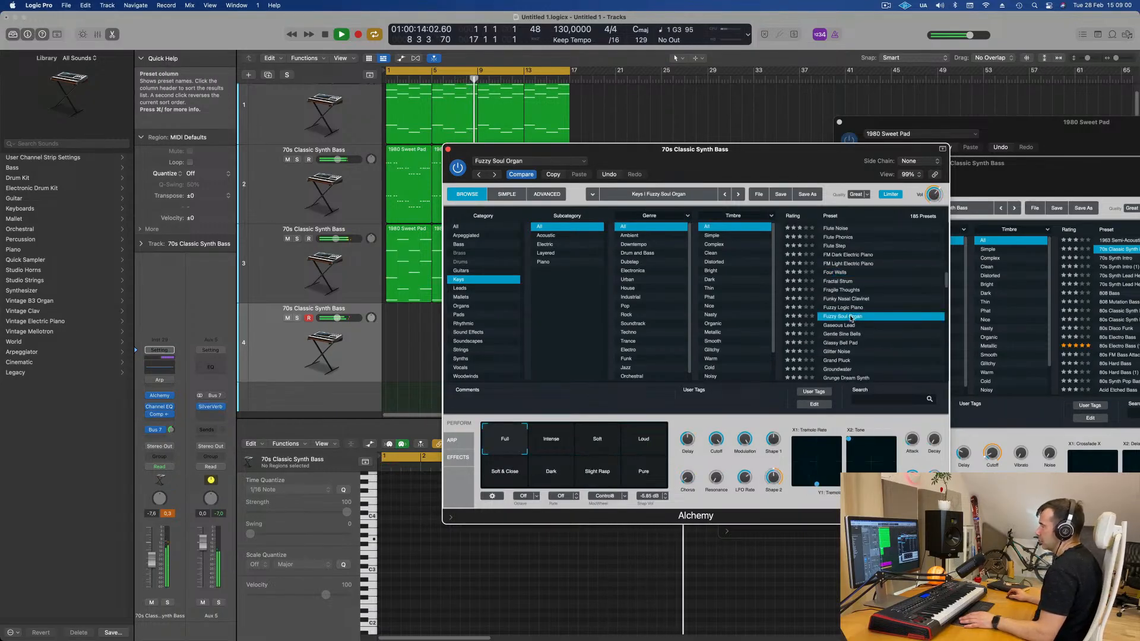
click(843, 328)
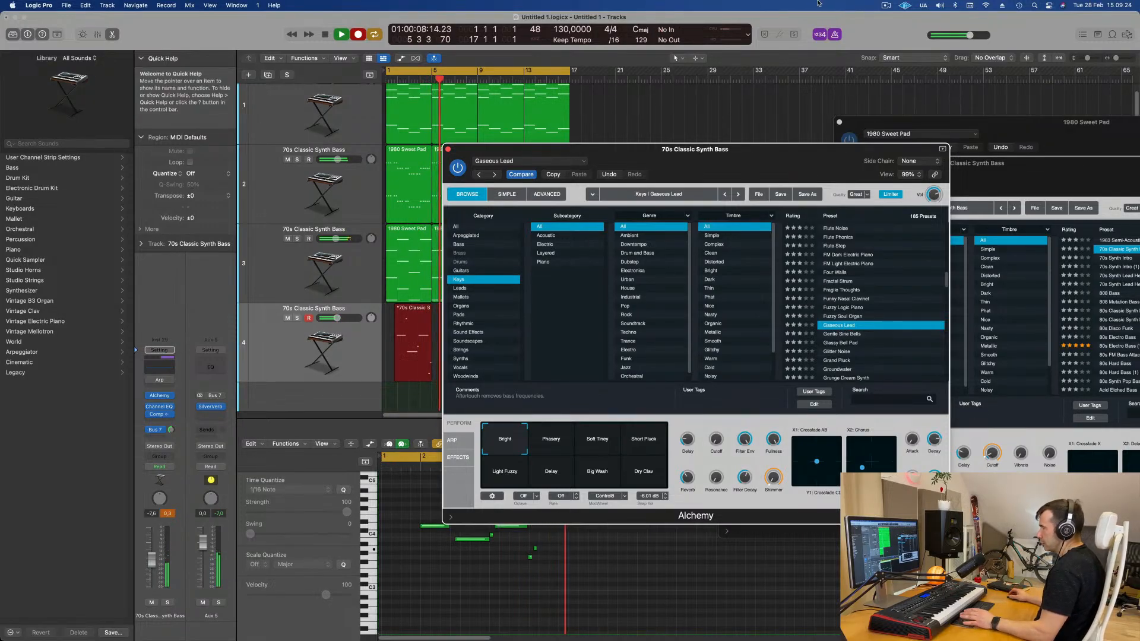
- Move the Alchemy window aside and stop recording the lead part on the new track
drag(692, 158, 1034, 149)
key(space)
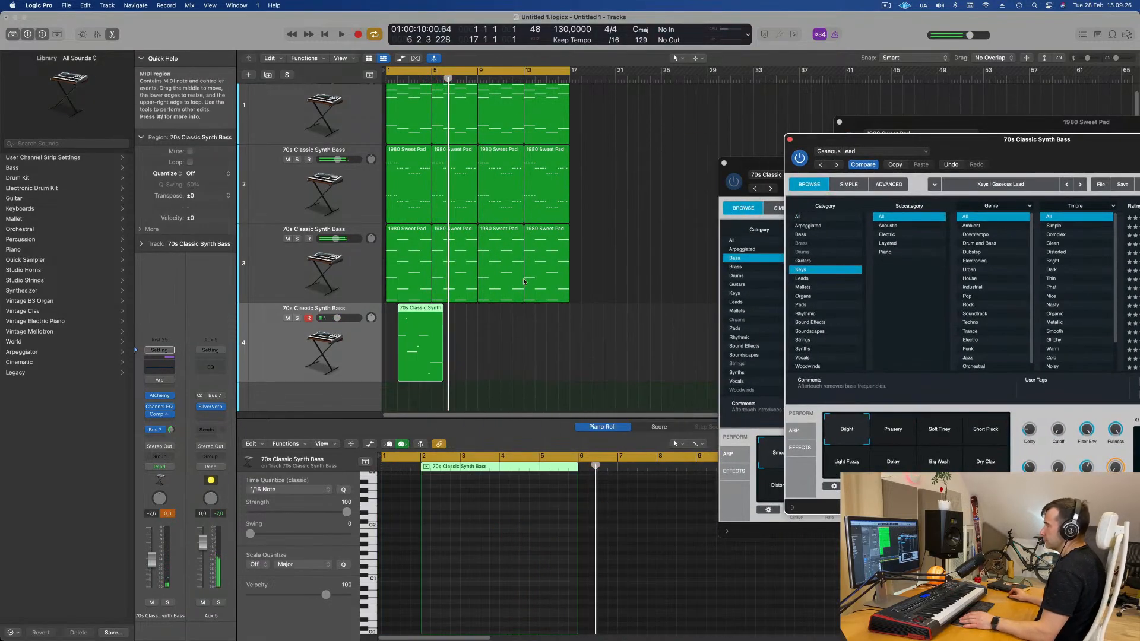
key(space)
- Open the recorded lead region in the Piano Roll and shift its notes to start at bar 1
click(424, 310)
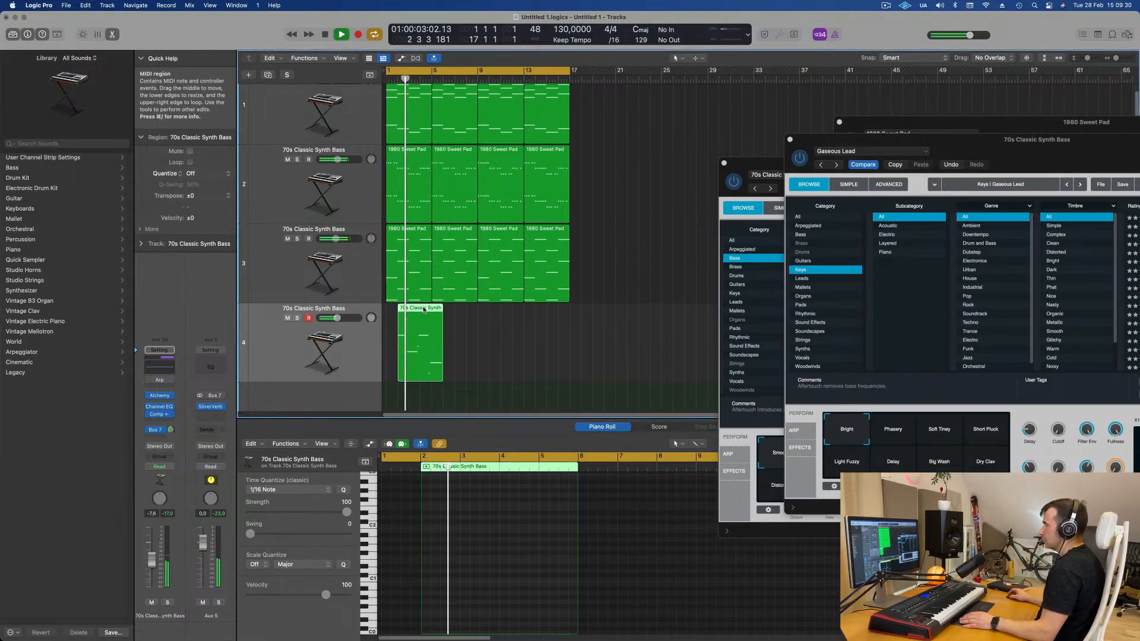
key(e)
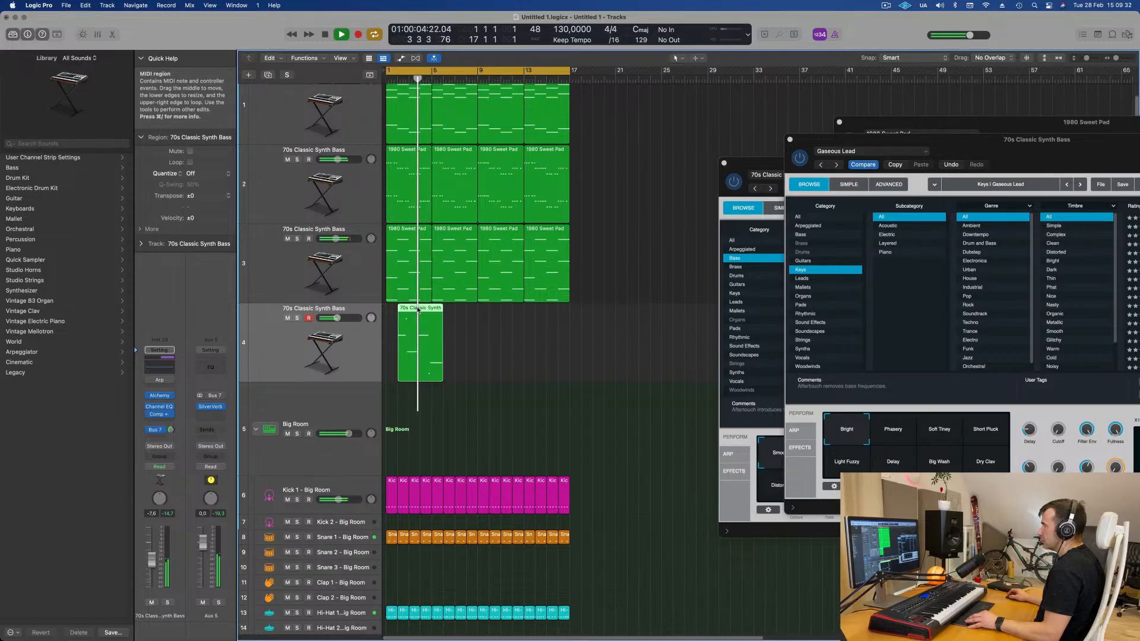
key(e)
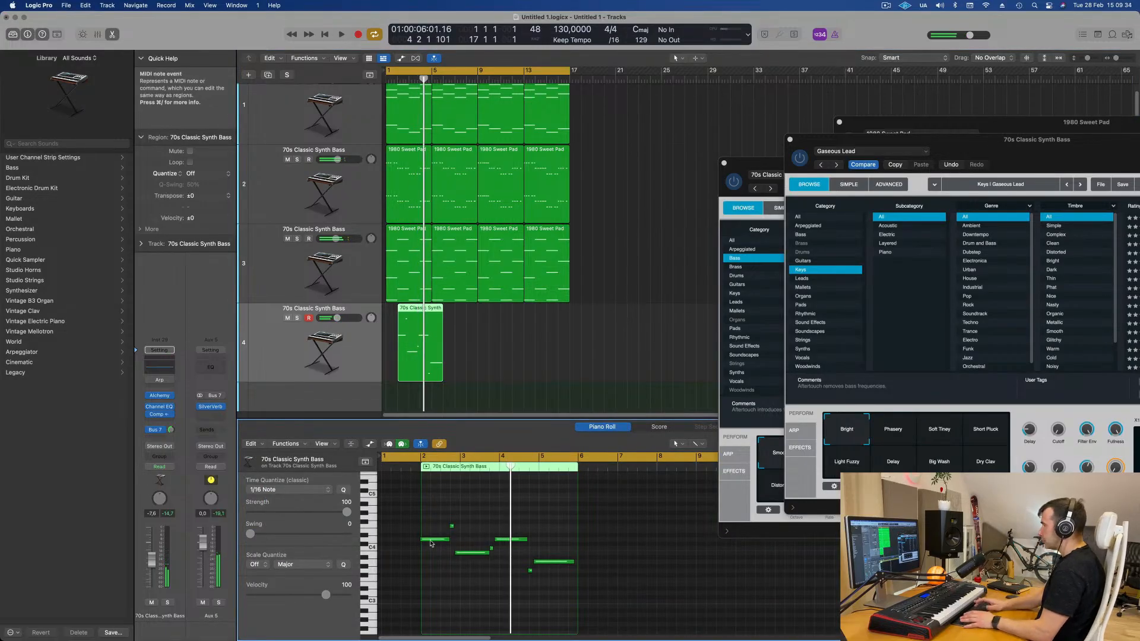
drag(420, 497, 383, 499)
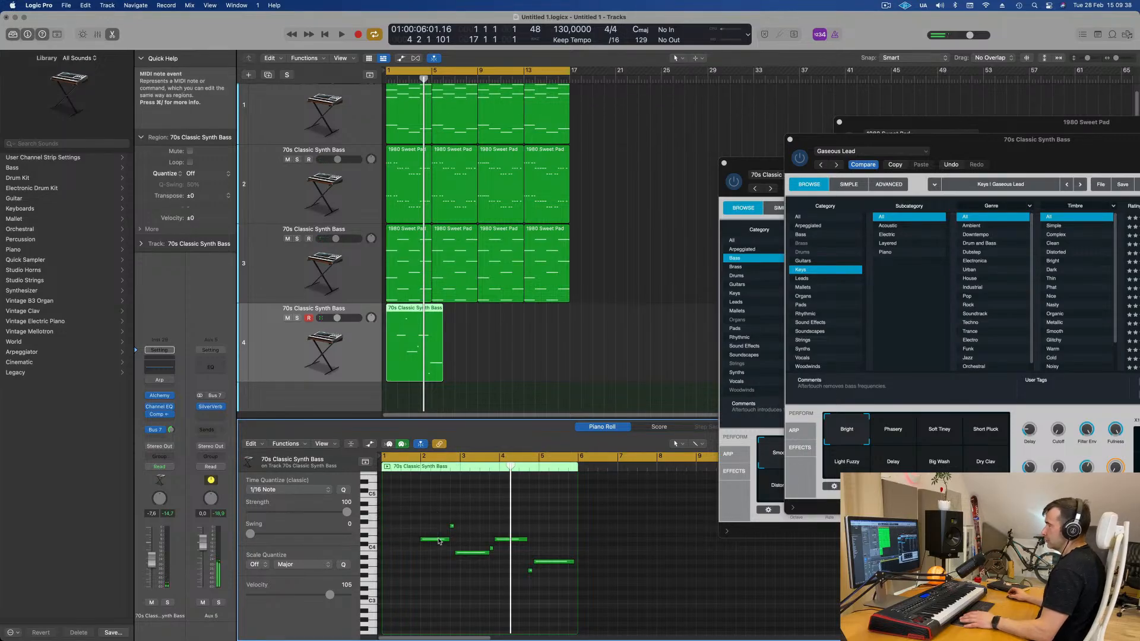
drag(433, 545, 396, 548)
- Play the arrangement back from the start to hear the edited lead part
key(space)
key(space)
key(space)
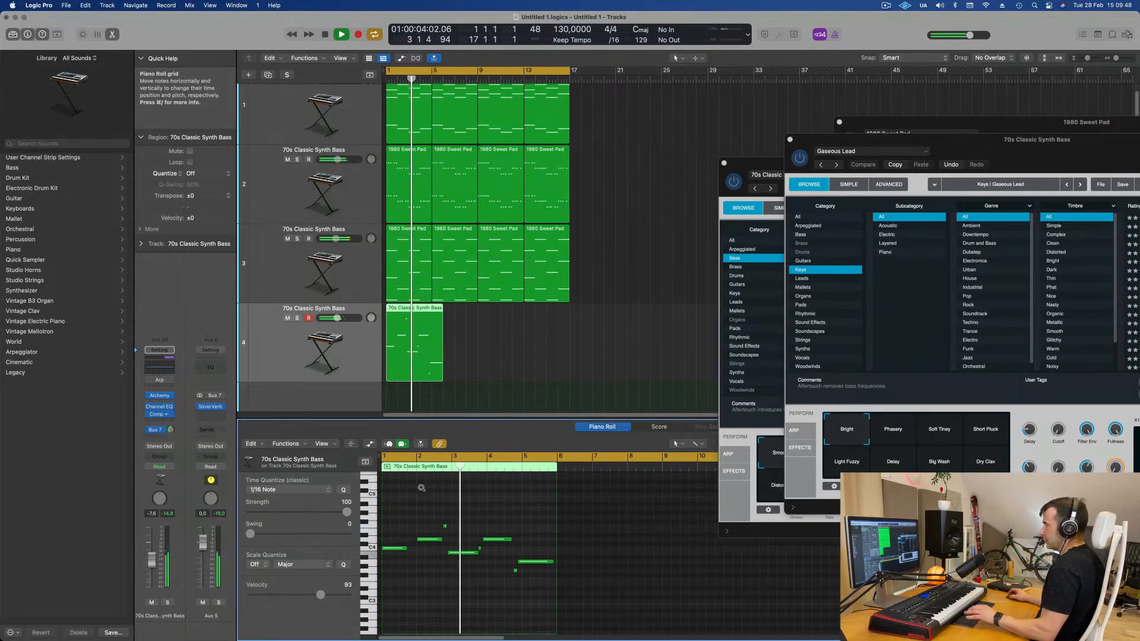
key(super+Left)
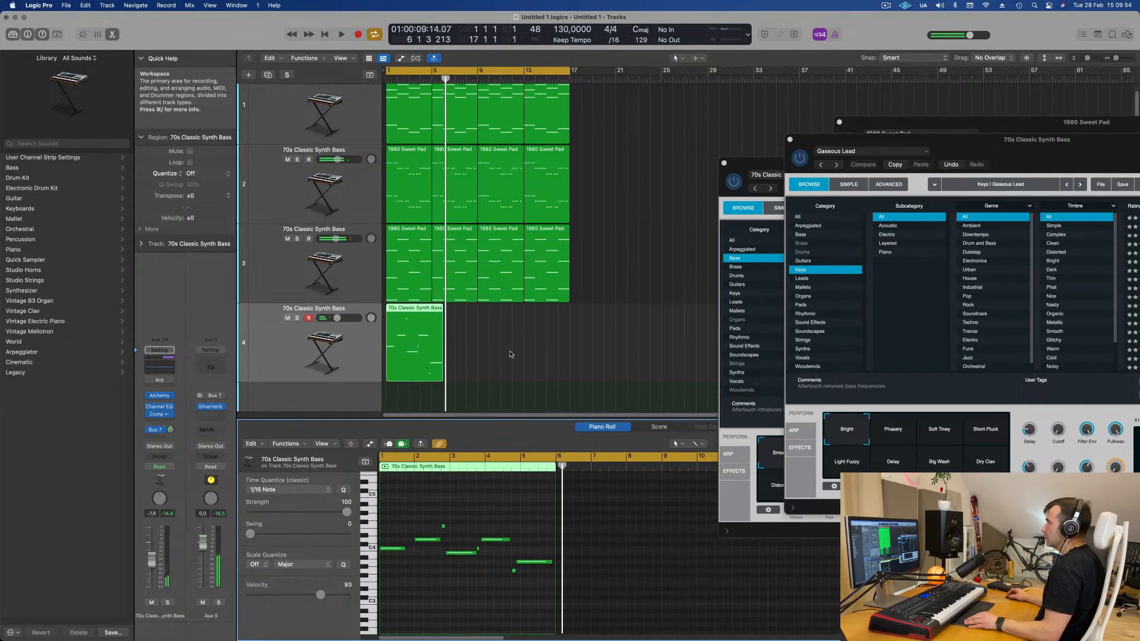
key(space)
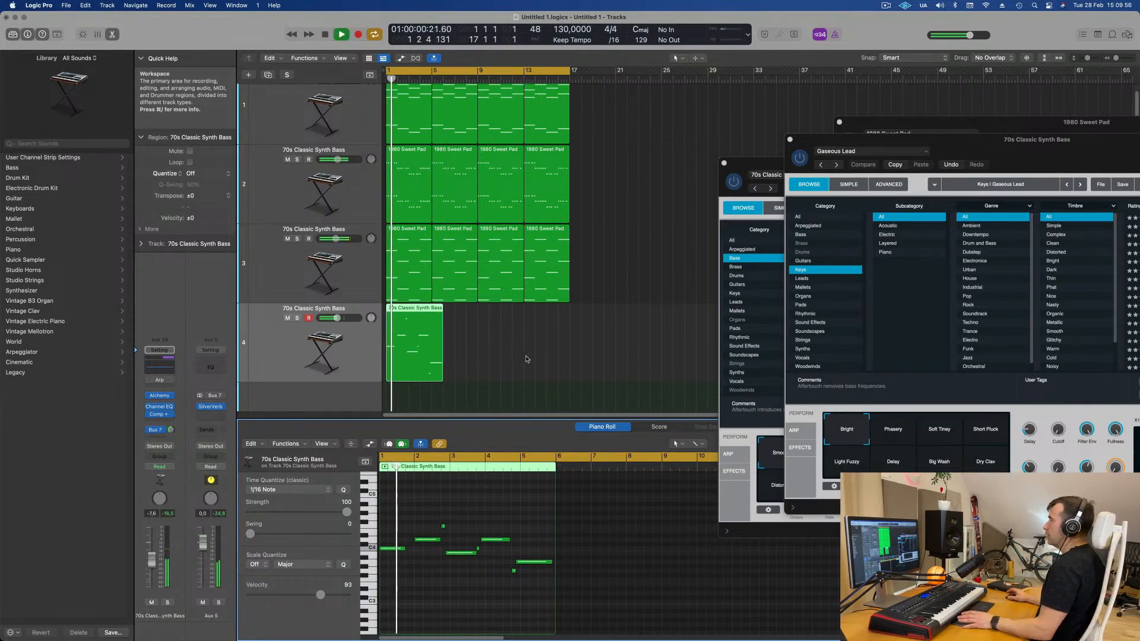
click(527, 359)
- Try deleting and trimming notes in the lead region, then undo those edits
click(415, 338)
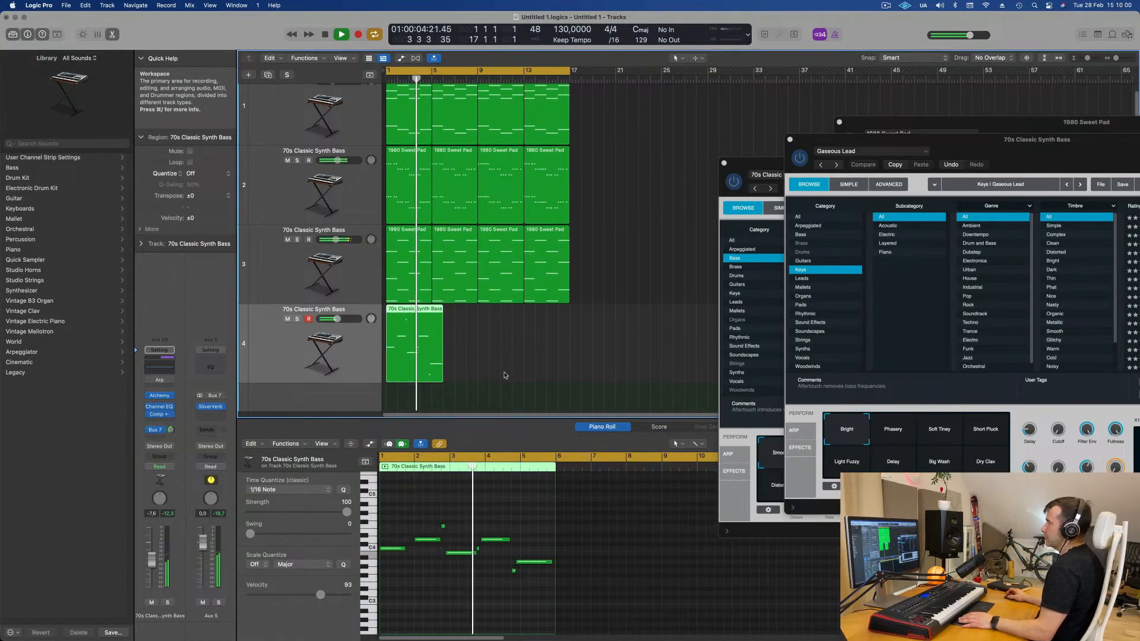
super+double_click(398, 310)
click(391, 311)
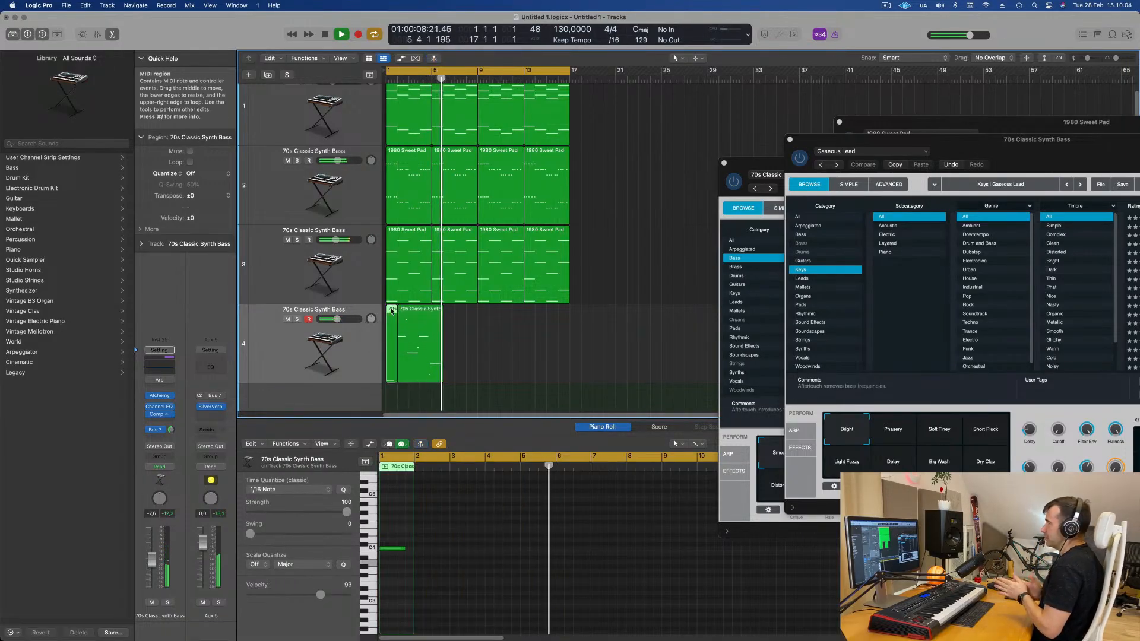
key(space)
key(Delete)
drag(399, 312, 388, 350)
key(Return)
key(space)
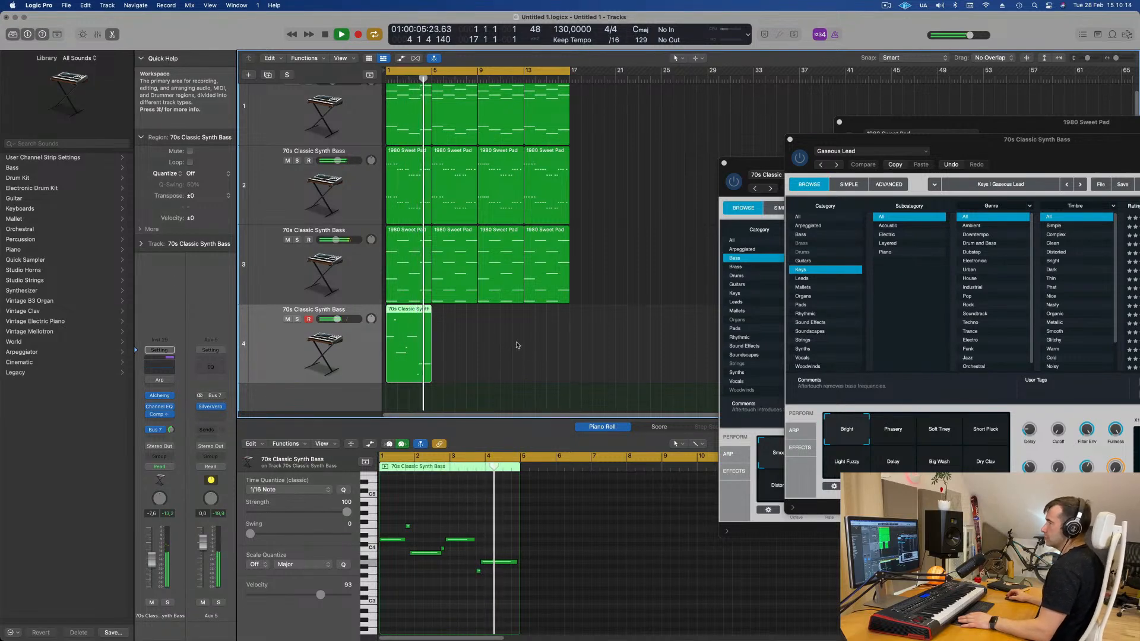
key(super+z)
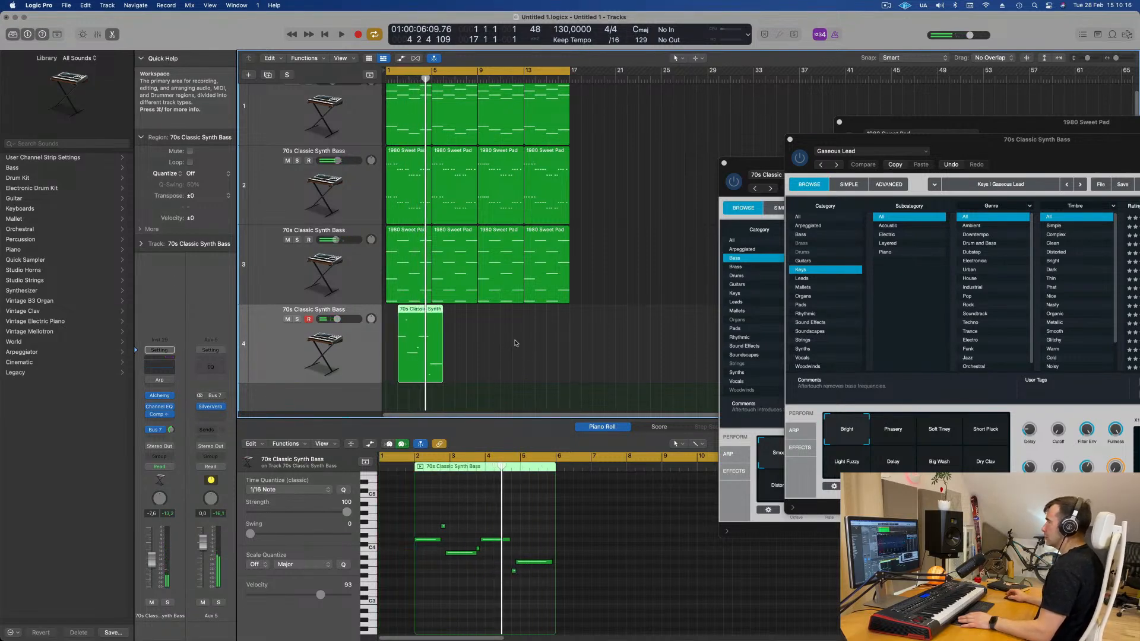
key(super+z)
key(space)
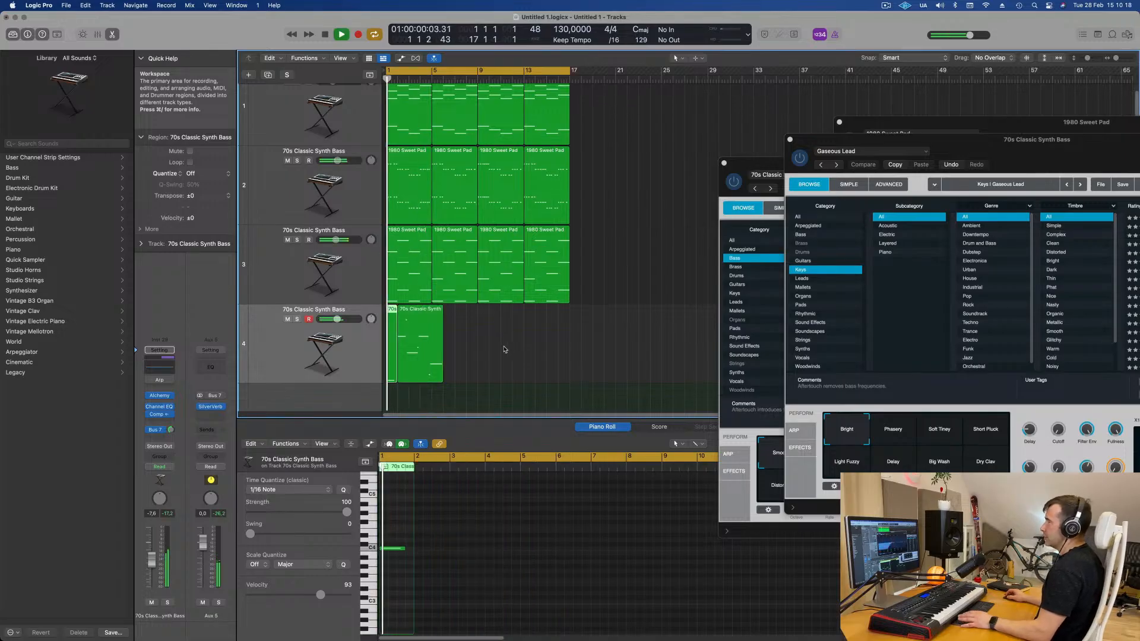
click(503, 347)
key(super+z)
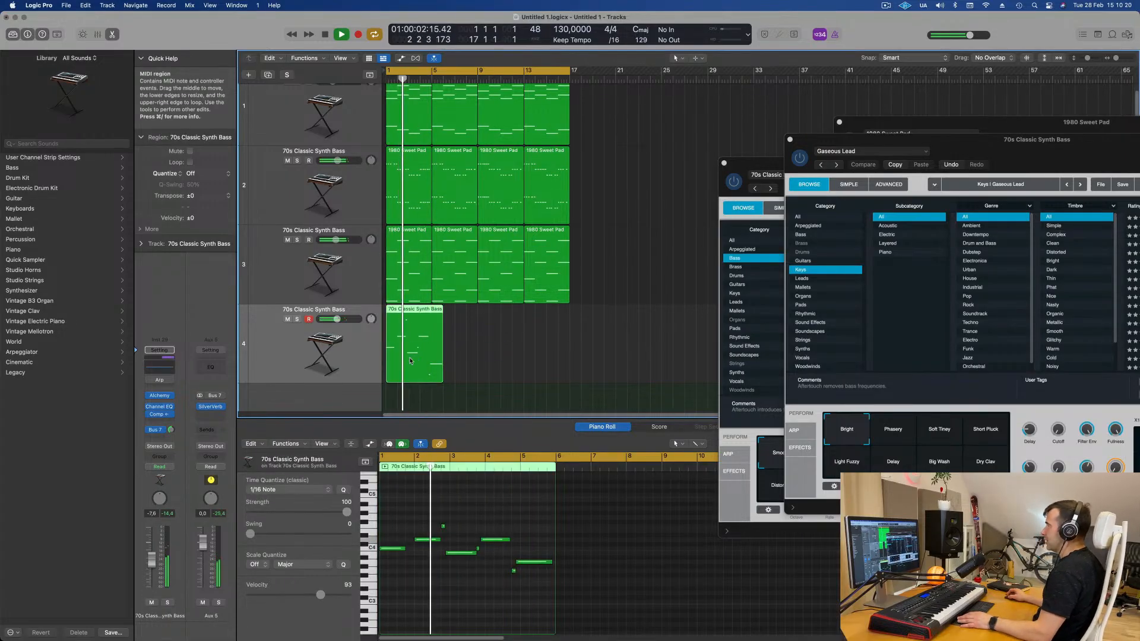
- Copy the lead region to bar 9 on the same track
click(500, 350)
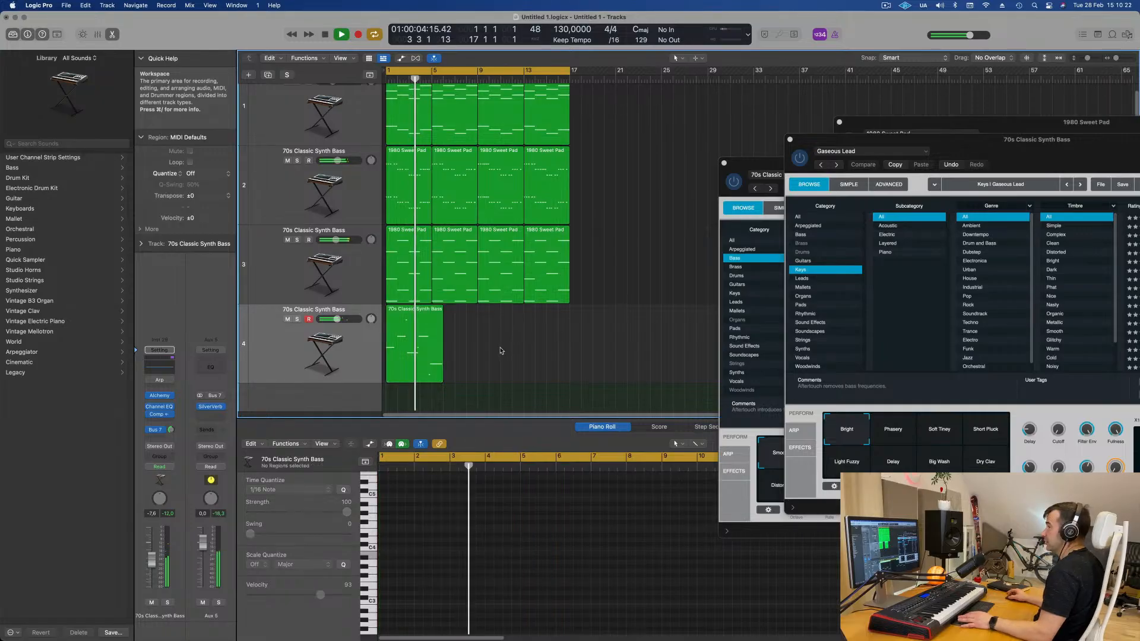
drag(419, 317, 498, 316)
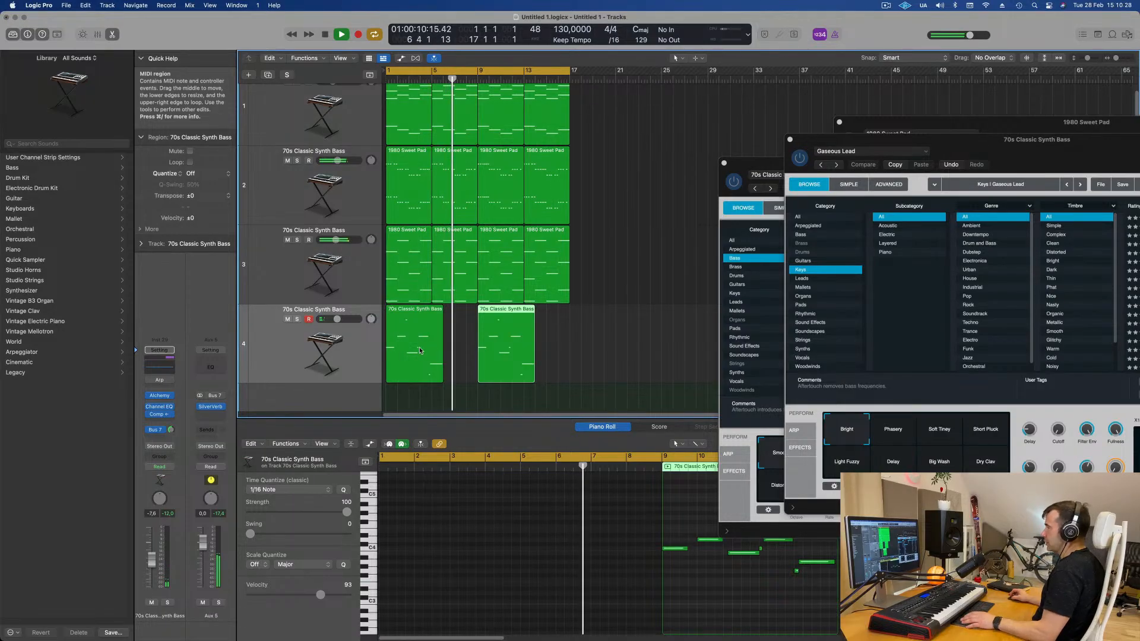
- Duplicate the lead track to create a new empty track with the same instrument settings, and play the arrangement
shift+click(433, 350)
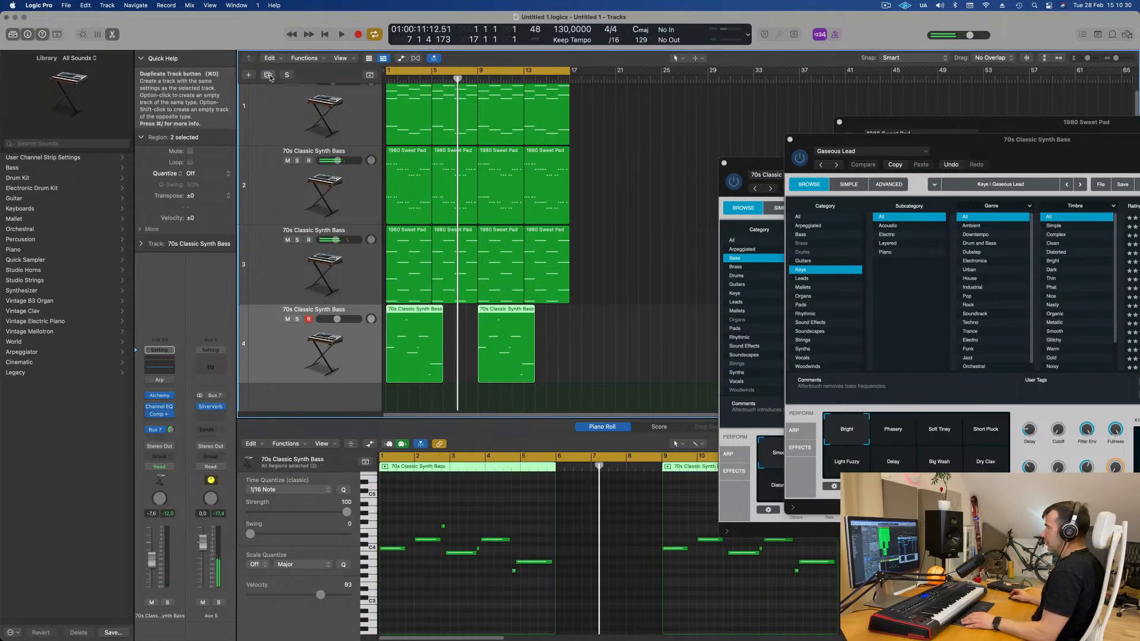
key(cmd+d)
key(space)
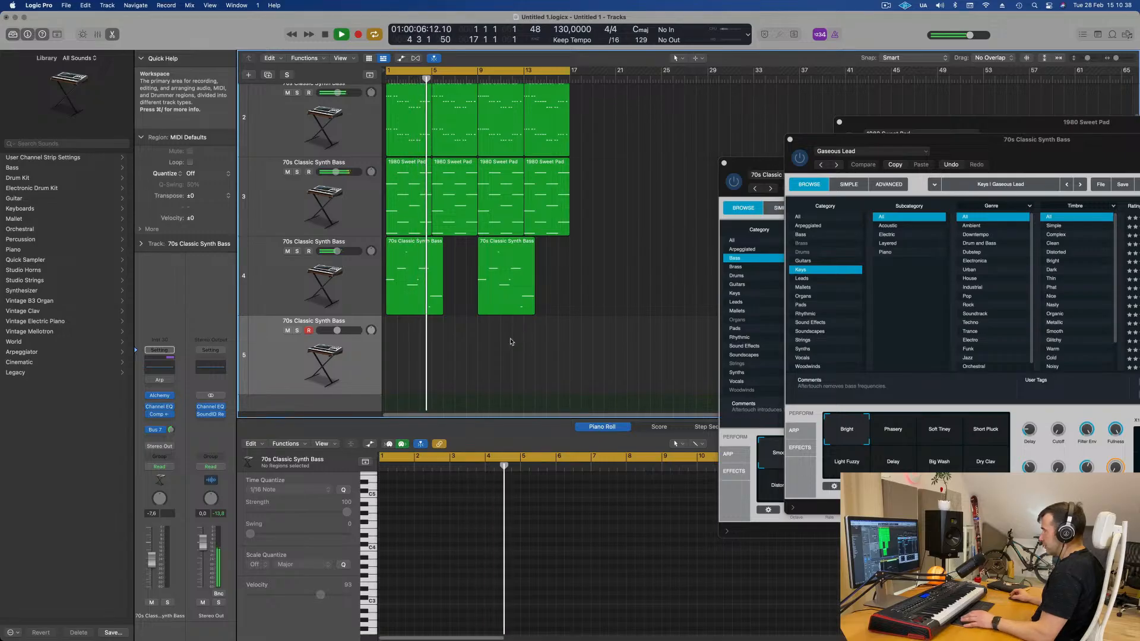
click(358, 281)
key(space)
key(space)
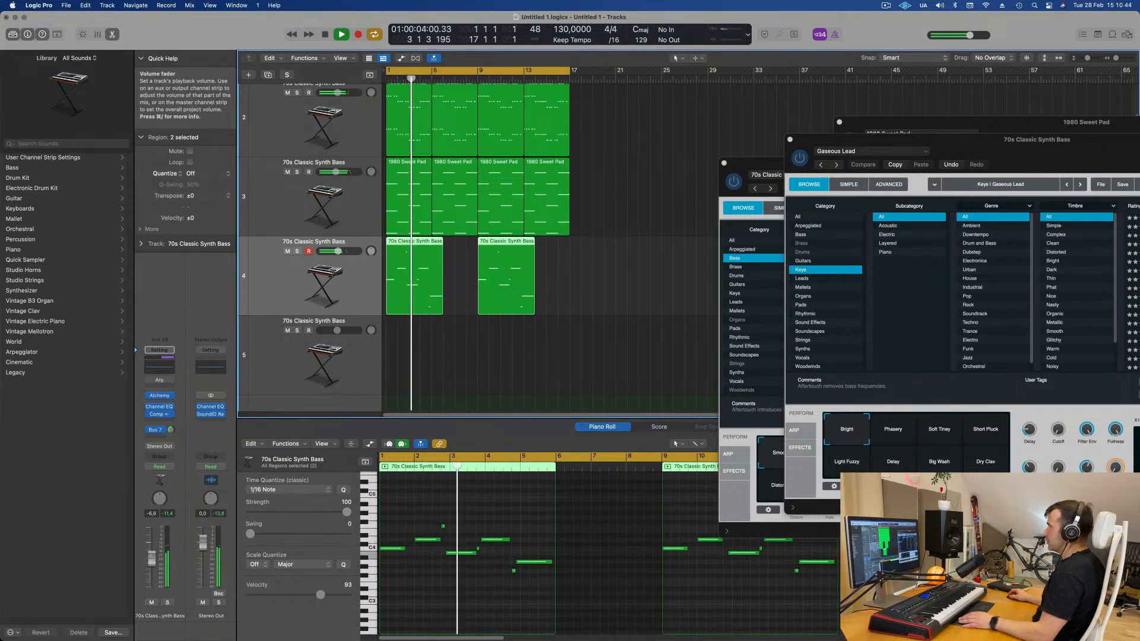
- Enable and raise the low-cut filter in the lead track's Channel EQ while playing, then close the EQ
click(158, 370)
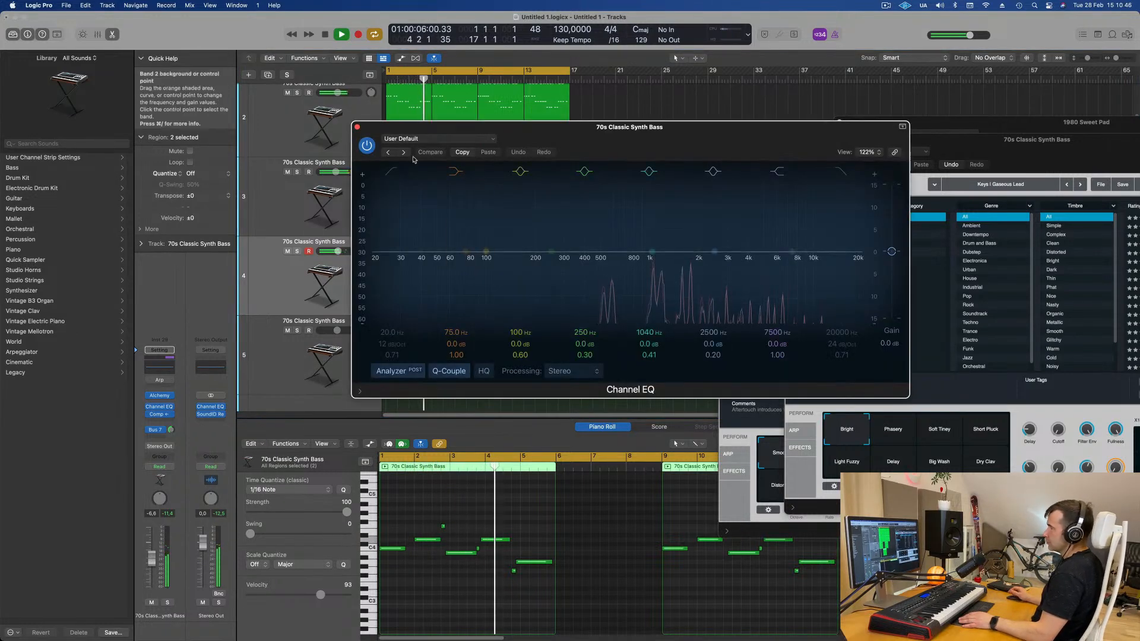
click(392, 171)
drag(391, 198, 601, 220)
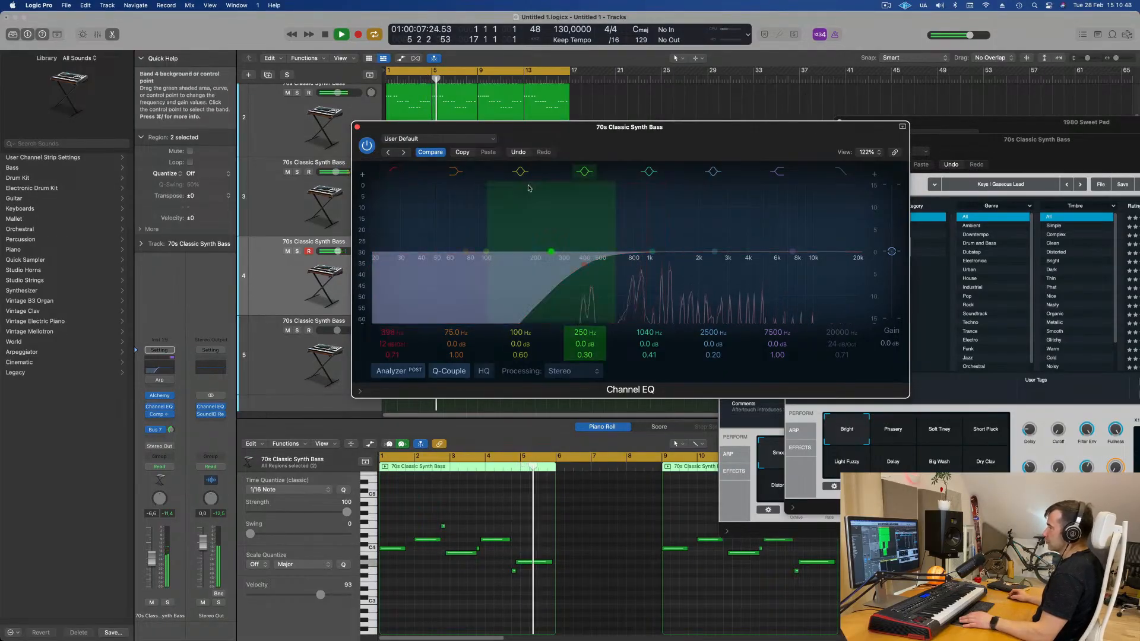
key(space)
click(357, 128)
drag(997, 151, 1055, 181)
key(space)
click(568, 288)
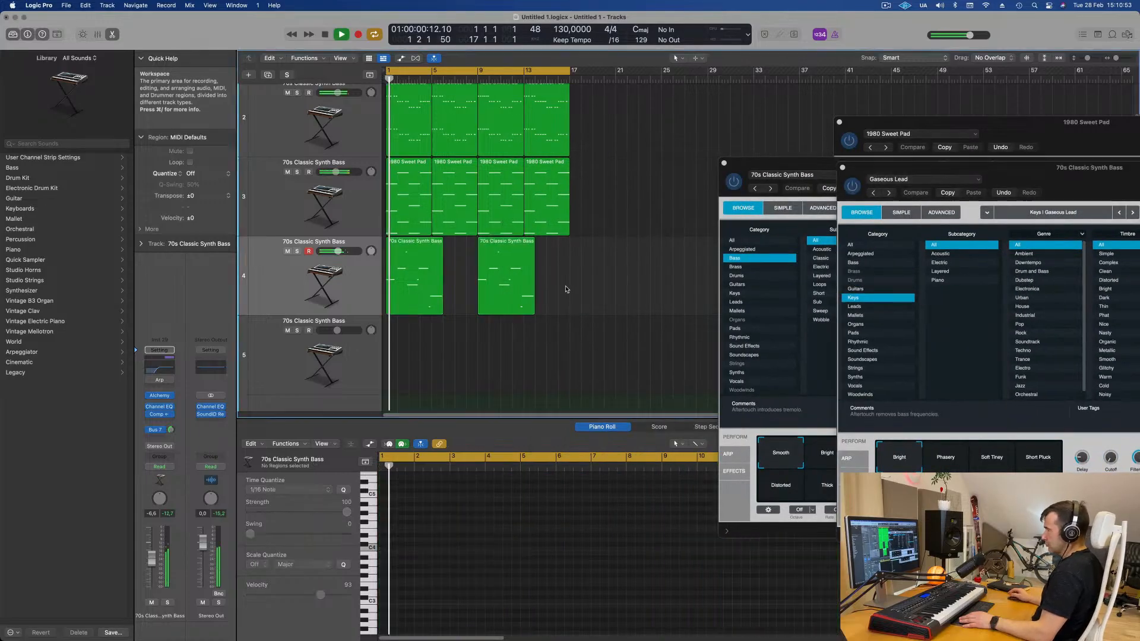
- Copy the first lead region onto the new track, starting at about bar 6, and play it
click(409, 263)
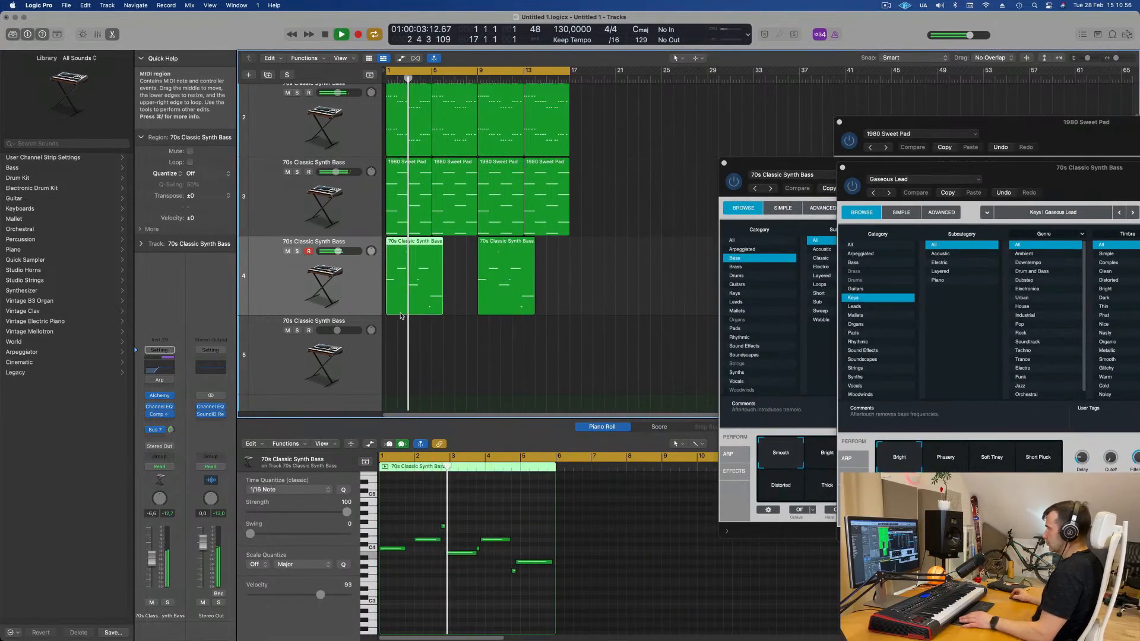
drag(425, 301, 475, 512)
key(space)
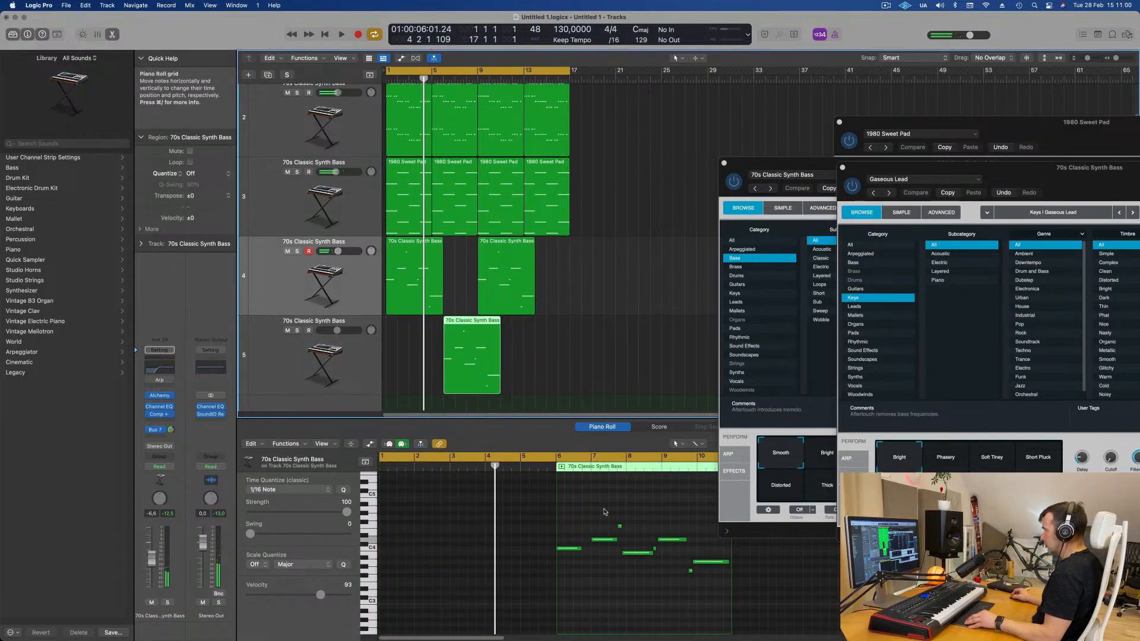
- Delete most notes in the copied region, keeping only the first two
scroll(605, 512, right, 3)
drag(557, 515, 646, 579)
key(Delete)
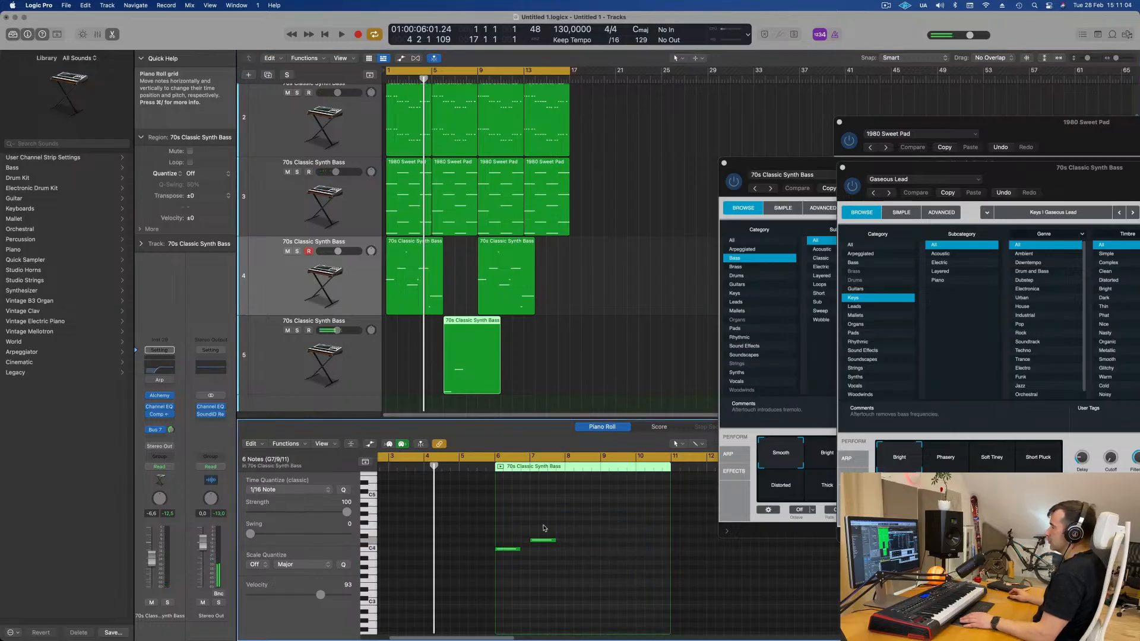
- Lengthen the two remaining notes slightly in the Piano Roll
drag(520, 550, 528, 550)
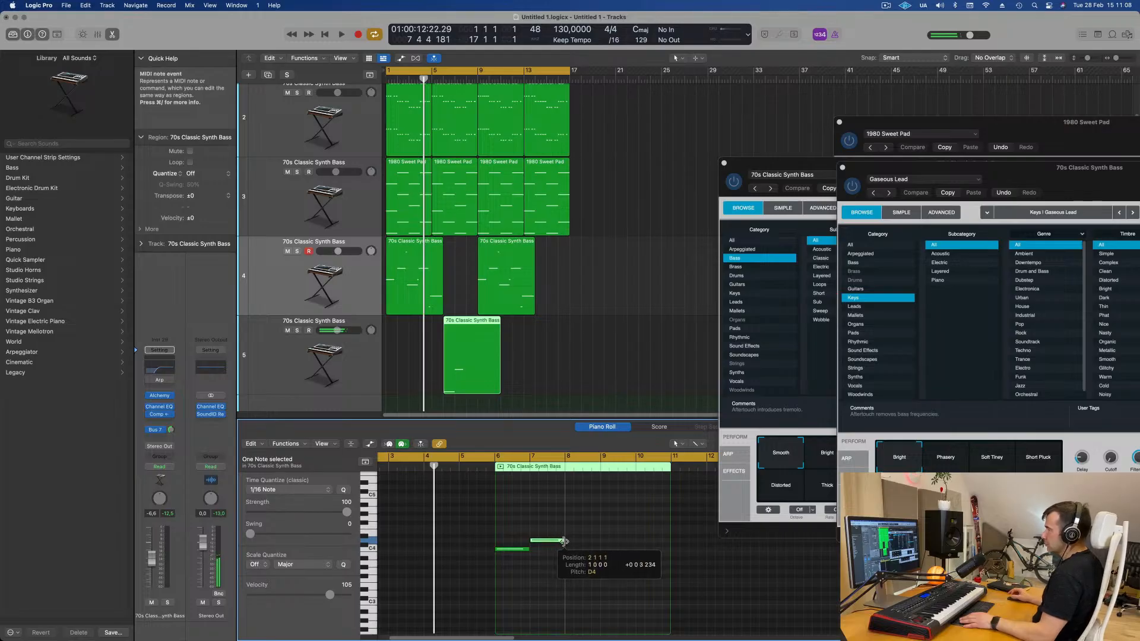
drag(562, 541, 564, 542)
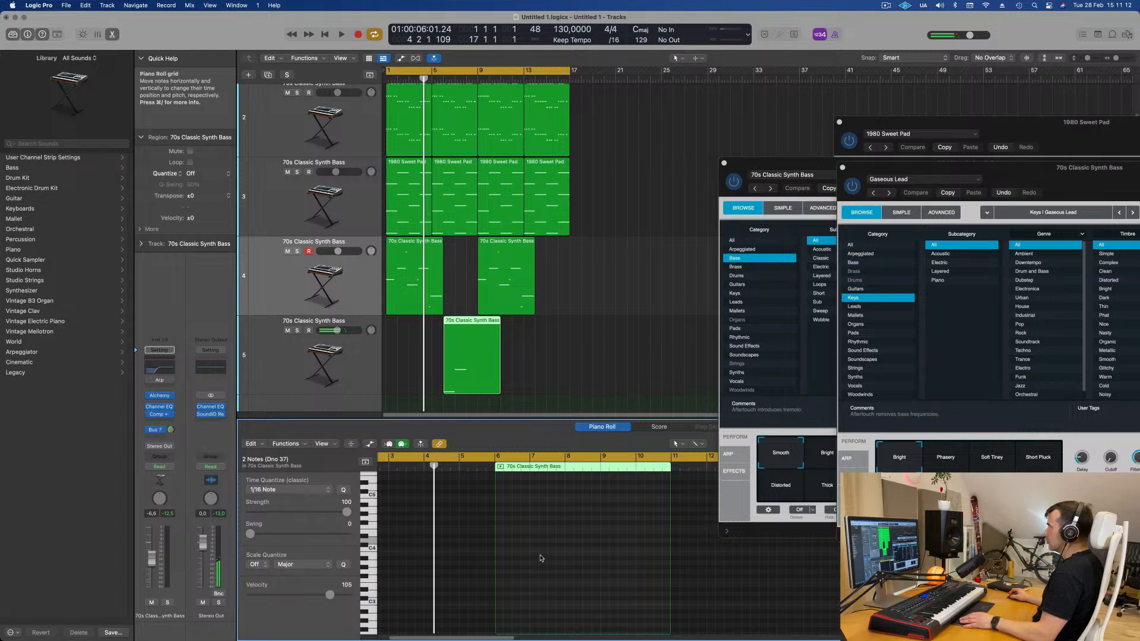
key(space)
- Add a third, lower note after the two notes in the new track's region
drag(978, 167, 825, 98)
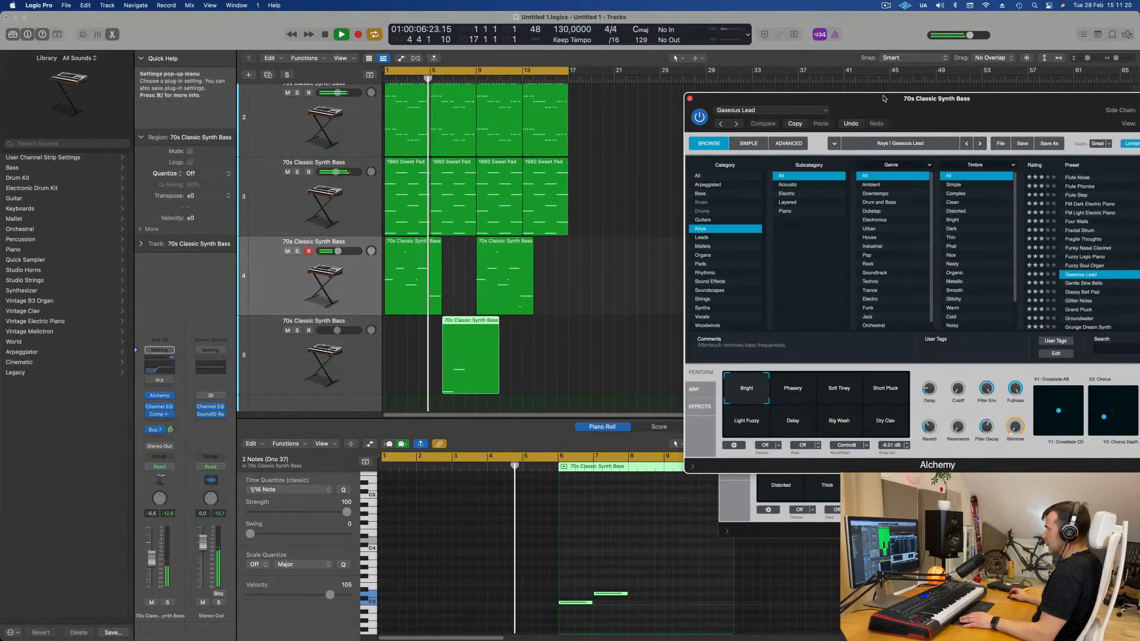
drag(952, 106, 819, 97)
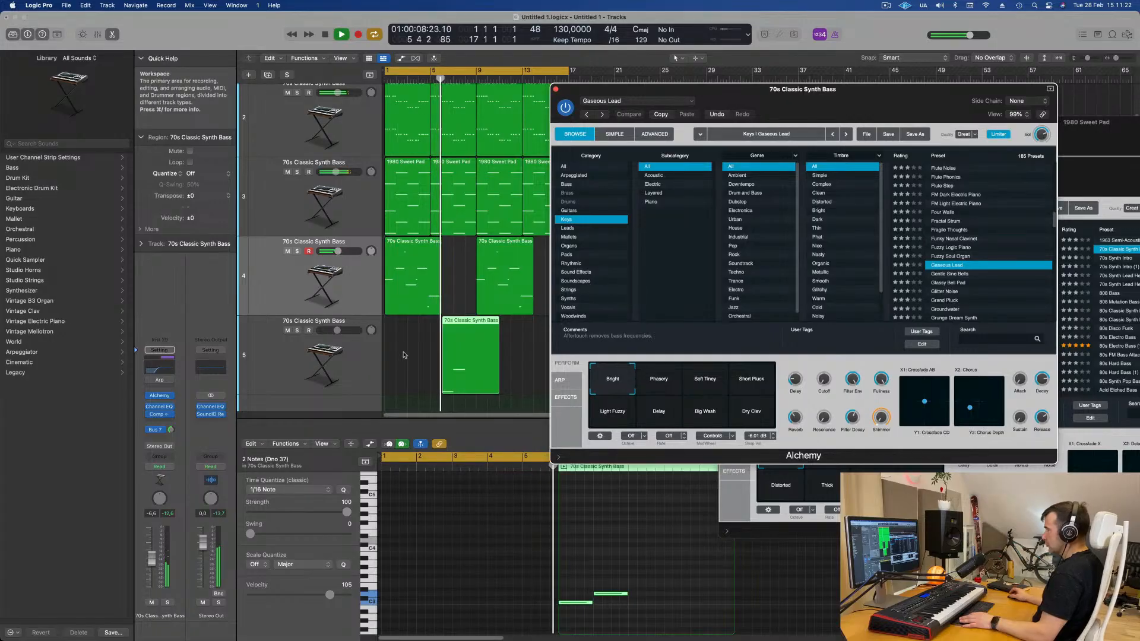
click(363, 380)
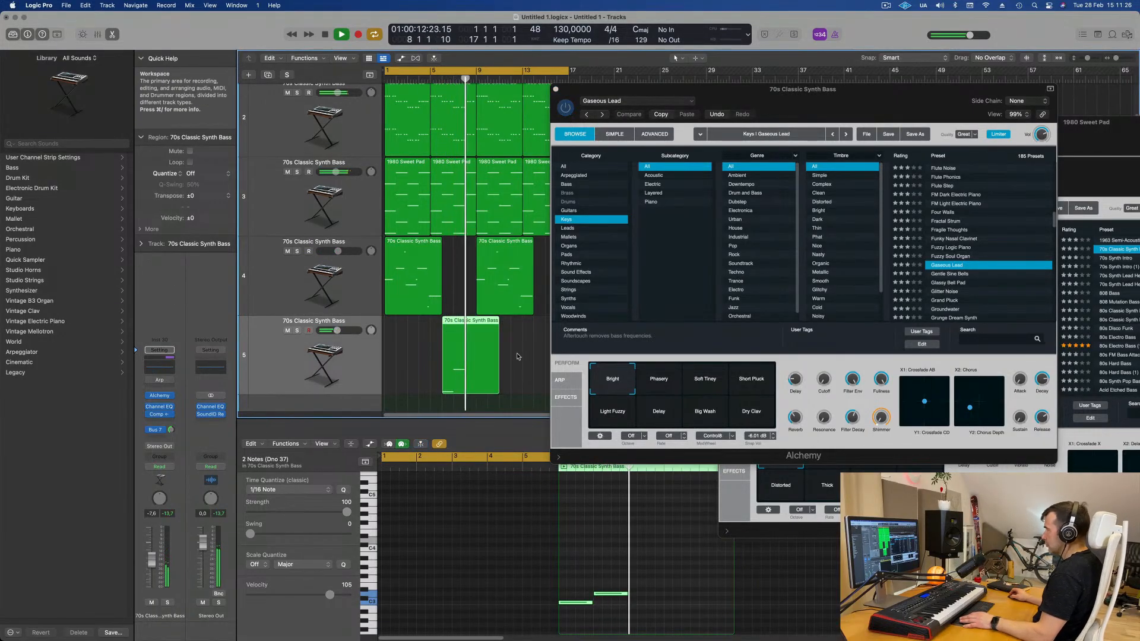
click(629, 575)
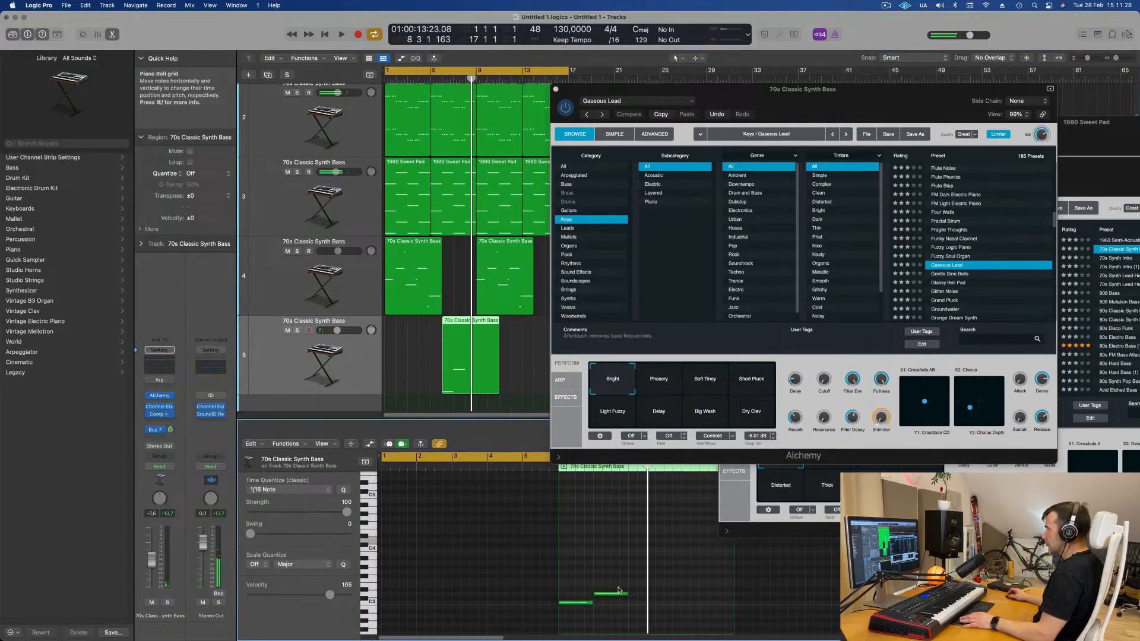
drag(612, 596, 648, 617)
key(space)
- Open the new track's Alchemy instrument window
click(376, 356)
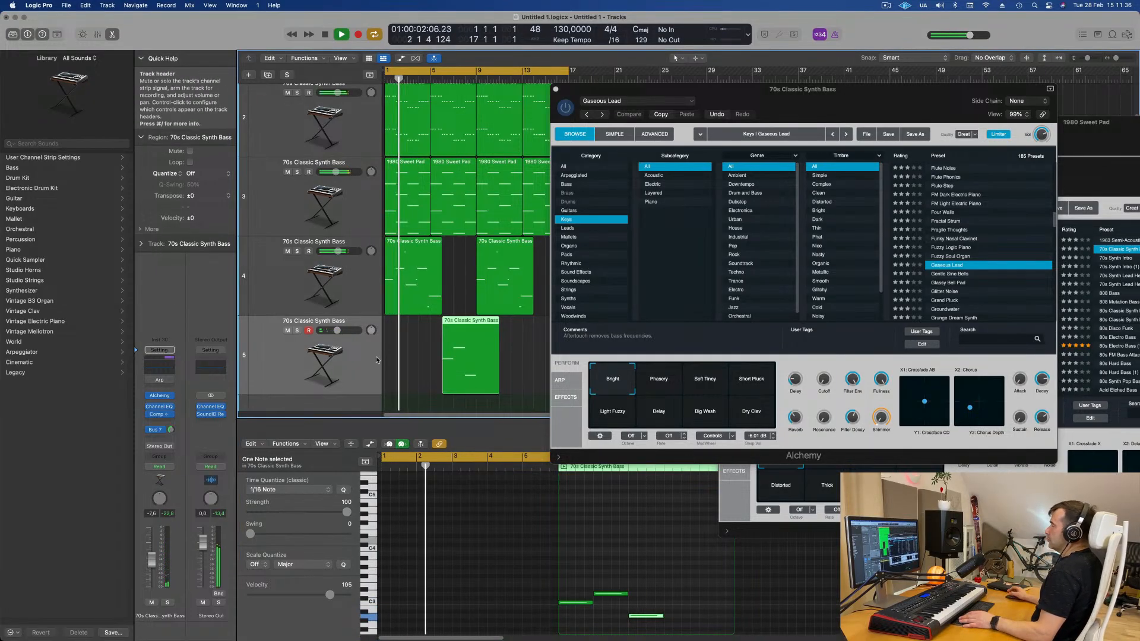
click(157, 395)
drag(531, 128, 799, 241)
drag(642, 91, 757, 83)
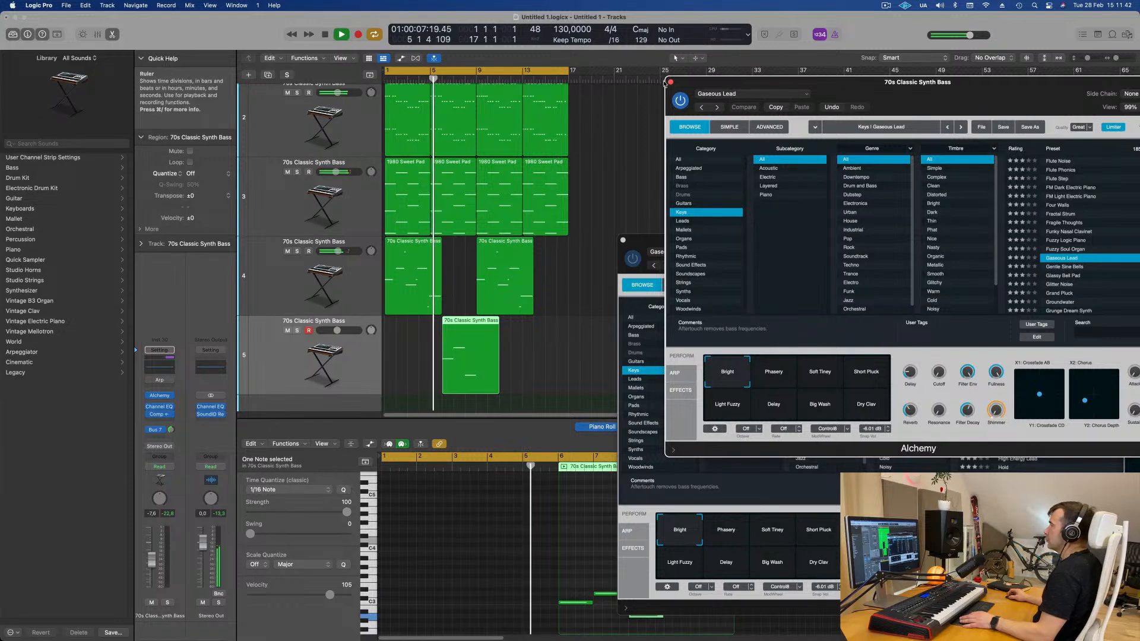
click(671, 82)
drag(843, 253, 795, 156)
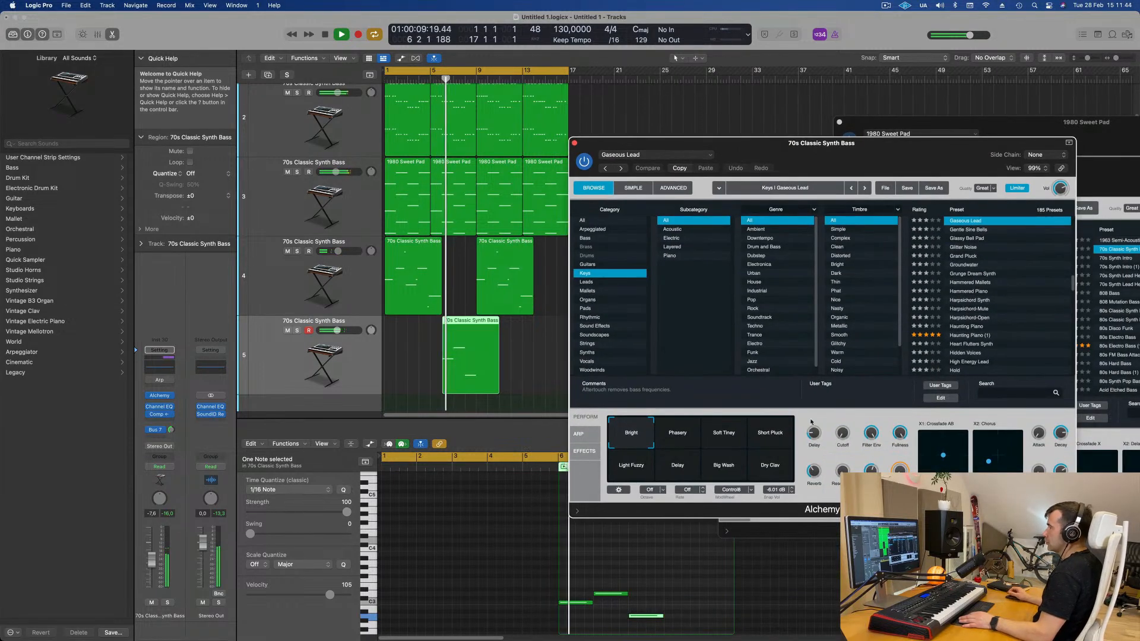
- Try the Short Pluck, Light Fuzzy, Delay and Big Wash perform pads in Alchemy while playing
click(725, 449)
click(753, 444)
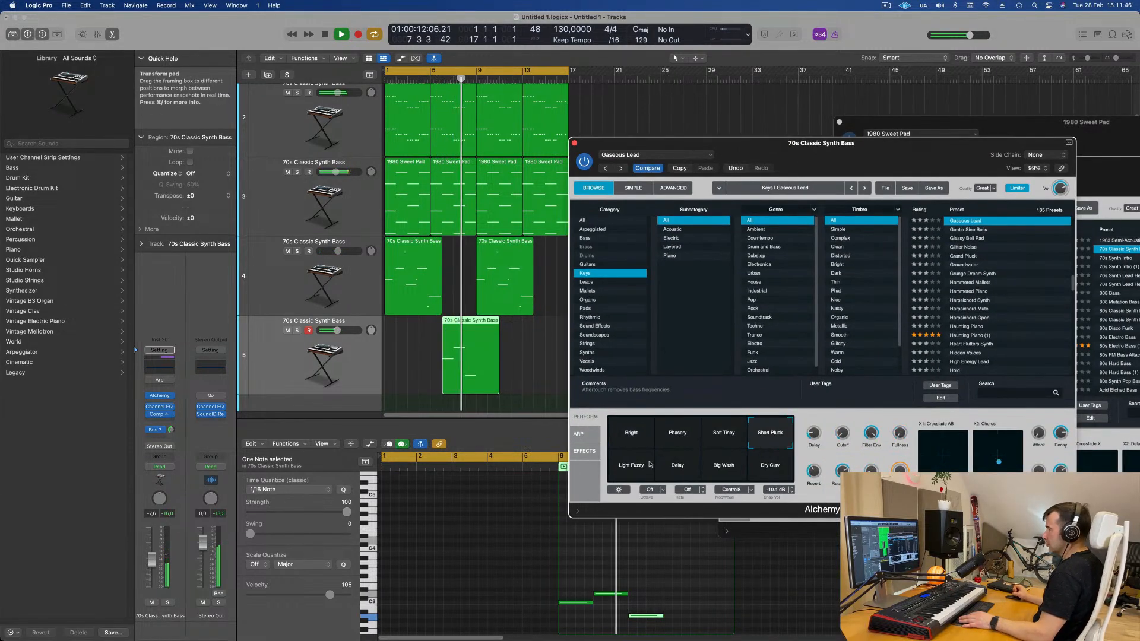
click(441, 77)
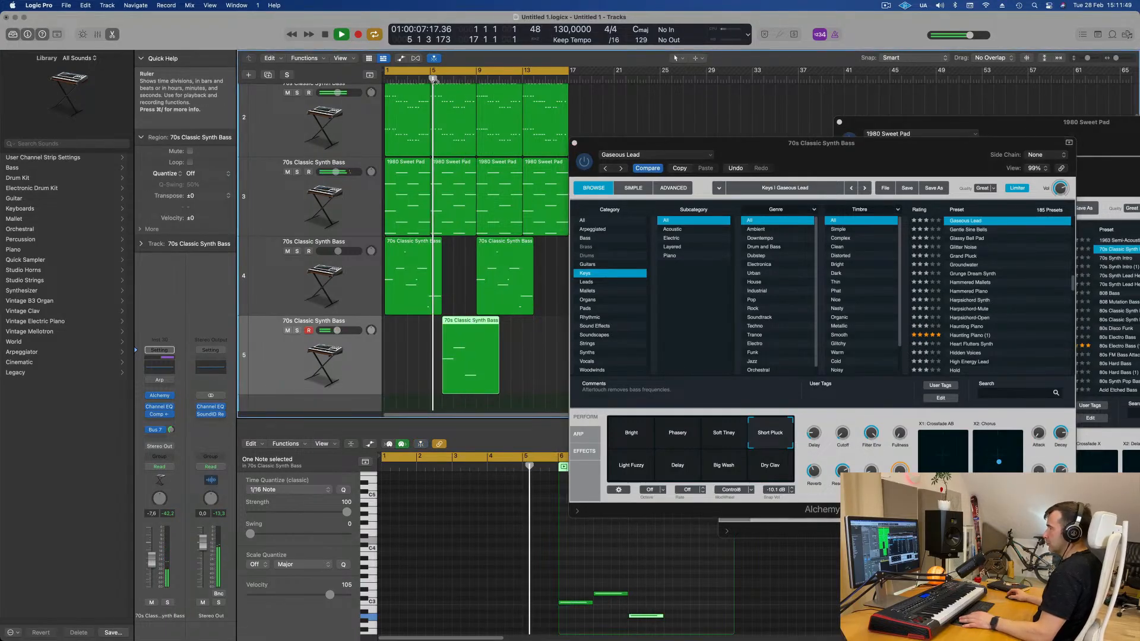
click(637, 468)
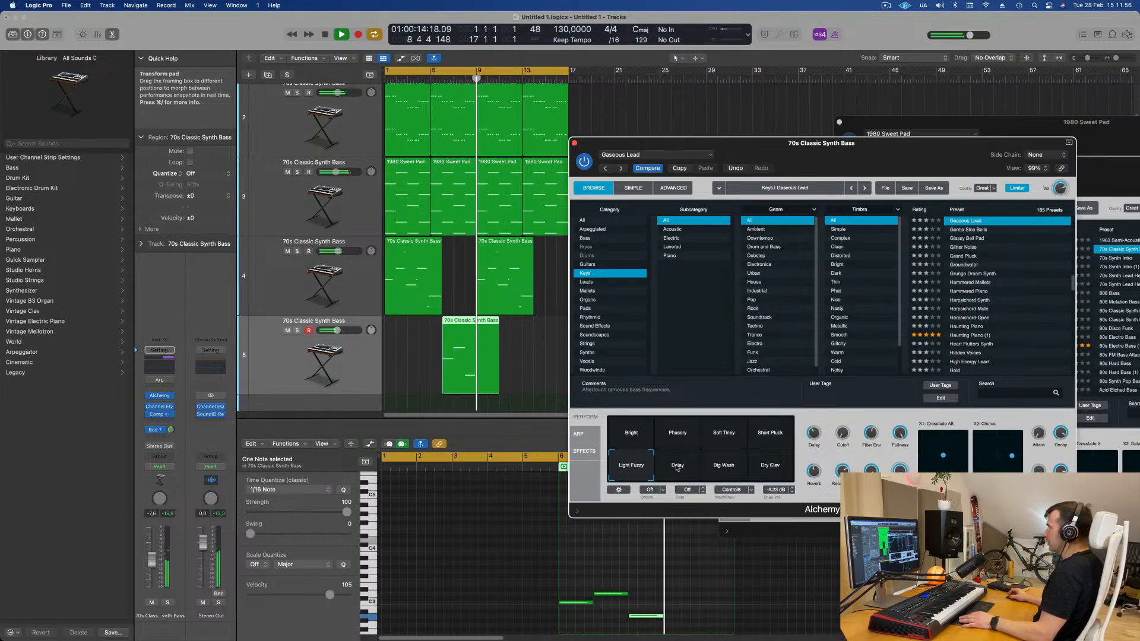
click(677, 467)
click(707, 472)
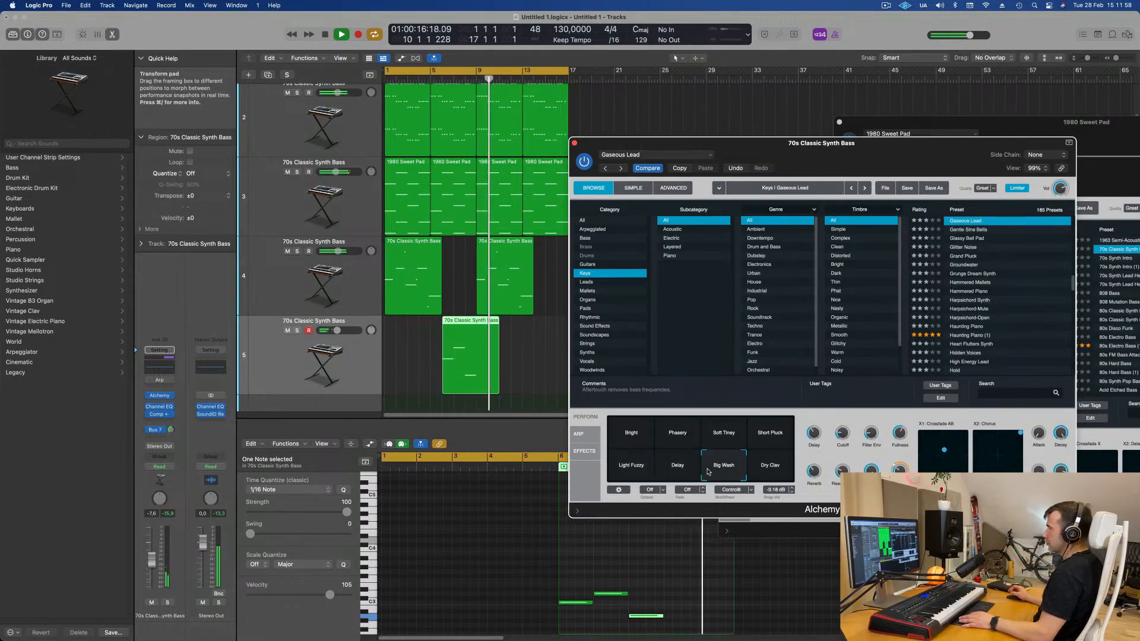
key(space)
- Copy the new track's region to about bar 14 and play the song from the start
drag(465, 324, 555, 326)
key(Return)
key(space)
- Try the Haunting Piano (1) preset on the new track's Alchemy
drag(825, 153, 782, 158)
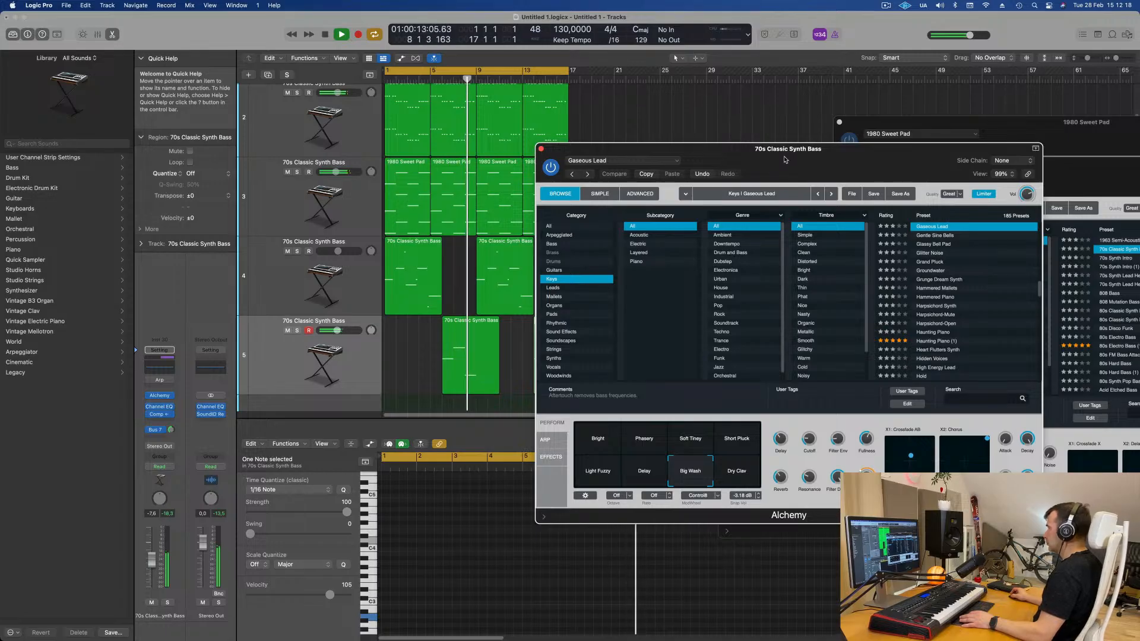
drag(785, 159, 784, 127)
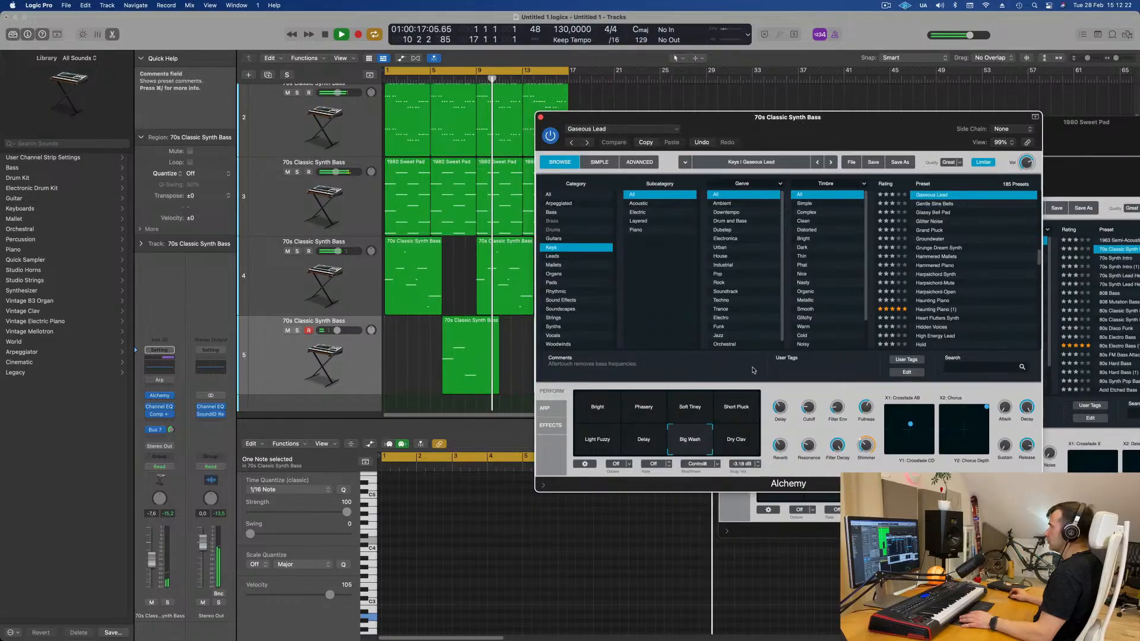
click(947, 310)
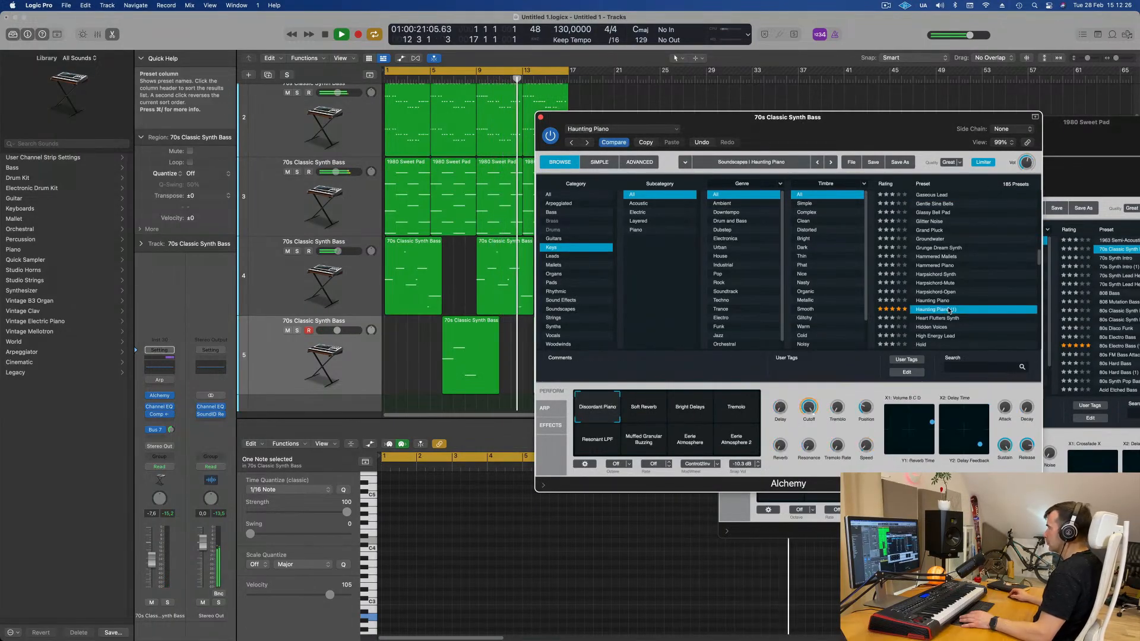
- Raise the new track's volume fader to about -1.8 dB
drag(811, 118, 870, 98)
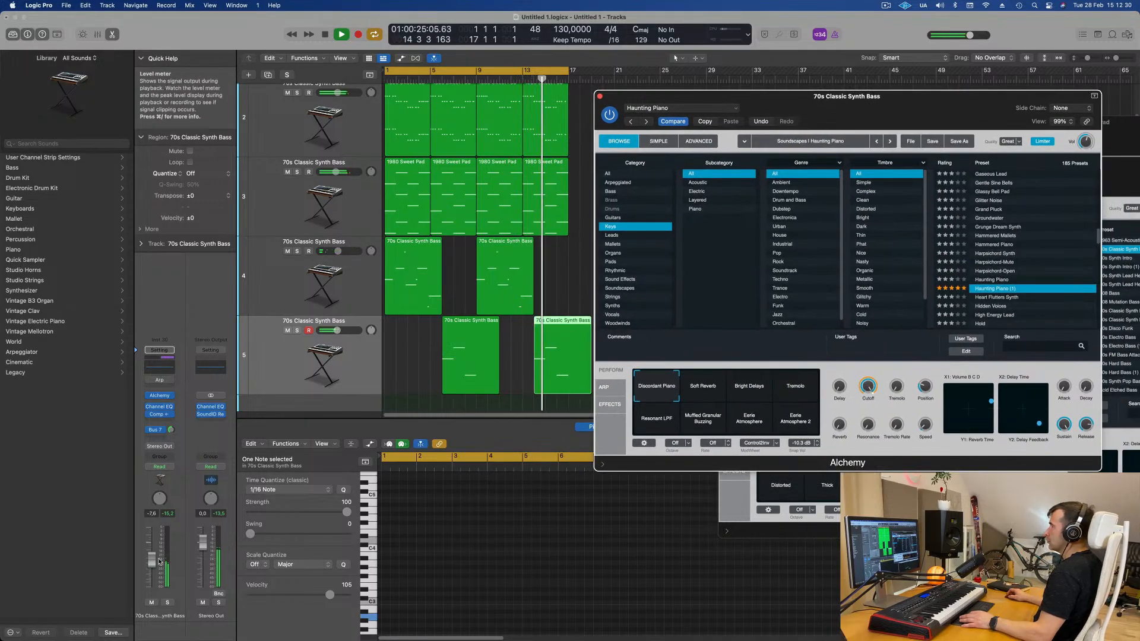
drag(157, 556, 154, 545)
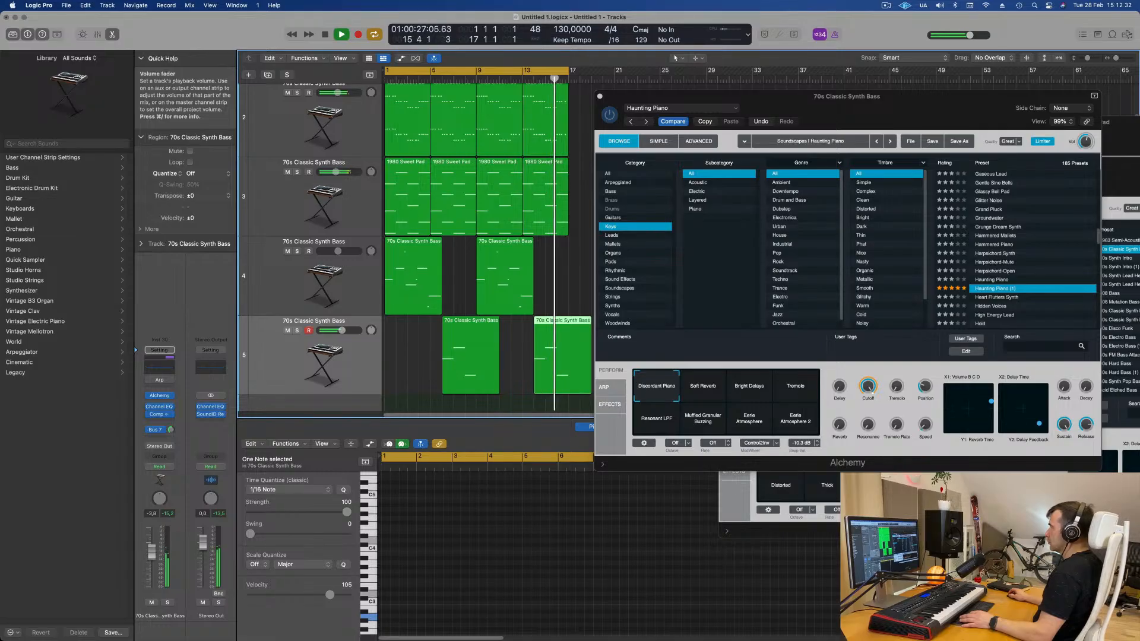
- Try the Jug Kalimba preset on the new track's Alchemy
scroll(953, 293, down, 5)
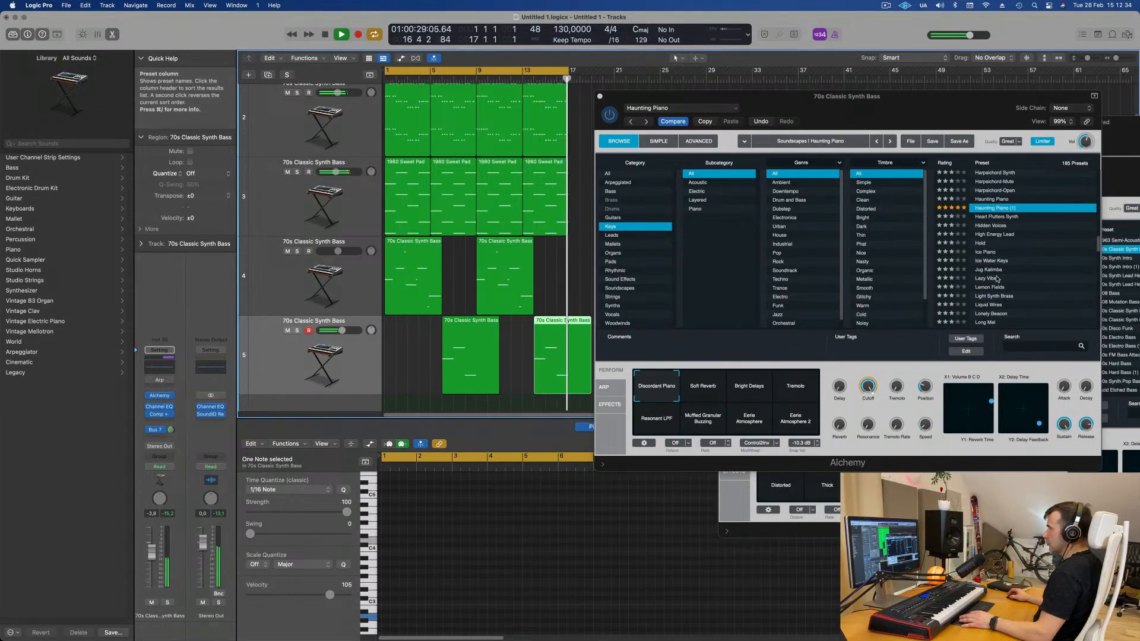
click(989, 270)
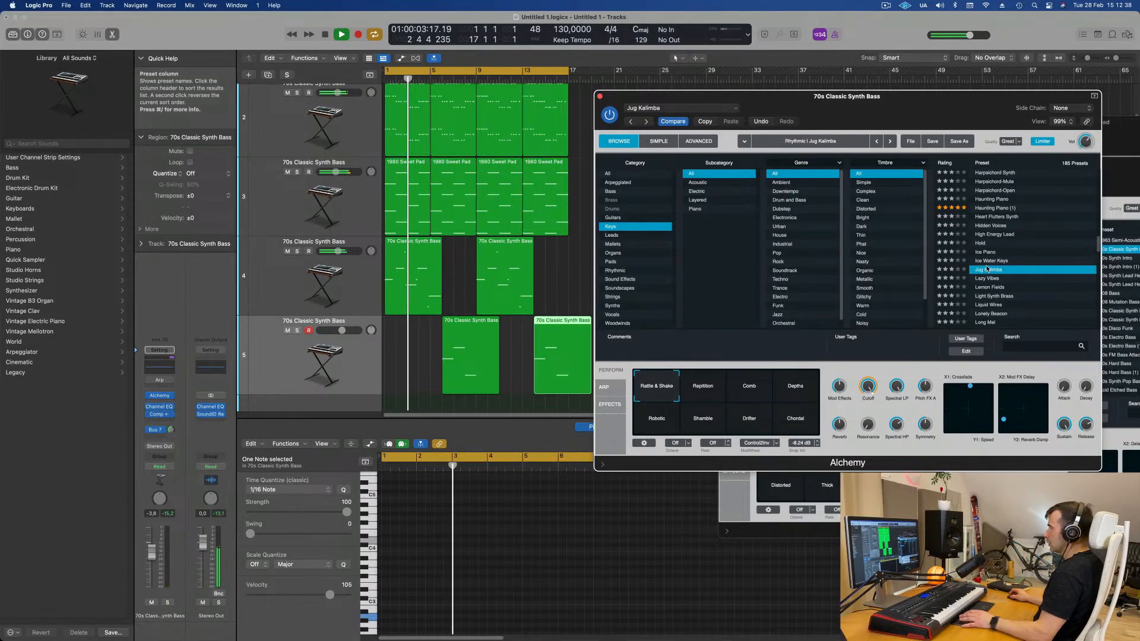
- Load the Mallet-O-Harmonics preset on the new track's Alchemy and move the playhead to bar 5
drag(914, 107, 830, 159)
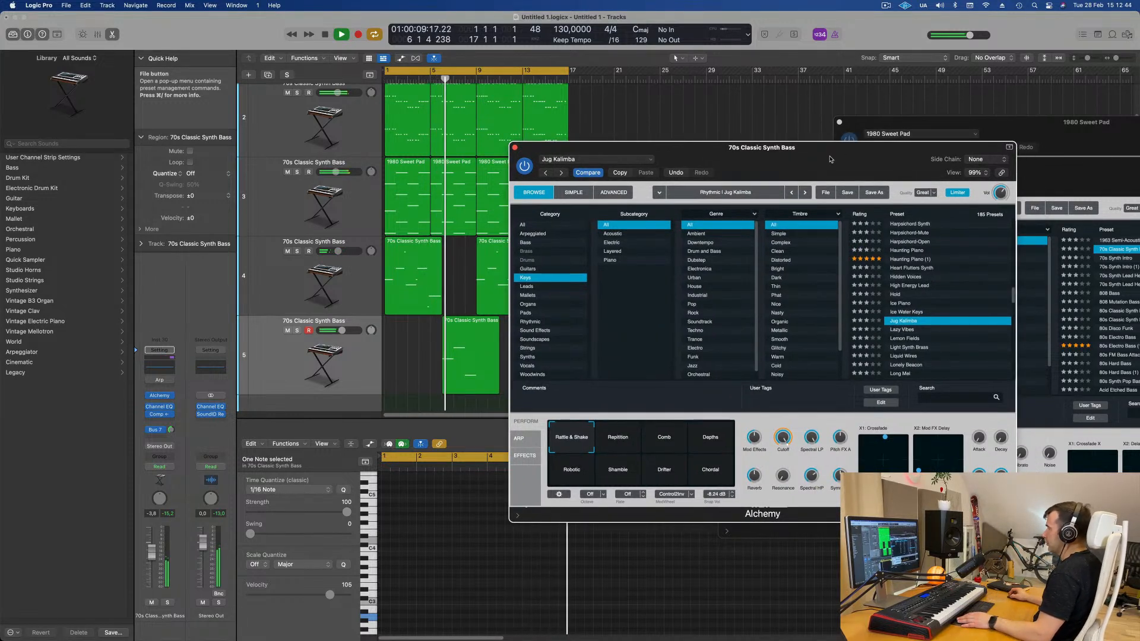
scroll(908, 295, down, 4)
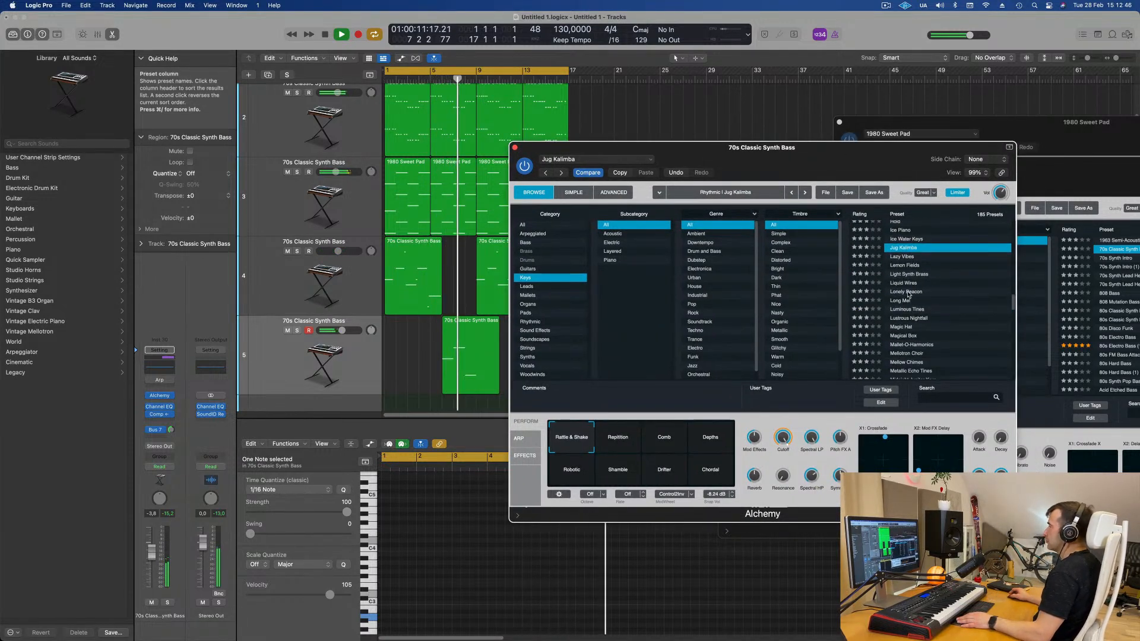
scroll(927, 294, down, 1)
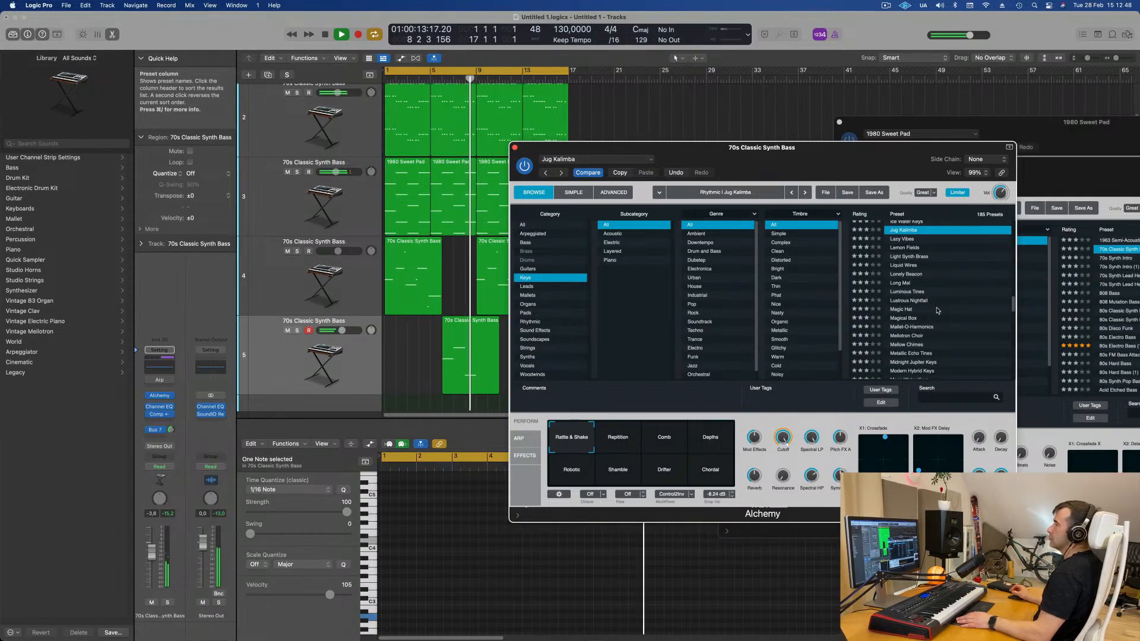
click(921, 328)
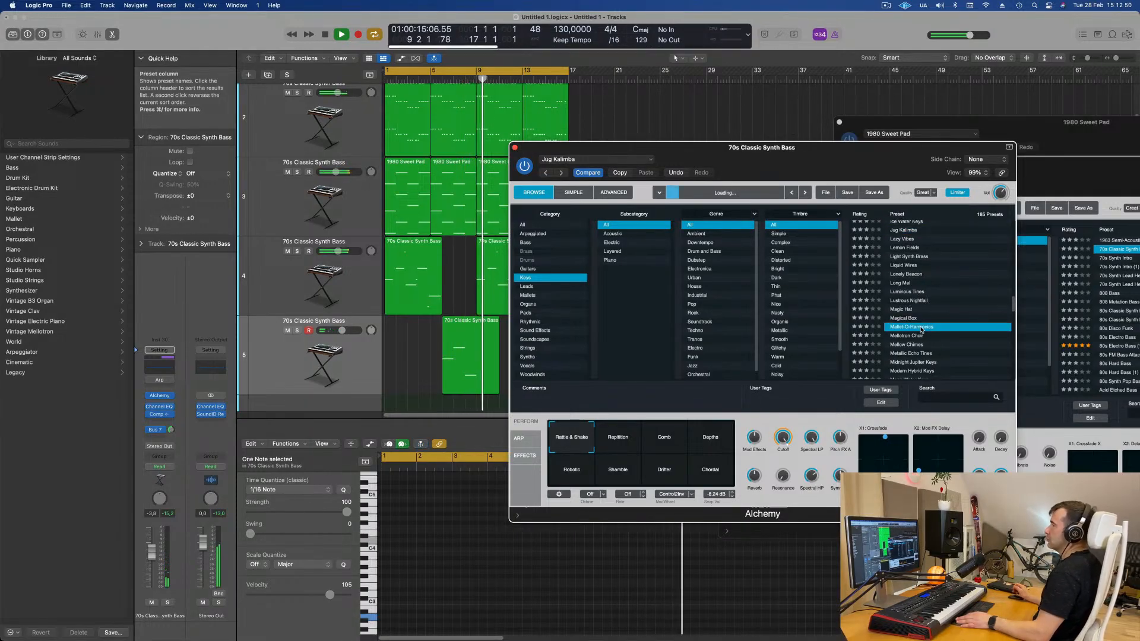
click(433, 79)
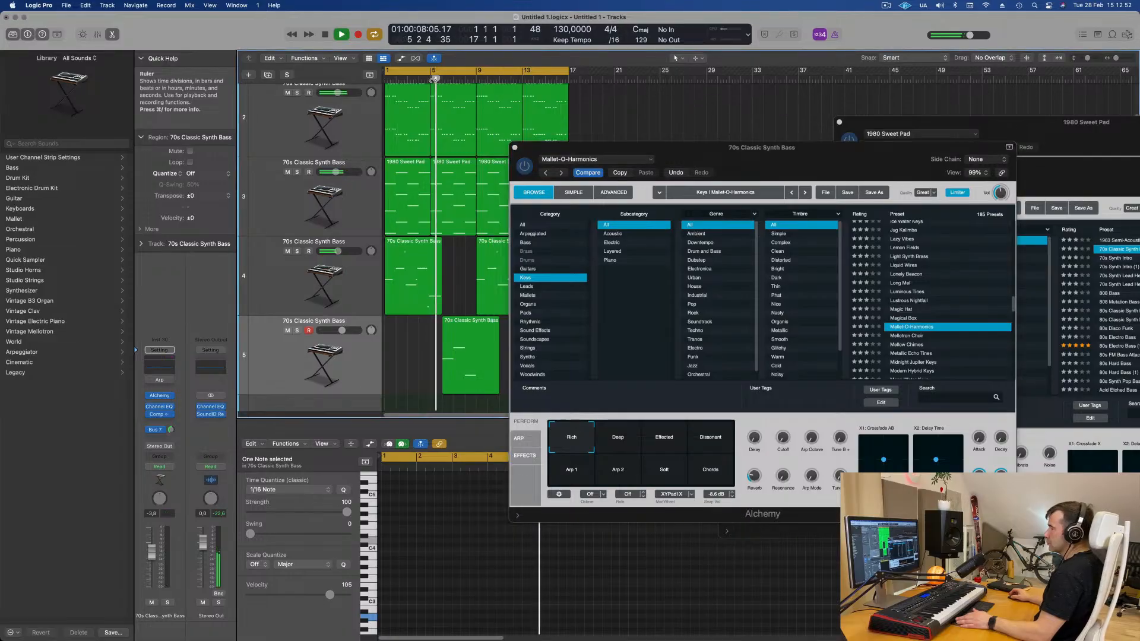
mouse_move(653, 147)
mouse_down()
mouse_move(688, 132)
mouse_move(657, 132)
mouse_up()
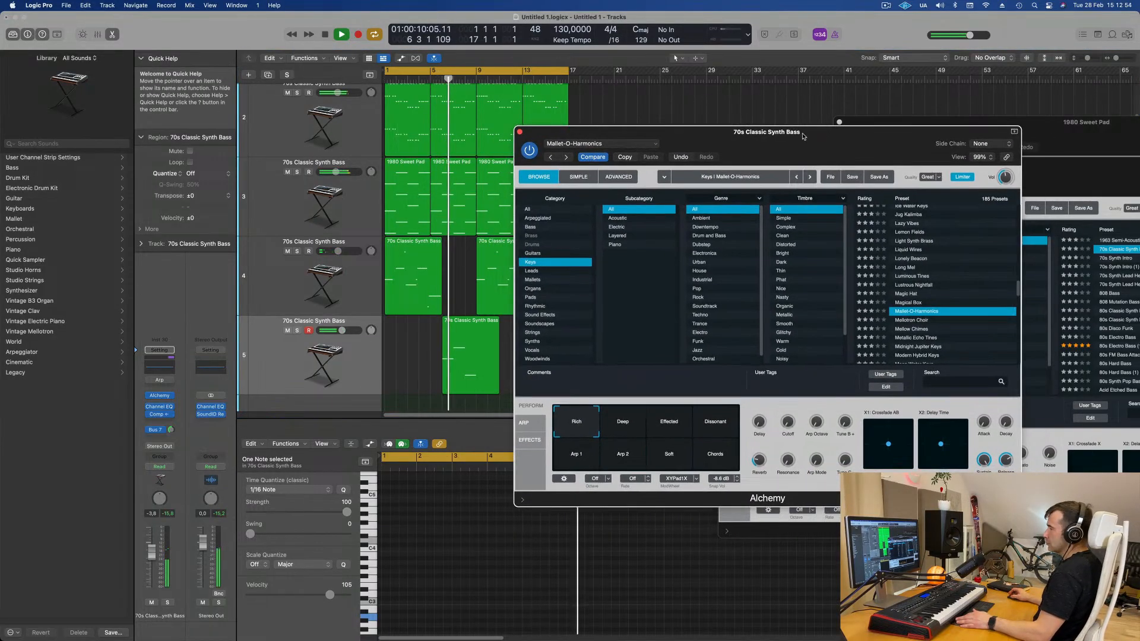
- Open the arpeggiator page of the new track's Alchemy instrument
drag(344, 330, 344, 330)
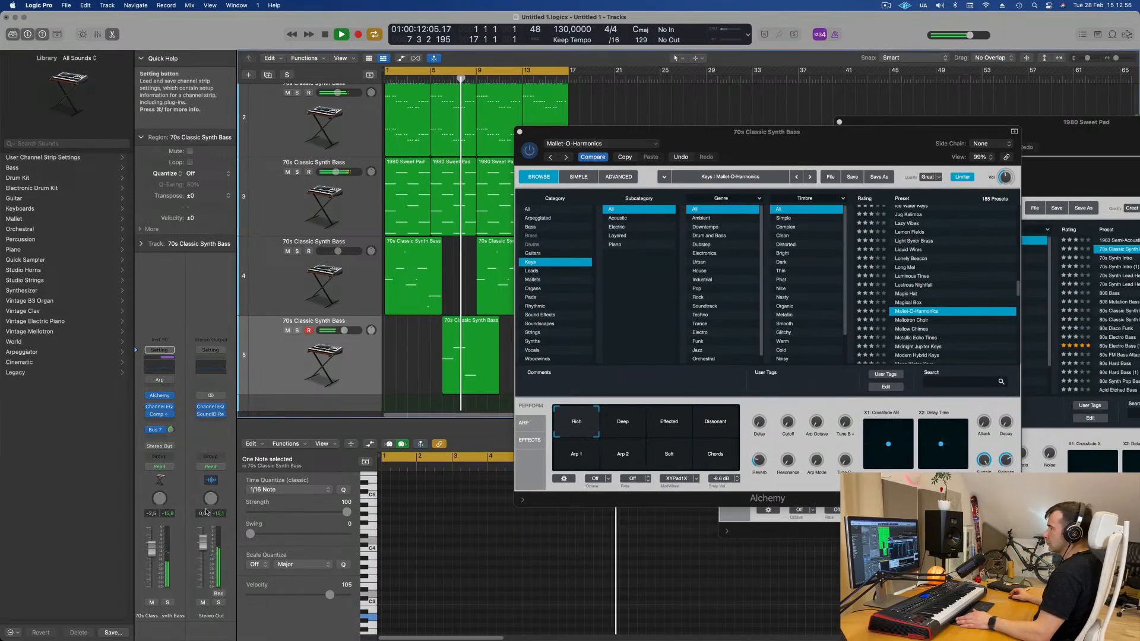
drag(764, 142, 873, 144)
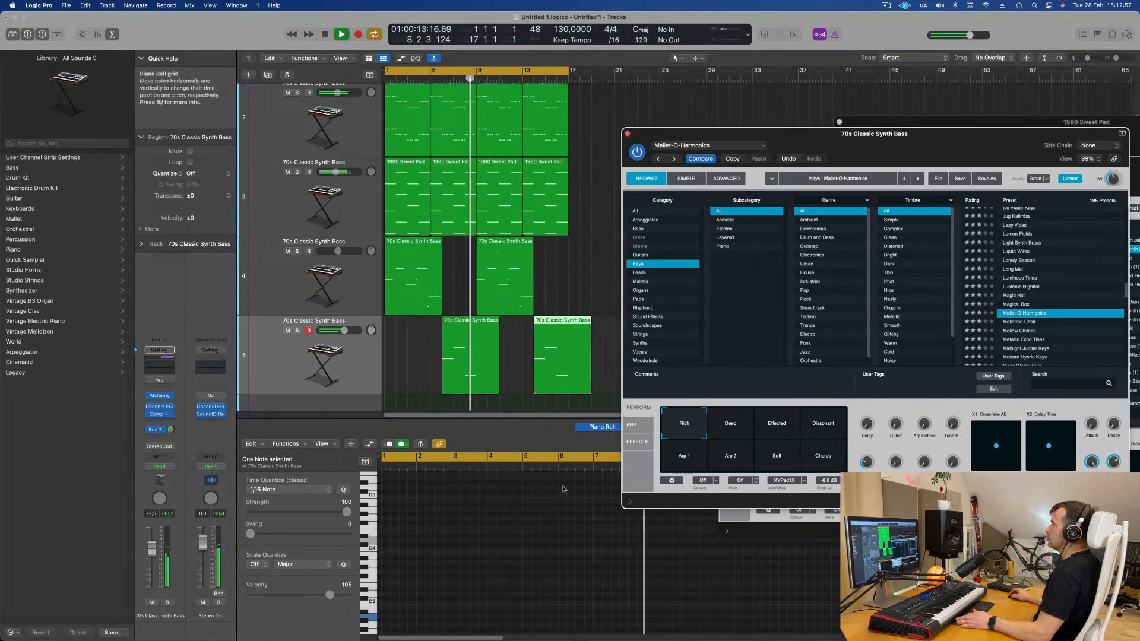
click(630, 427)
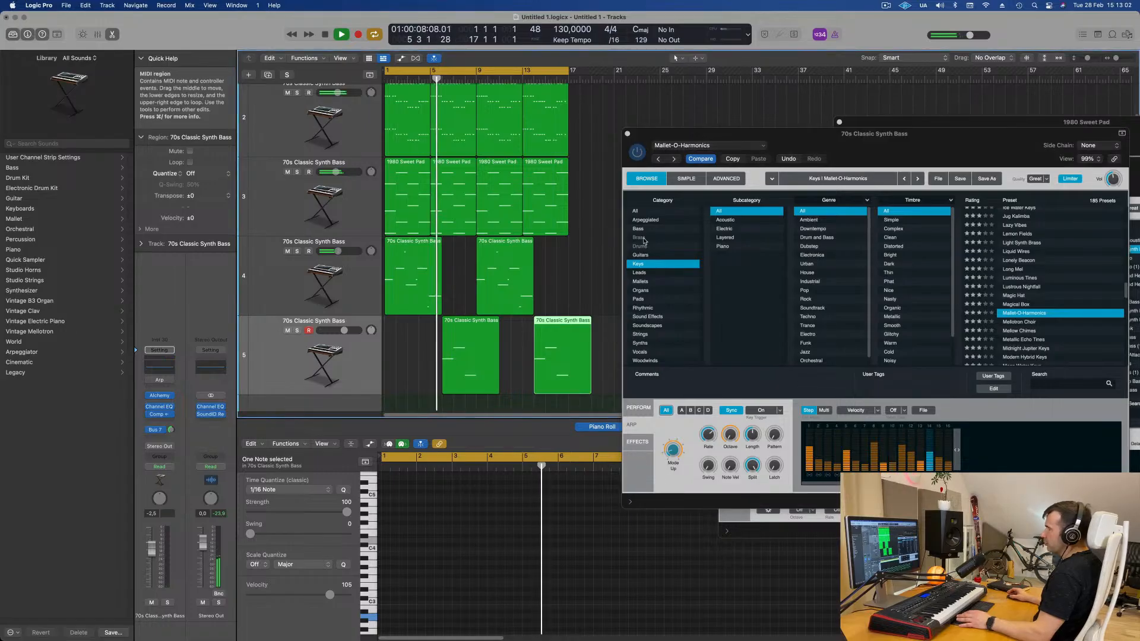
- Nudge the new track's volume fader to about -0.8 dB
drag(866, 136, 750, 156)
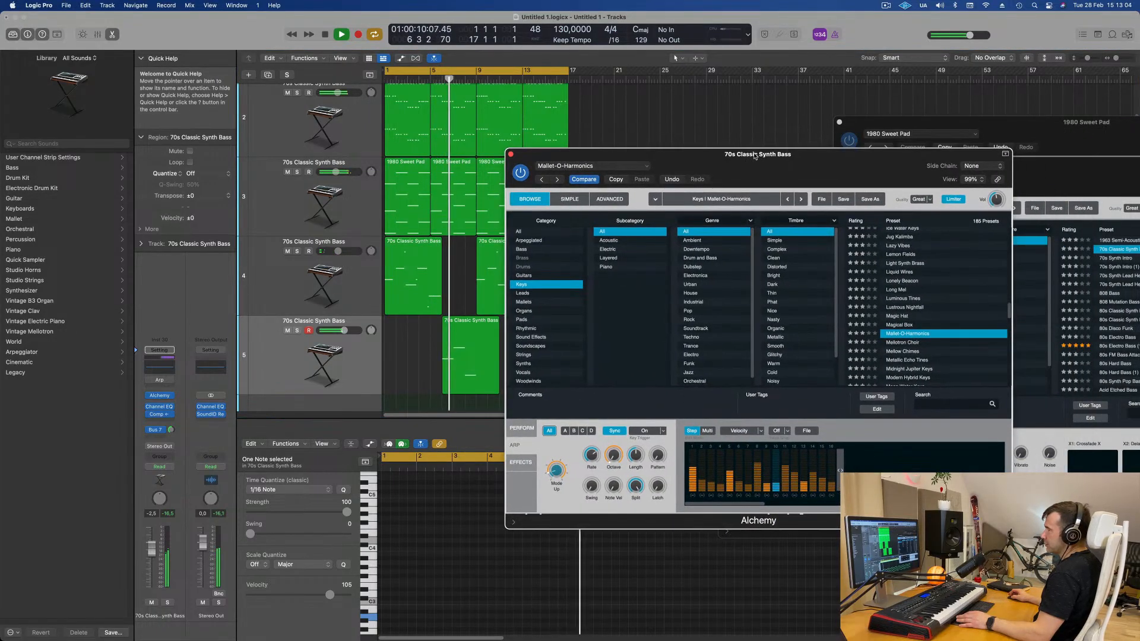
drag(150, 555, 151, 552)
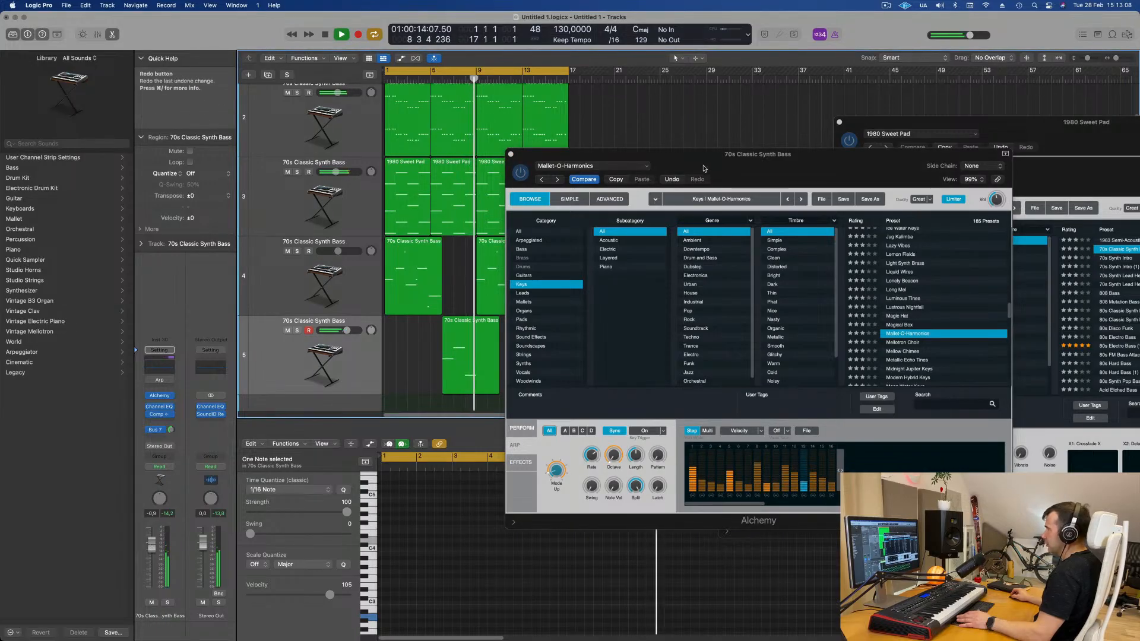
- Play back the arrangement and select the new track's region to listen to the arpeggiated Mallet-O-Harmonics part
drag(612, 155, 870, 179)
key(space)
shift+click(444, 343)
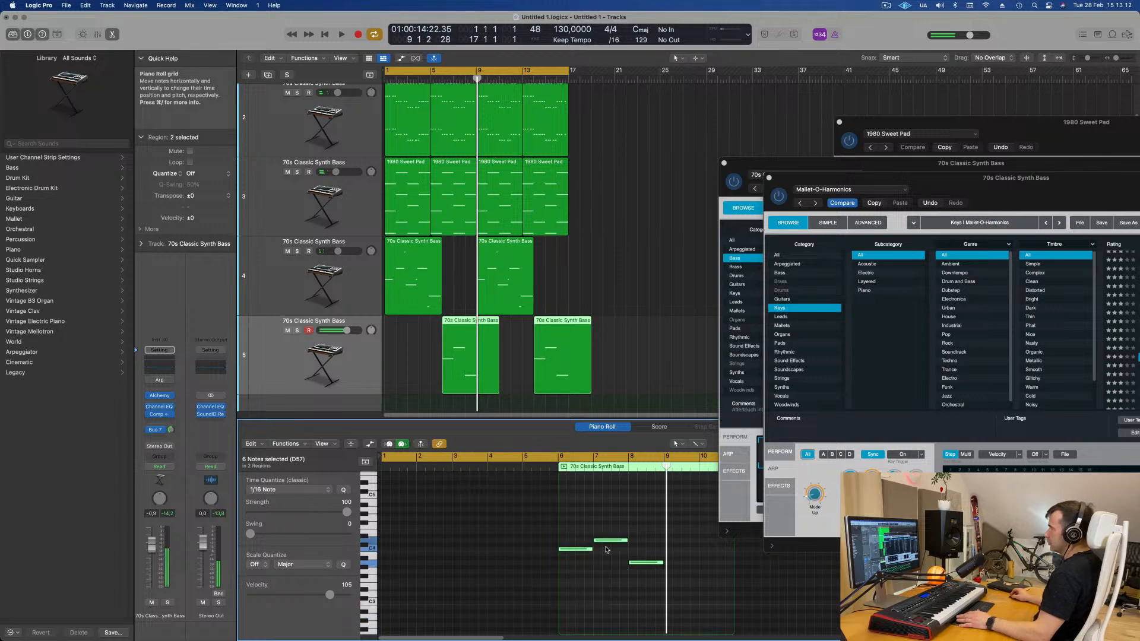
key(space)
drag(1037, 191, 808, 203)
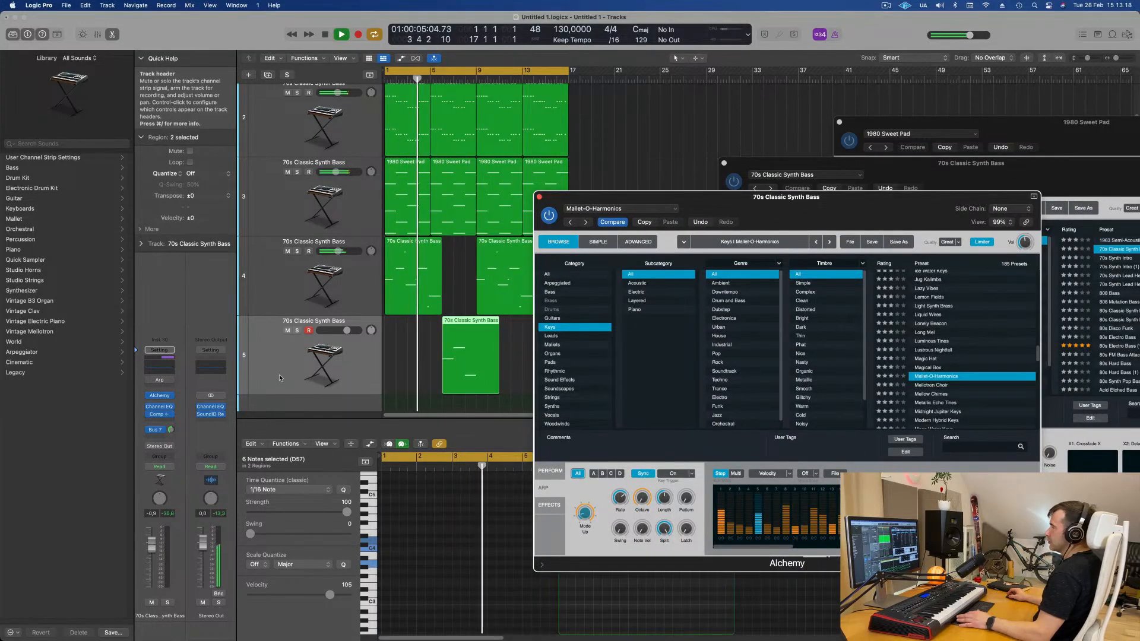
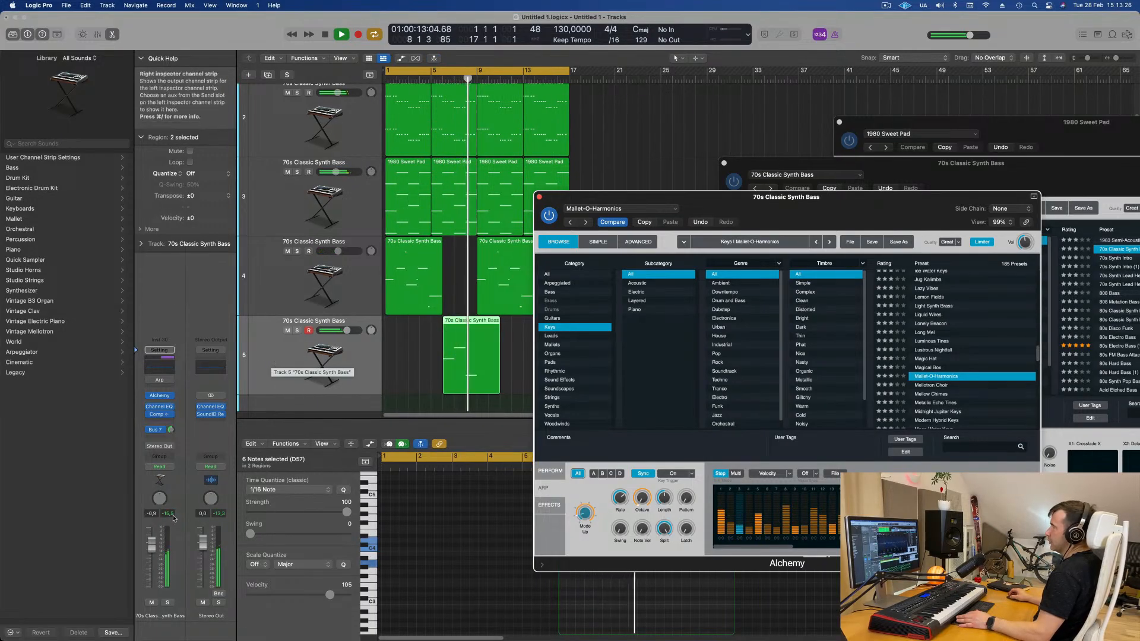
- Select track 3 (Inst 28) and open its Alchemy instrument plug-in
drag(754, 197, 806, 186)
click(591, 187)
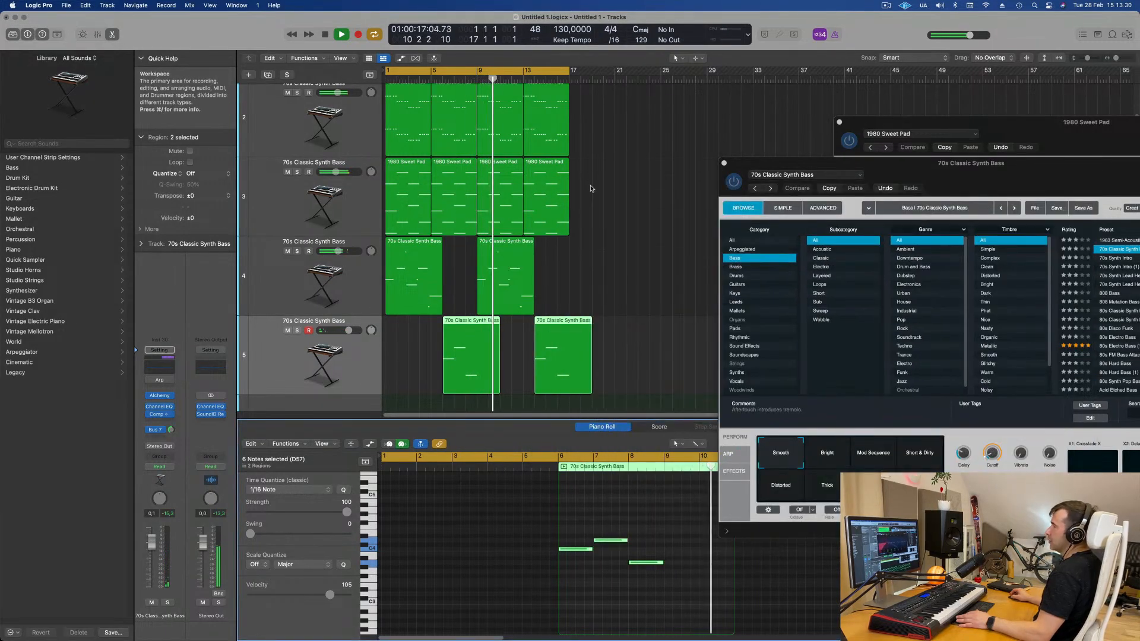
click(351, 208)
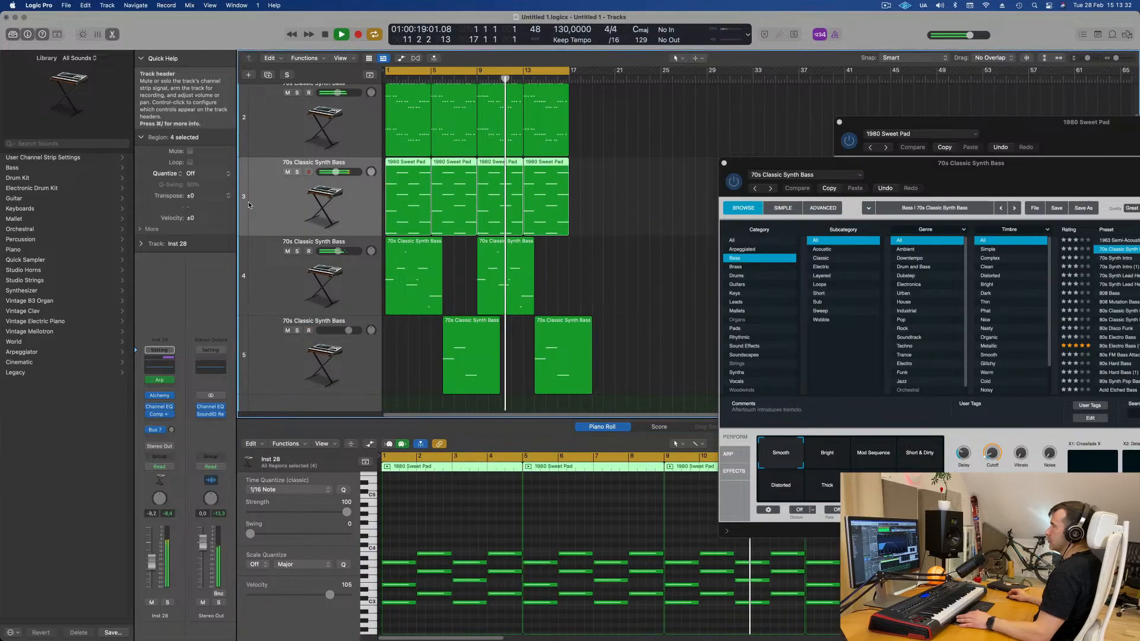
key(Return)
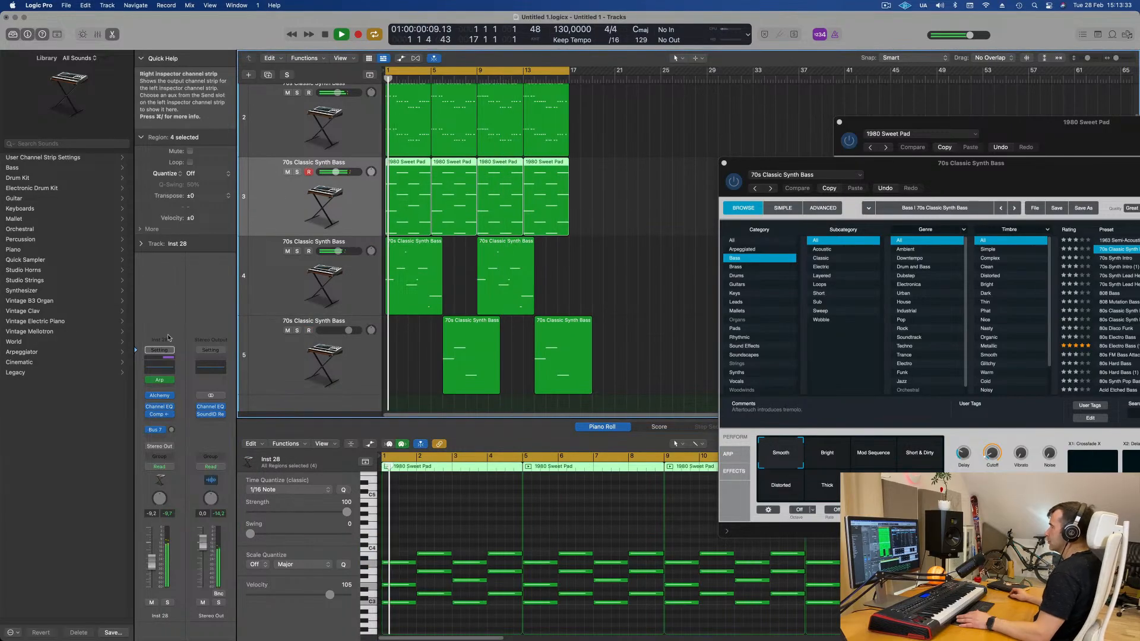
click(159, 397)
- Adjust the Cutoff knob on track 3's Alchemy to about 7.19 % while playing back
key(space)
key(space)
mouse_move(731, 436)
mouse_down()
mouse_move(748, 454)
mouse_move(742, 421)
mouse_move(744, 443)
mouse_up()
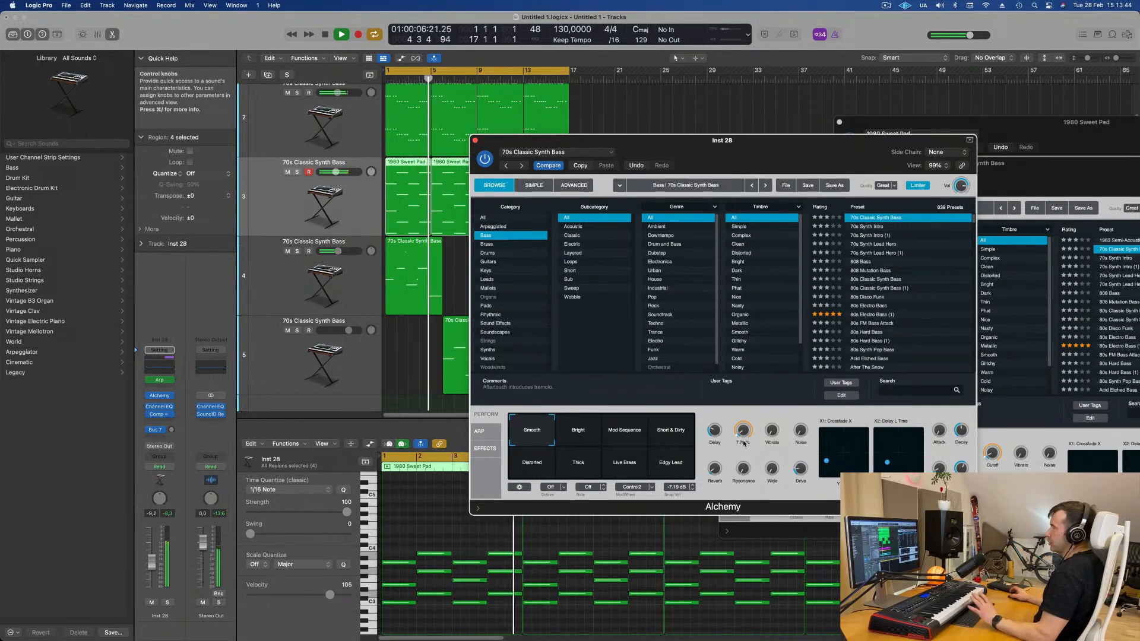
drag(748, 144, 888, 68)
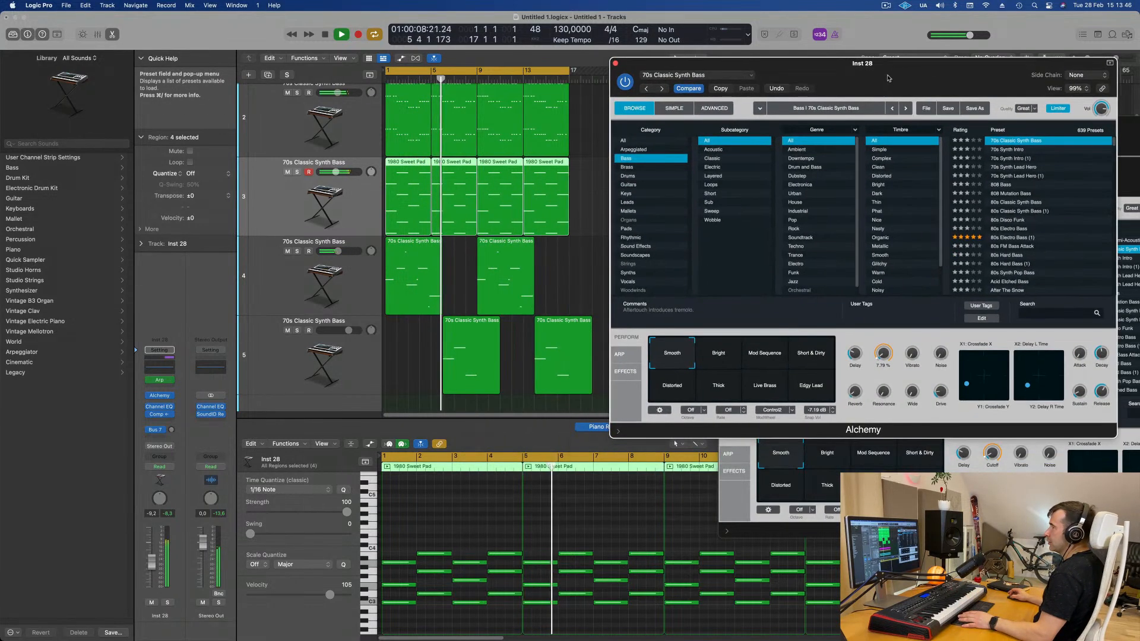
- Solo tracks 2 and 3 in turn to audition them against the mix
scroll(306, 160, up, 3)
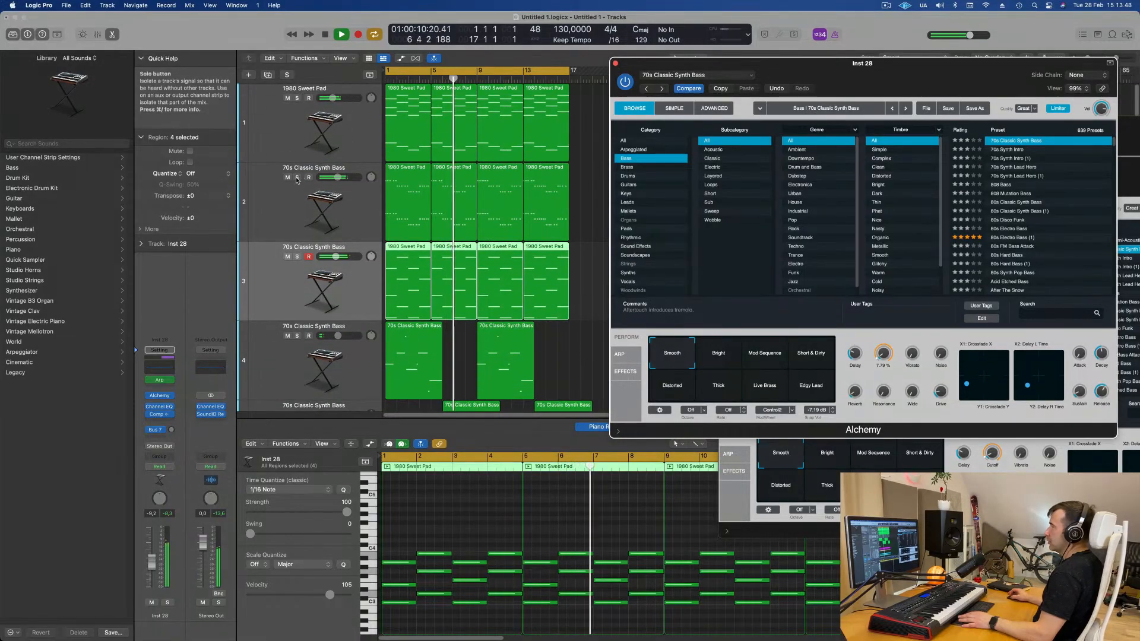
click(296, 178)
click(297, 178)
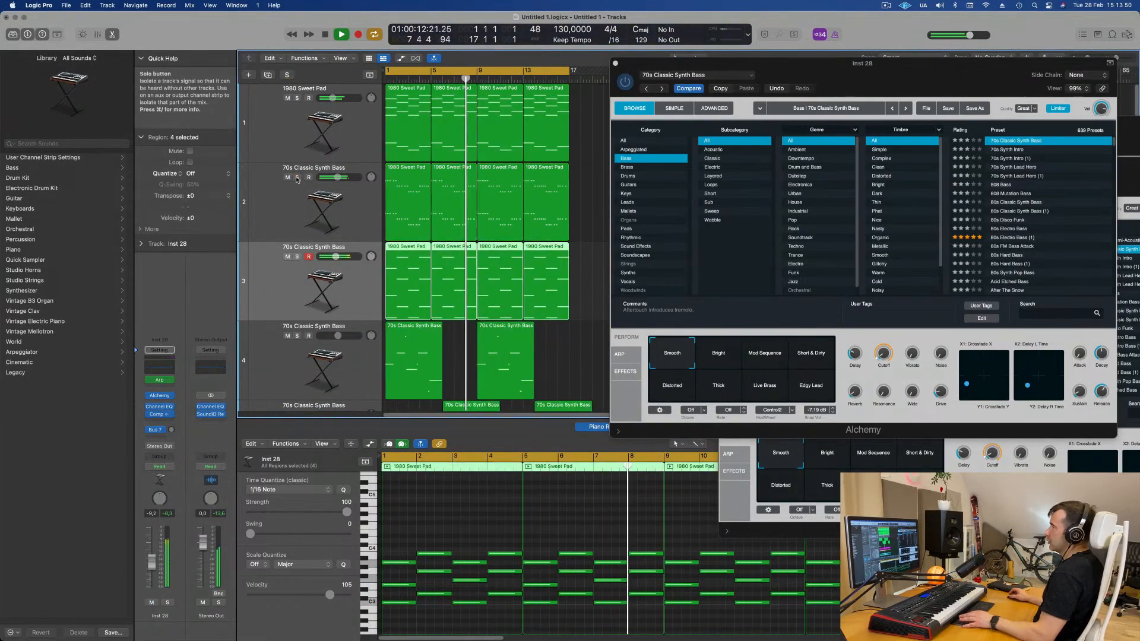
click(297, 257)
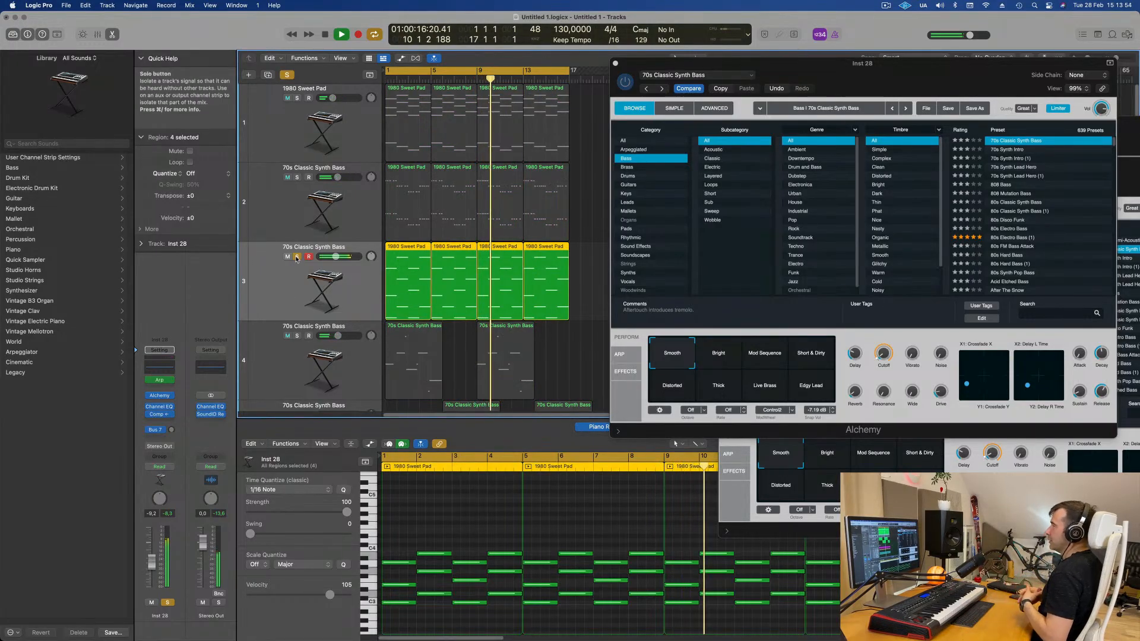
click(296, 257)
- Open track 3's Channel EQ, enable the low-cut band and set it to about 116 Hz
click(159, 407)
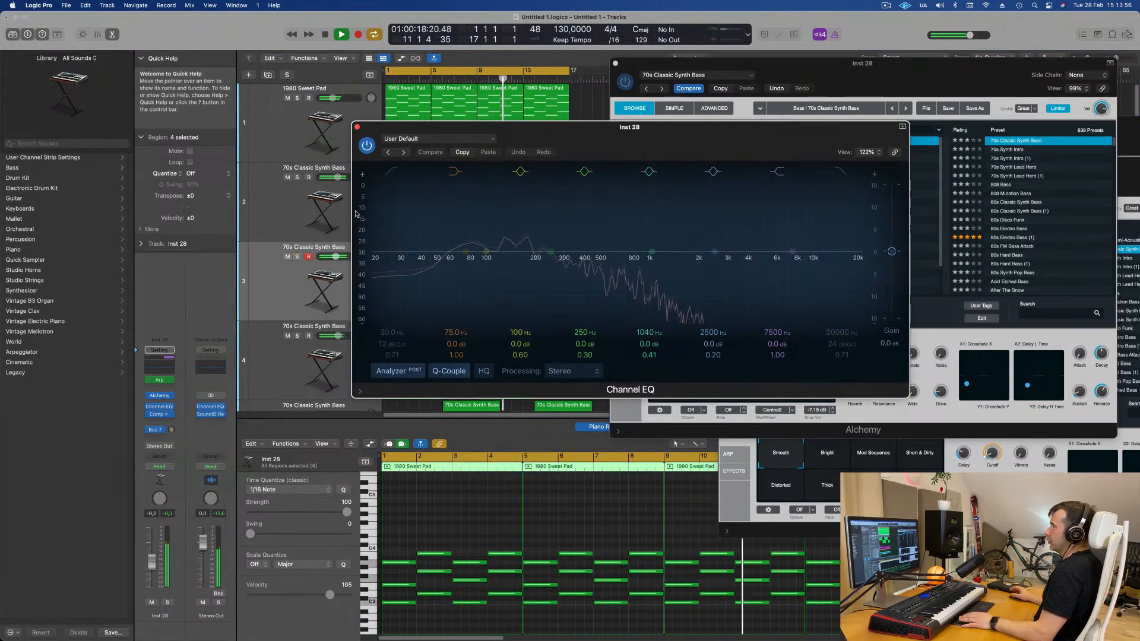
click(391, 172)
drag(396, 203, 501, 200)
drag(488, 262, 491, 264)
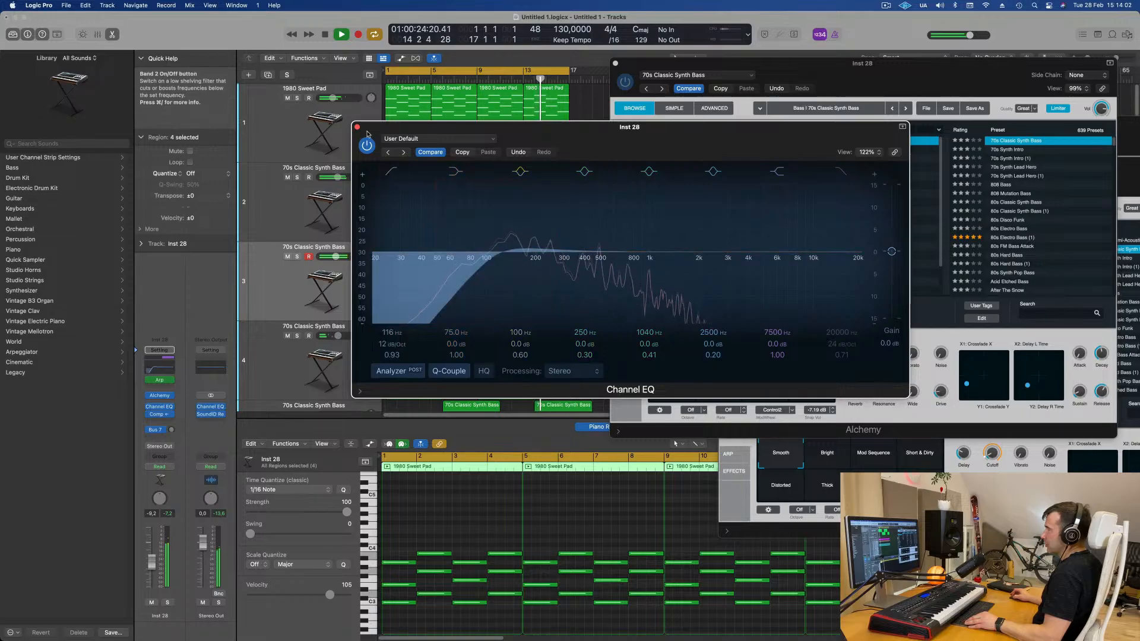
key(super+w)
- Open the second region on track 5 and delete the selected notes in it
drag(757, 74, 877, 81)
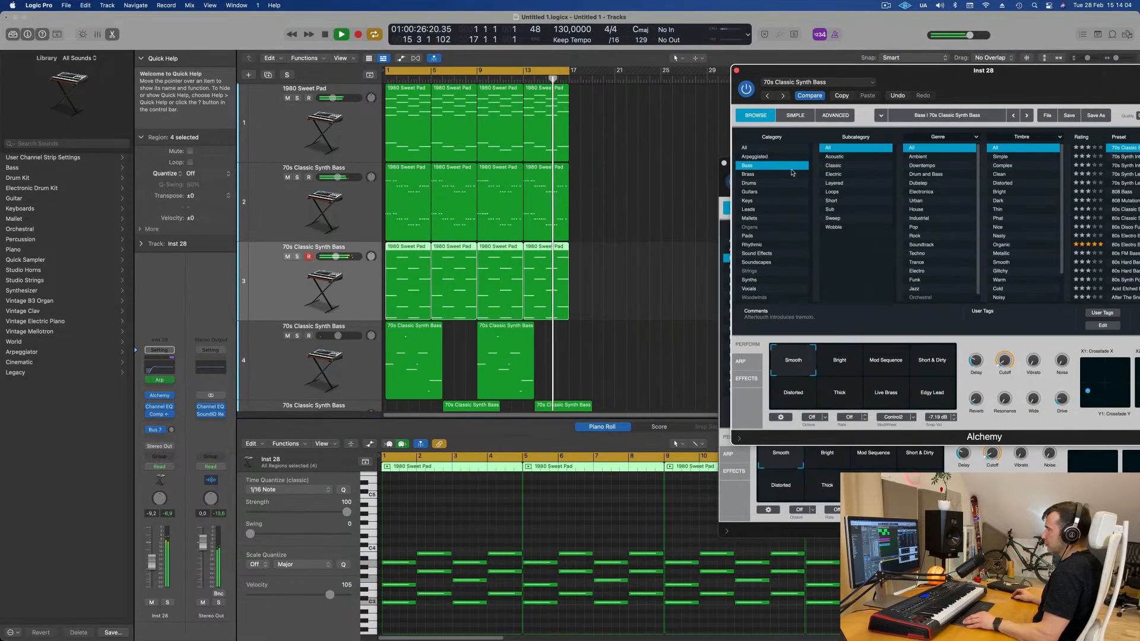
scroll(577, 292, down, 5)
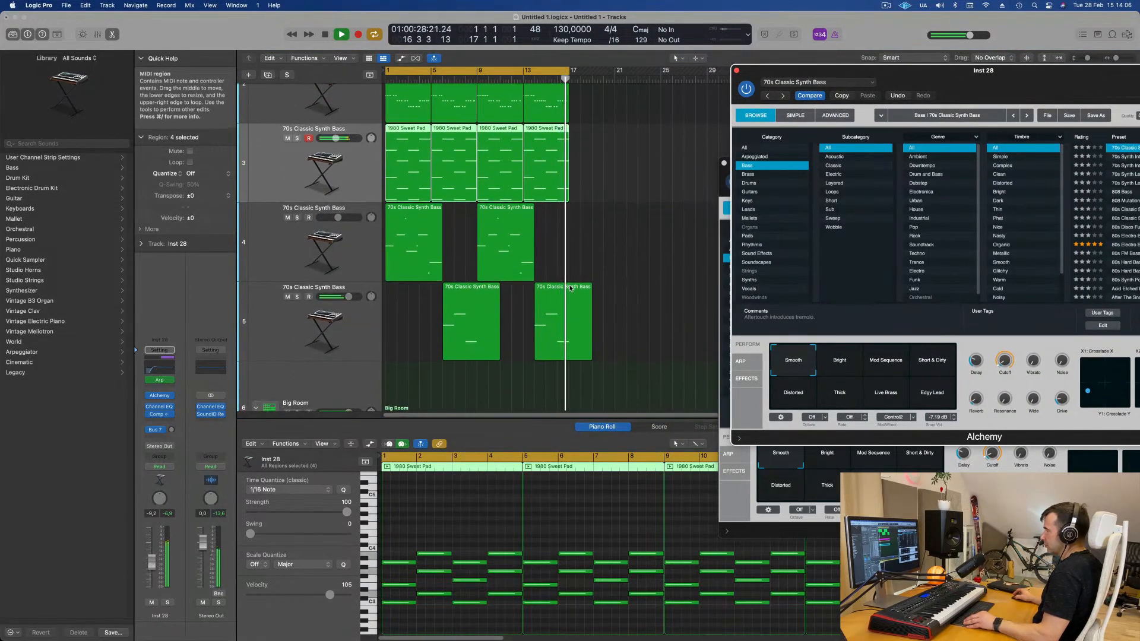
super+double_click(570, 291)
drag(606, 286, 580, 313)
key(BackSpace)
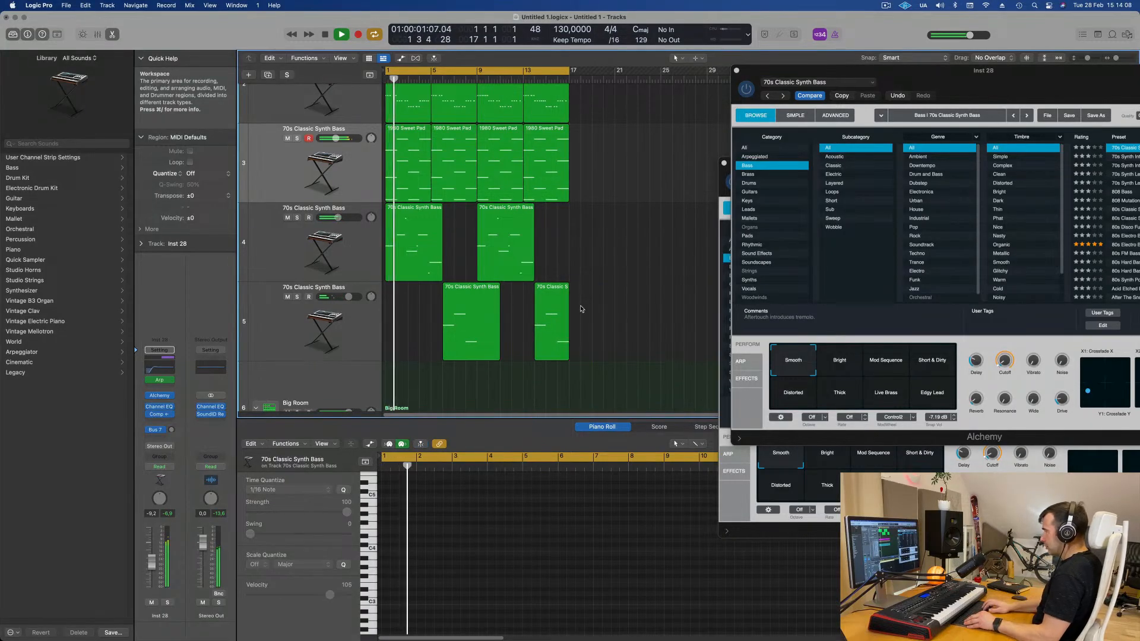
- Mute track 3, the Inst 28 pad track
key(super+Up)
key(super+Up)
key(super+Up)
key(super+Up)
scroll(606, 250, up, 2)
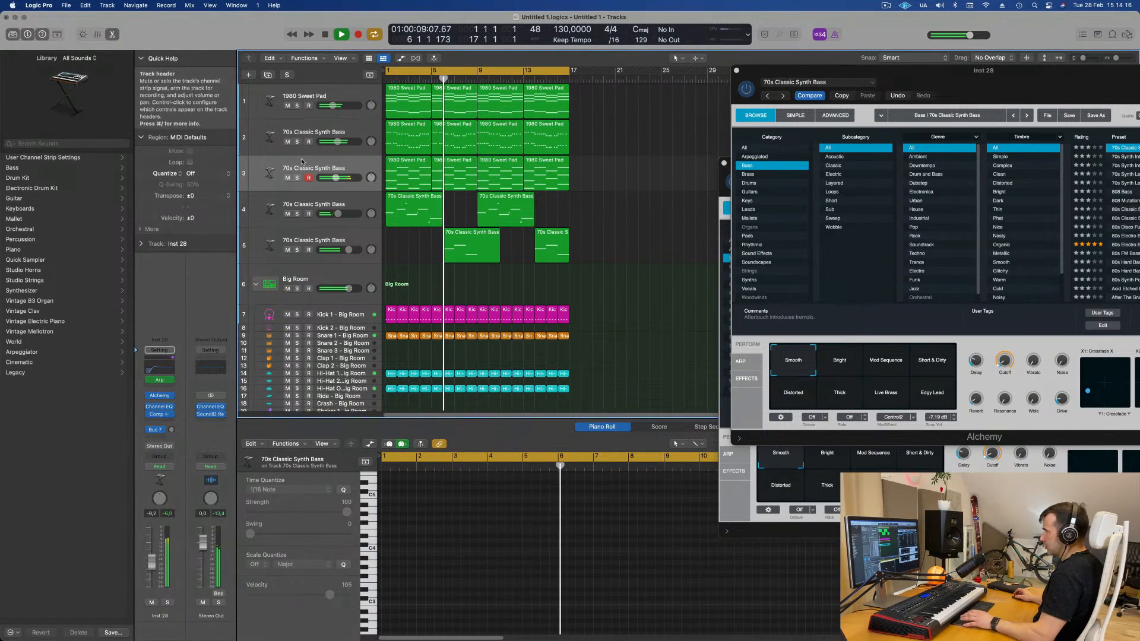
click(297, 178)
click(297, 179)
click(288, 177)
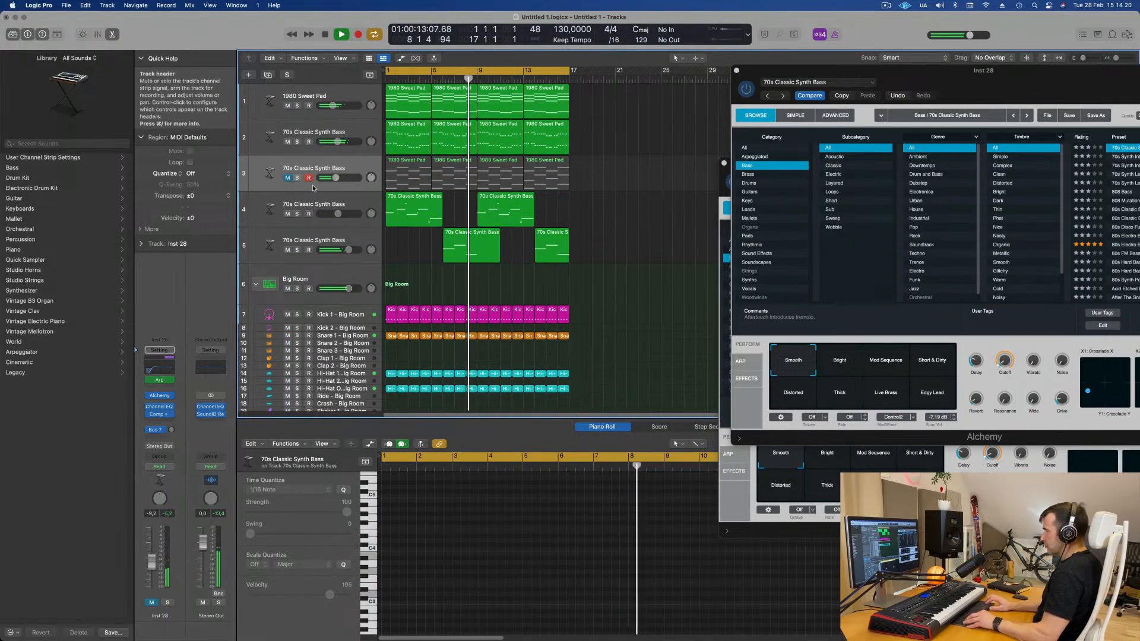
click(357, 173)
- Play back the arrangement from the start to listen to the mix
scroll(608, 286, down, 2)
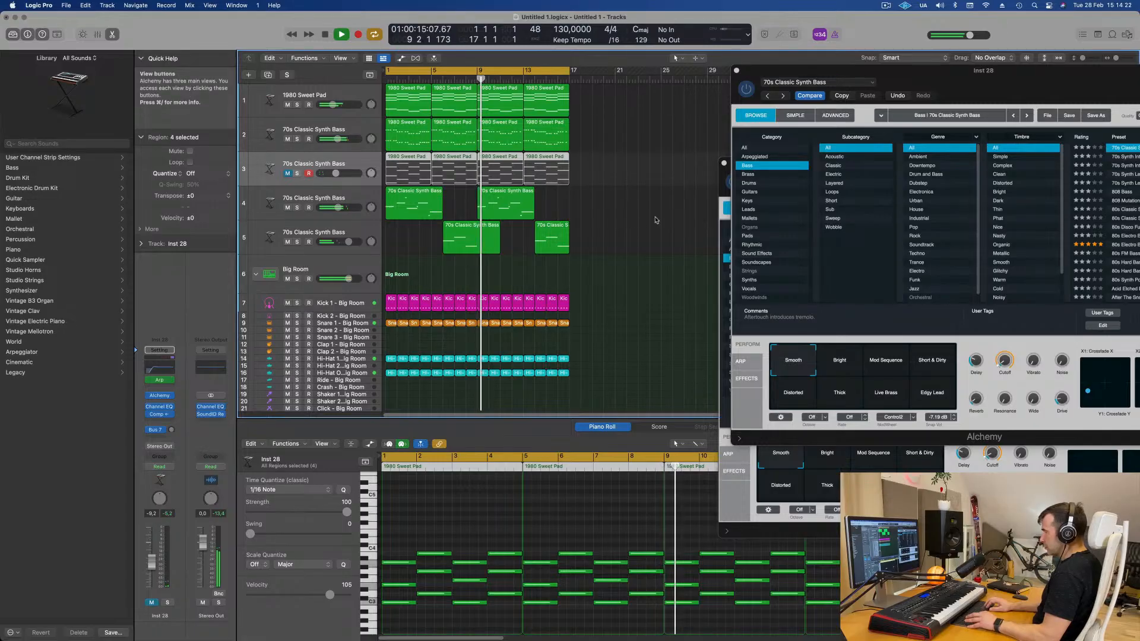
key(space)
scroll(607, 286, up, 2)
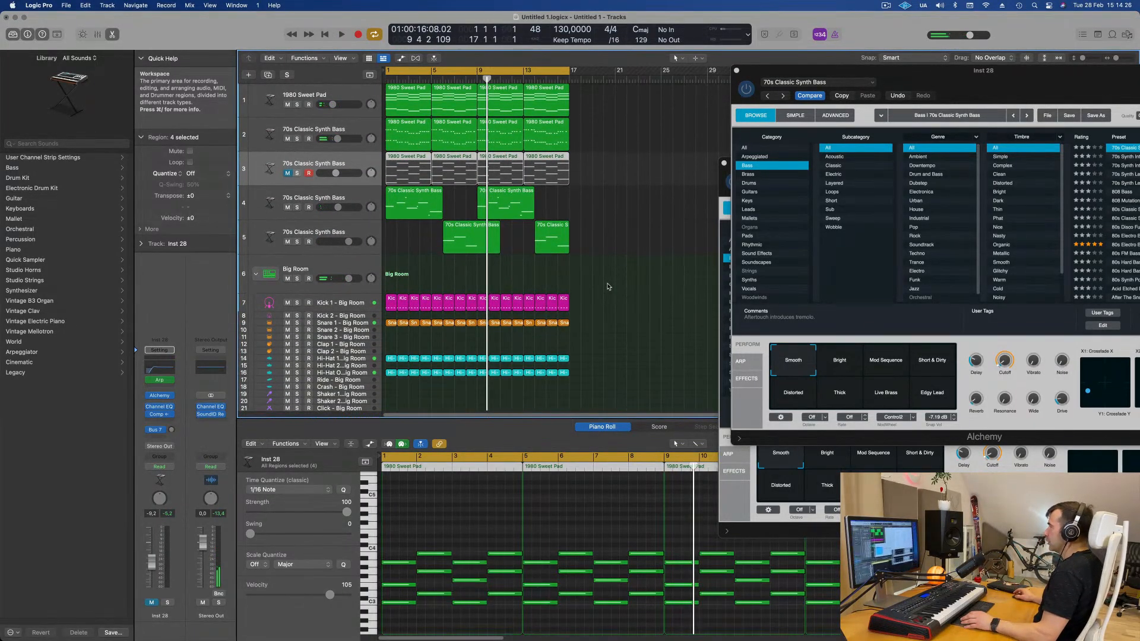
key(Return)
key(space)
scroll(344, 356, down, 4)
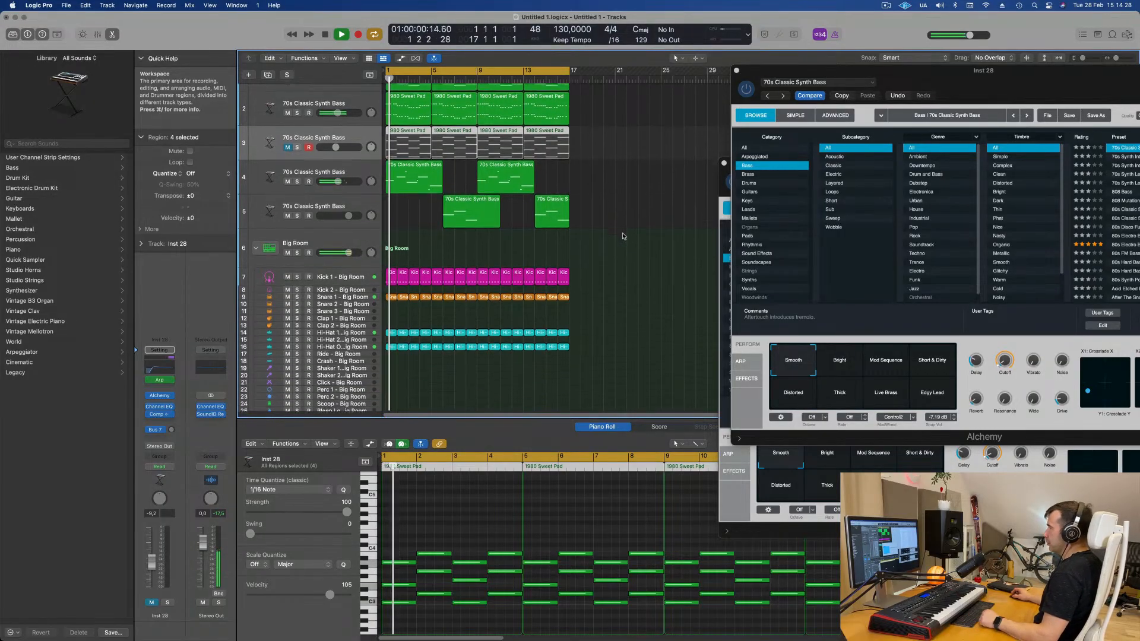
key(space)
key(Return)
key(space)
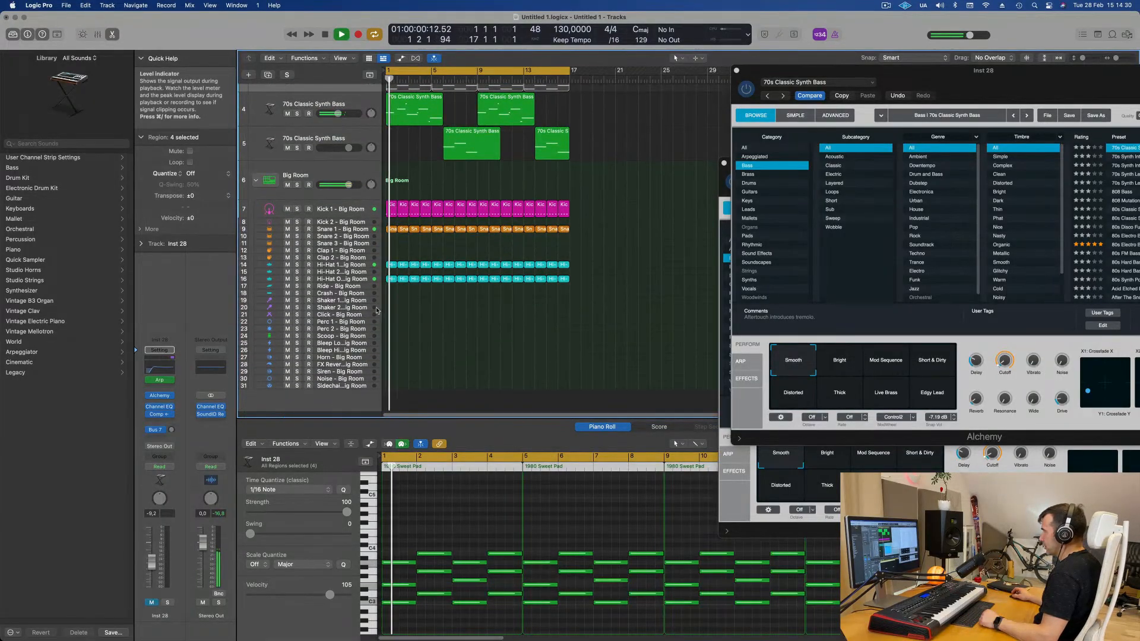
- Copy the first Snare 1 region onto track 24, Scoop - Big Room, at bar 1
click(391, 229)
drag(386, 294, 387, 336)
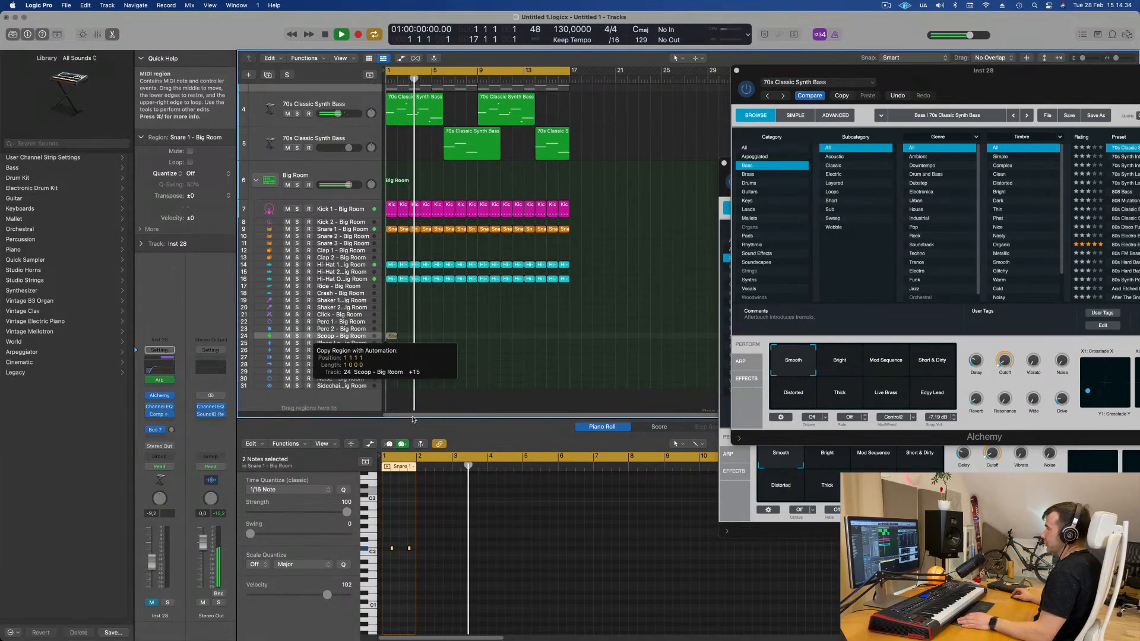
key(Return)
- Select both snare notes in the copied region and shift them slightly later
scroll(408, 544, up, 3)
drag(388, 537, 425, 561)
key(super+Right)
key(super+Right)
key(super+Right)
key(super+Right)
key(super+Right)
key(super+Right)
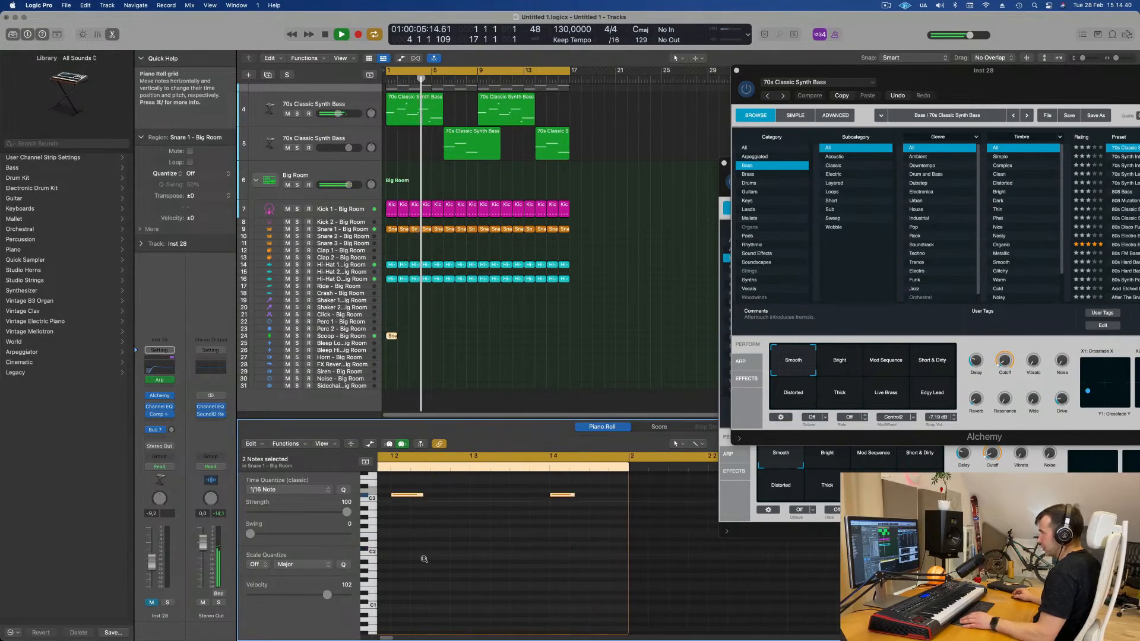
key(space)
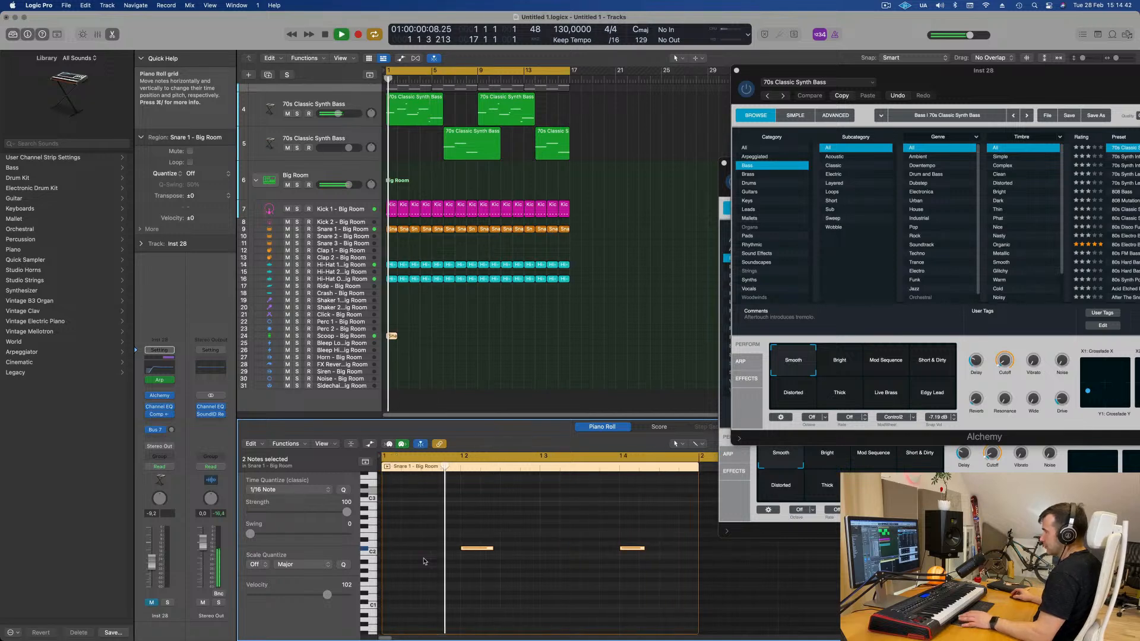
drag(481, 549, 503, 551)
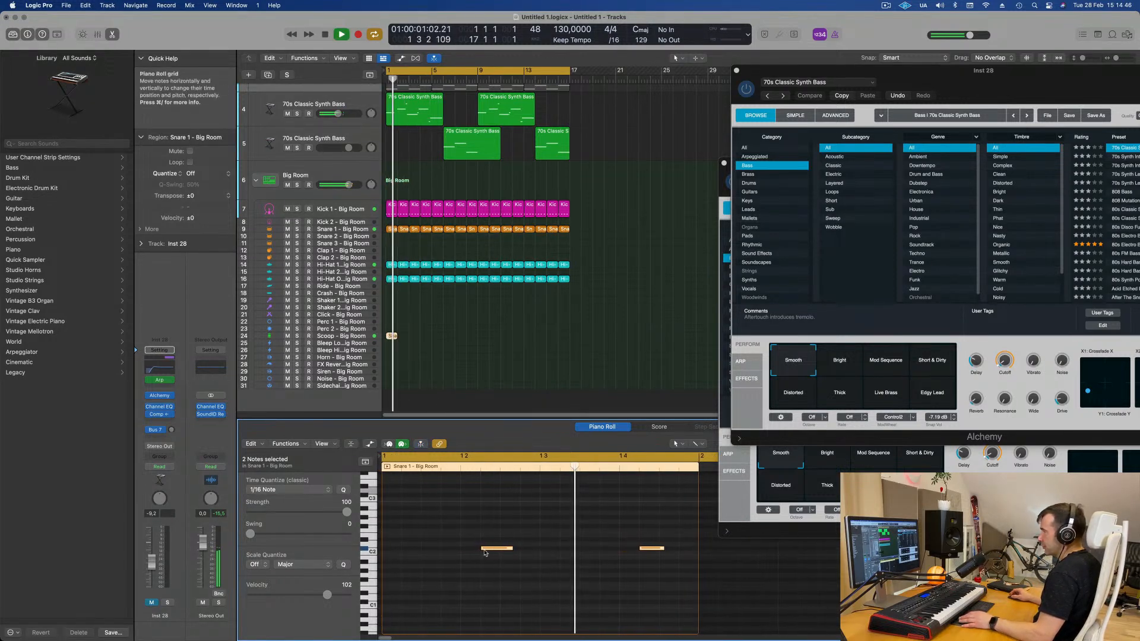
key(super+Left)
key(space)
drag(464, 534, 599, 562)
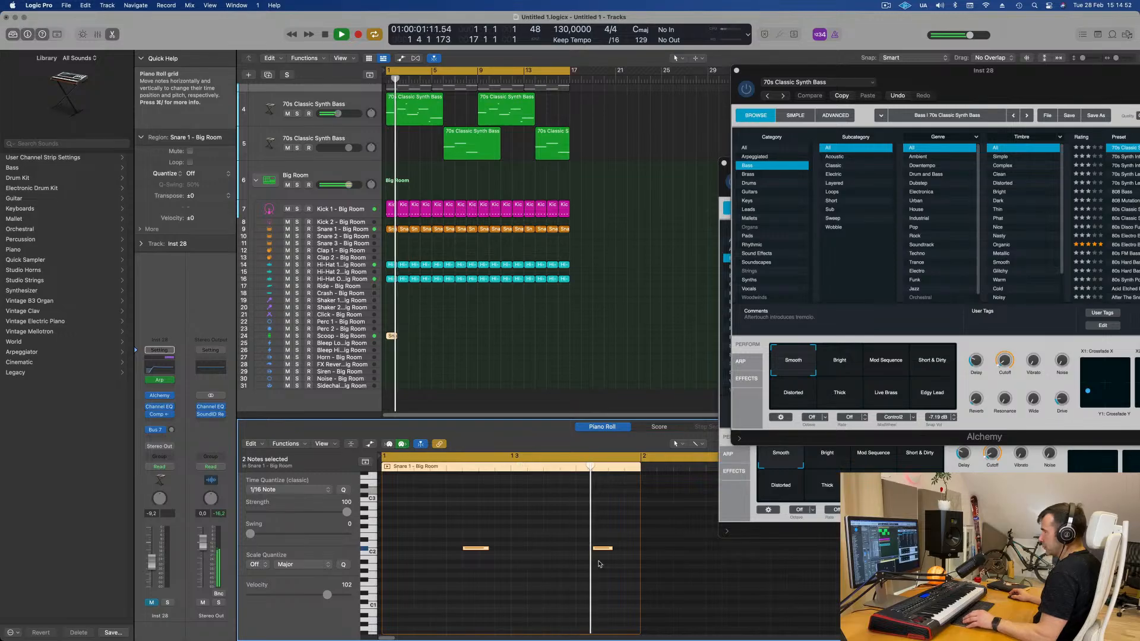
key(ctrl+Right)
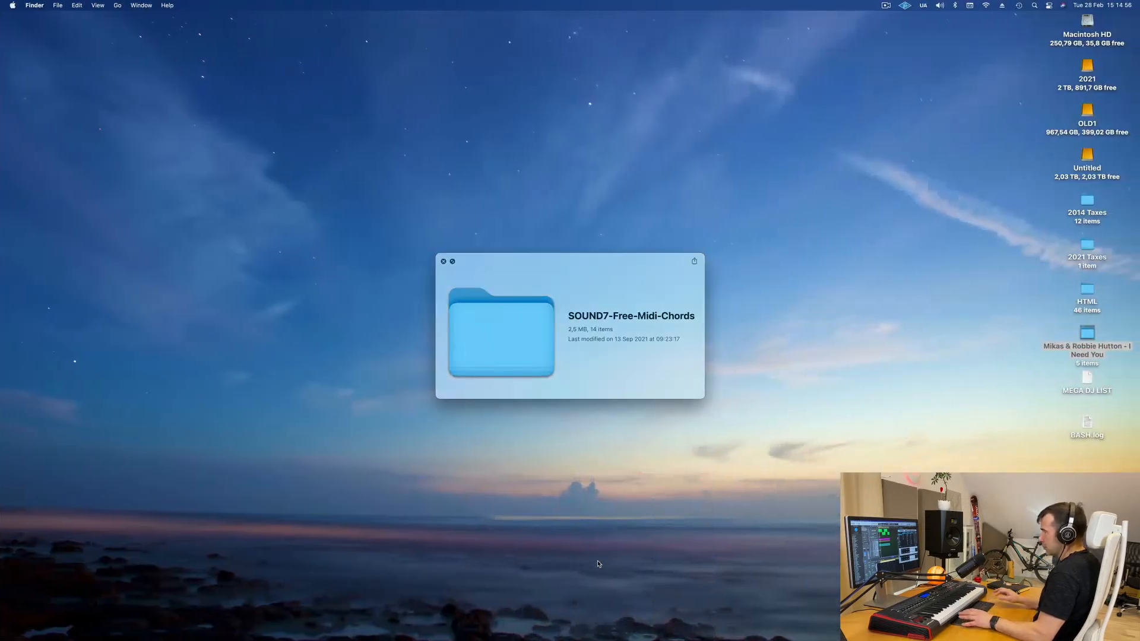
key(ctrl+Left)
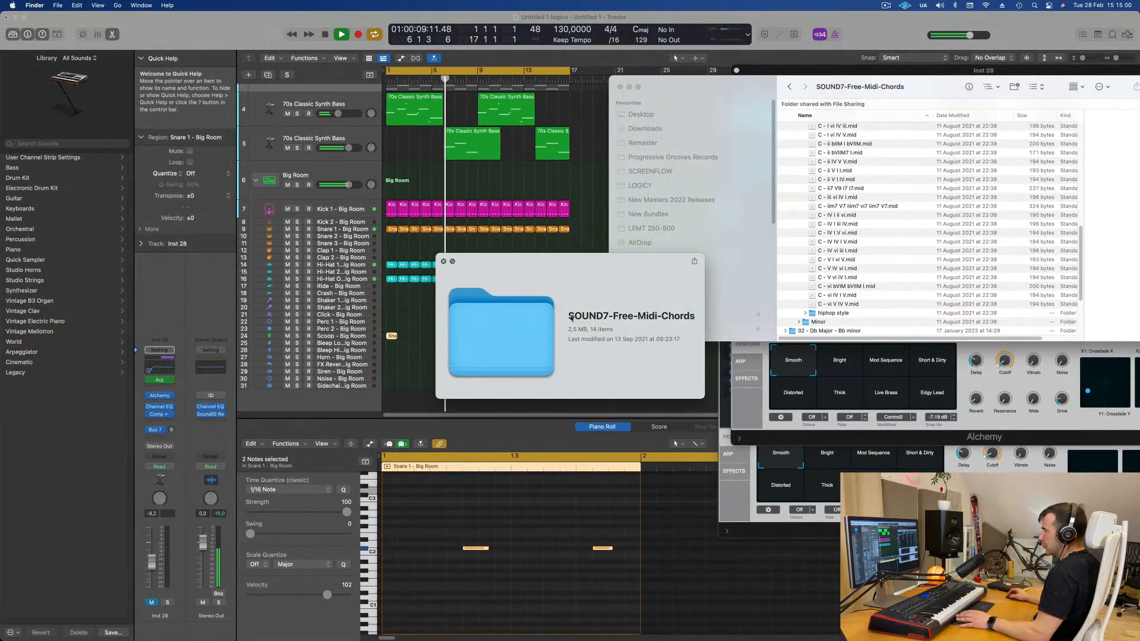
drag(571, 318, 601, 319)
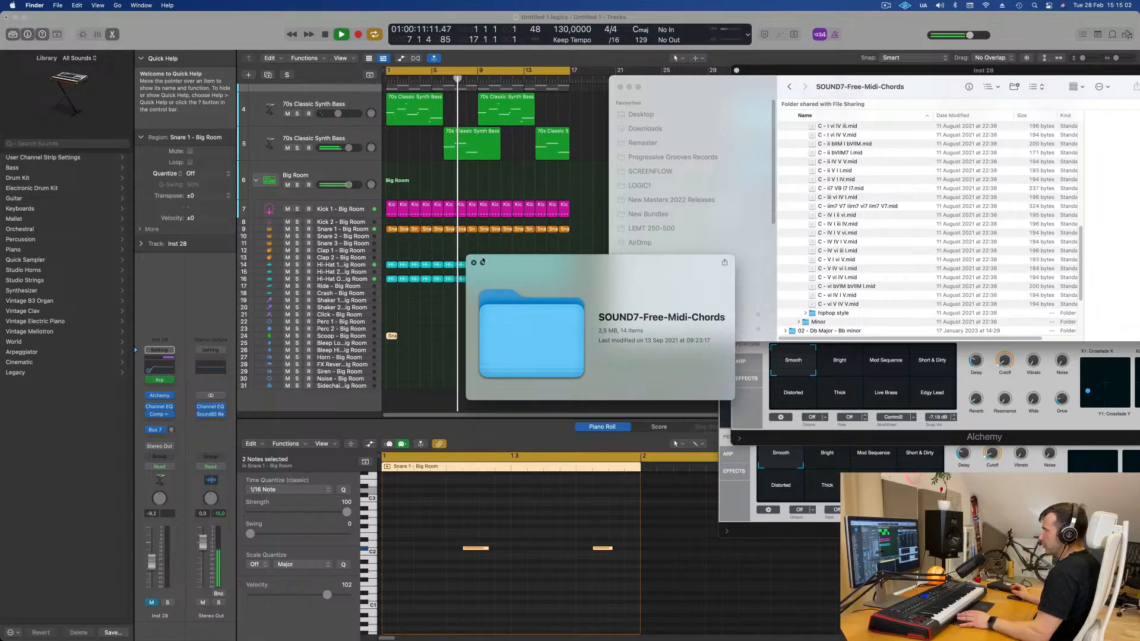
click(473, 263)
click(414, 355)
key(space)
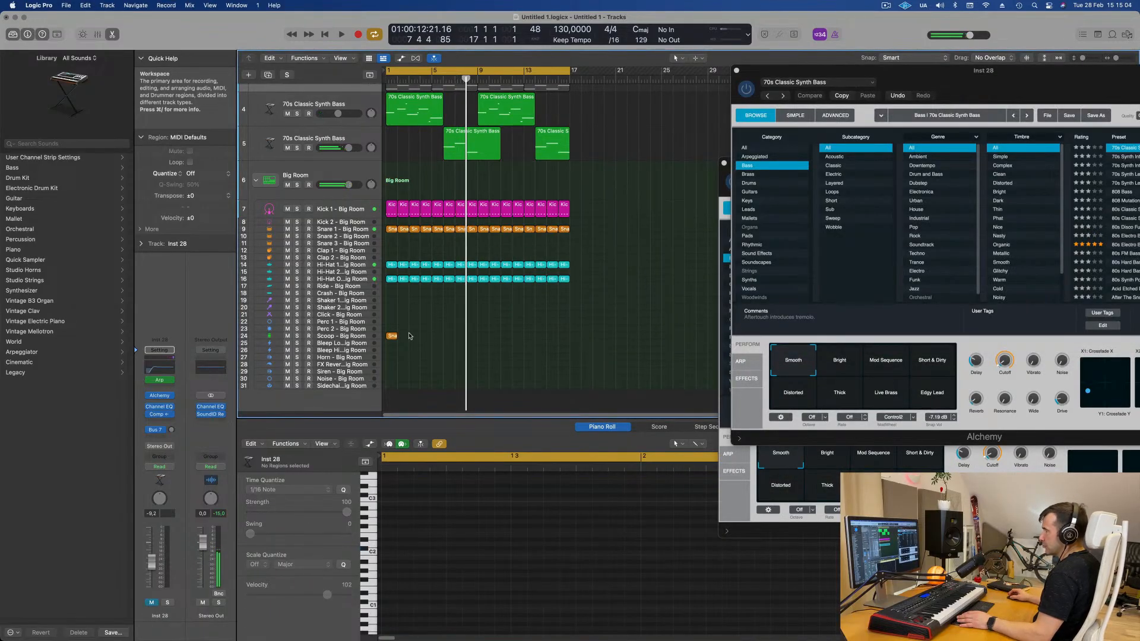
- Select the copied region's two snare notes and nudge them slightly later again, then play back
click(392, 336)
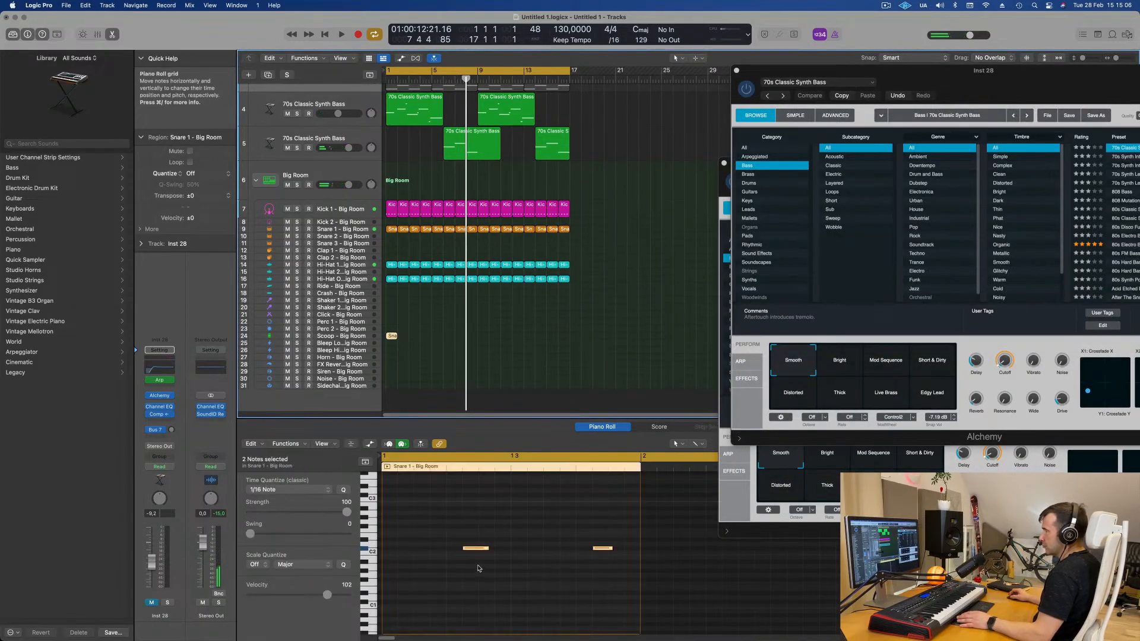
drag(487, 547, 653, 572)
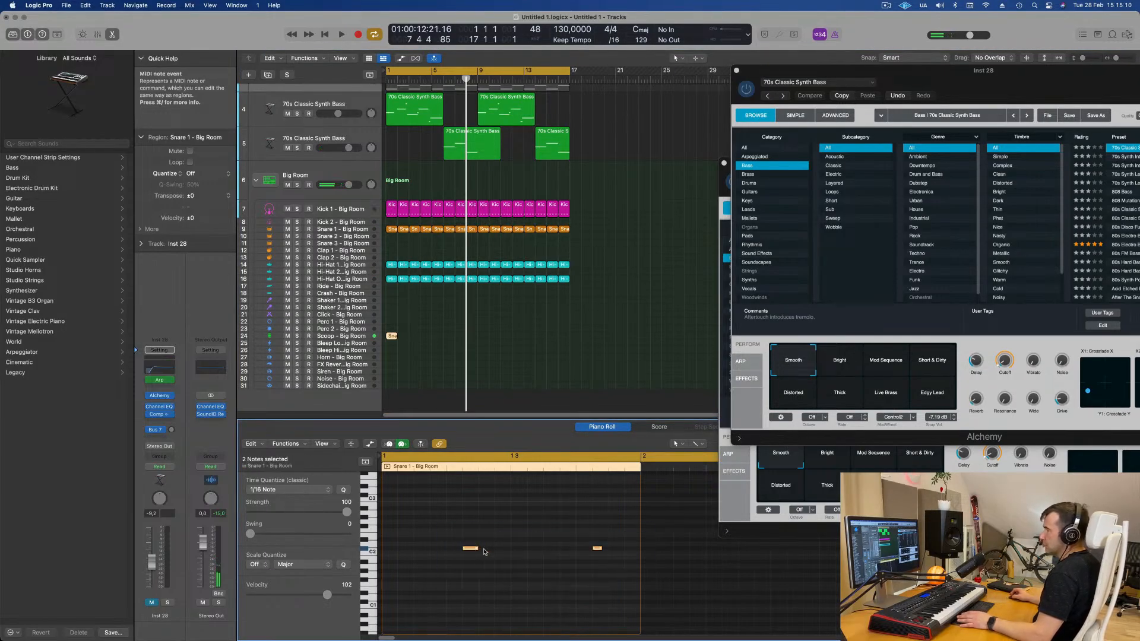
drag(474, 548, 488, 552)
key(space)
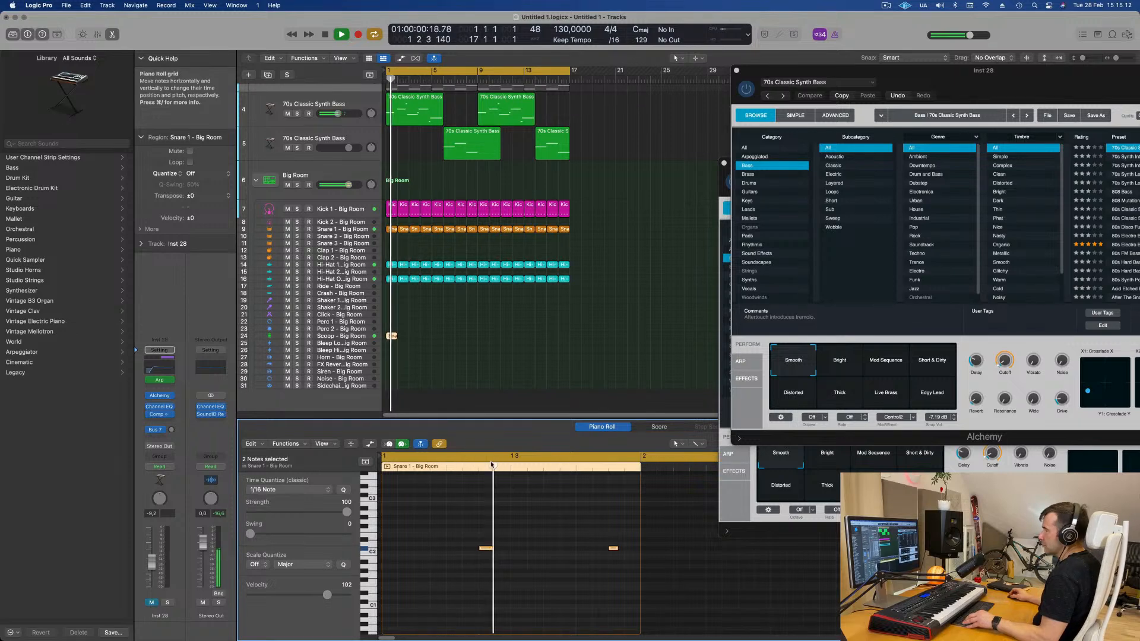
key(space)
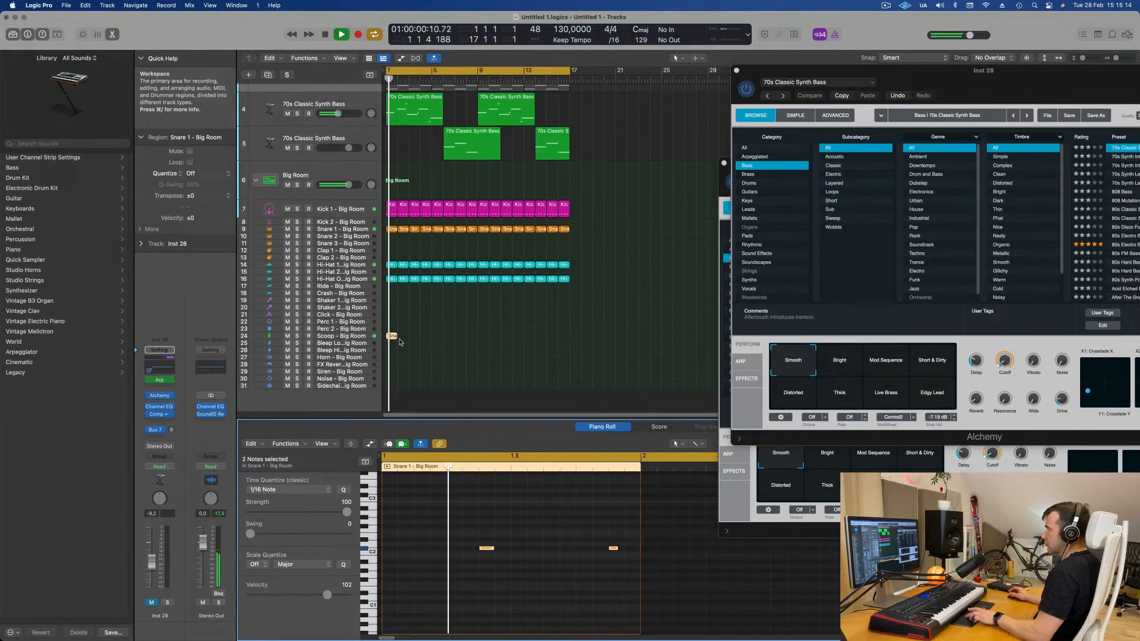
- Move the copied snare region onto track 23, Perc 2 - Big Room
drag(391, 336, 393, 330)
key(space)
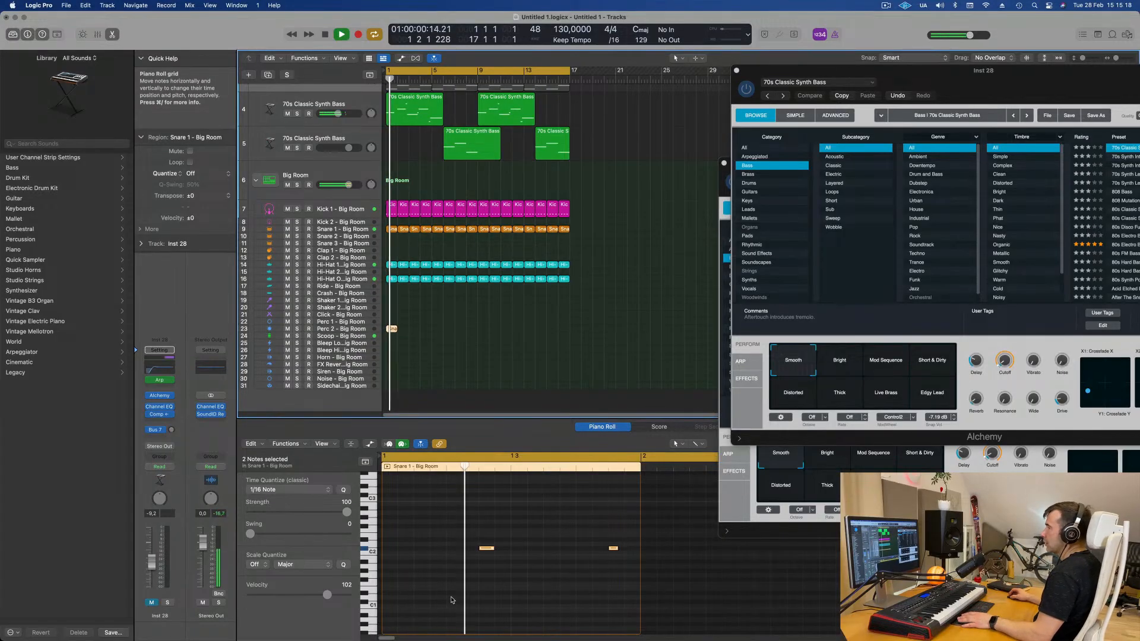
- Adjust the Perc 2 - Big Room track's volume fader and repeat its snare region along the arrangement
click(351, 328)
key(i)
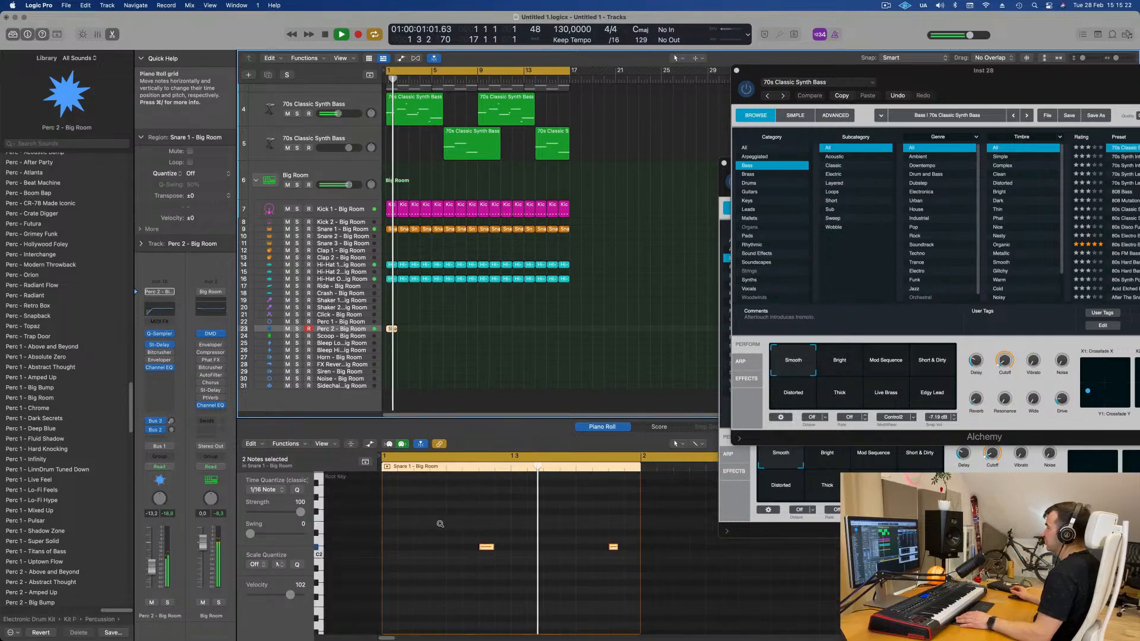
drag(440, 526, 622, 582)
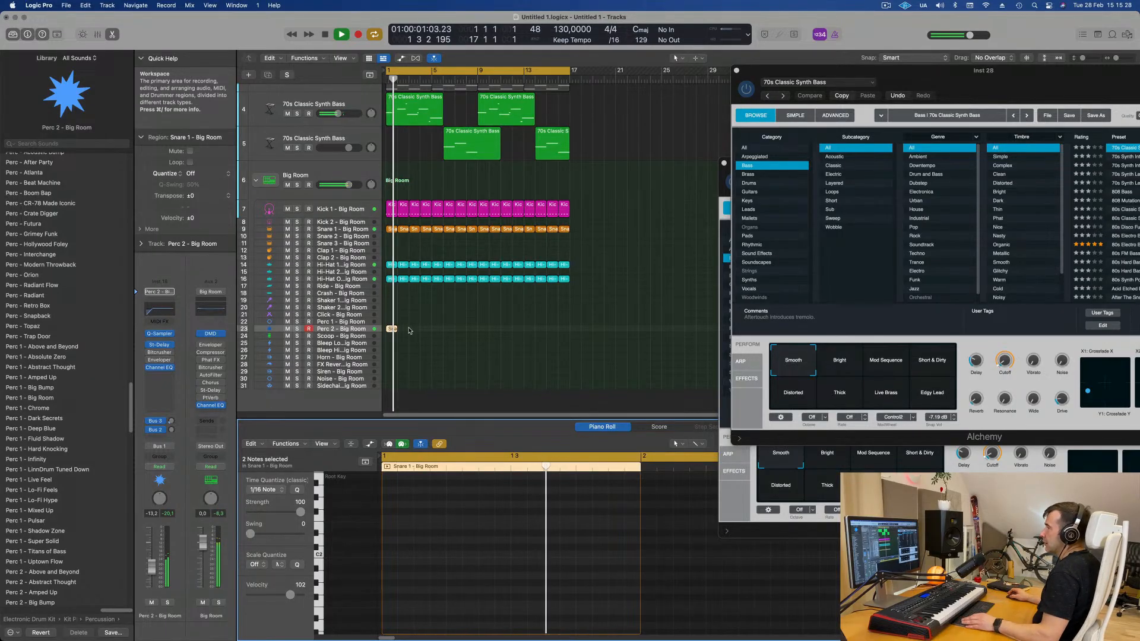
drag(152, 567, 155, 559)
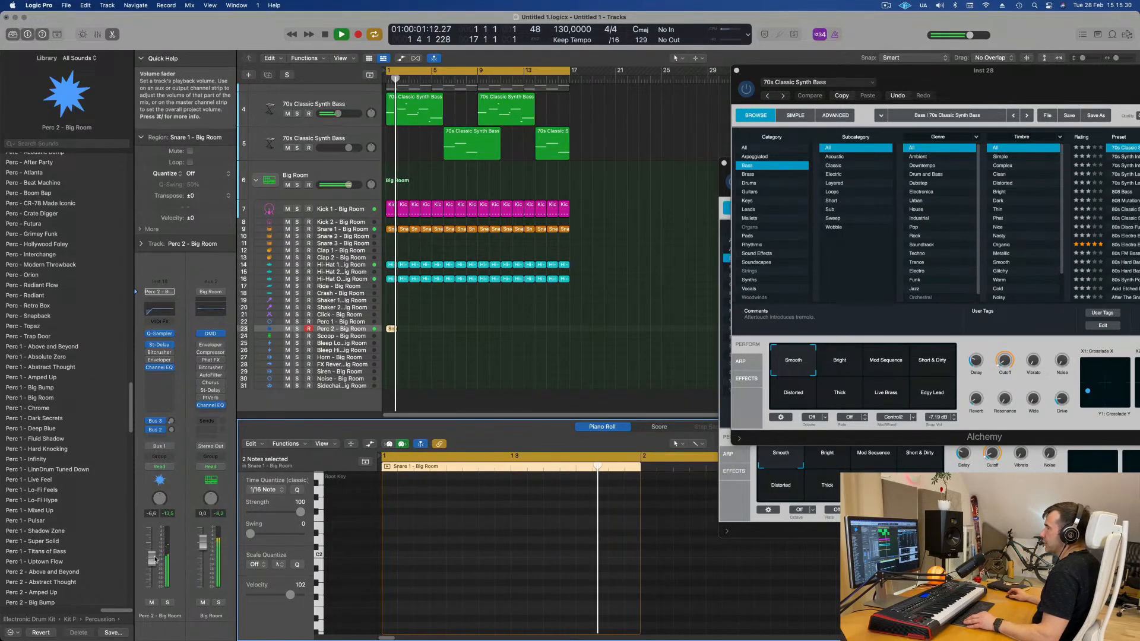
drag(392, 327, 392, 330)
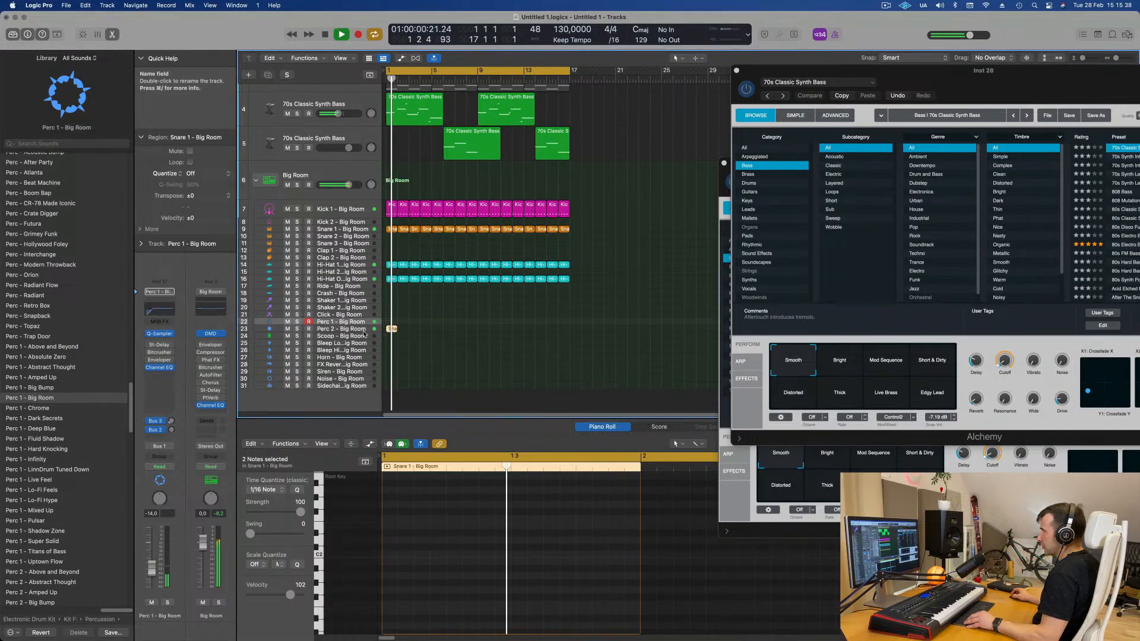
drag(151, 559, 149, 568)
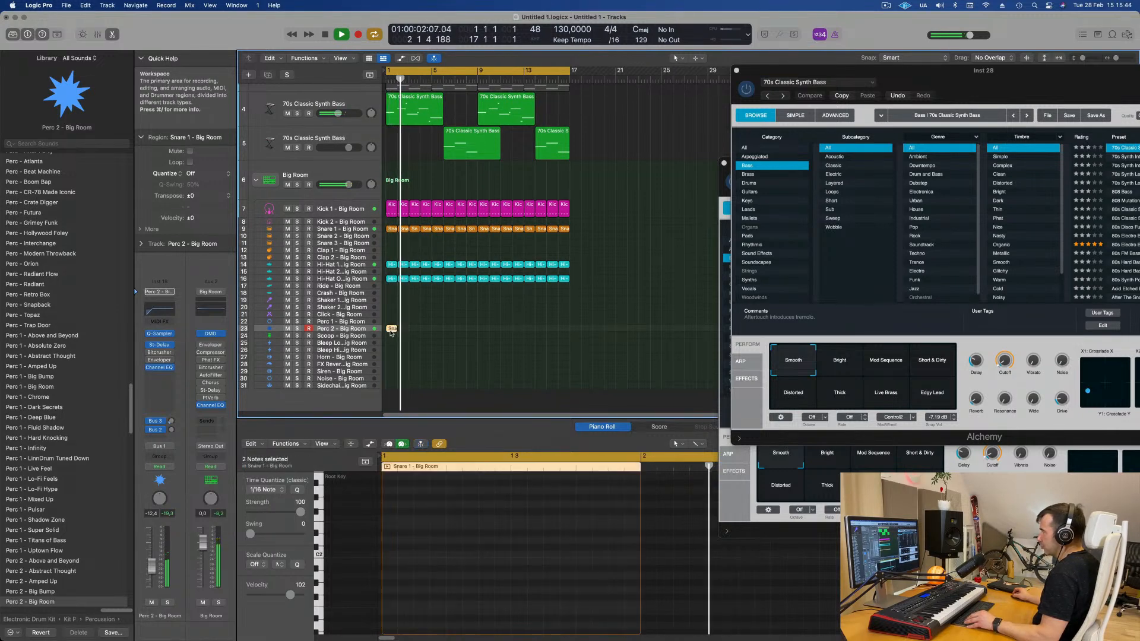
key(super+r)
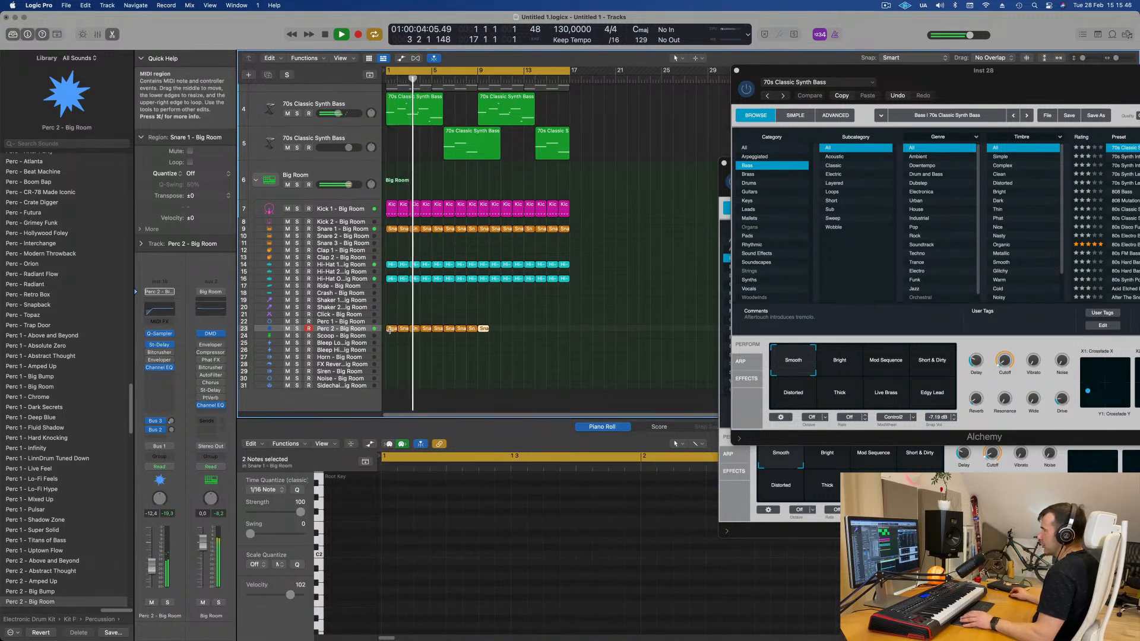
key(super+r)
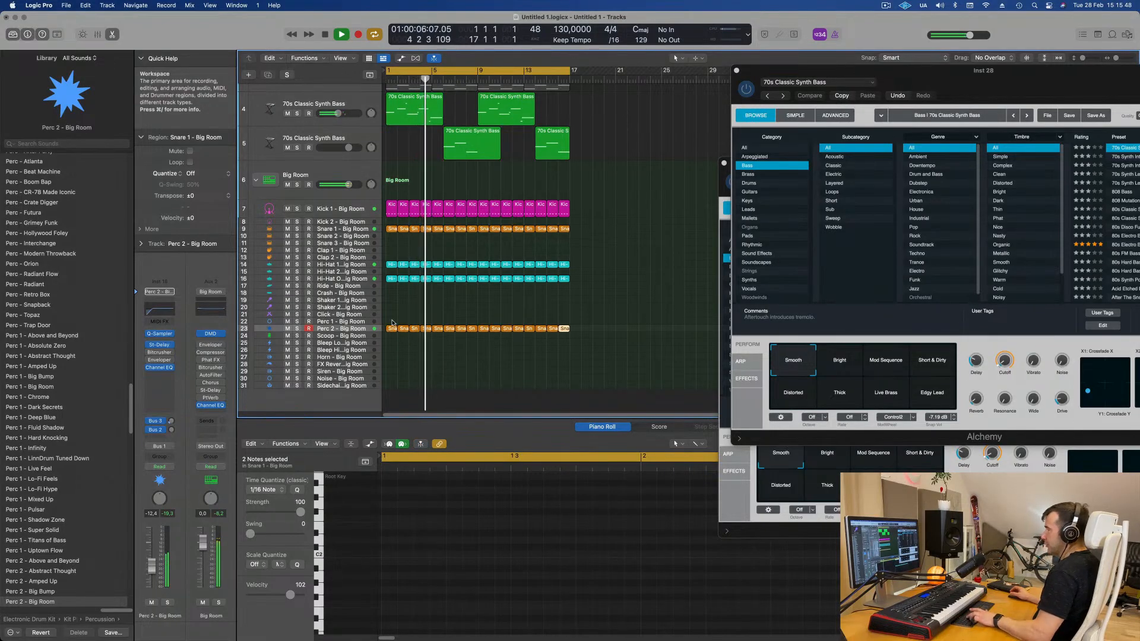
- Copy the first Hi-Hat 1 region onto the Shaker 2 - Big Room track at bar 1 and play back
scroll(367, 333, up, 1)
scroll(367, 333, right, 1)
click(367, 333)
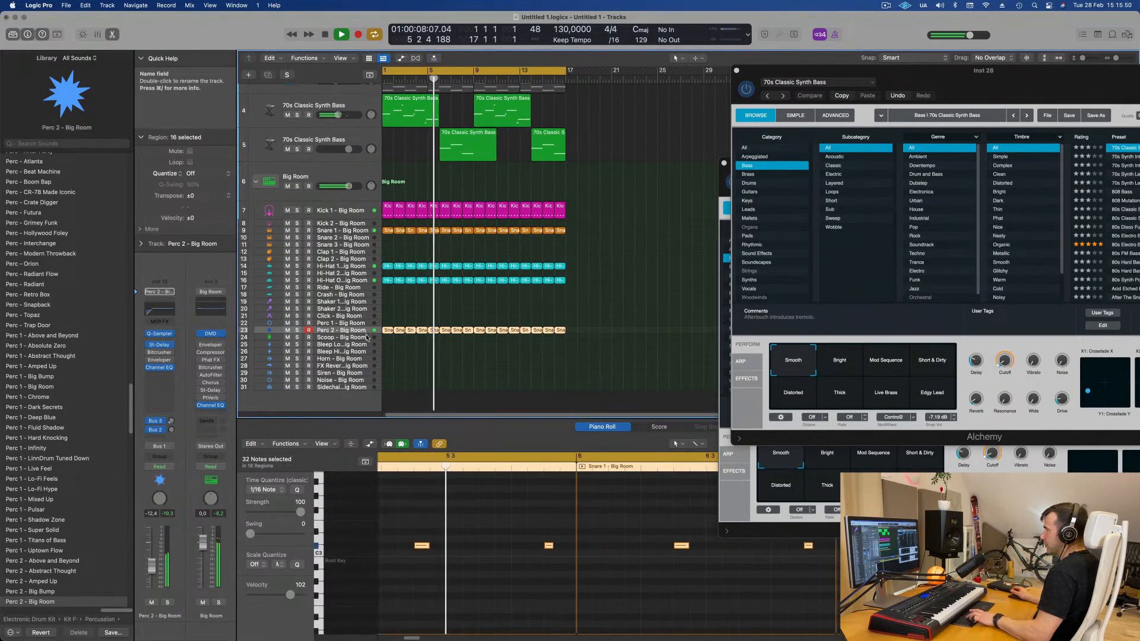
scroll(429, 360, left, 1)
scroll(429, 361, right, 1)
click(428, 363)
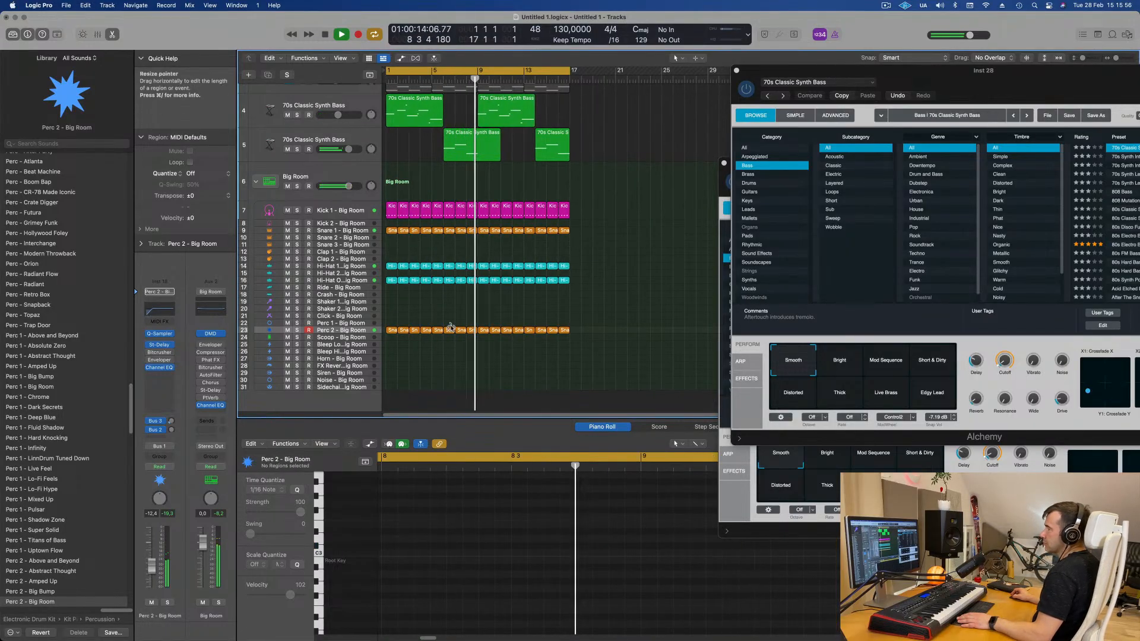
click(392, 265)
drag(391, 290, 390, 309)
key(space)
- Repeat the copied hi-hat region along the Shaker 2 track
click(419, 529)
drag(408, 548, 616, 546)
click(404, 308)
click(392, 309)
key(super+r)
key(super+r)
key(super+r)
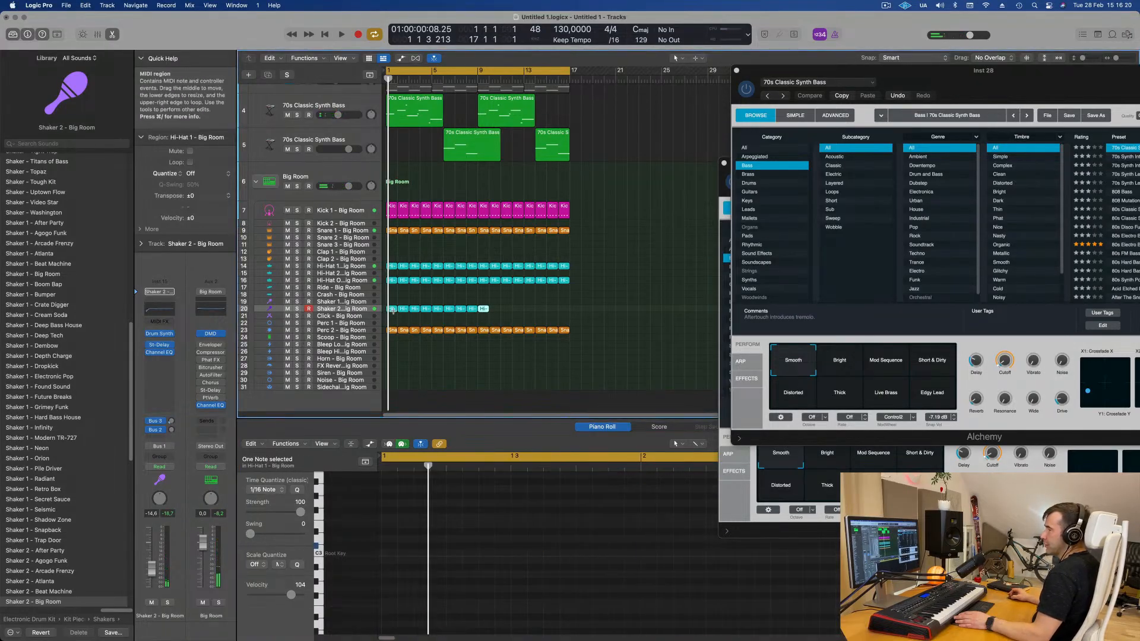
key(super+r)
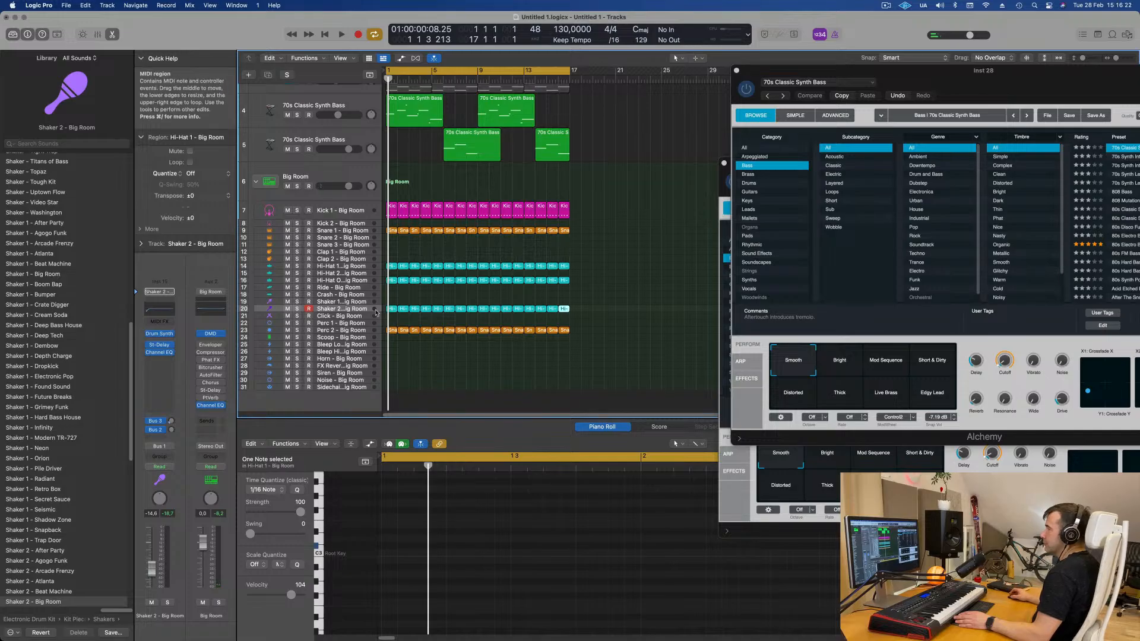
- Lower the Shaker 2 track's volume fader during playback, then return to the start
key(space)
drag(152, 568, 152, 576)
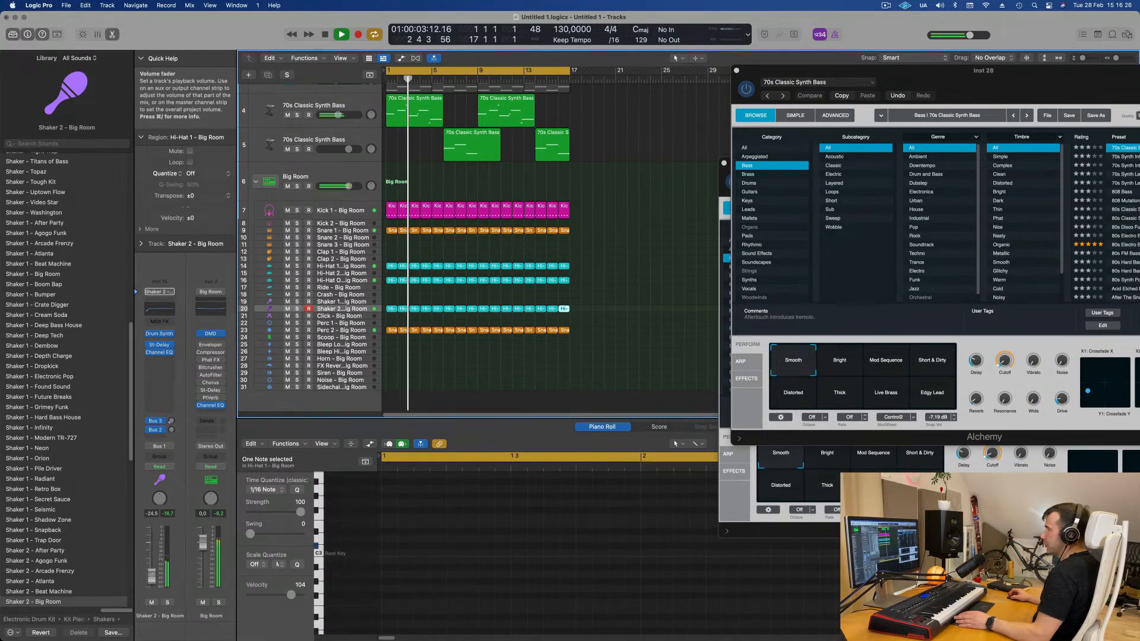
click(468, 372)
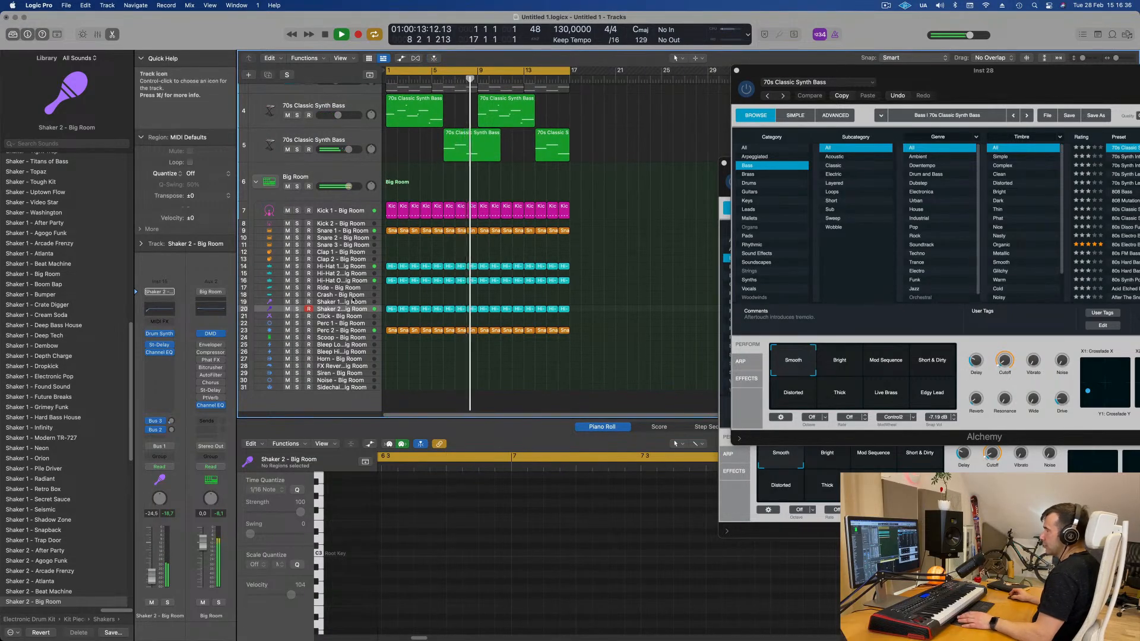
key(Return)
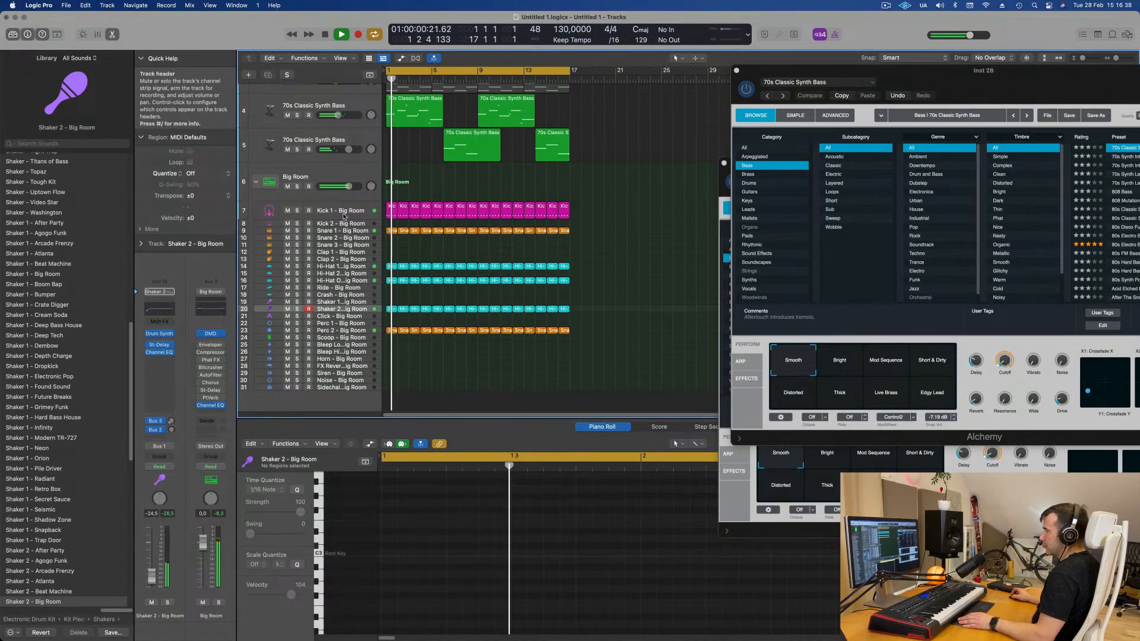
- Duplicate the Big Room drum kit track
click(338, 212)
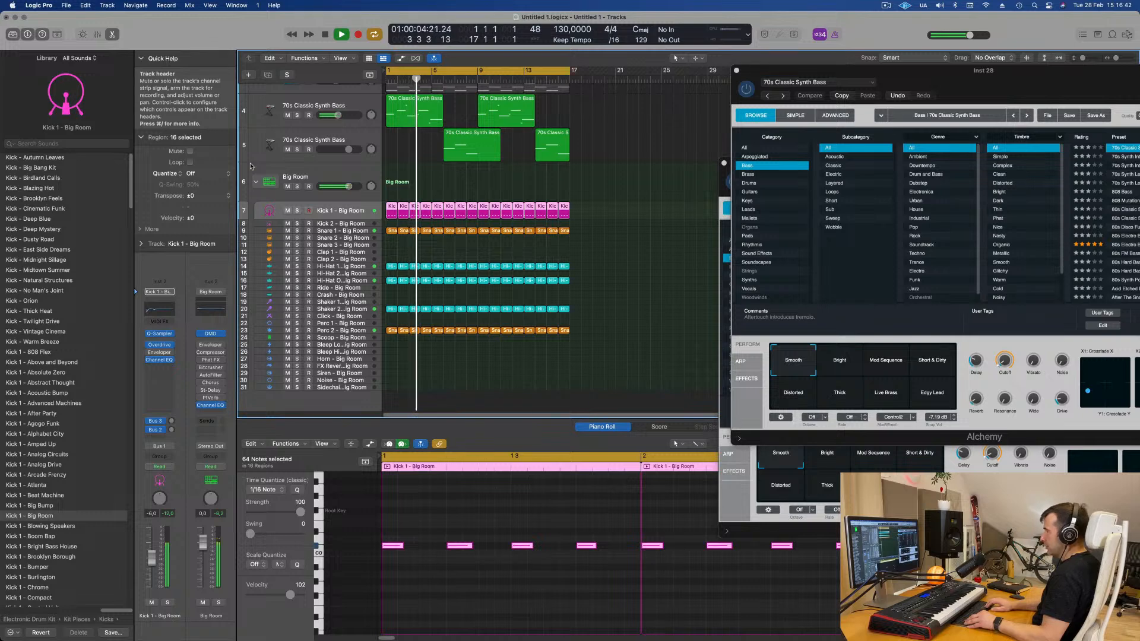
click(333, 177)
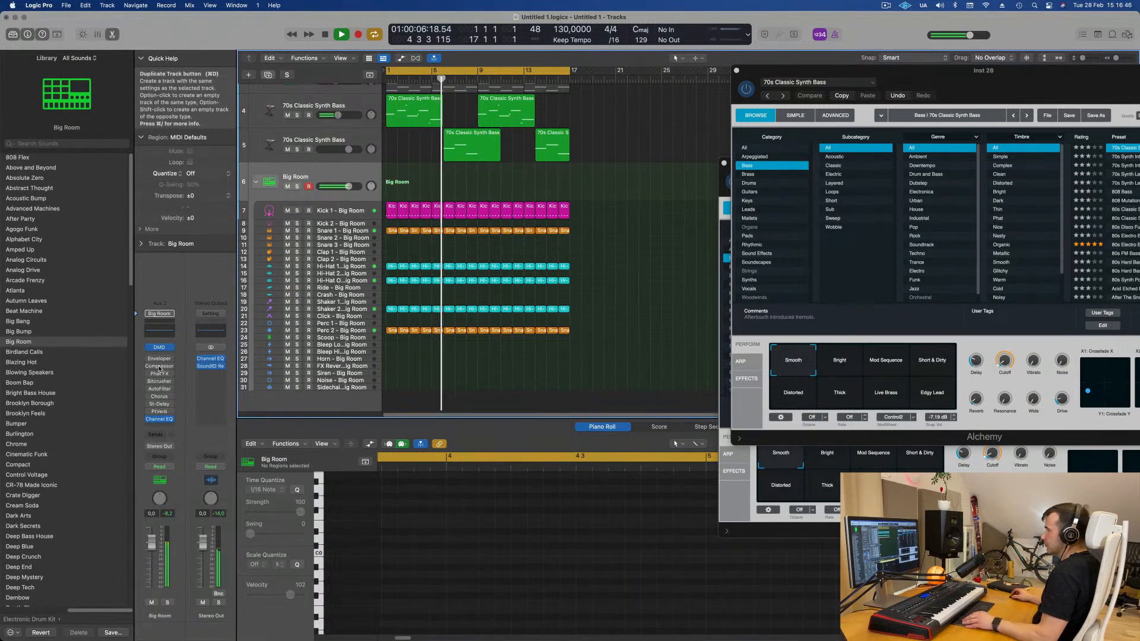
key(super+d)
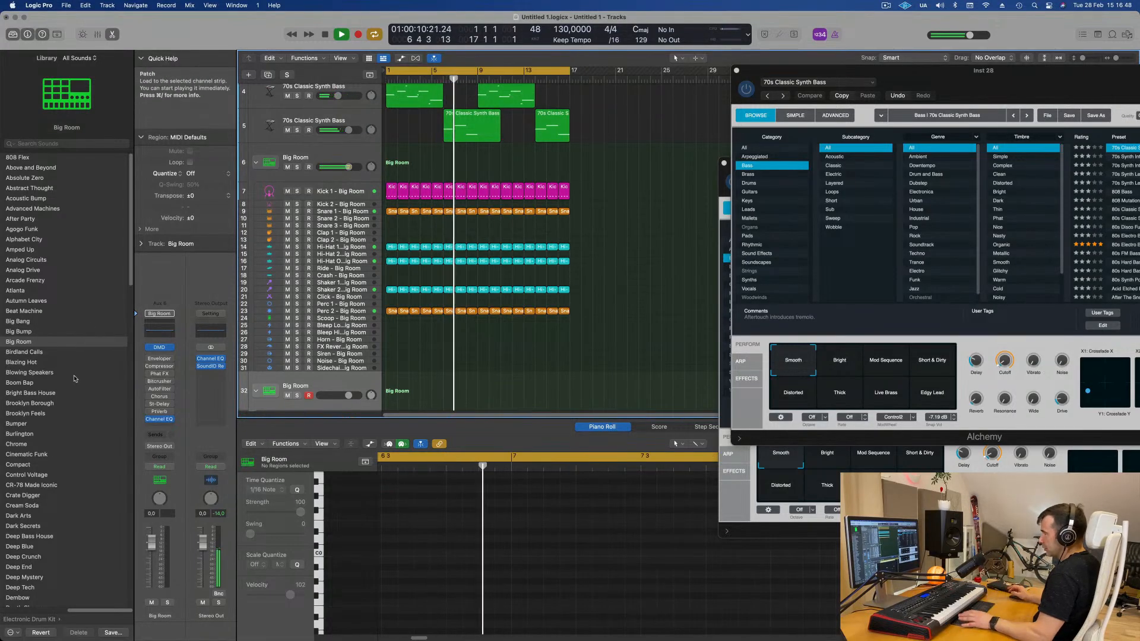
- Load the Roland TR-909 kit onto the duplicated track and expand its track stack
scroll(75, 377, down, 15)
scroll(71, 409, down, 3)
click(39, 486)
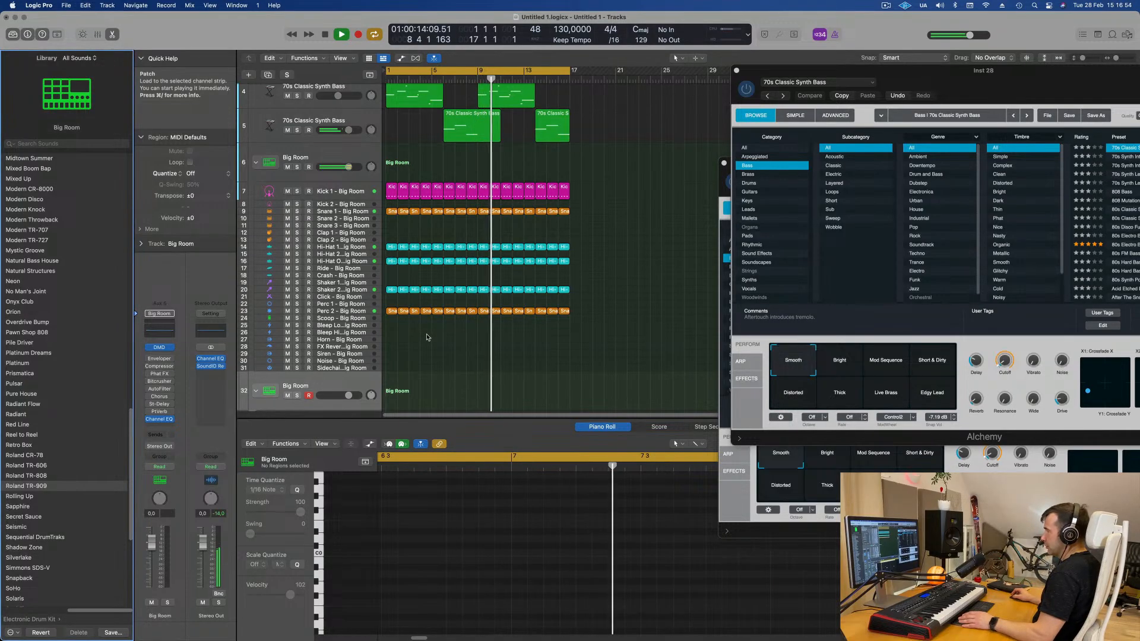
scroll(427, 337, down, 2)
scroll(427, 337, down, 1)
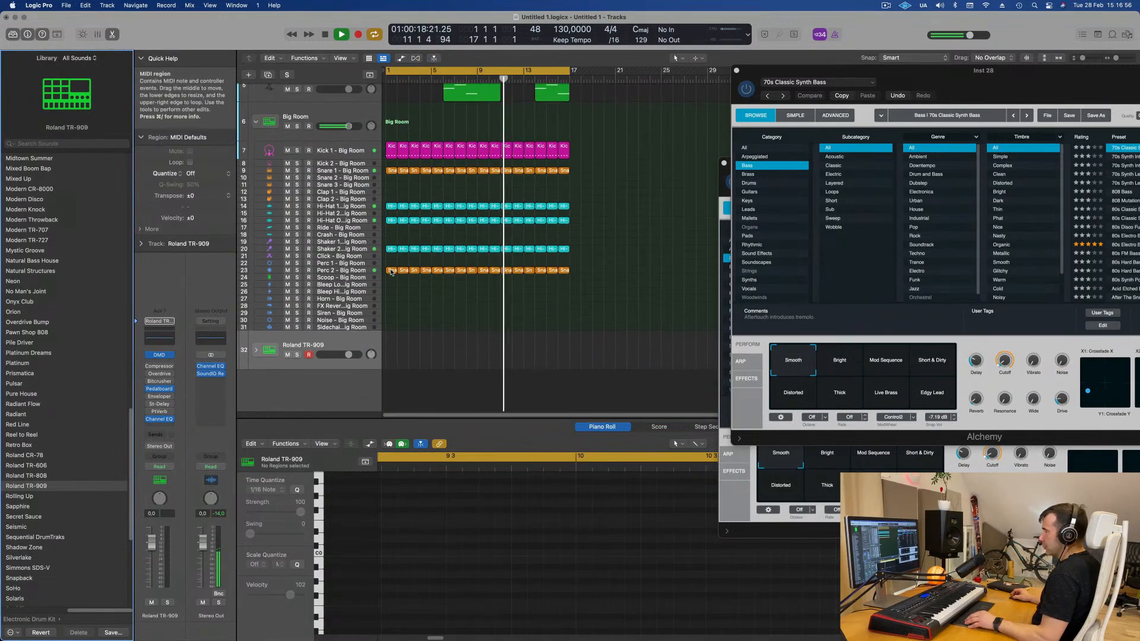
click(256, 349)
scroll(446, 279, down, 5)
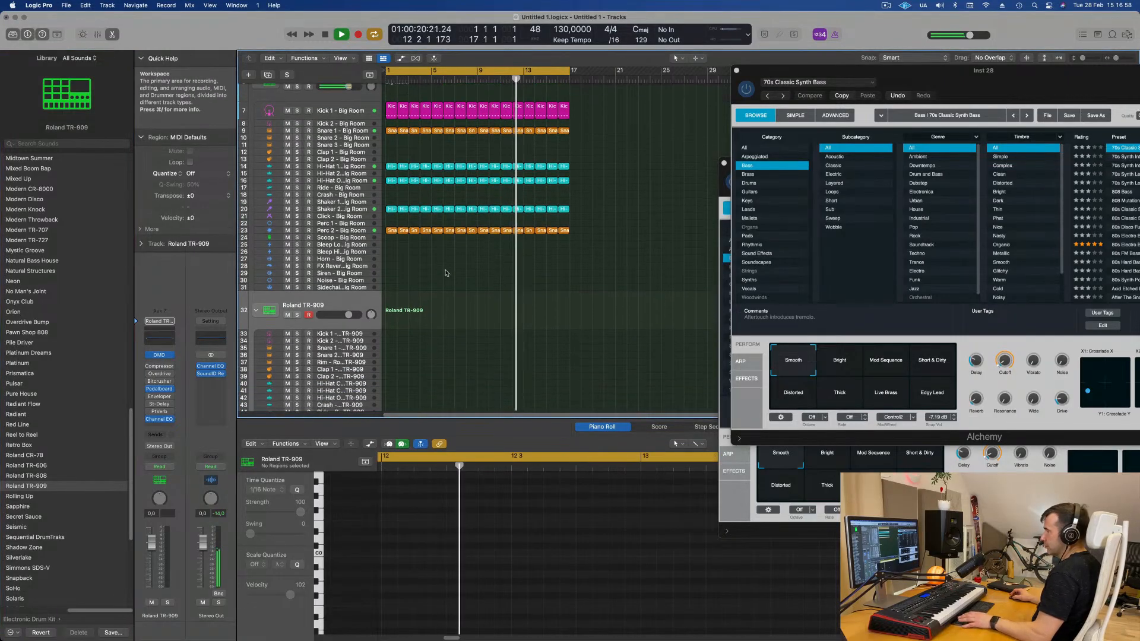
- Copy the snare region onto the Tom Low - TR-909 track at bar 1
drag(391, 188, 356, 387)
scroll(429, 564, down, 3)
scroll(429, 564, up, 3)
- Select both notes in the copied tom region and transpose them lower in pitch
drag(437, 523, 620, 574)
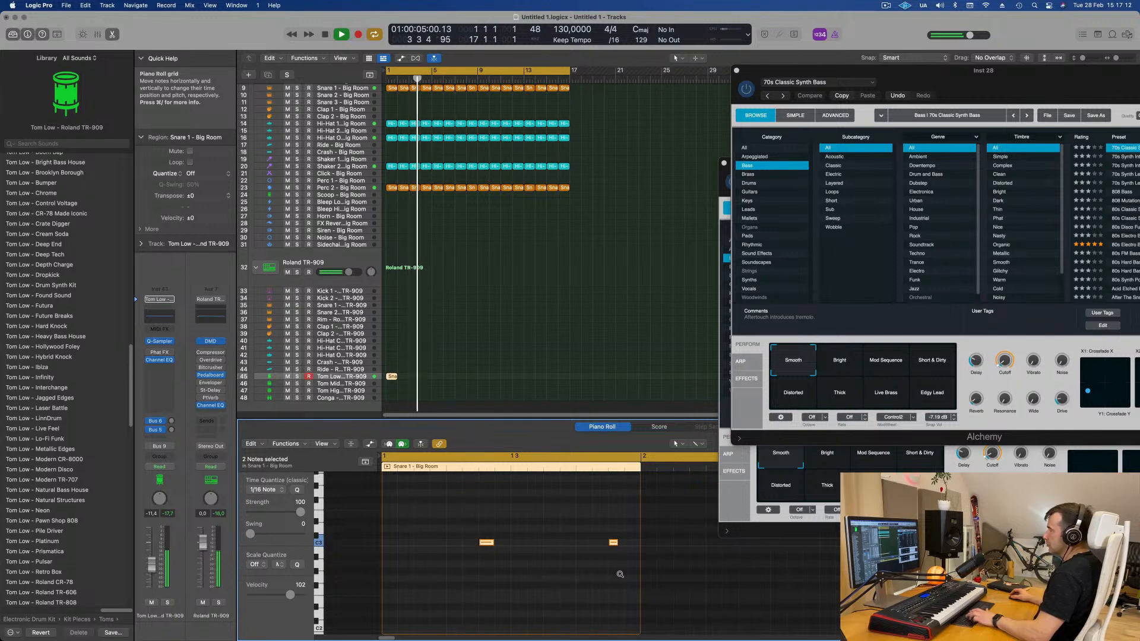
key(alt+Up)
key(alt+shift+Down)
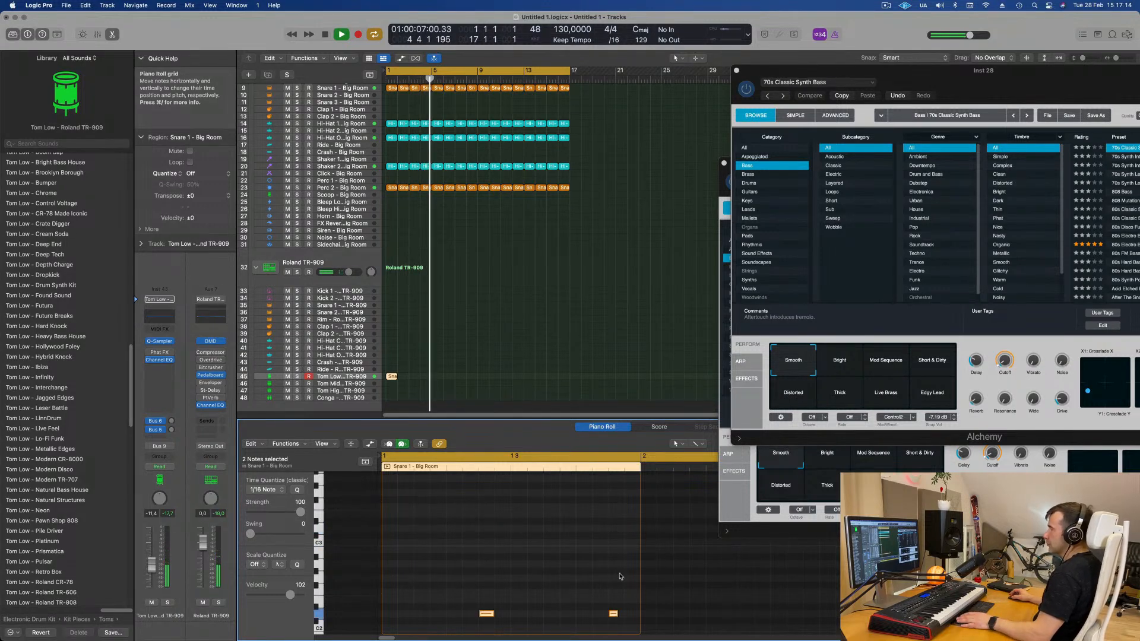
scroll(614, 575, down, 5)
key(Return)
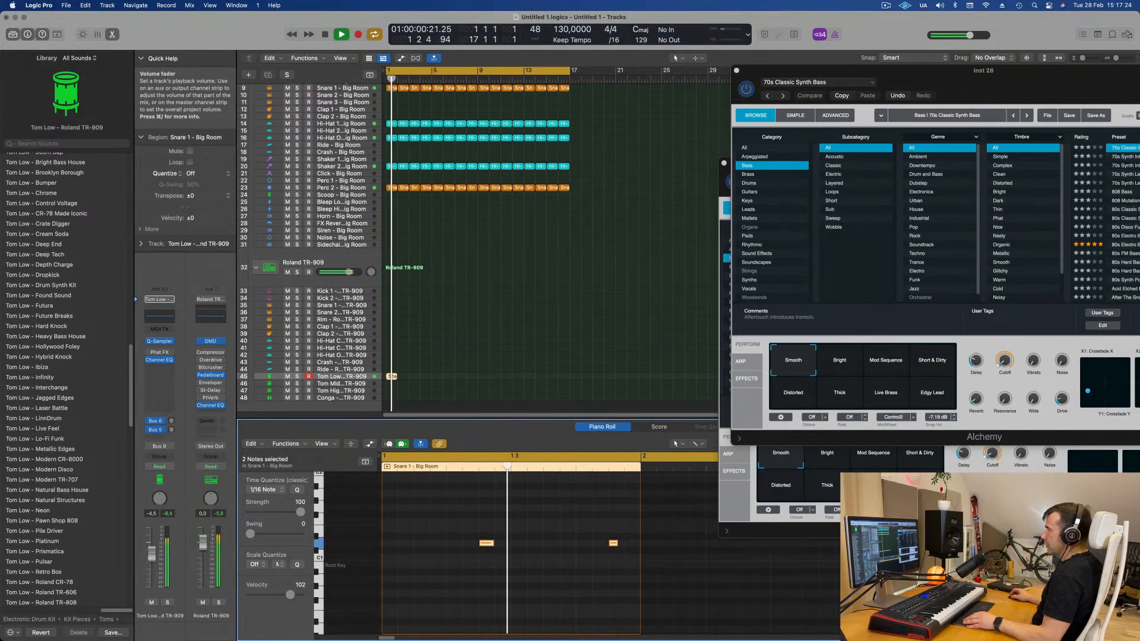
- Move the tom notes earlier and duplicate them slightly later to make four hits, auditioning playback
key(space)
key(space)
drag(464, 522, 692, 611)
key(space)
drag(485, 544, 404, 546)
key(space)
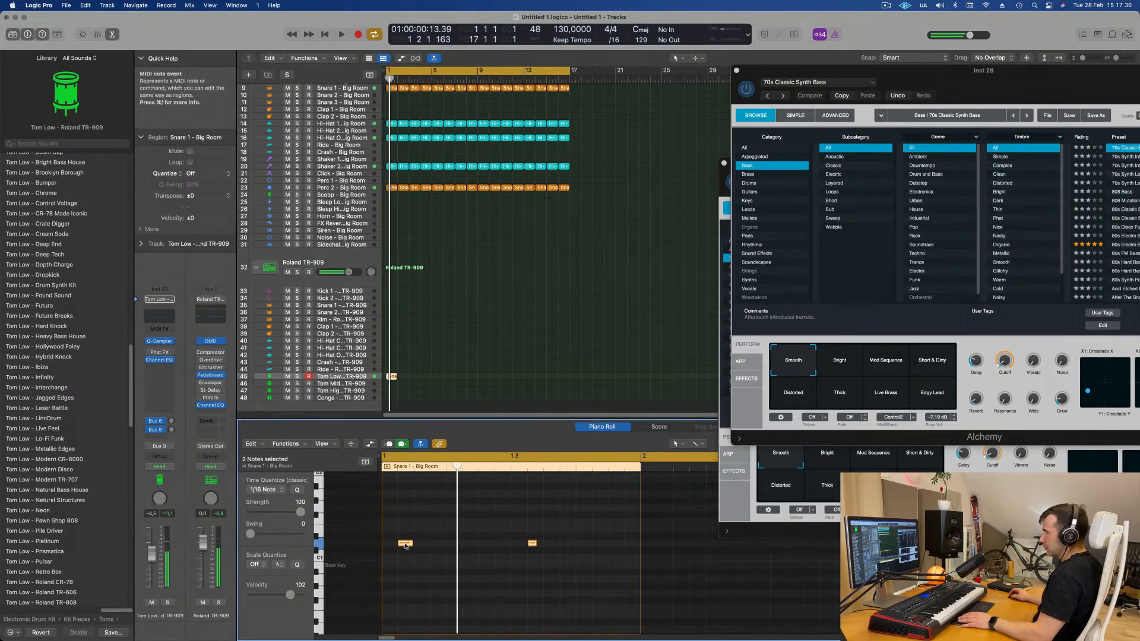
drag(404, 547, 435, 546)
key(space)
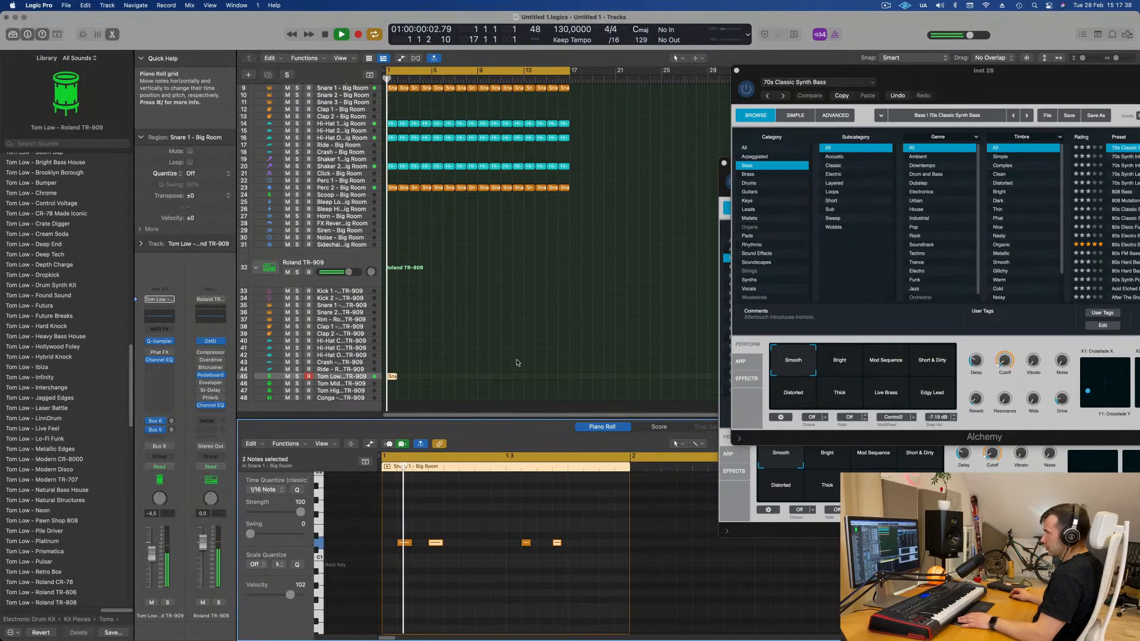
- Repeat the tom region along the arrangement
drag(451, 351, 391, 397)
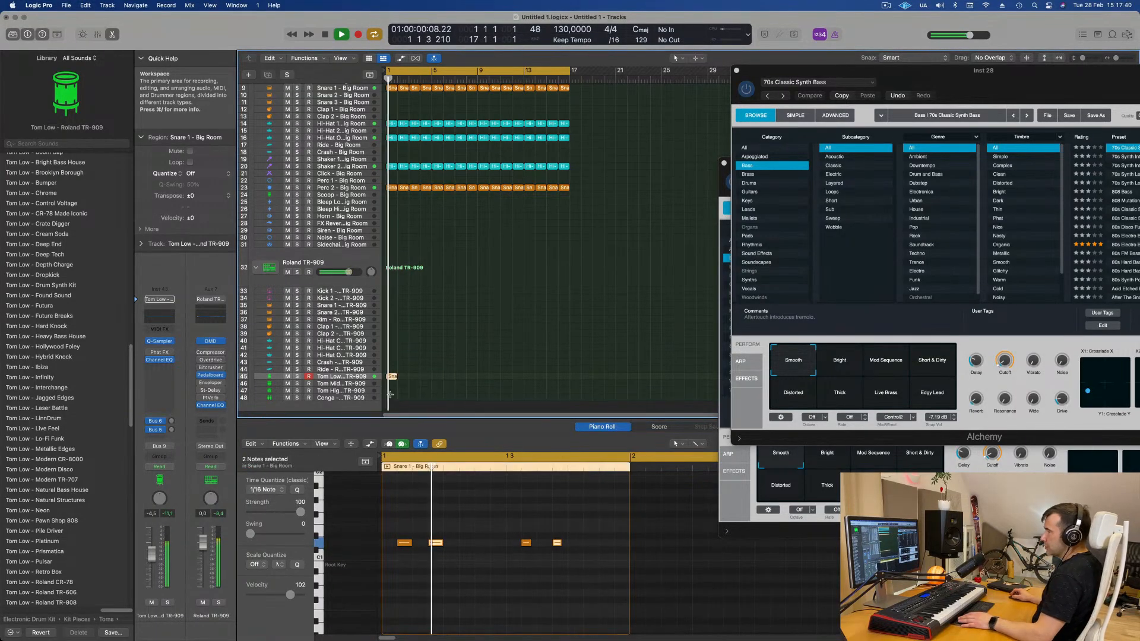
key(super+r)
key(super+r)
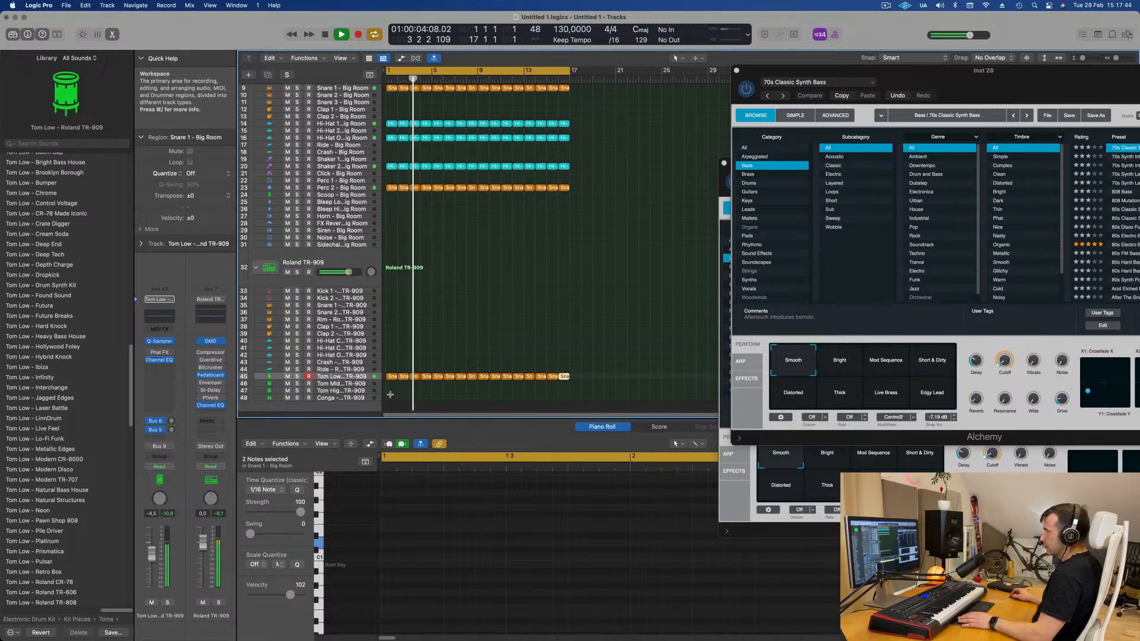
click(347, 378)
key(Return)
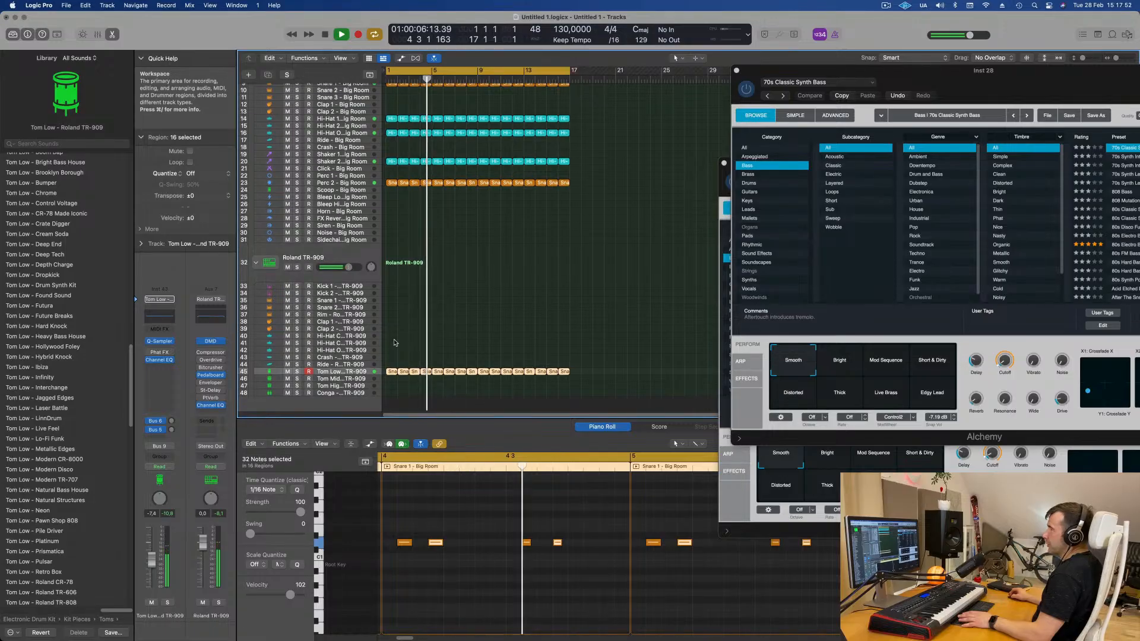
- Copy the first tom region onto the Conga - TR-909 track at bar 1
scroll(532, 314, down, 1)
scroll(533, 314, down, 2)
key(space)
click(391, 343)
drag(389, 363, 390, 364)
drag(399, 531, 599, 562)
key(space)
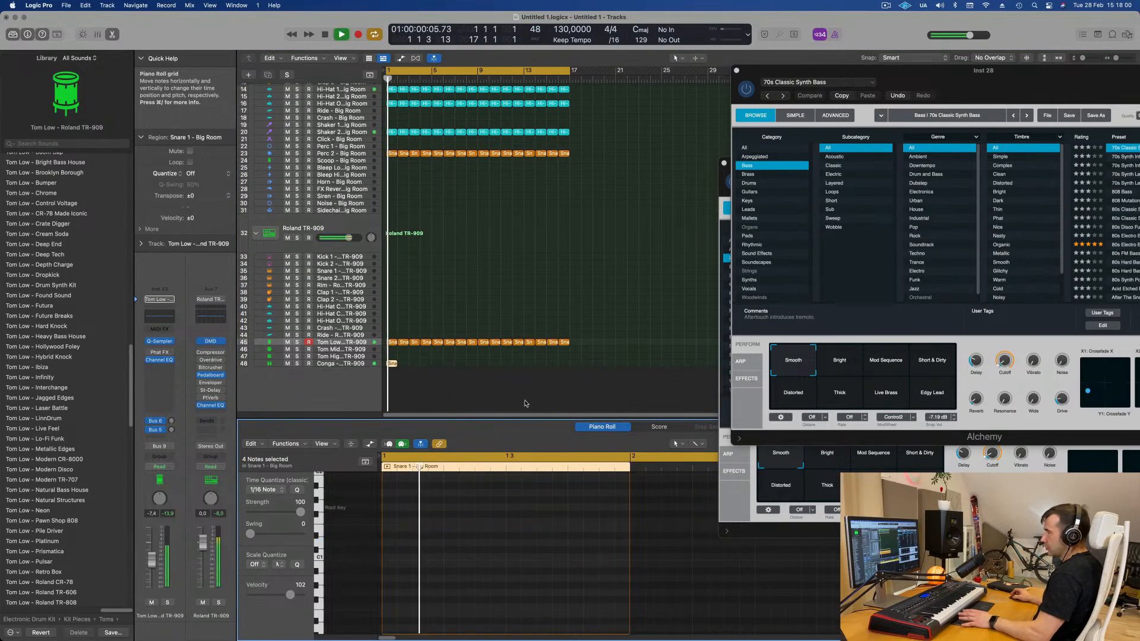
- Shift all four notes of the conga region later and play back
scroll(455, 480, up, 3)
scroll(455, 480, up, 4)
key(space)
drag(404, 565, 634, 612)
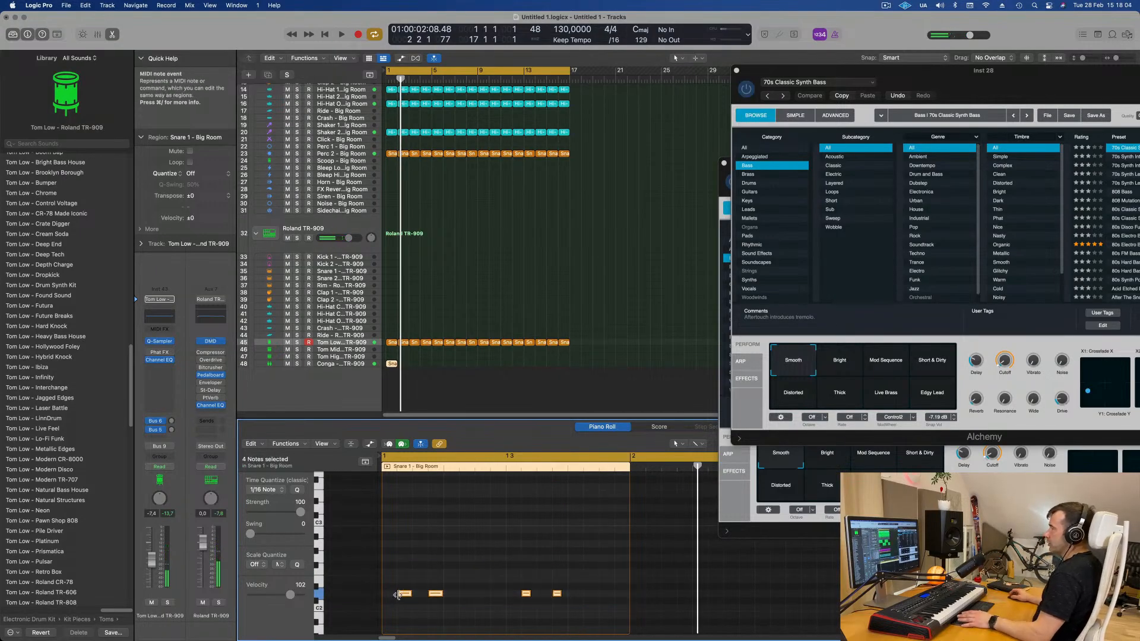
drag(403, 597, 466, 598)
key(space)
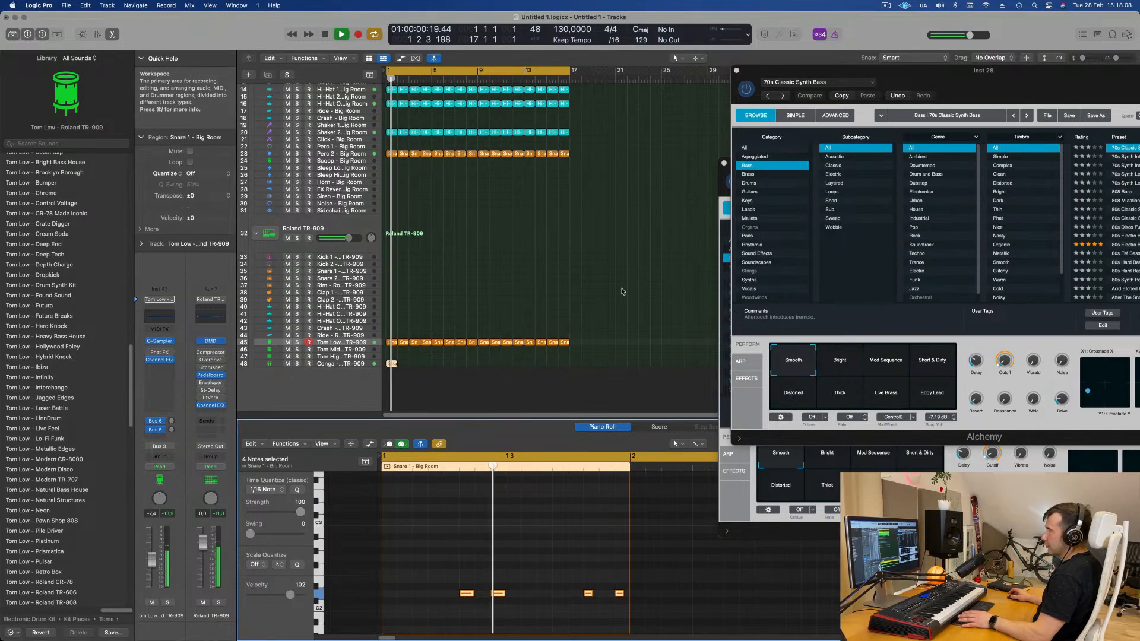
- Raise the Conga track's send level to the delay bus
click(360, 364)
key(space)
key(space)
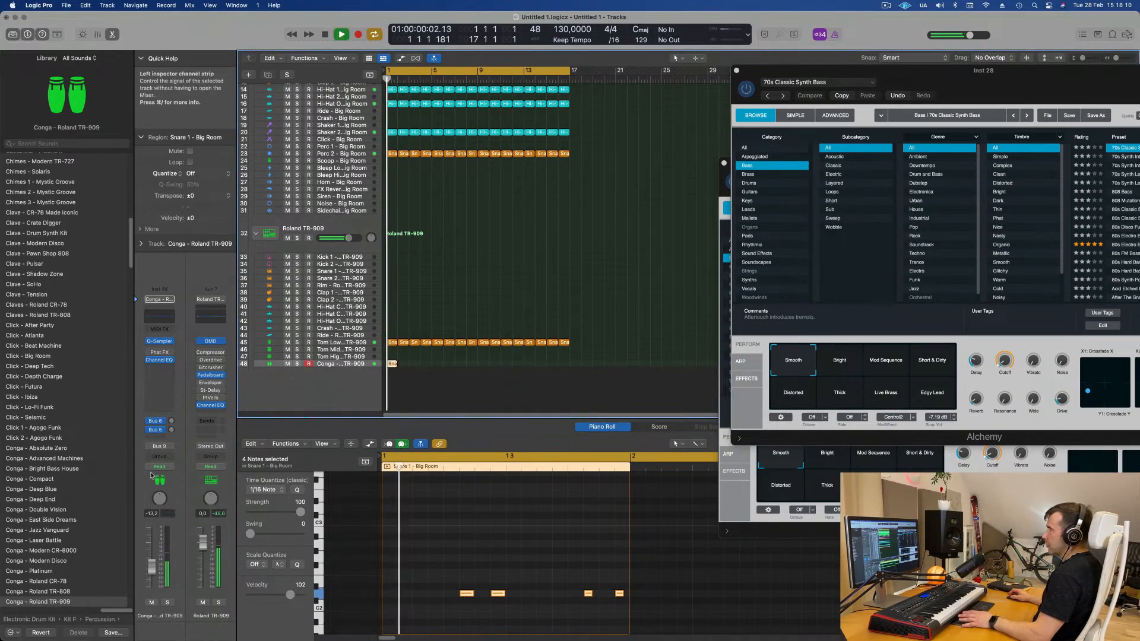
click(173, 429)
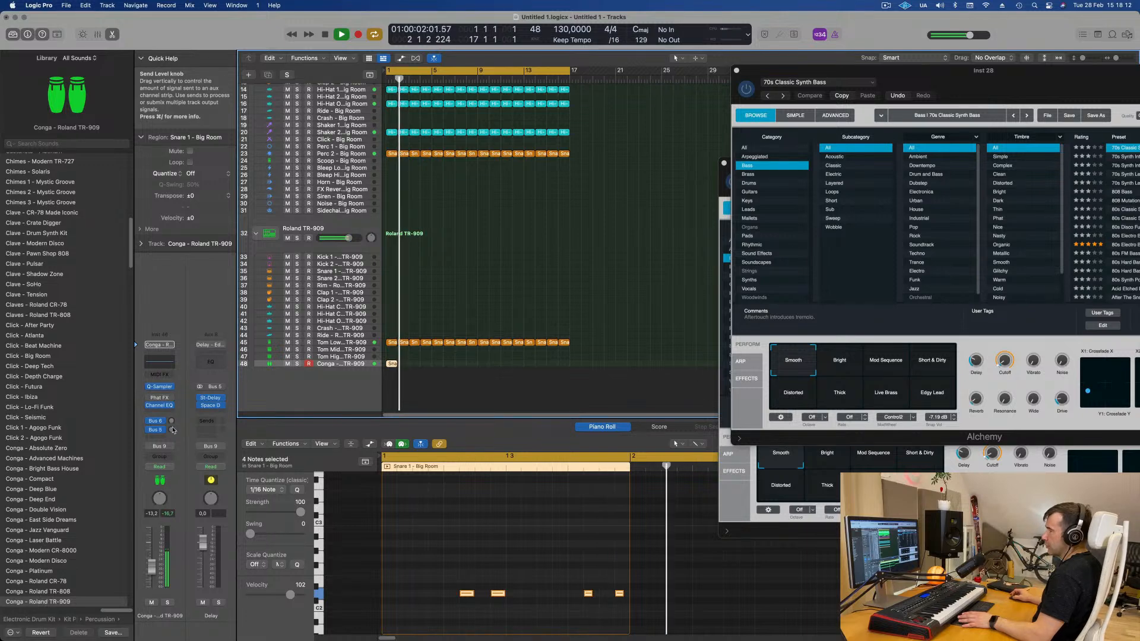
drag(173, 431, 176, 393)
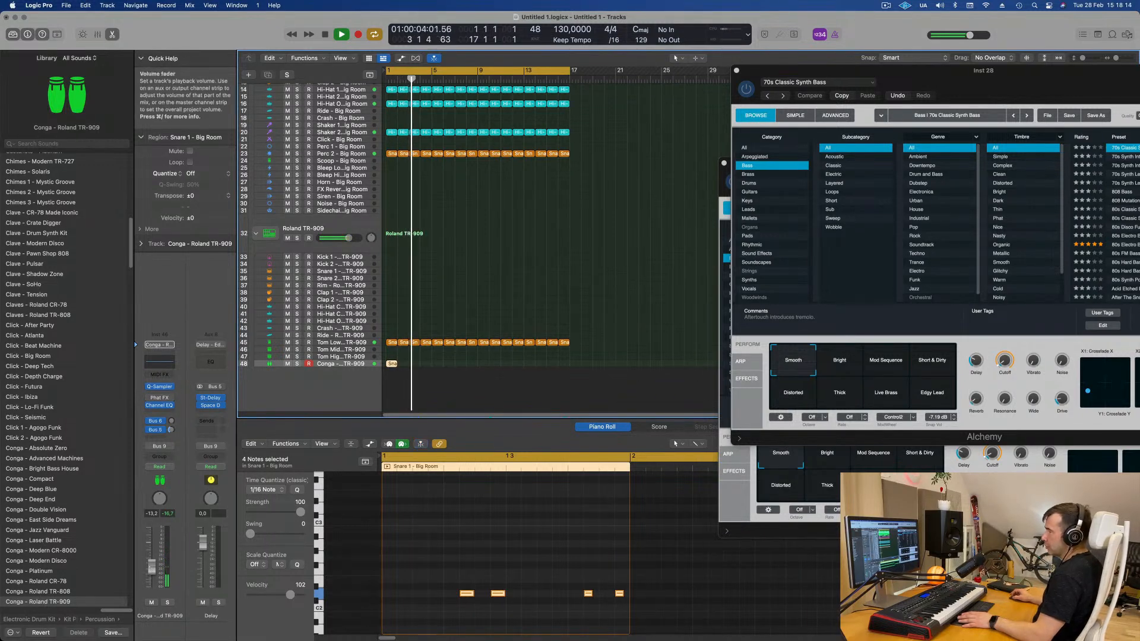
- Repeat the conga region along the arrangement
drag(425, 361, 387, 372)
key(super+r)
key(super+r)
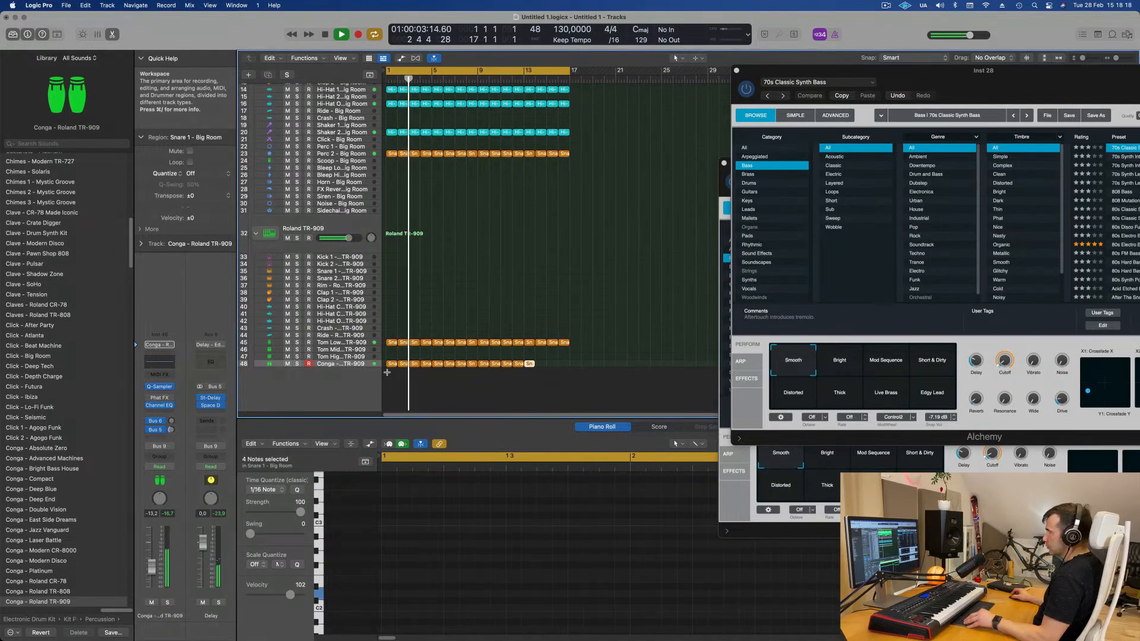
- Select the Conga - Roland TR-909 track, show the toolbar and enable Track Zoom on it
key(space)
click(356, 367)
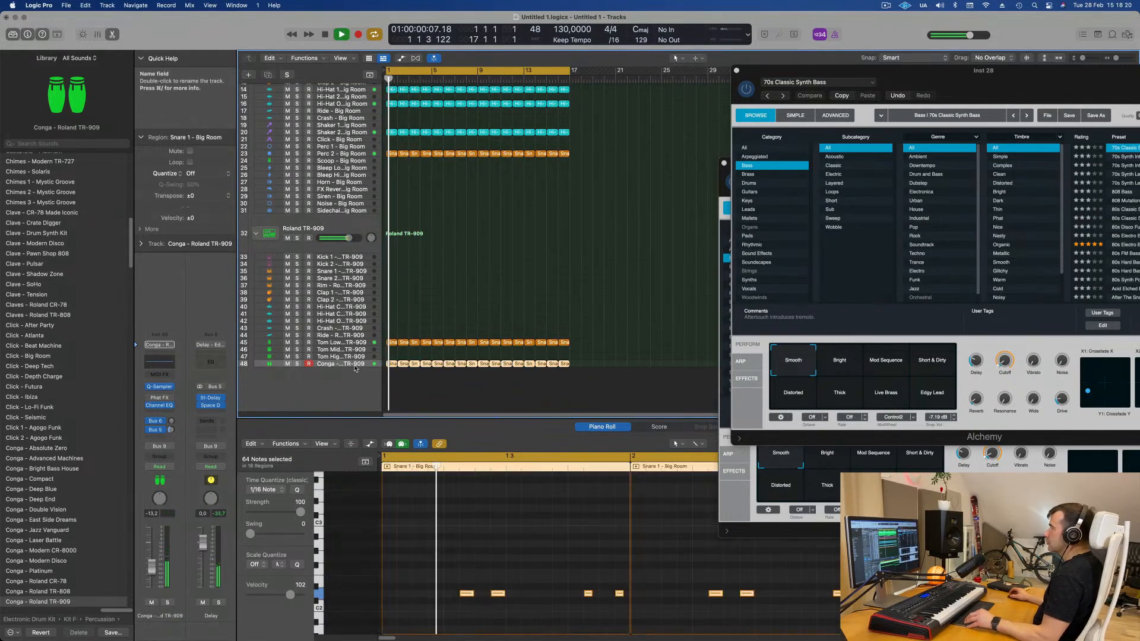
key(space)
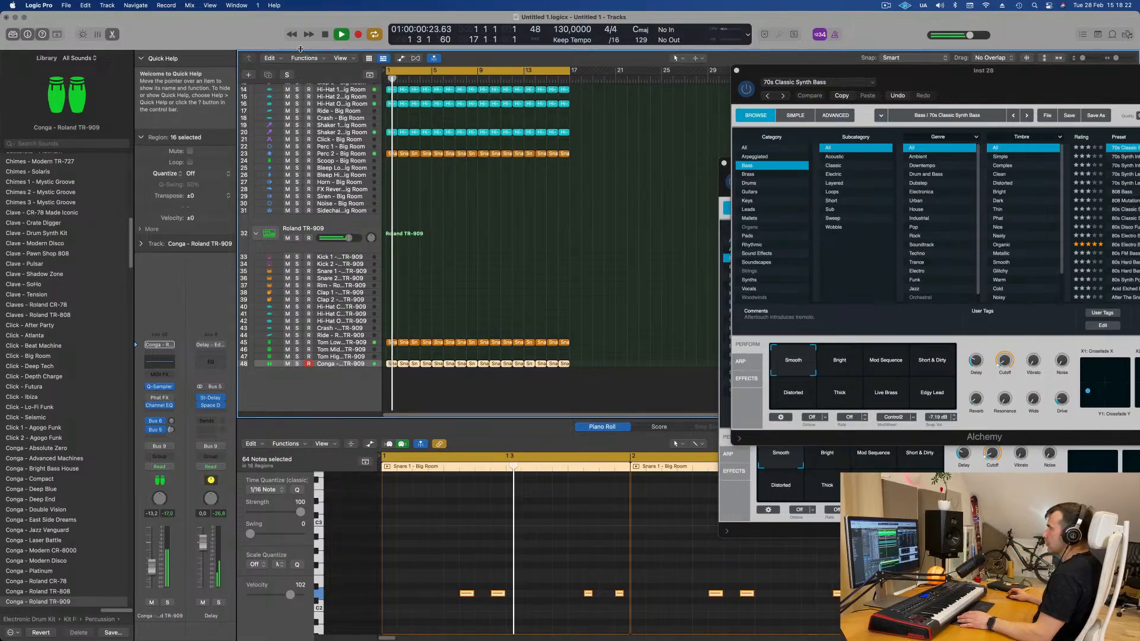
key(ctrl+alt+super+t)
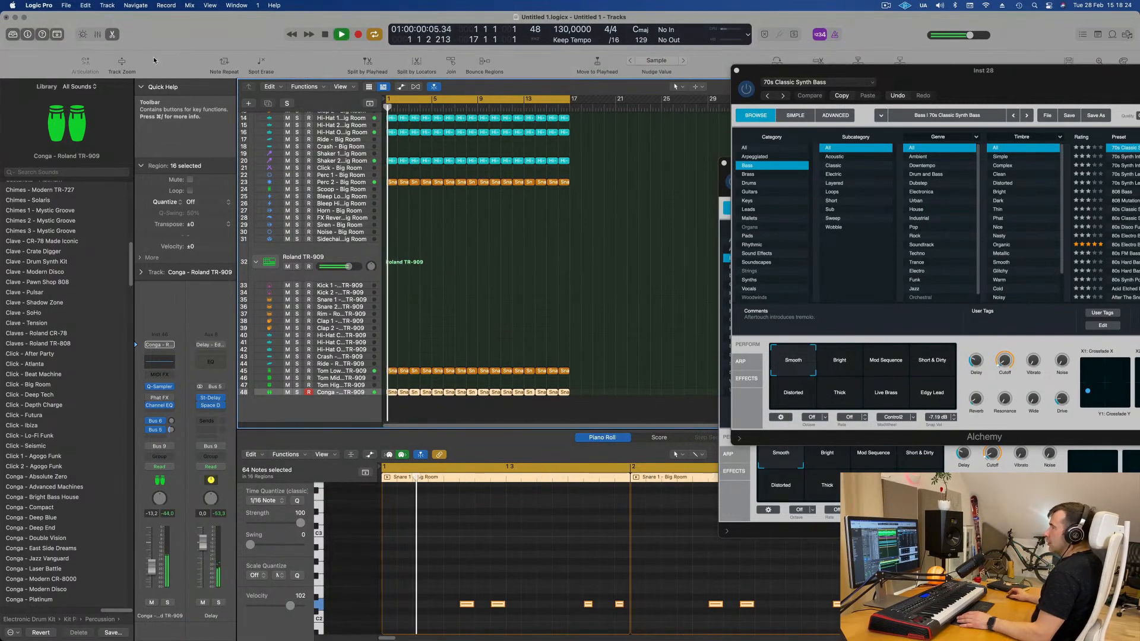
click(125, 62)
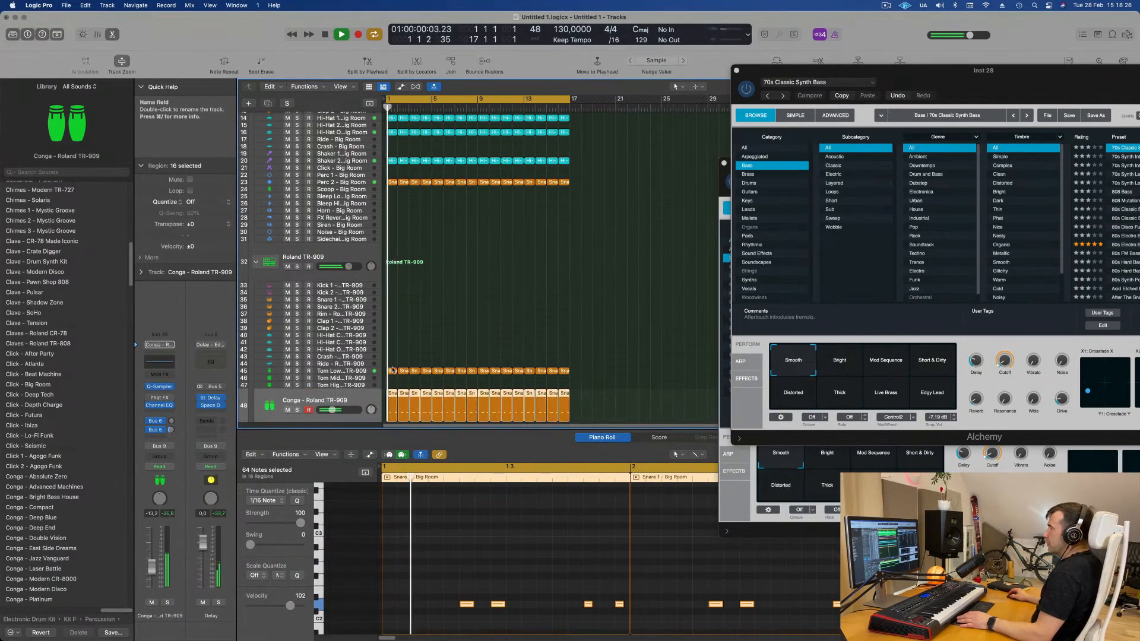
- Solo the Conga track, raise its volume fader slightly, then unsolo it and return to the start
click(167, 602)
drag(151, 562, 151, 560)
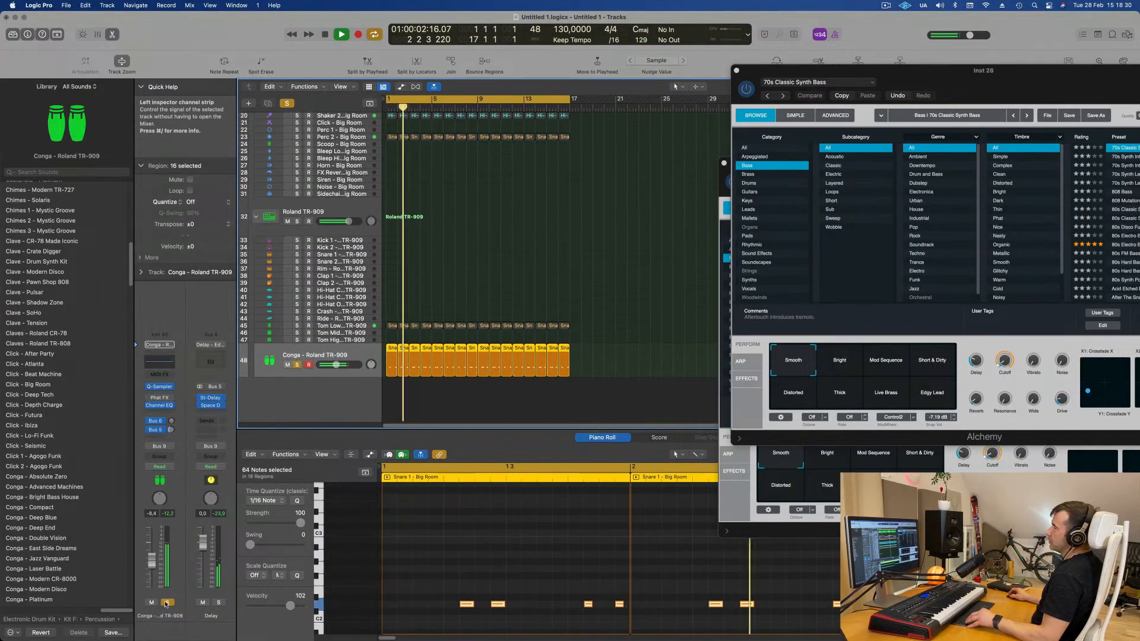
click(166, 602)
key(Return)
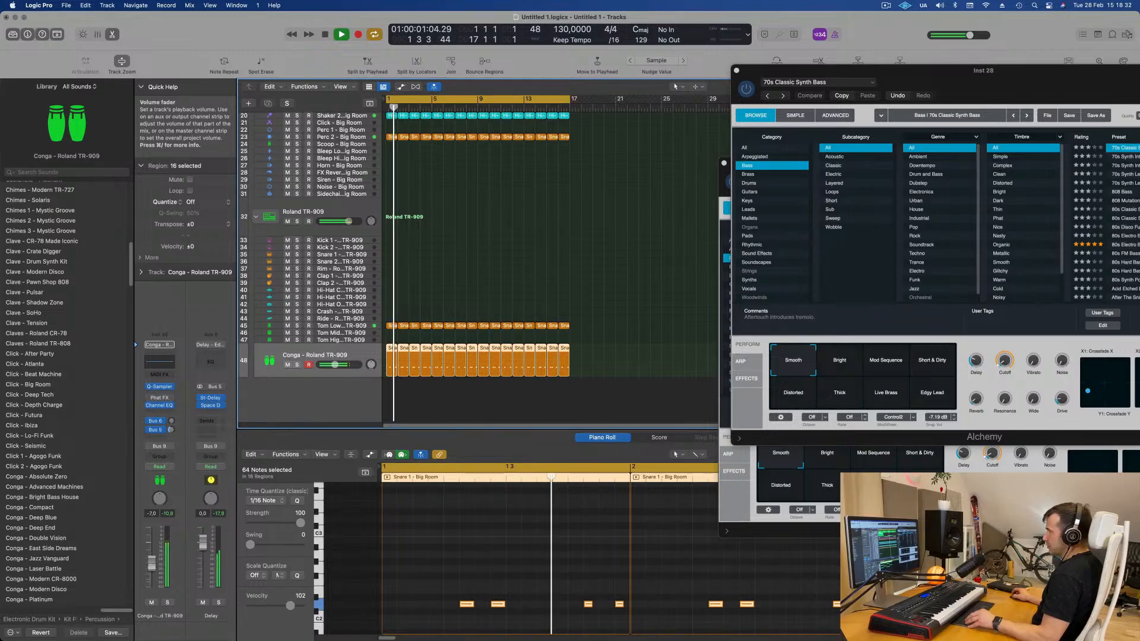
- Briefly solo the 70s Classic Synth Bass pad track (track 3) and lower its volume slightly
scroll(368, 191, up, 10)
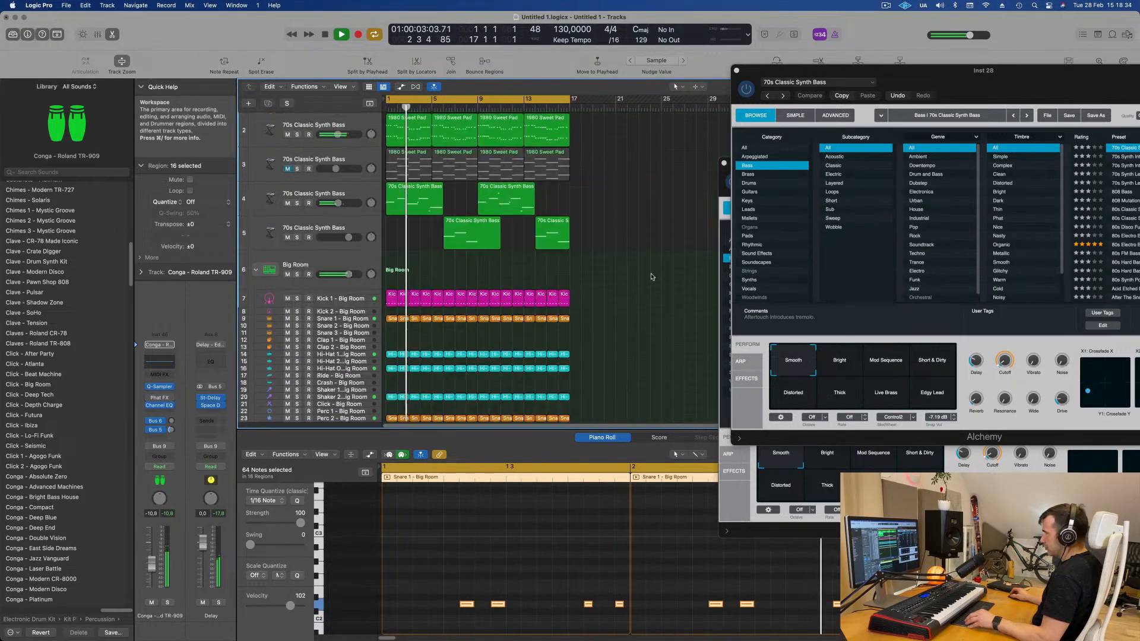
click(368, 191)
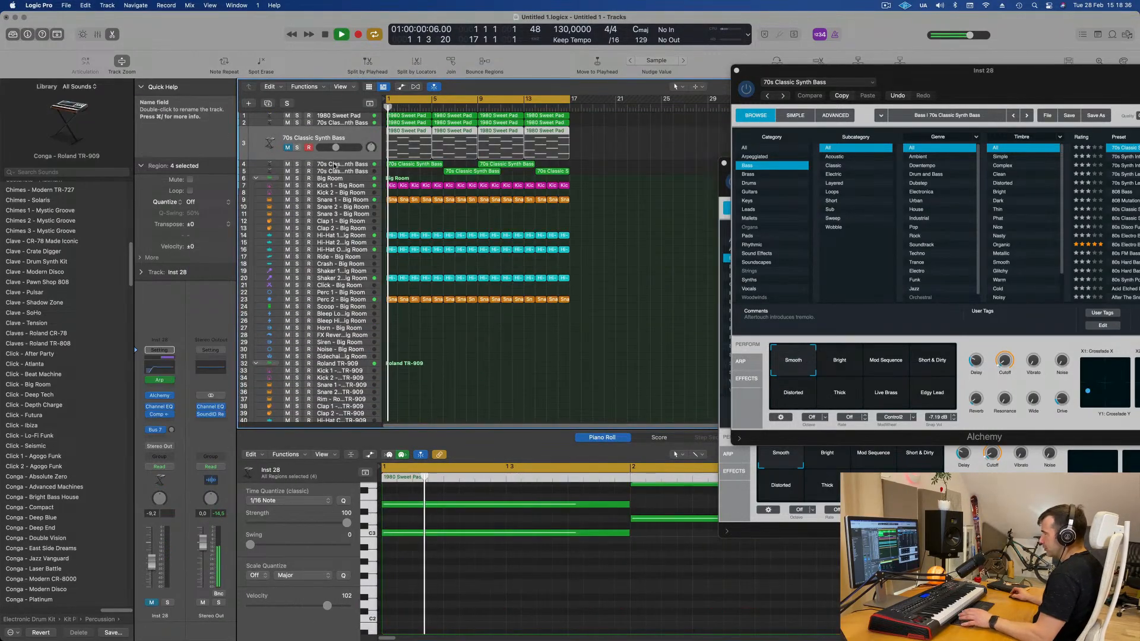
key(s)
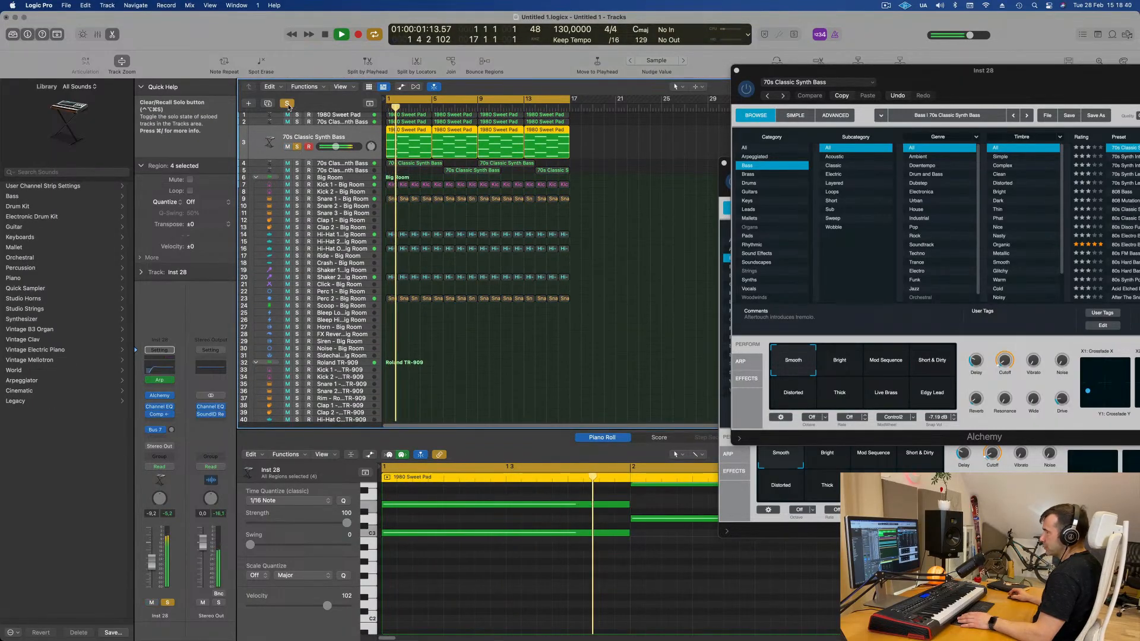
key(s)
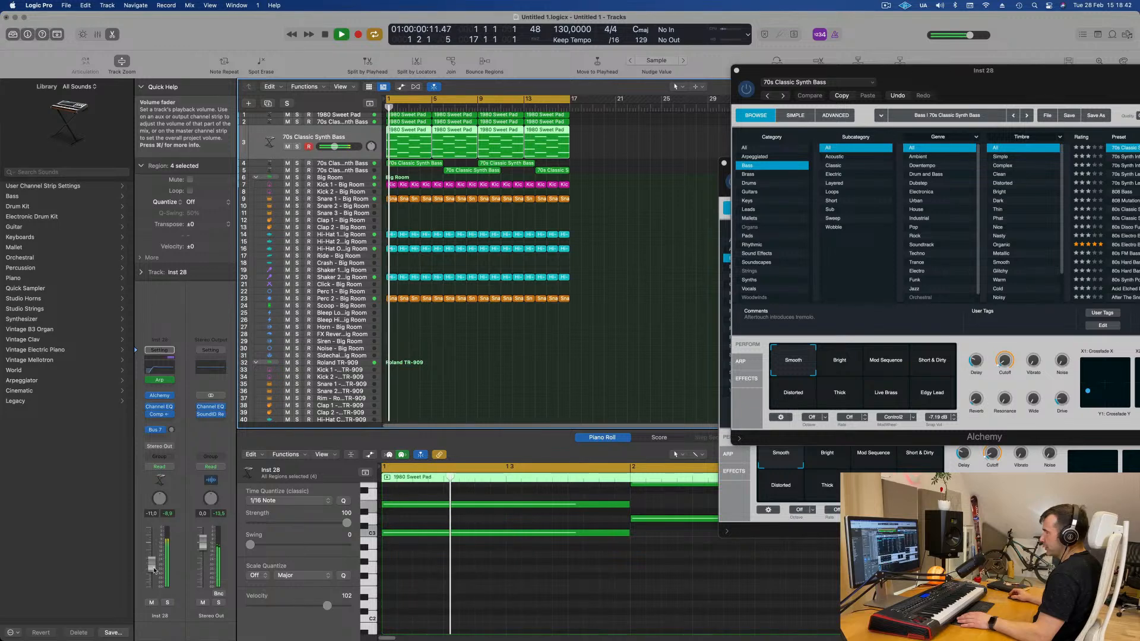
drag(151, 570, 151, 571)
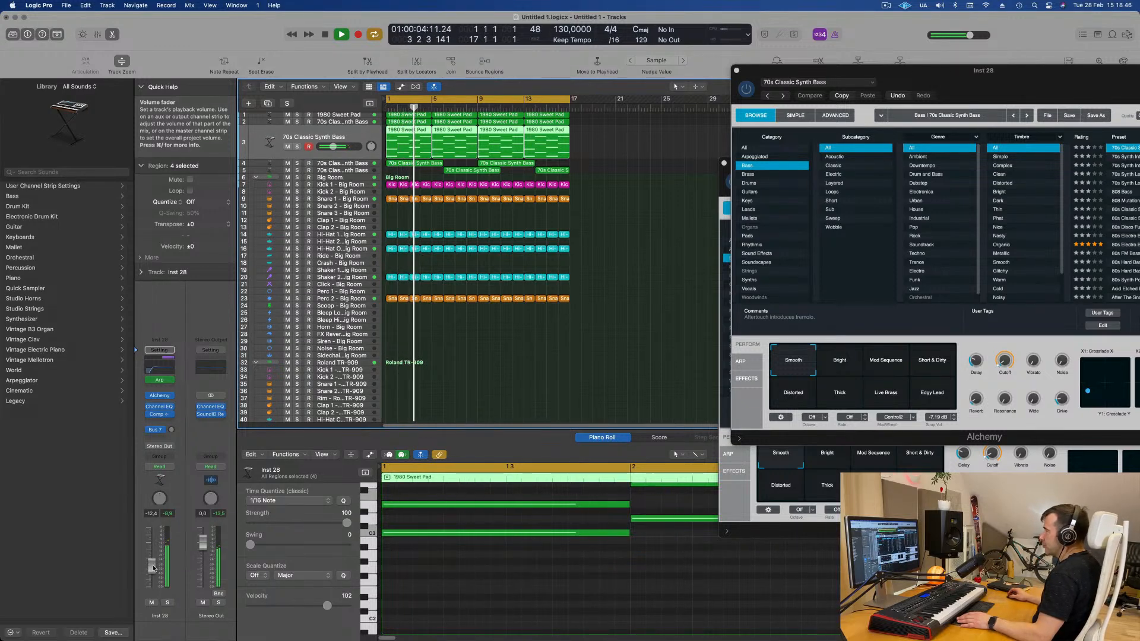
- Duplicate the pad track and move the bar-1 1980 Sweet Pad region onto the new duplicate track
scroll(516, 384, right, 2)
scroll(519, 384, down, 2)
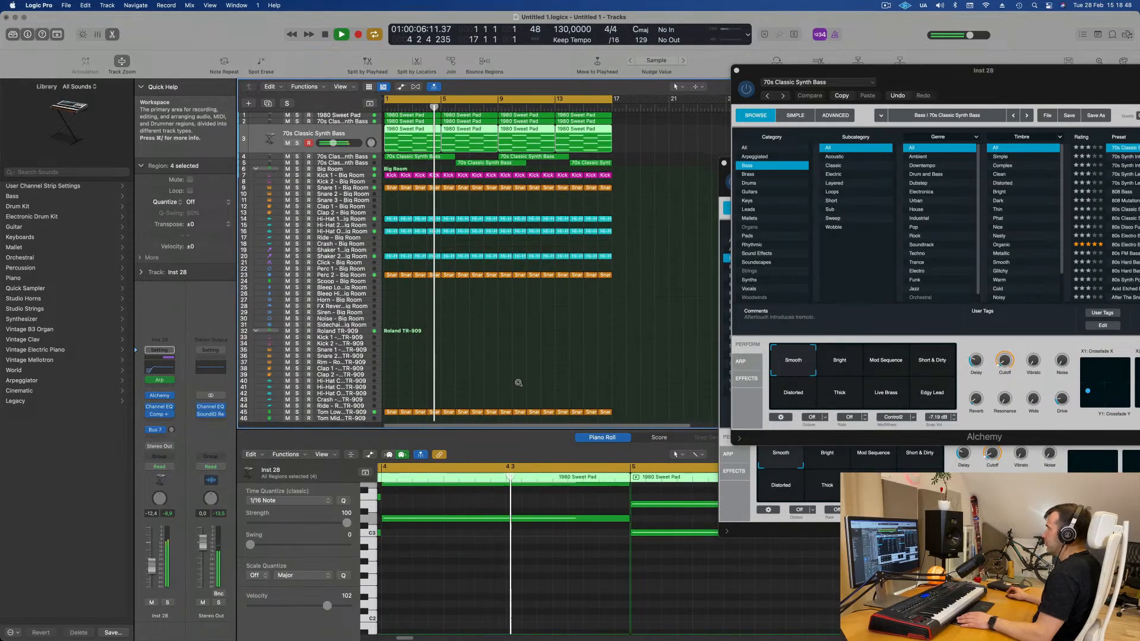
scroll(519, 384, up, 2)
scroll(529, 371, up, 2)
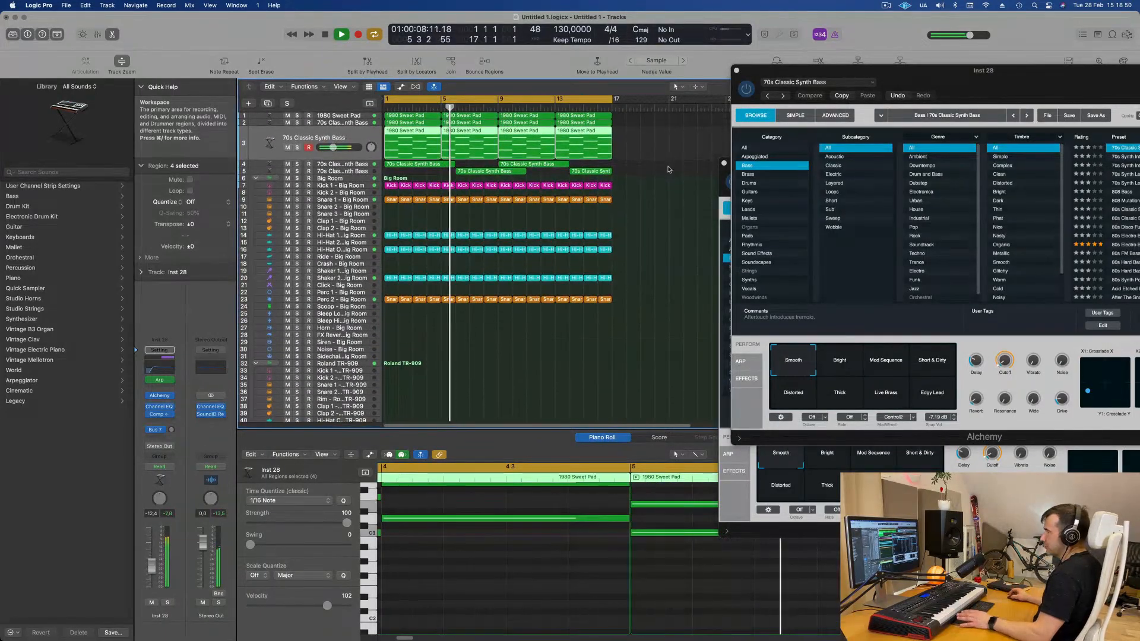
scroll(668, 177, right, 2)
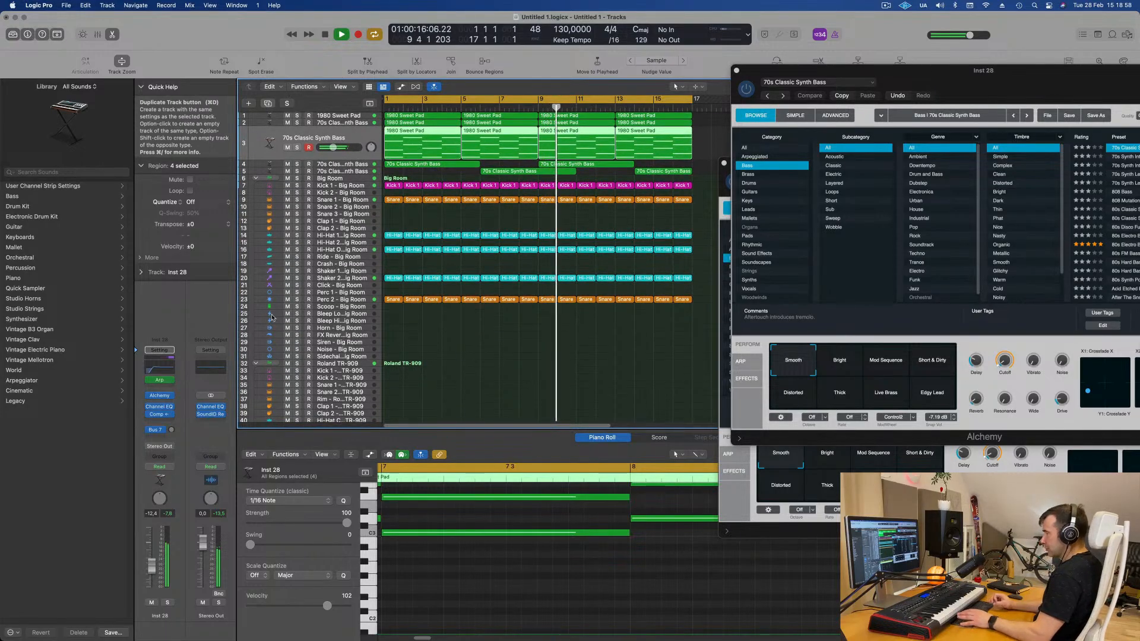
click(267, 103)
key(space)
click(434, 130)
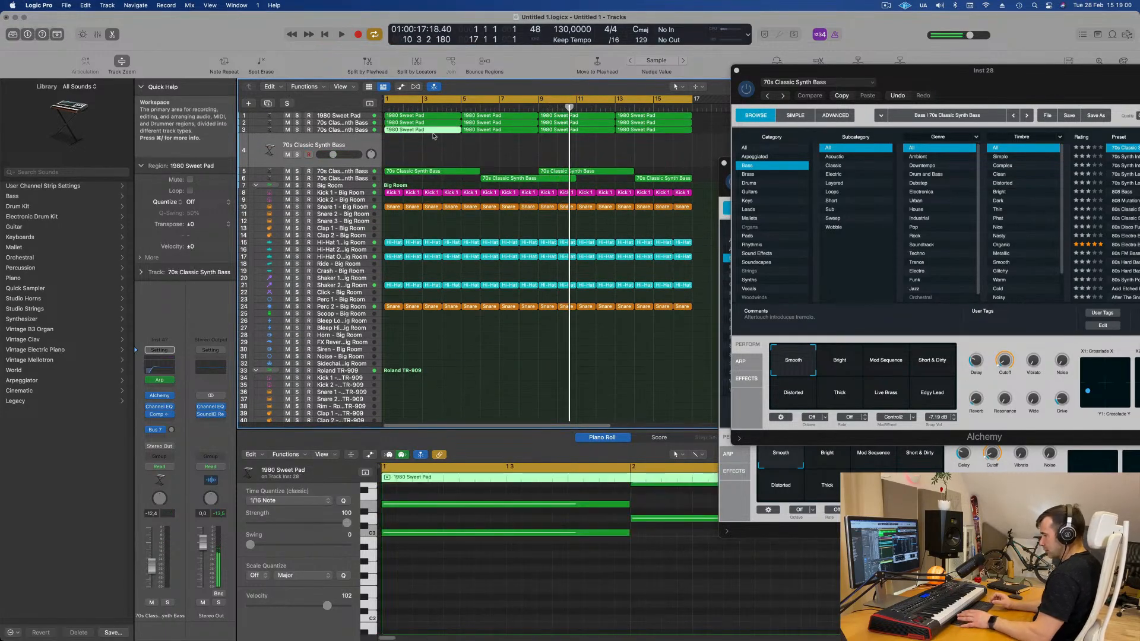
drag(434, 135, 449, 148)
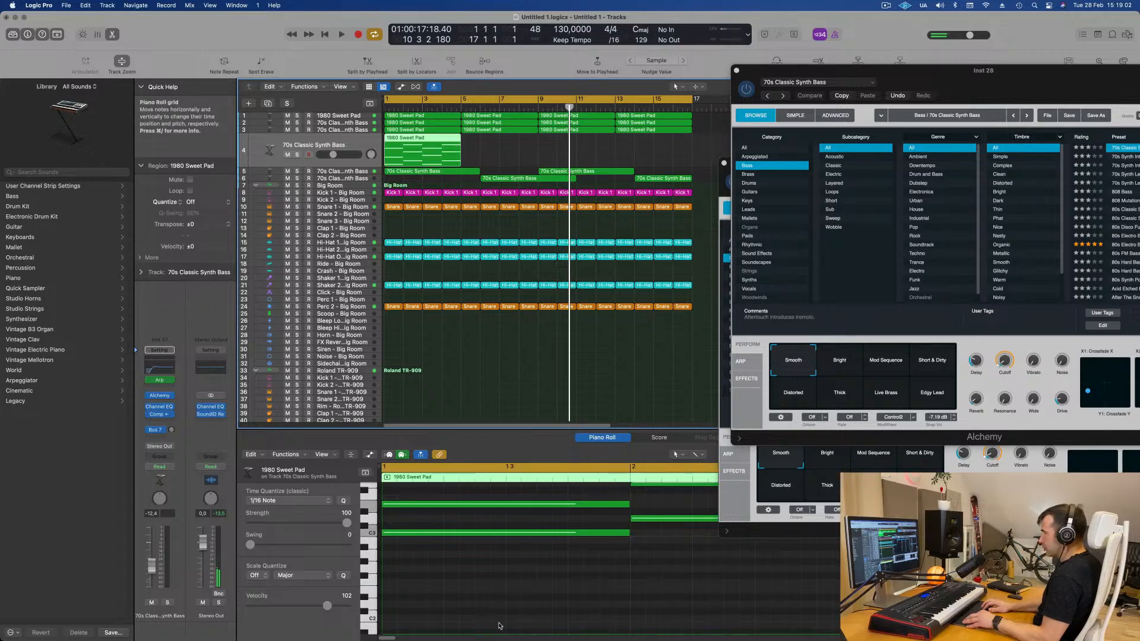
- Select all notes in the moved pad region and shorten them into short stabs
key(z)
drag(412, 503, 570, 582)
drag(582, 512, 542, 532)
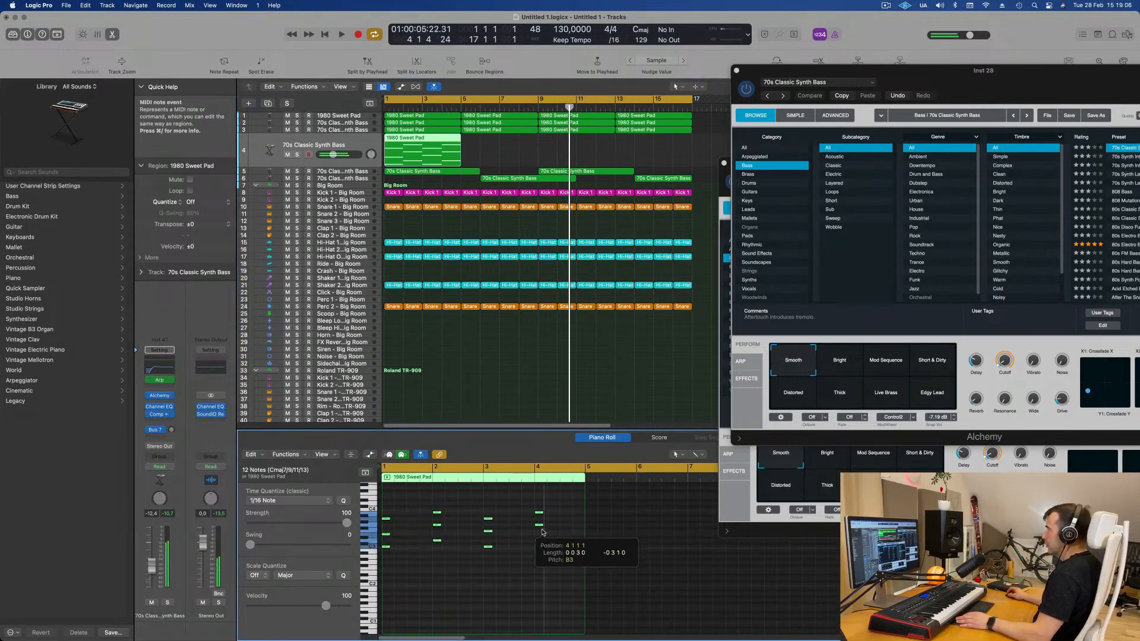
key(space)
drag(197, 225, 200, 250)
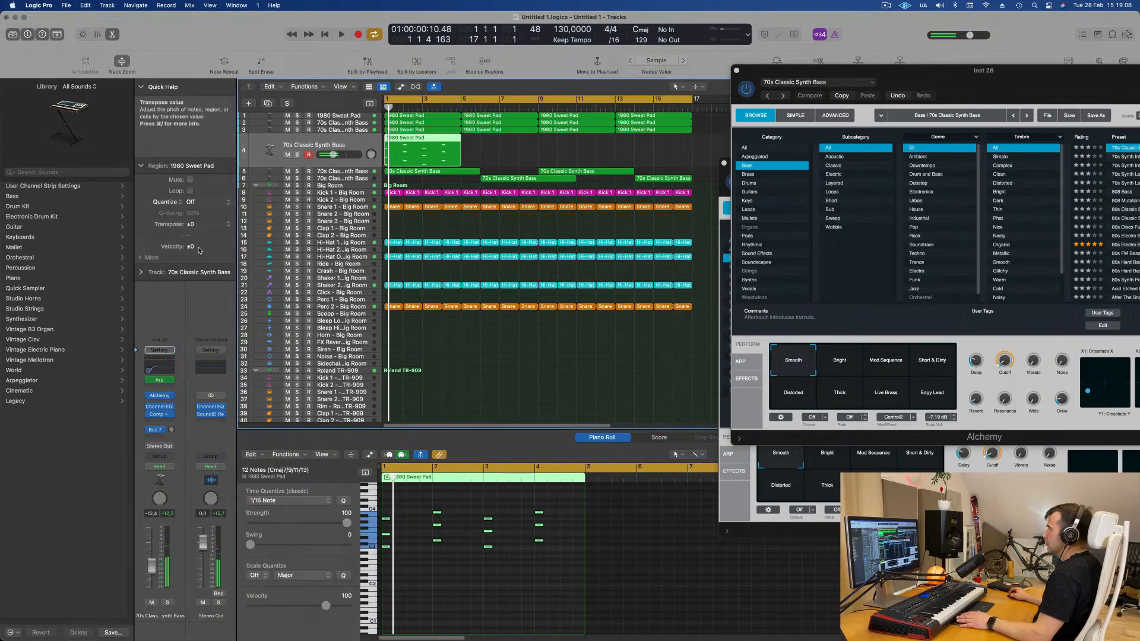
- Open the duplicate track's Alchemy instrument and load the Analog Glide Lead preset from the Leads category
click(159, 397)
click(170, 429)
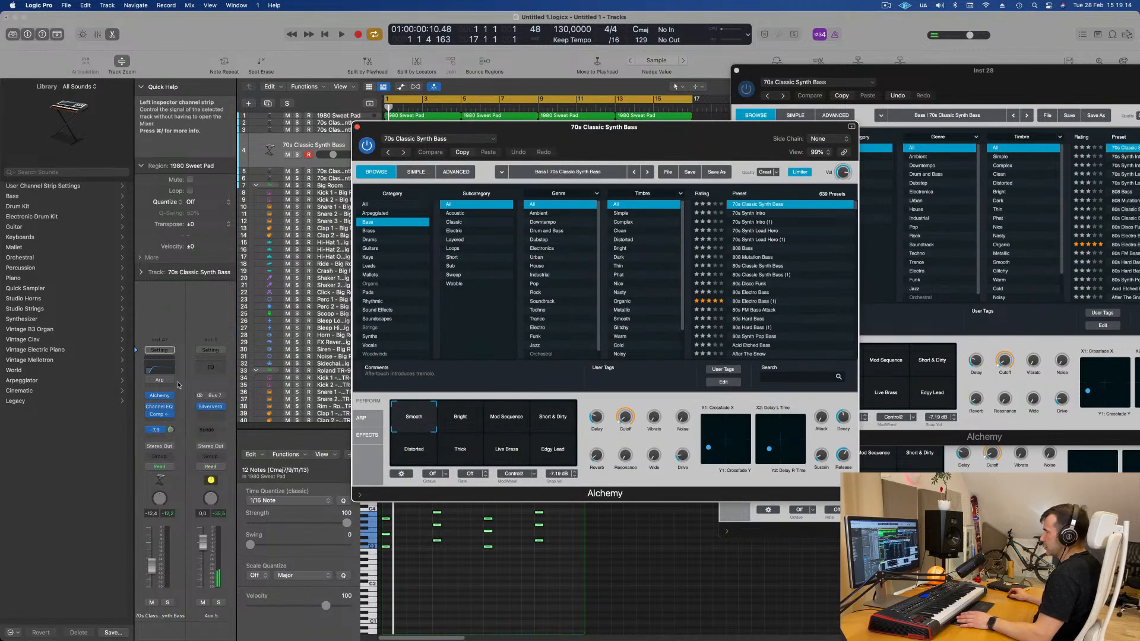
drag(176, 384, 179, 387)
click(345, 250)
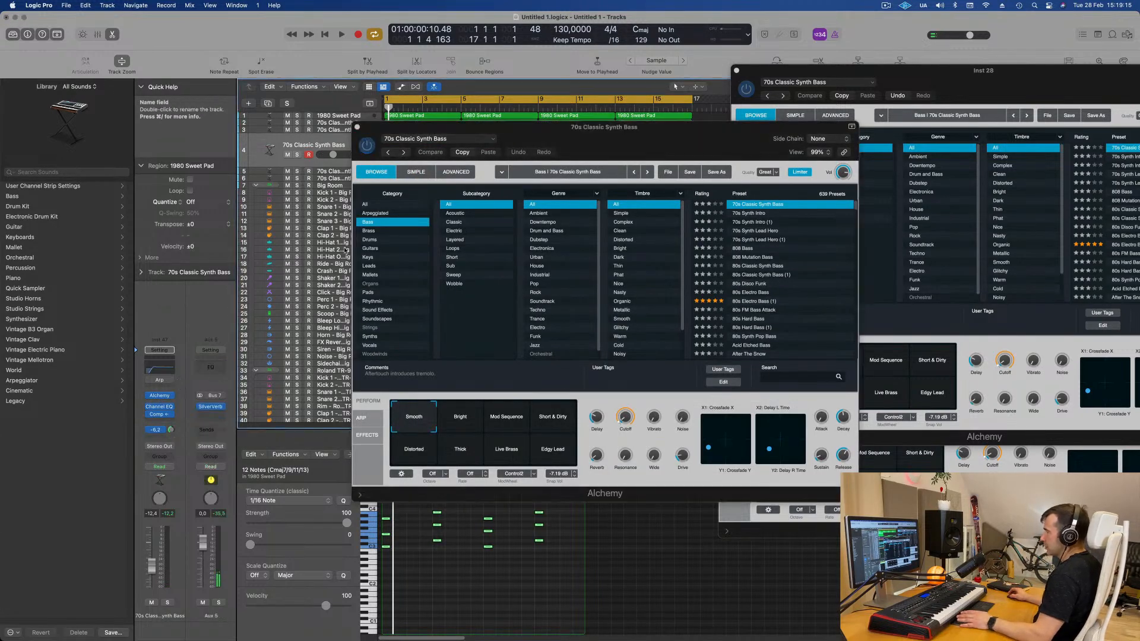
click(368, 267)
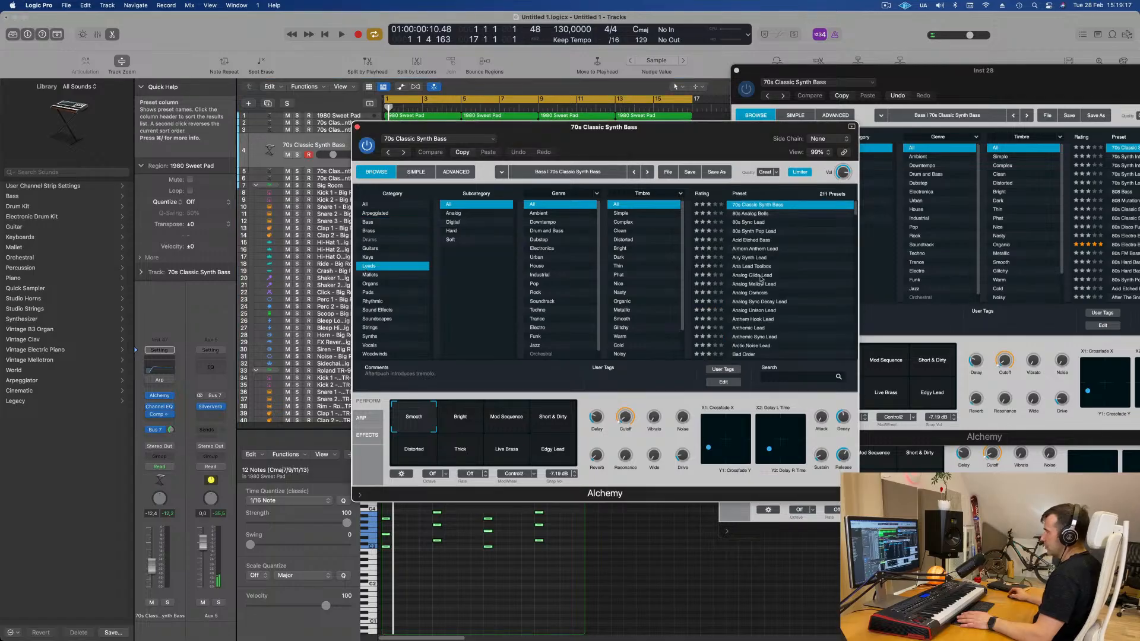
click(753, 276)
drag(600, 143, 882, 159)
key(space)
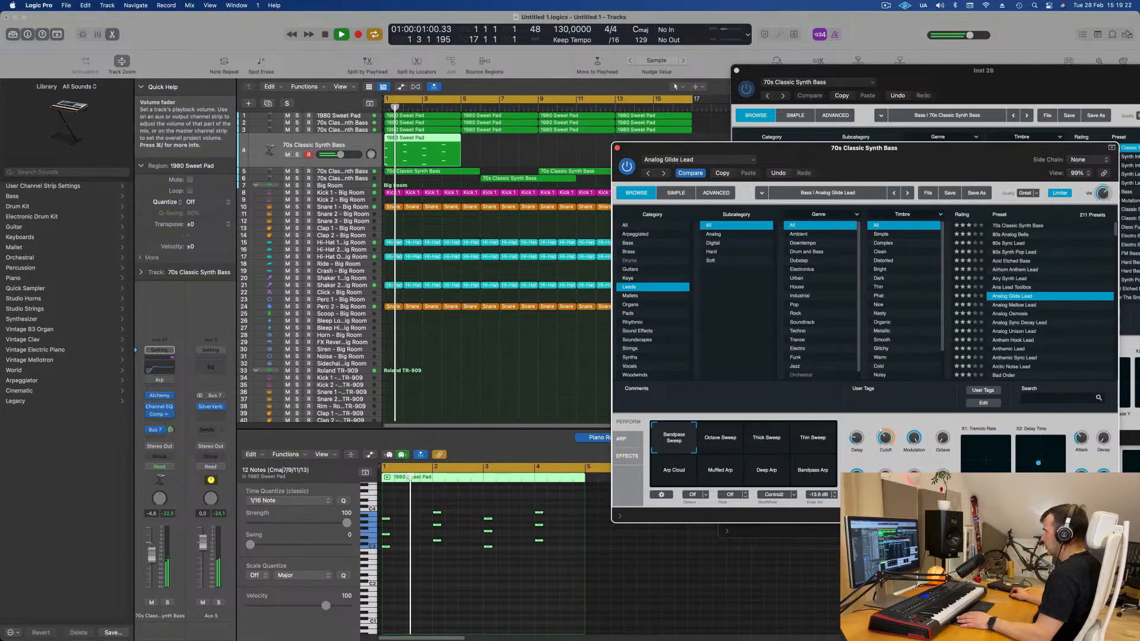
- Raise the lead track's volume slightly and play back the arrangement
drag(152, 551, 153, 545)
key(space)
key(space)
key(space)
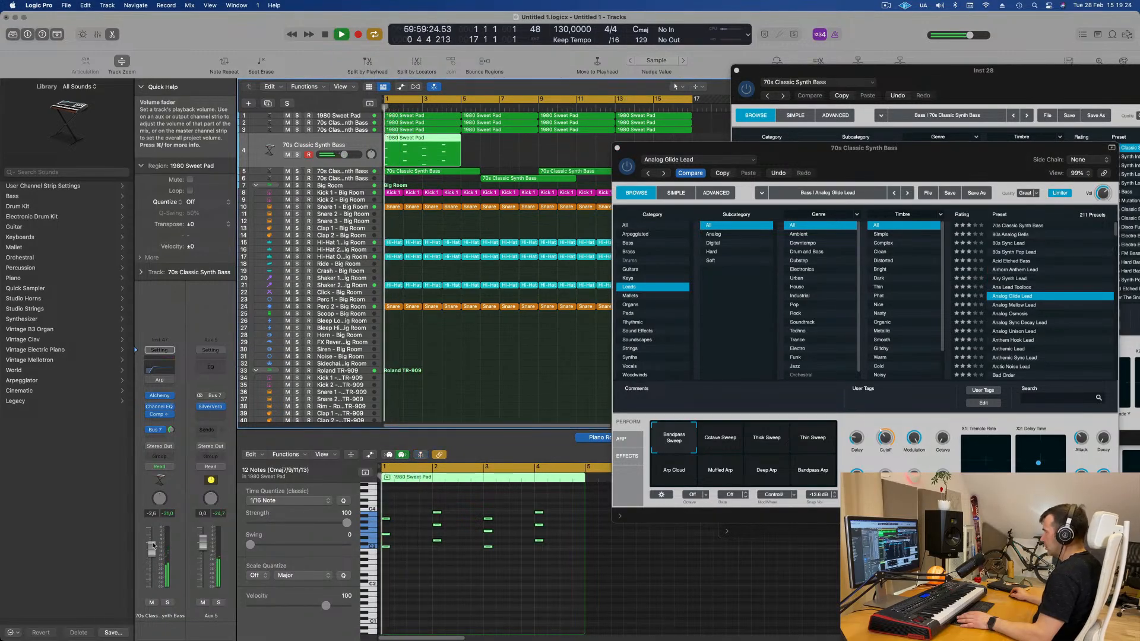
click(440, 574)
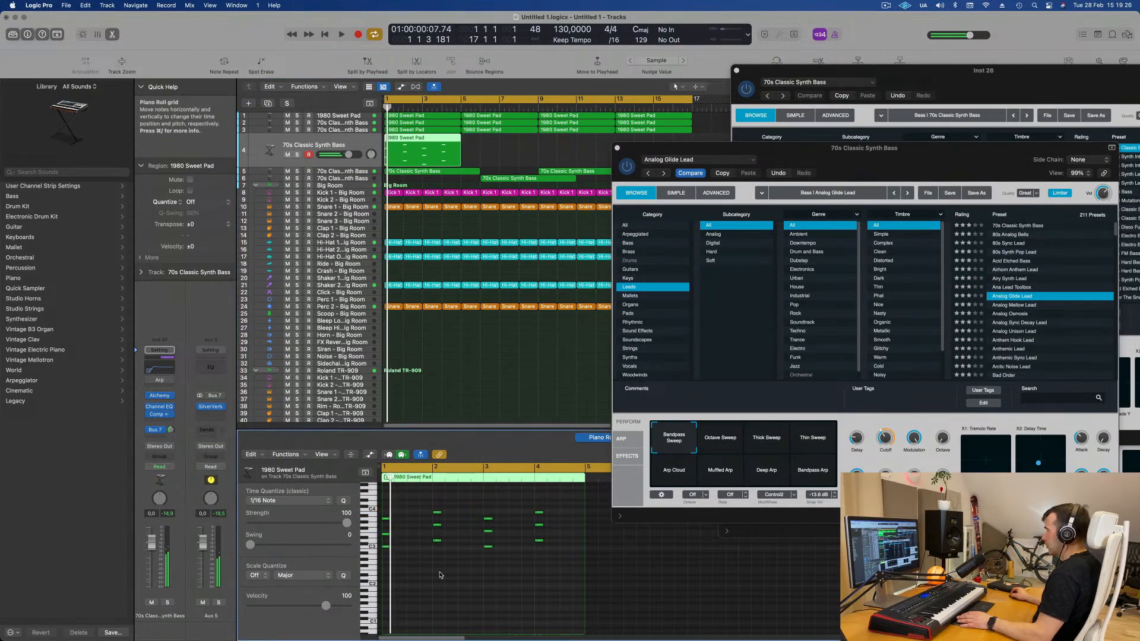
key(space)
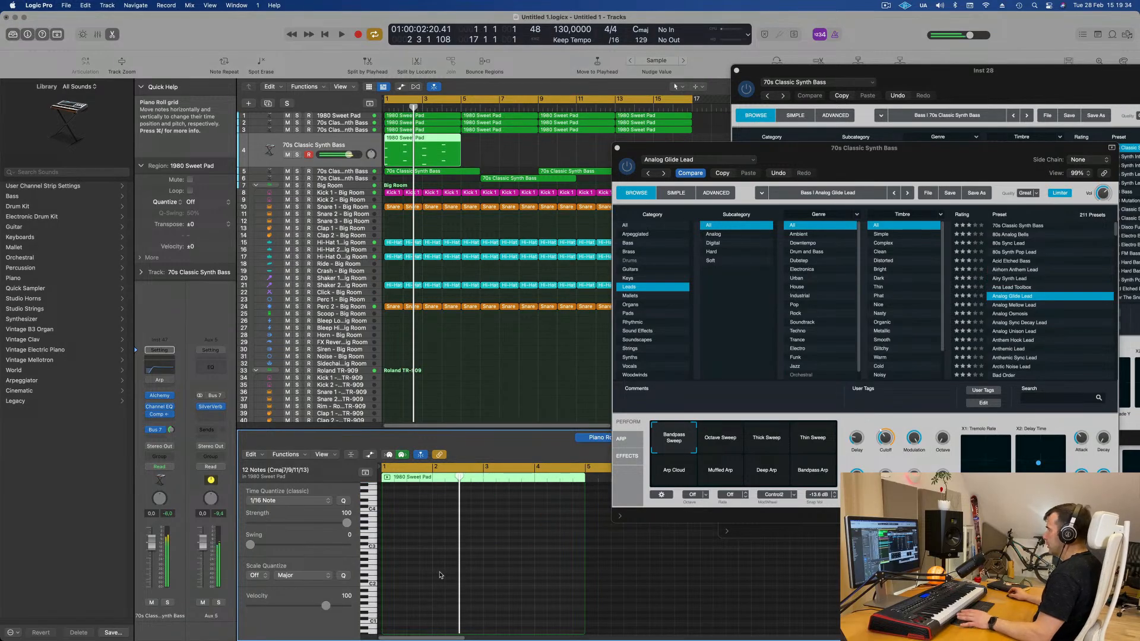
- Audition the Octave Sweep and Thick Sweep performance snapshots in Alchemy
drag(869, 154, 718, 200)
click(569, 485)
click(612, 489)
key(space)
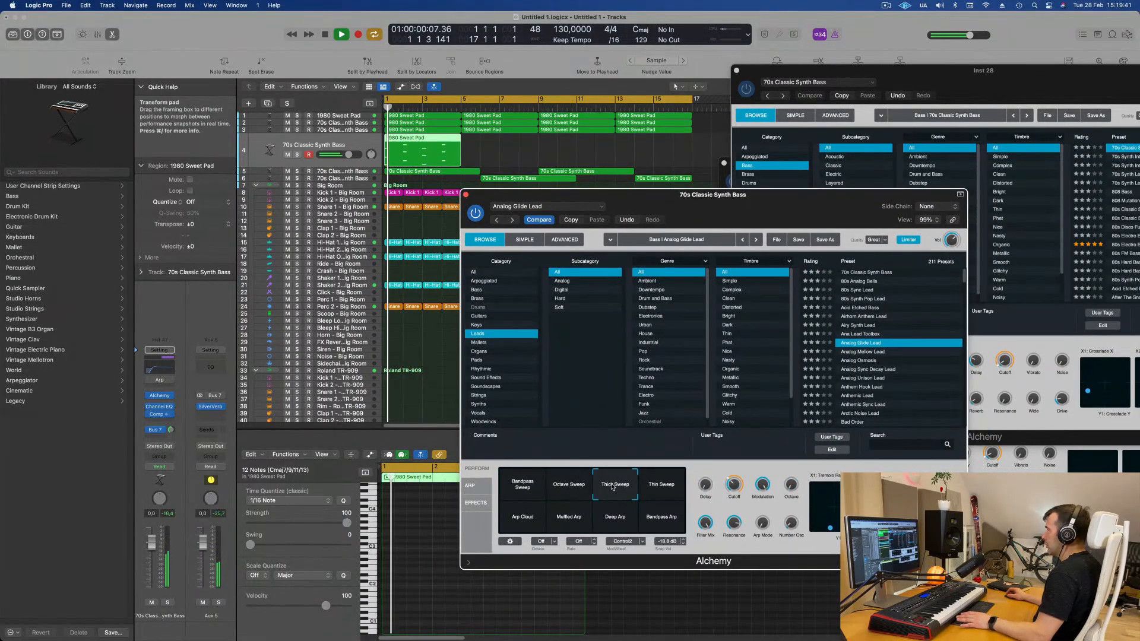
- Audition the Thin Sweep and Muffled Arp snapshots, then select Bandpass Sweep
click(661, 487)
key(space)
click(543, 523)
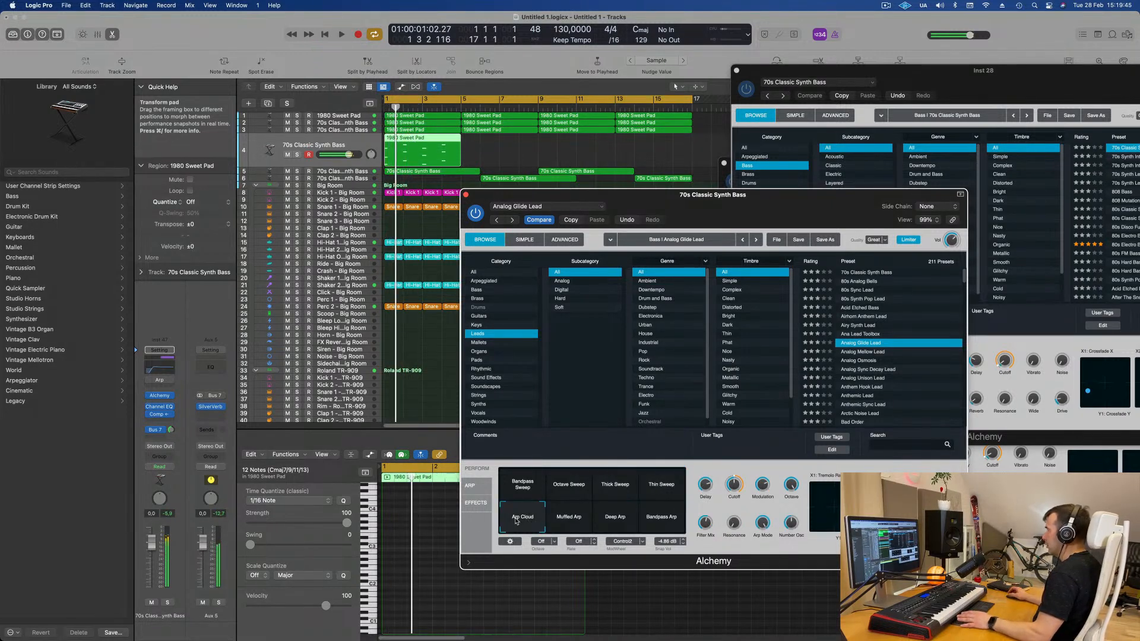
click(569, 519)
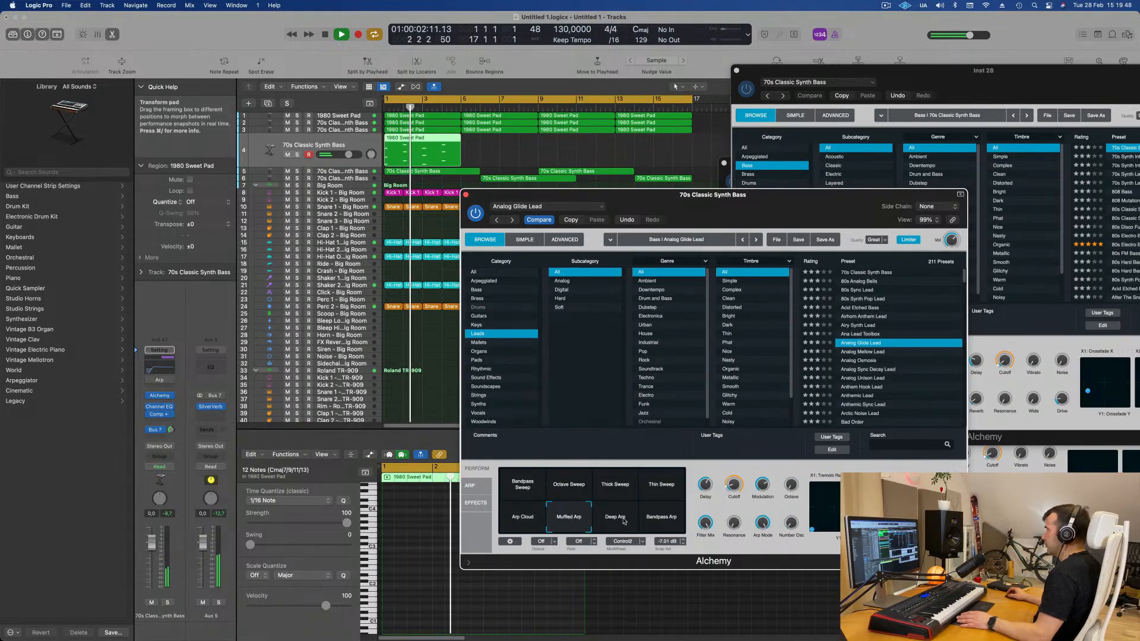
click(521, 491)
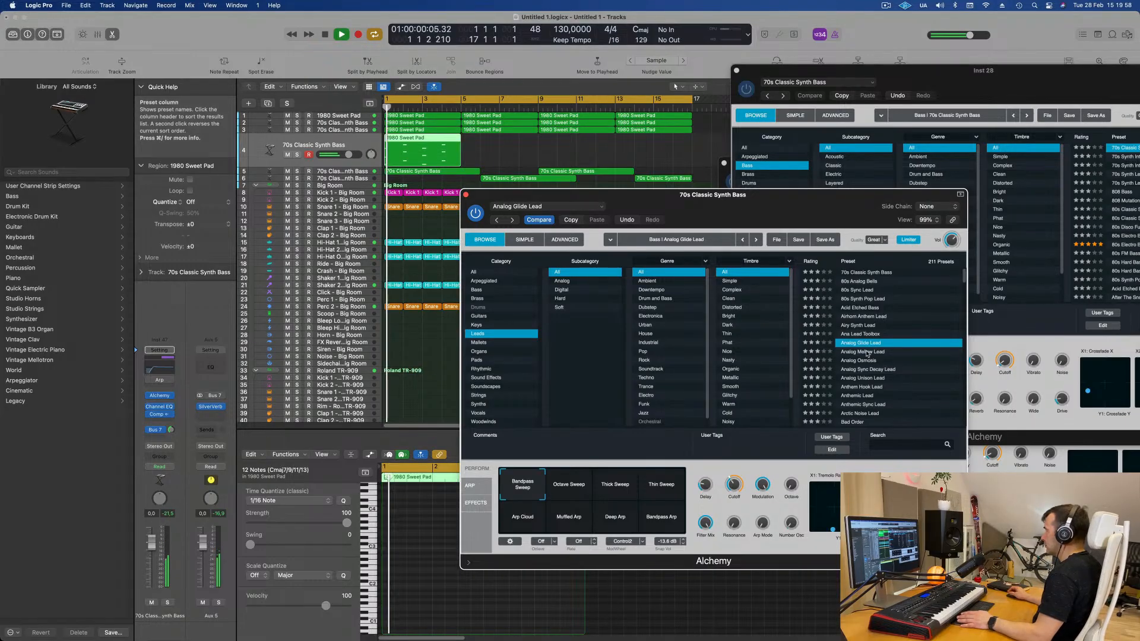
- Audition the Analog Mellow Lead, Analog Sync Decay Lead and Anthem Hook Lead presets
click(816, 351)
drag(782, 195, 859, 110)
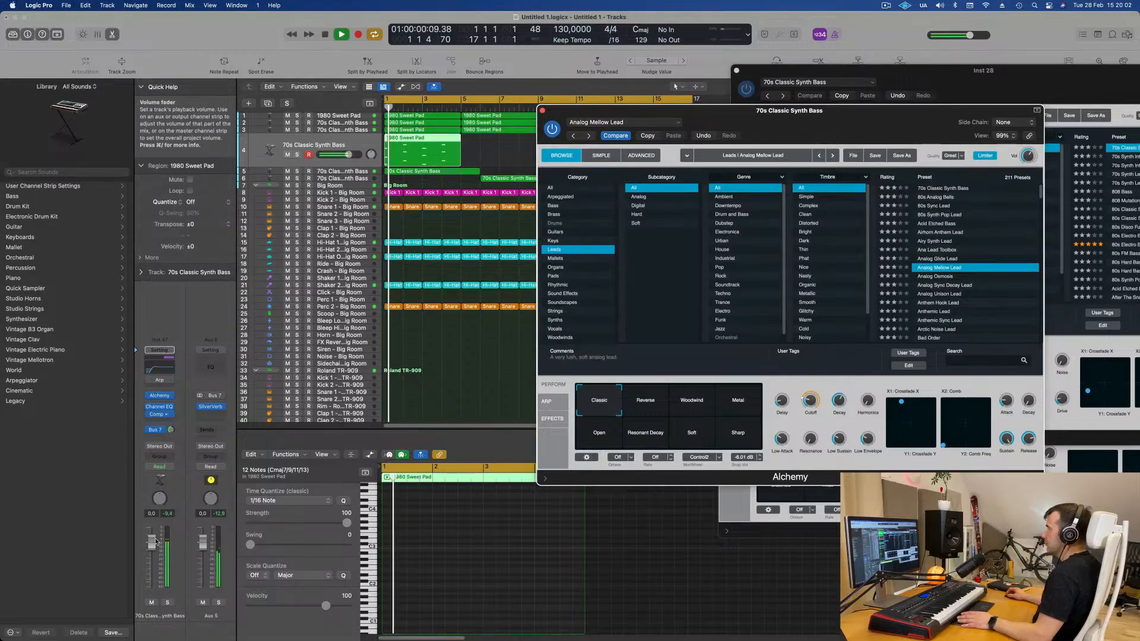
drag(154, 563, 153, 562)
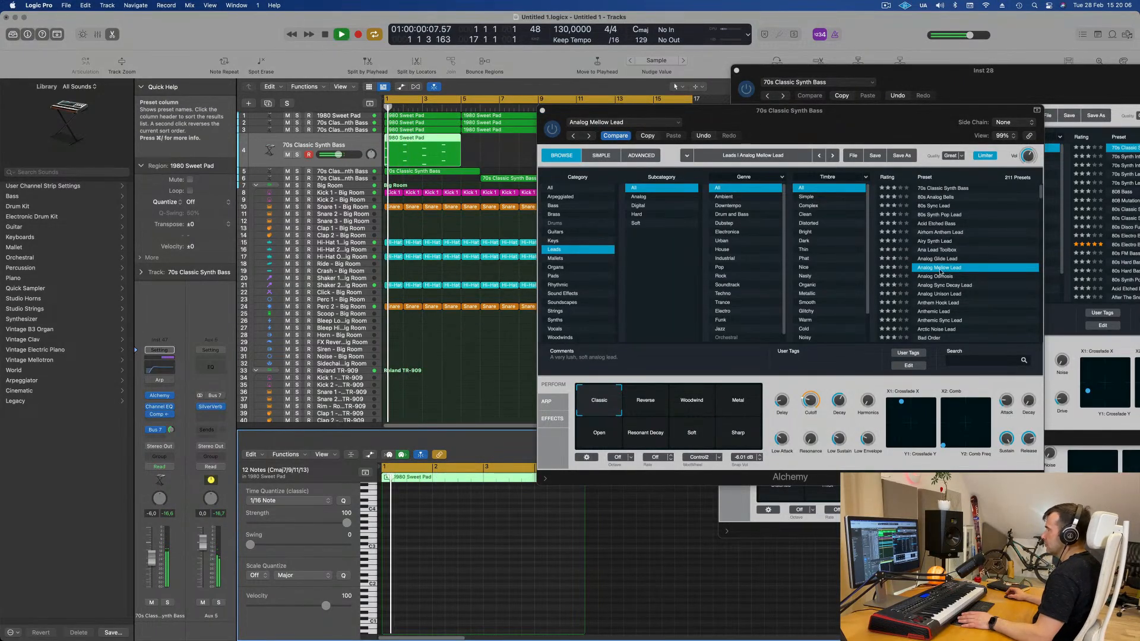
click(944, 288)
click(945, 287)
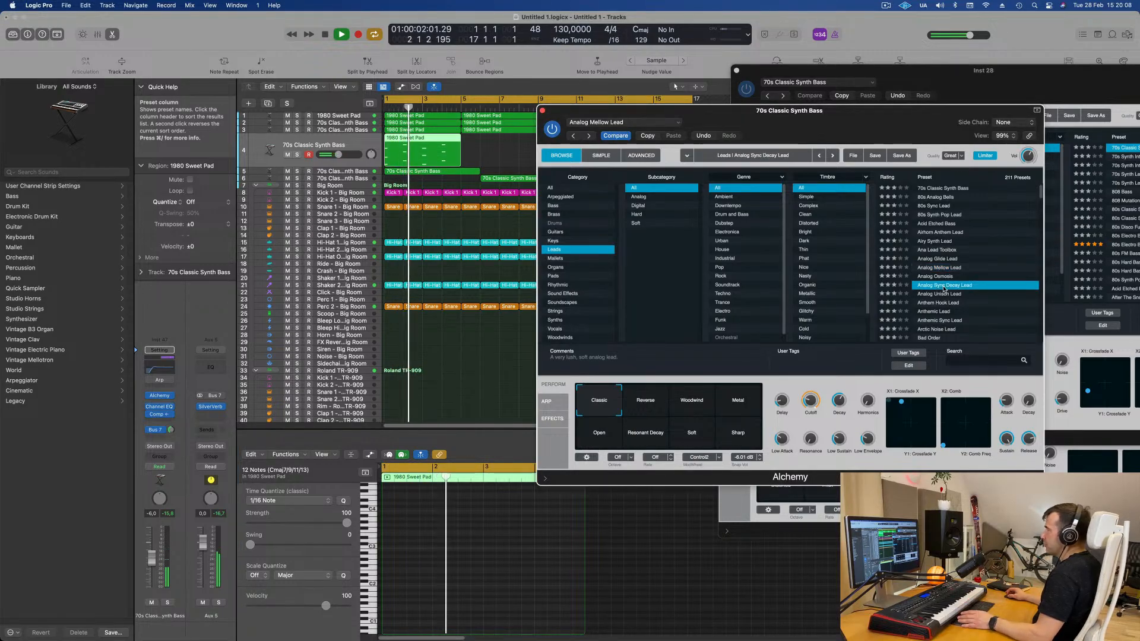
click(942, 303)
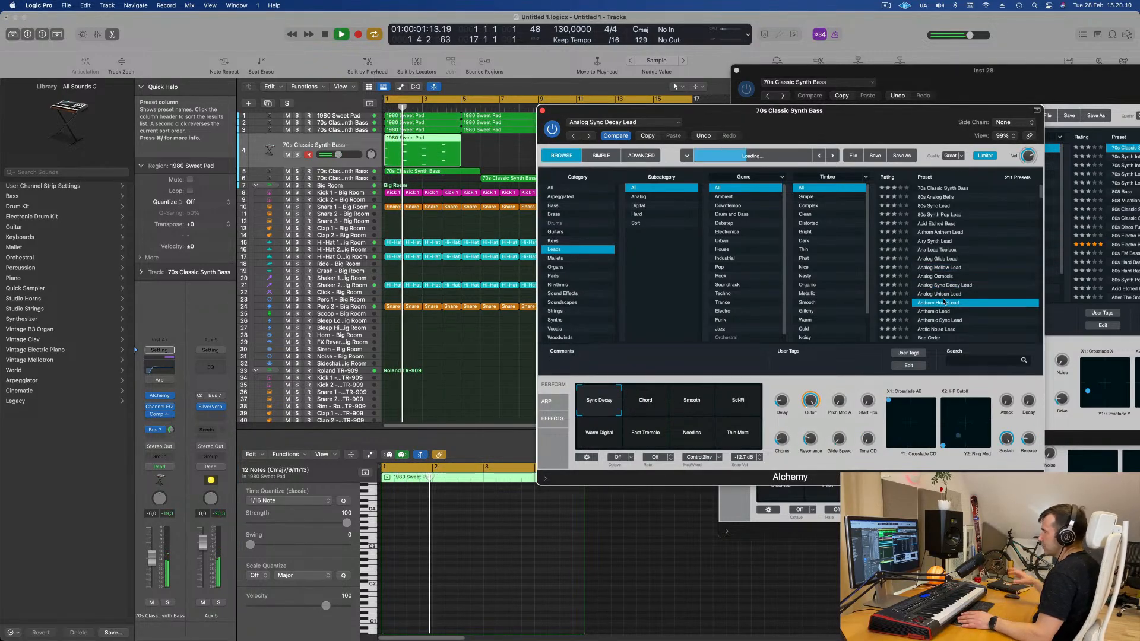
- Load the Anthemic Sync Lead preset in Alchemy
drag(937, 113, 919, 82)
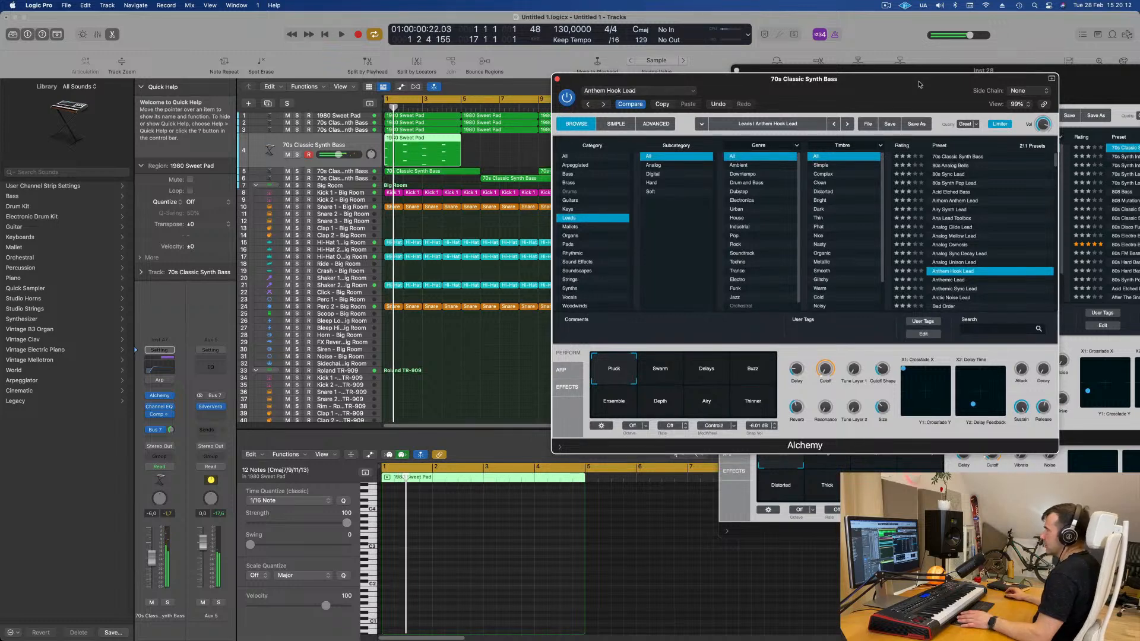
scroll(1003, 255, down, 3)
click(957, 258)
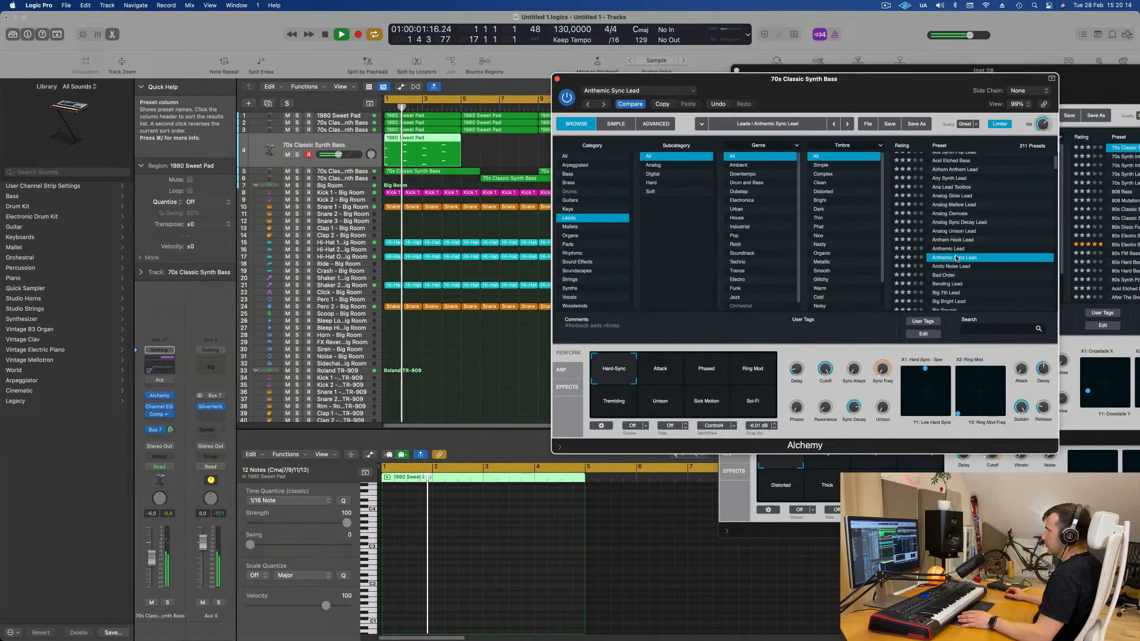
- Audition the Arctic Noise Lead preset in Alchemy, comparing it against the previous sound during playback
click(949, 267)
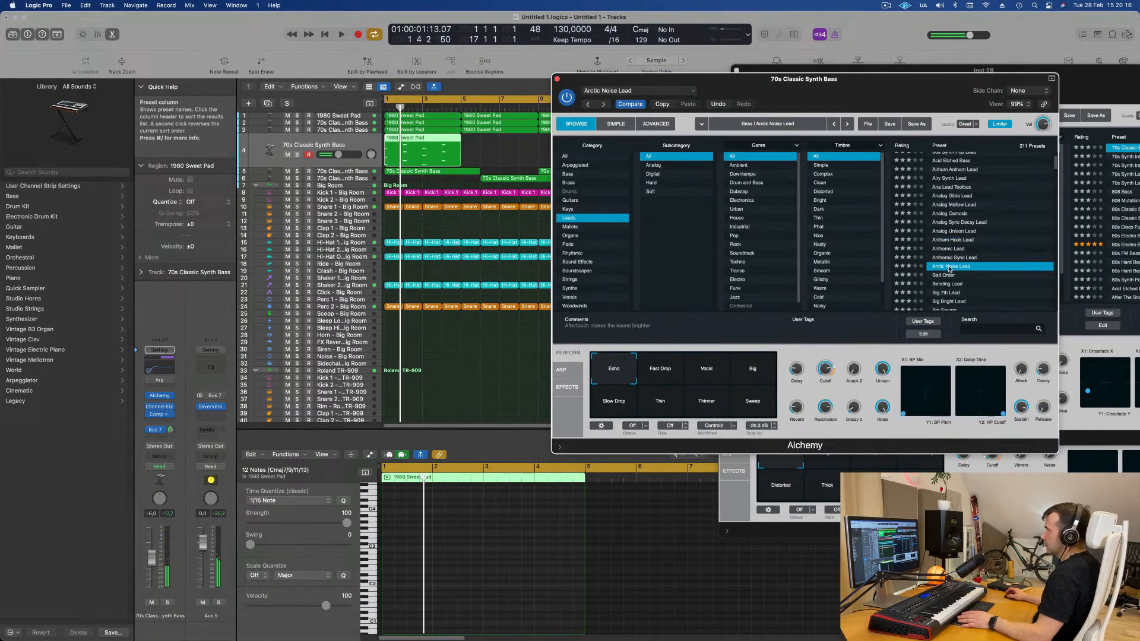
scroll(977, 232, up, 3)
key(space)
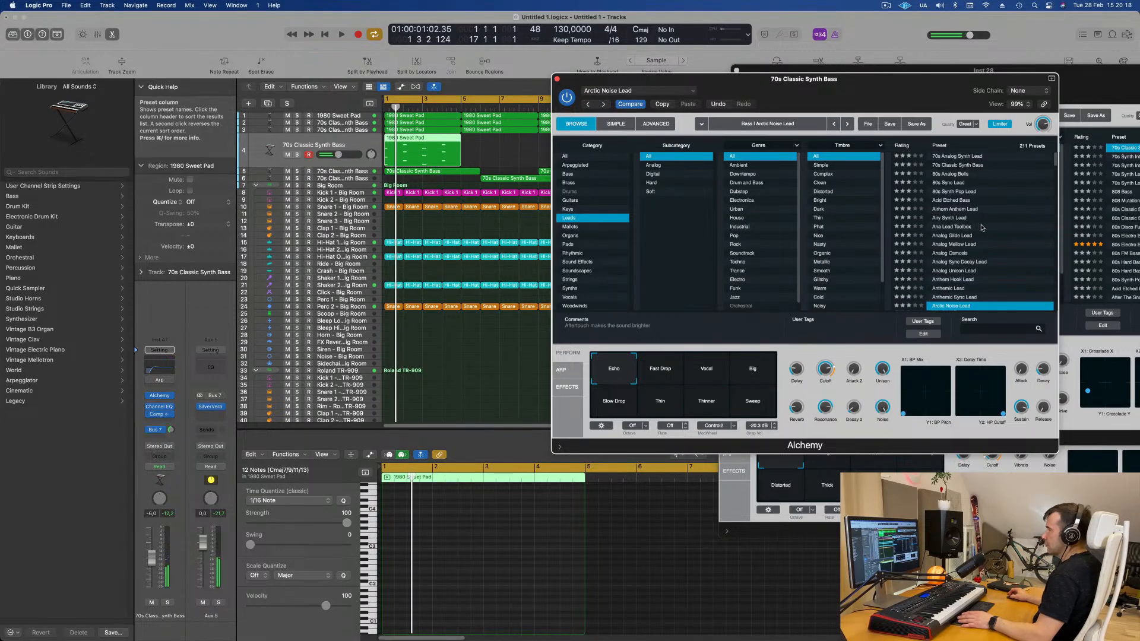
click(633, 106)
key(space)
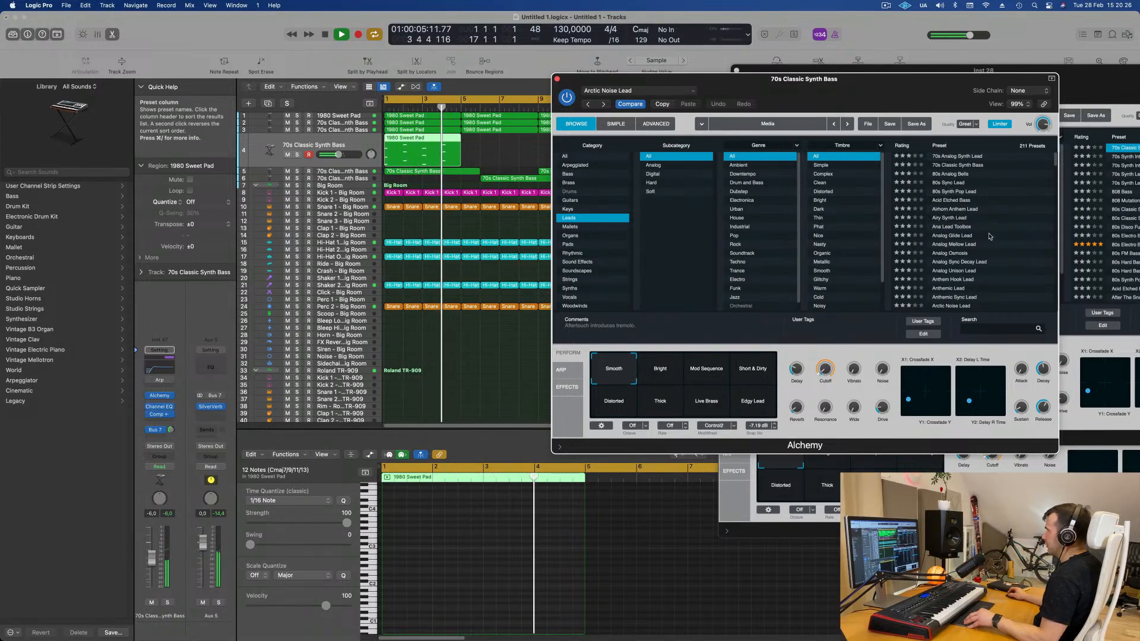
- Audition the Analog Osmosis preset, then load the Analog Glide Lead preset and play it back
click(995, 253)
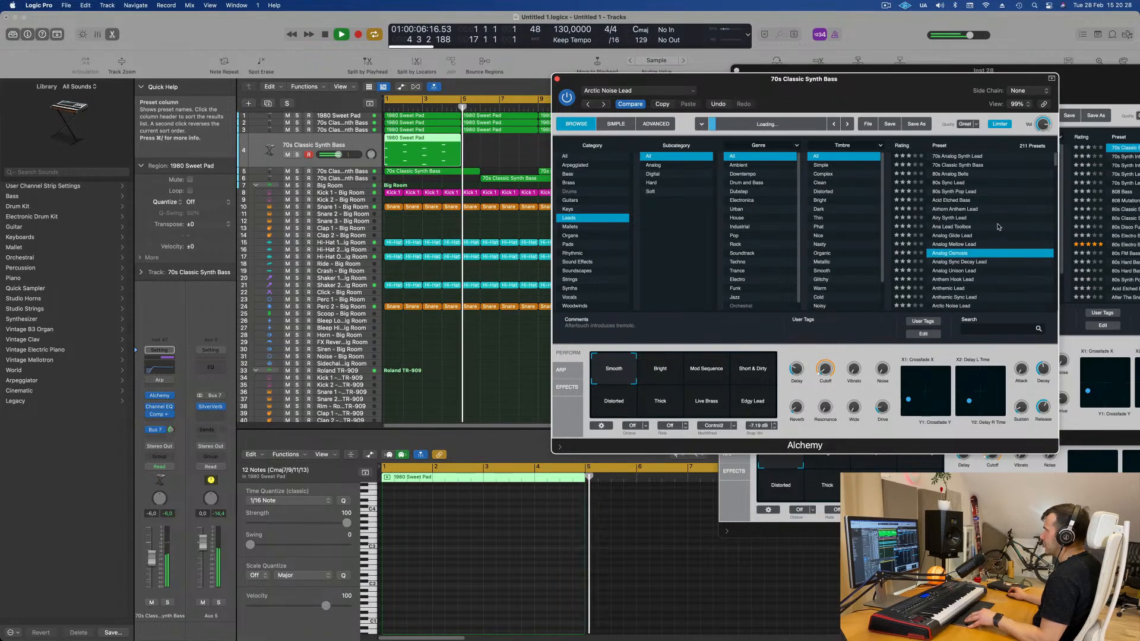
click(963, 236)
key(space)
key(space)
- Shift the lead region on track 4 slightly later in the timeline and play the arrangement back
drag(858, 90, 929, 150)
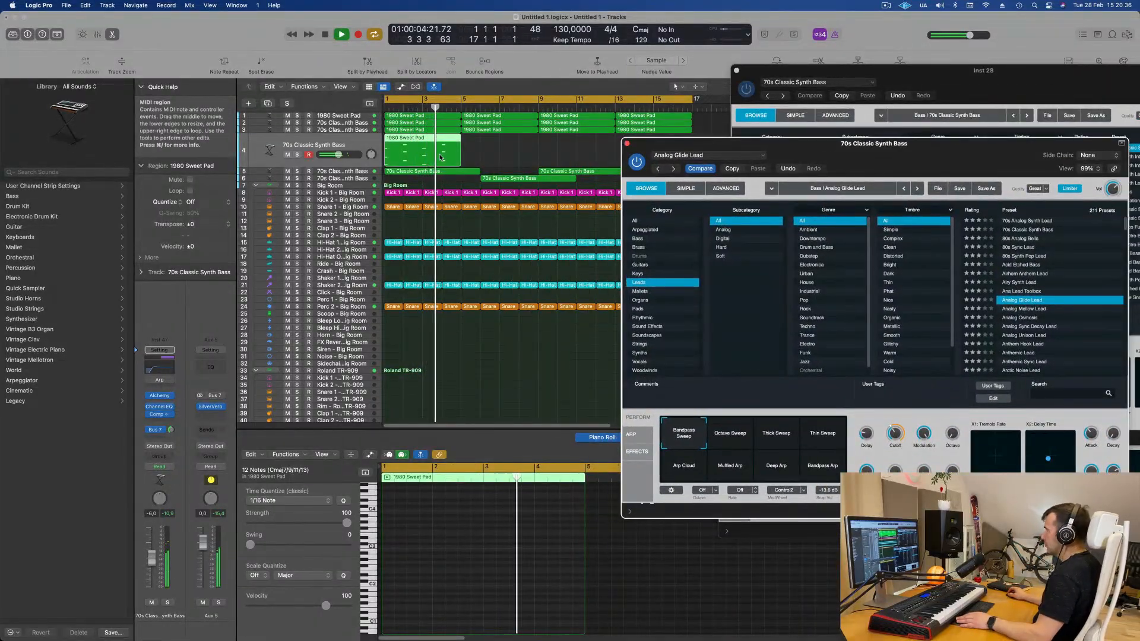
key(space)
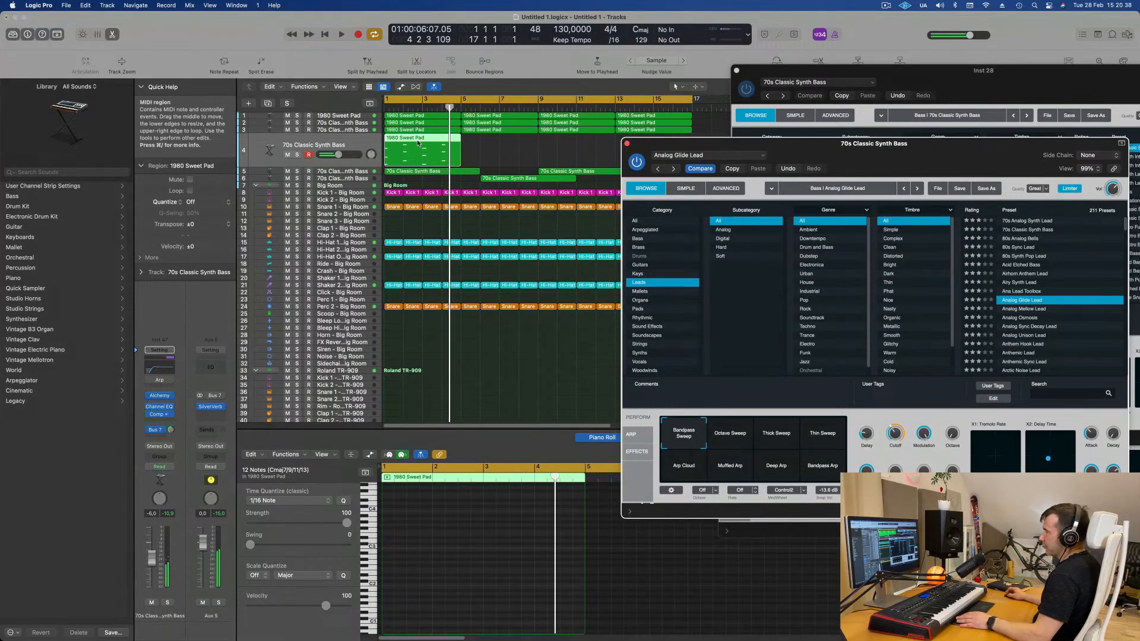
drag(419, 143, 429, 143)
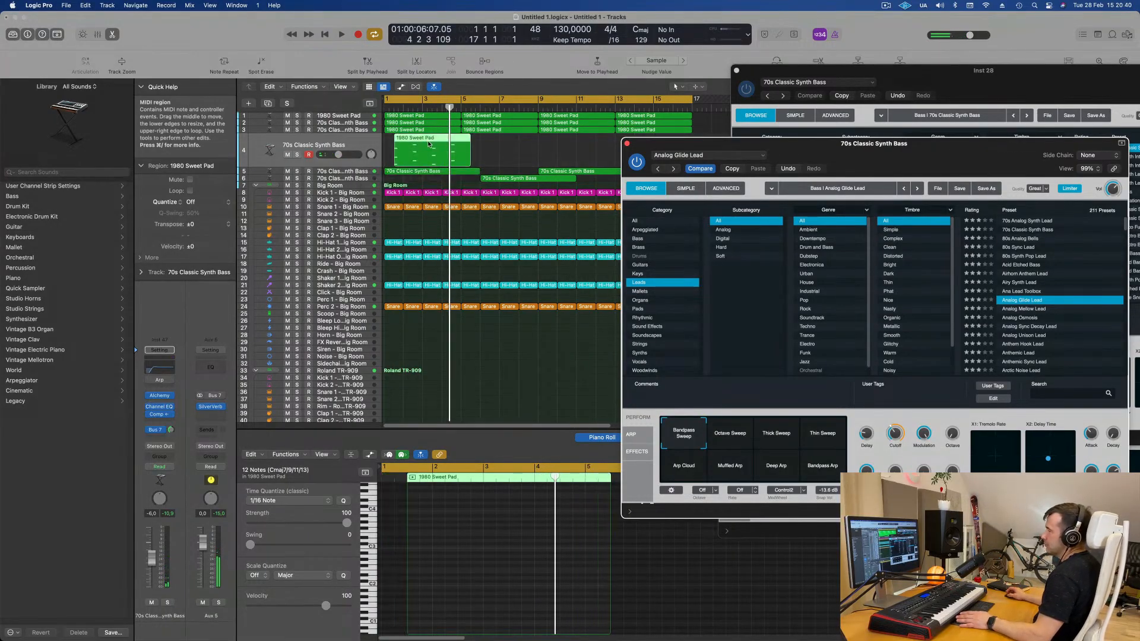
key(space)
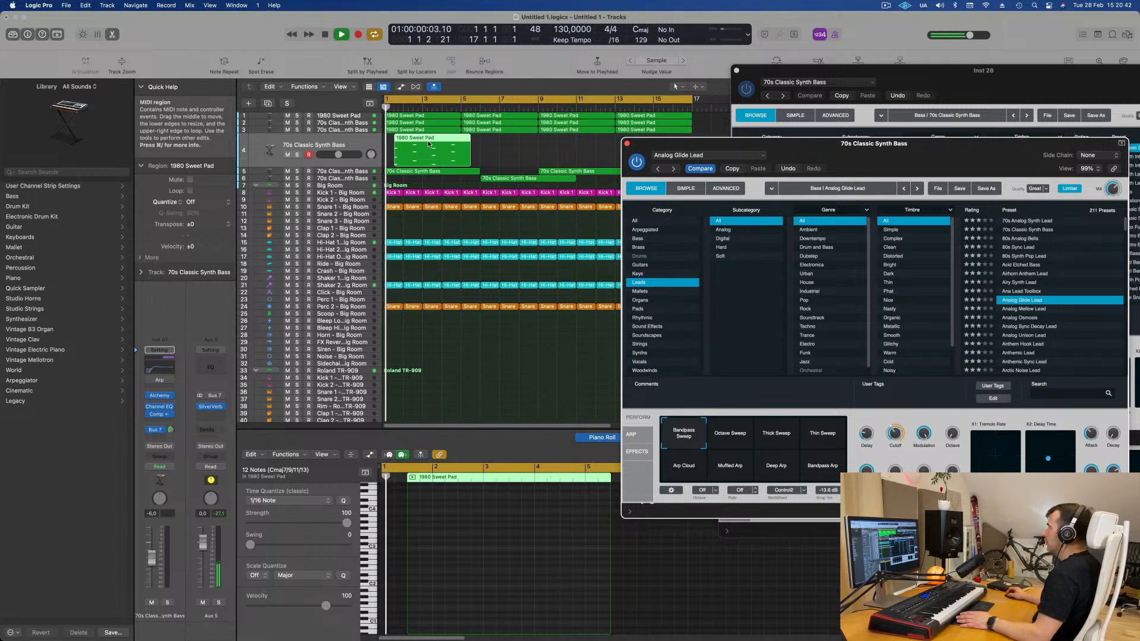